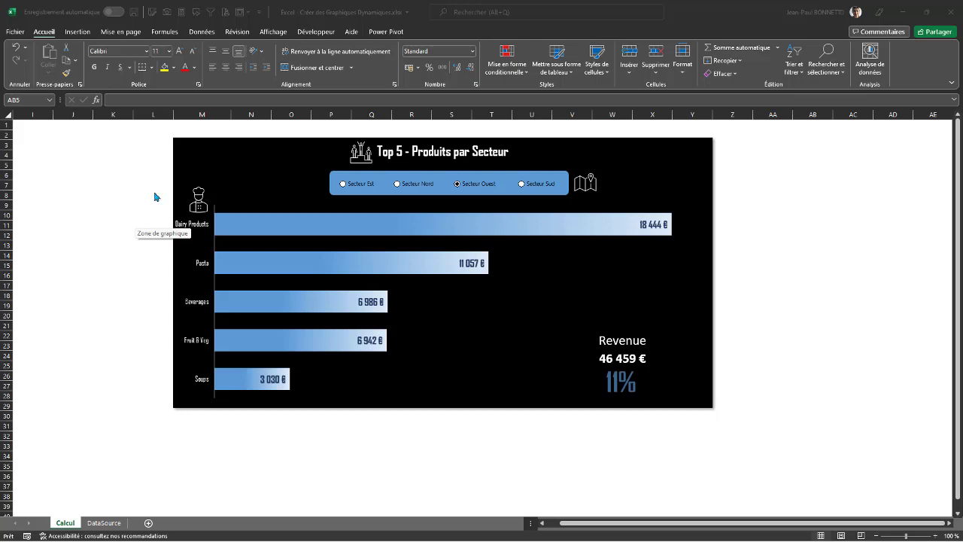
- Compare the Top 5 products chart across the Est, Nord, Ouest and Sud sectors, ending with Secteur Sud selected
left_click(224, 146)
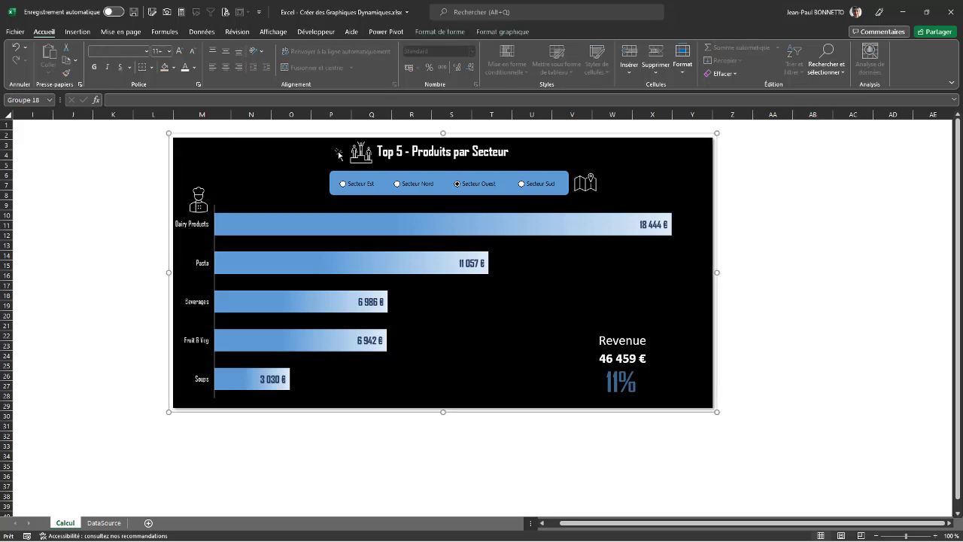
left_click_drag(334, 134, 313, 137)
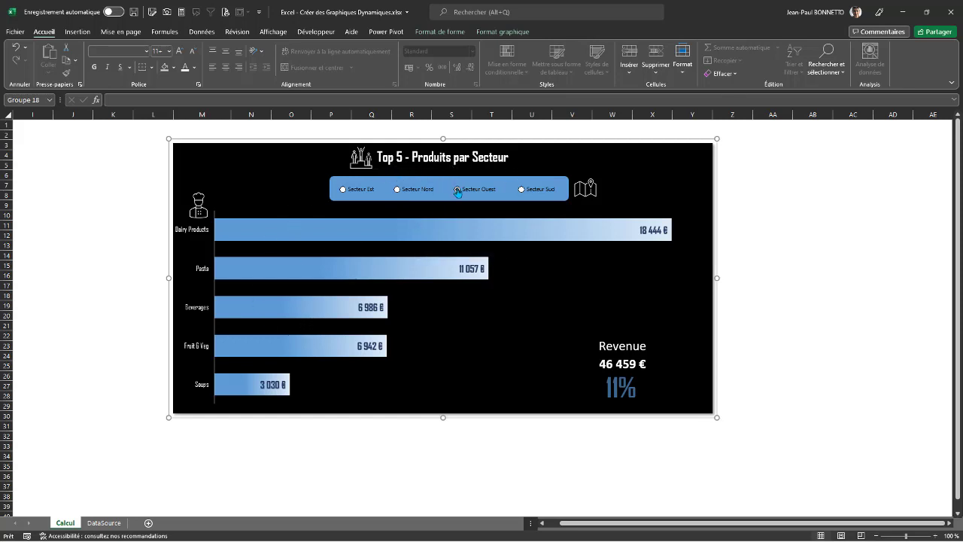
left_click(398, 191)
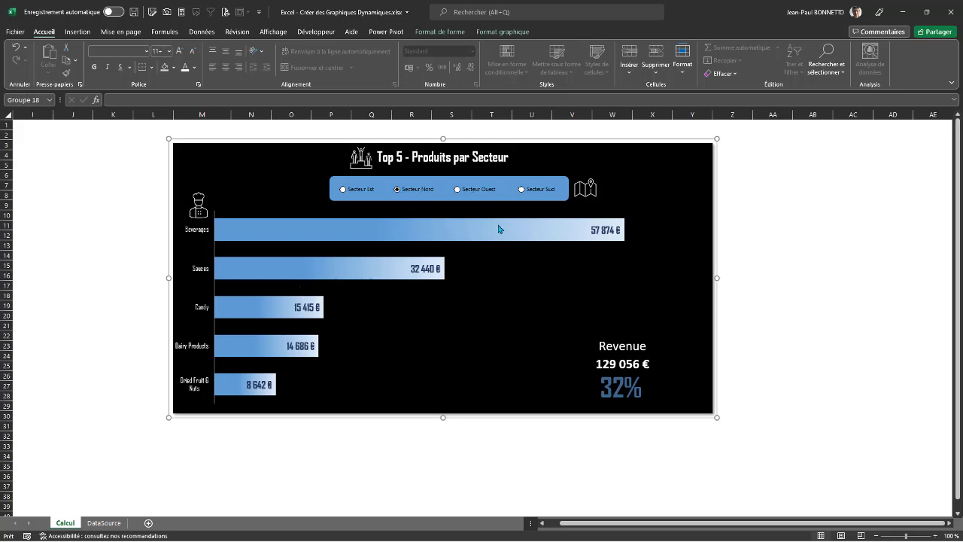
left_click(519, 192)
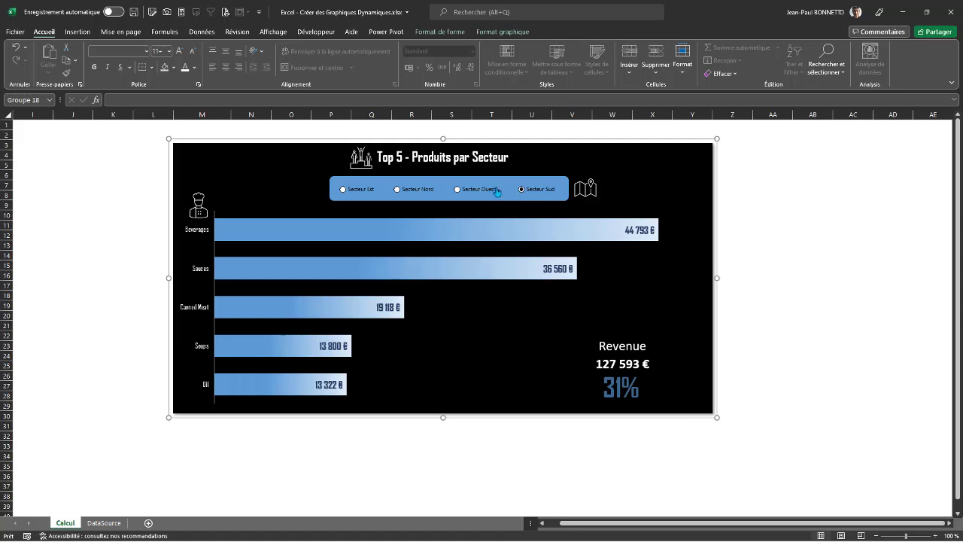
left_click(458, 191)
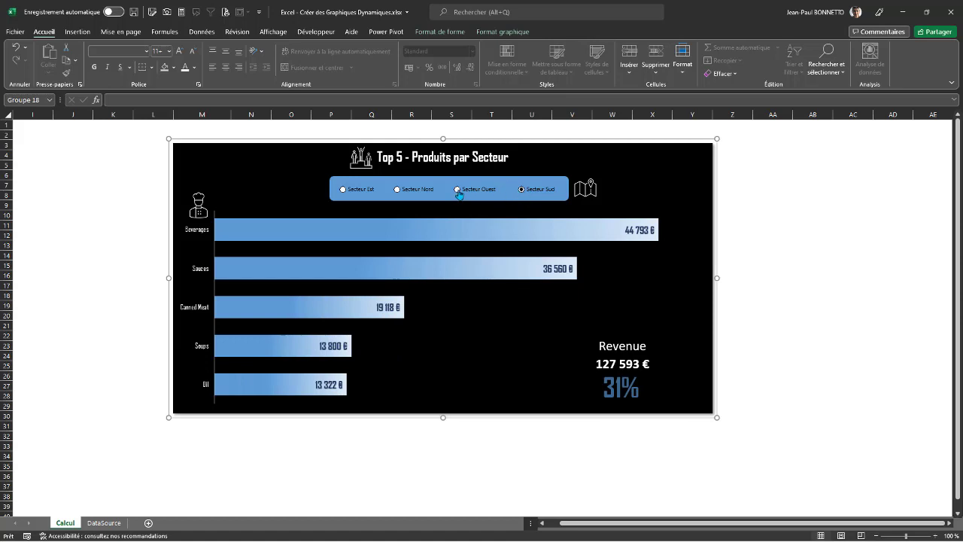
left_click(398, 190)
left_click(343, 191)
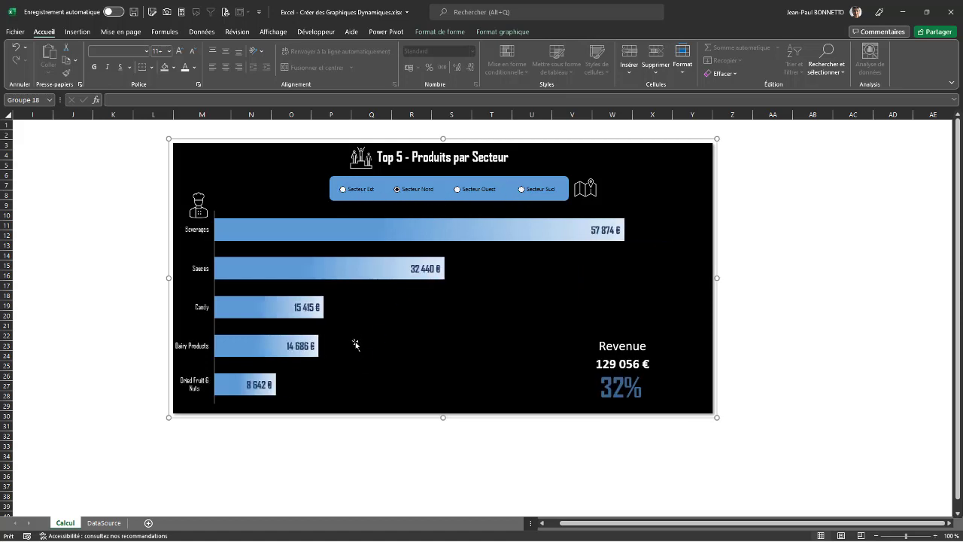
left_click(398, 190)
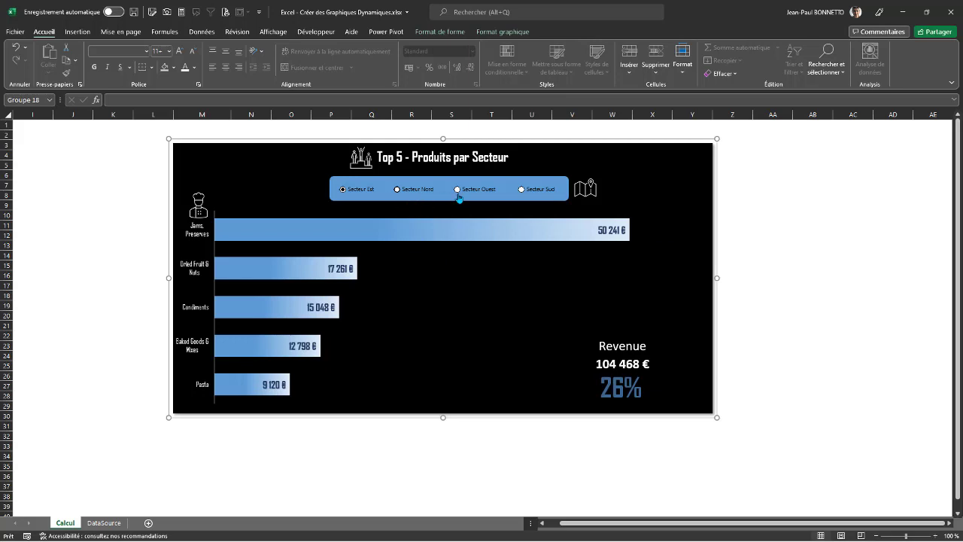
left_click(522, 191)
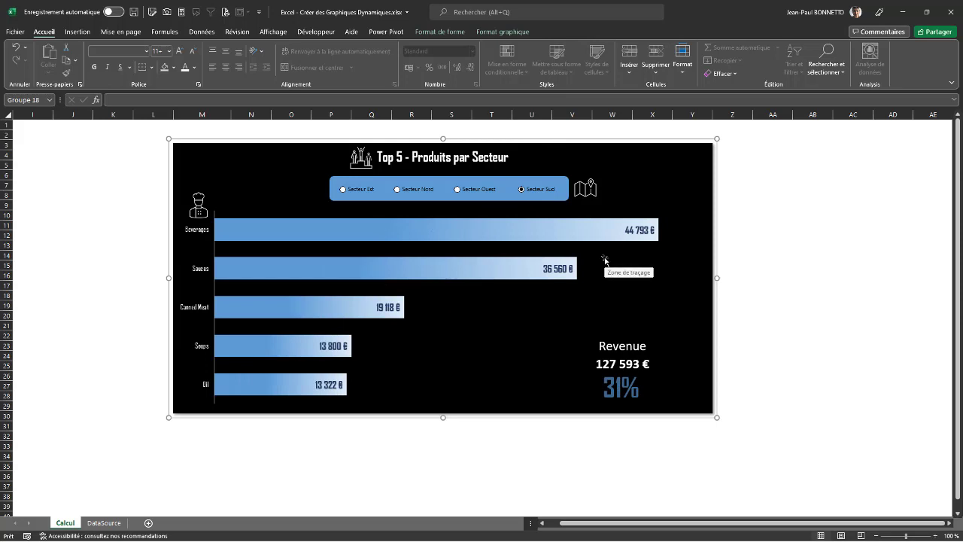
- Clear the contents of columns N to P beside the table on the DataSource sheet
mouse_move(526, 536)
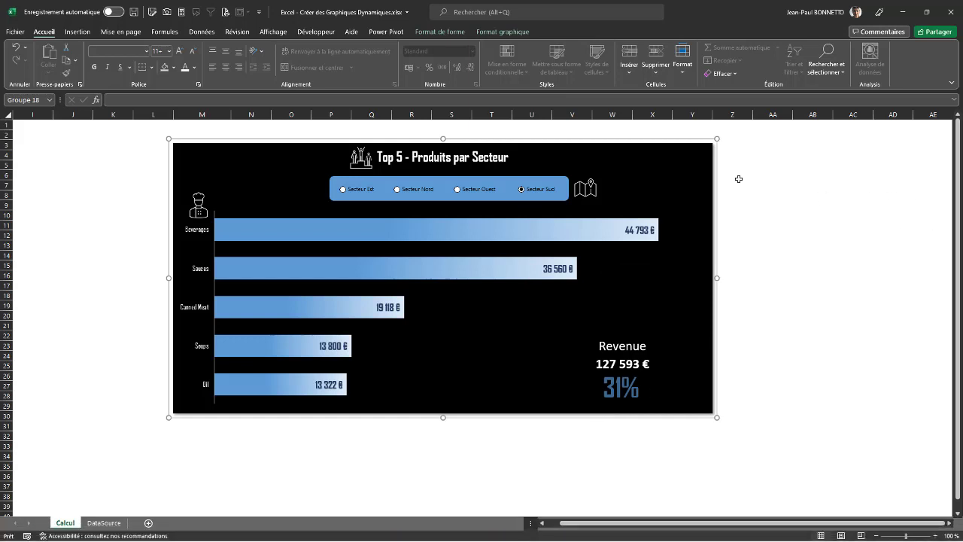
left_click(109, 525)
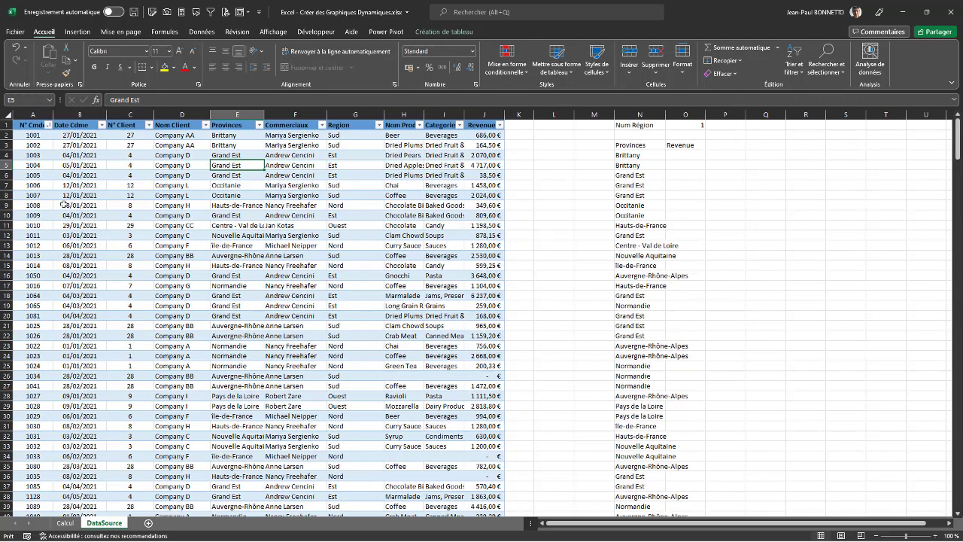
left_click_drag(30, 131, 57, 303)
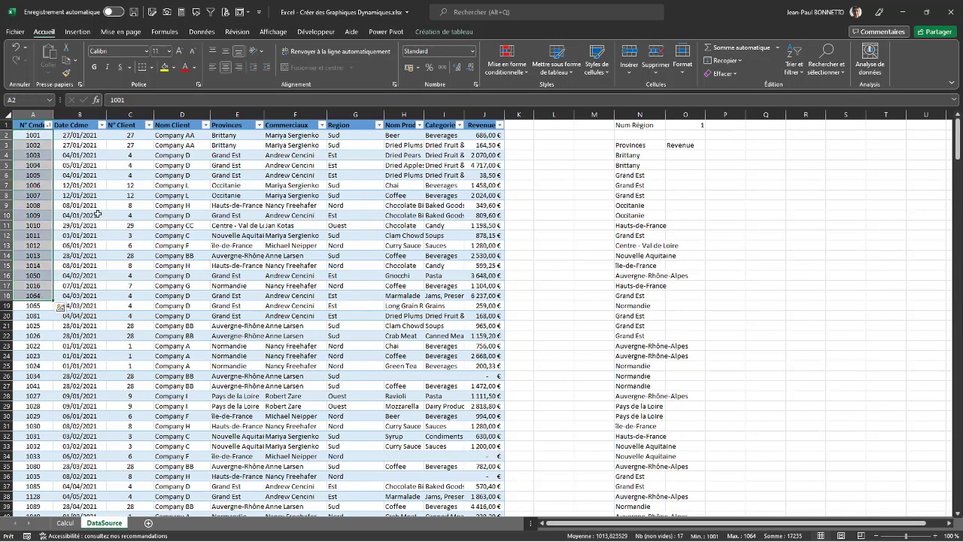
left_click(130, 185)
key("Right")
key("Right")
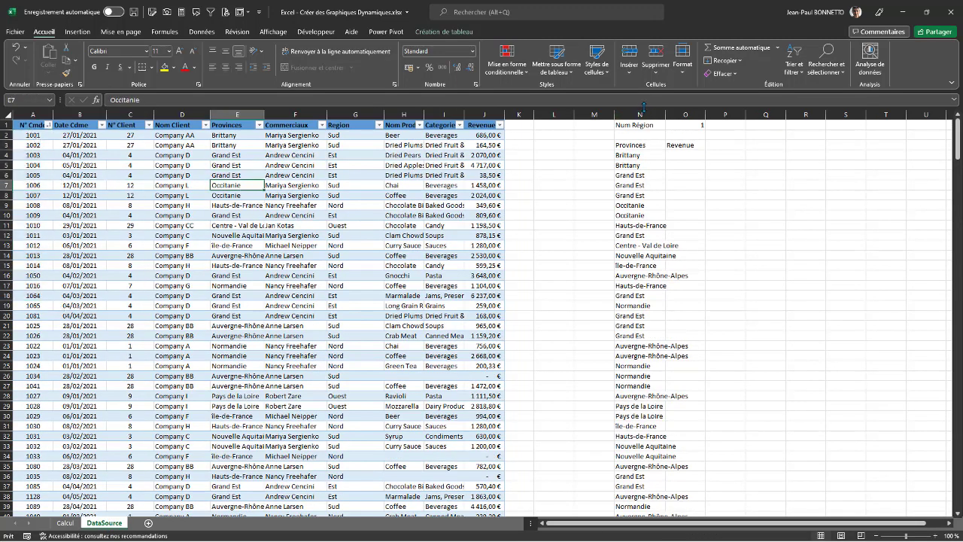
left_click_drag(639, 114, 724, 120)
right_click(675, 115)
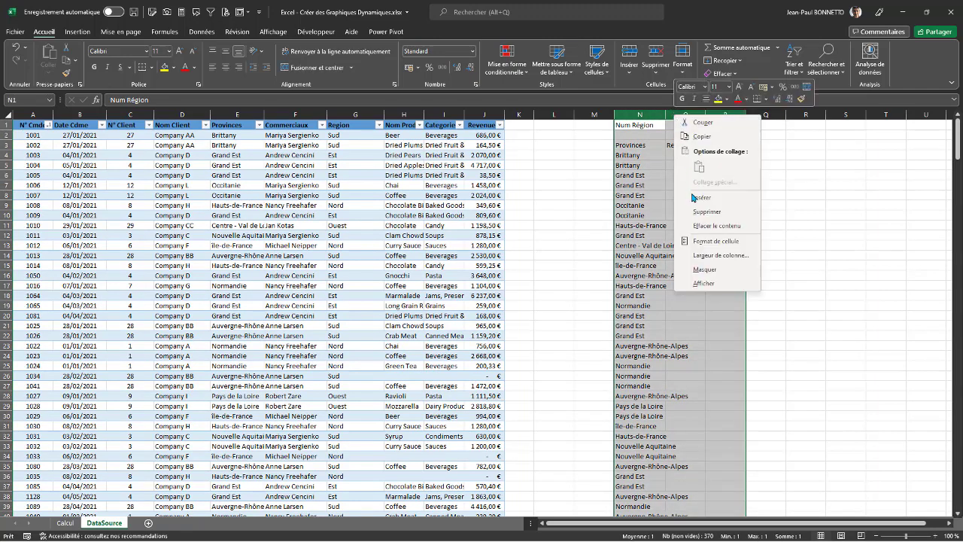
left_click(709, 227)
left_click(223, 194)
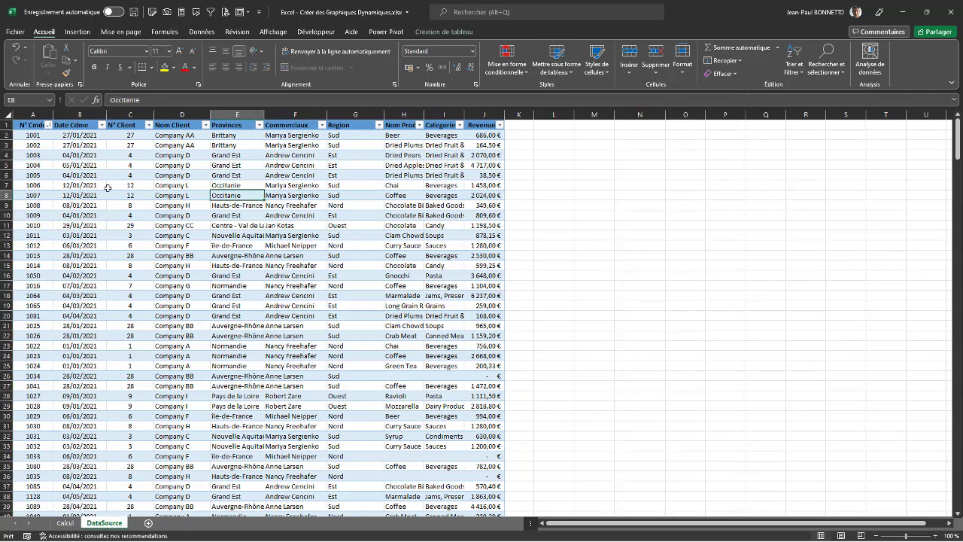
- Examine the source table's order number, date, client, province, sales rep, region, product and revenue columns
left_click_drag(39, 138, 53, 212)
left_click(98, 155)
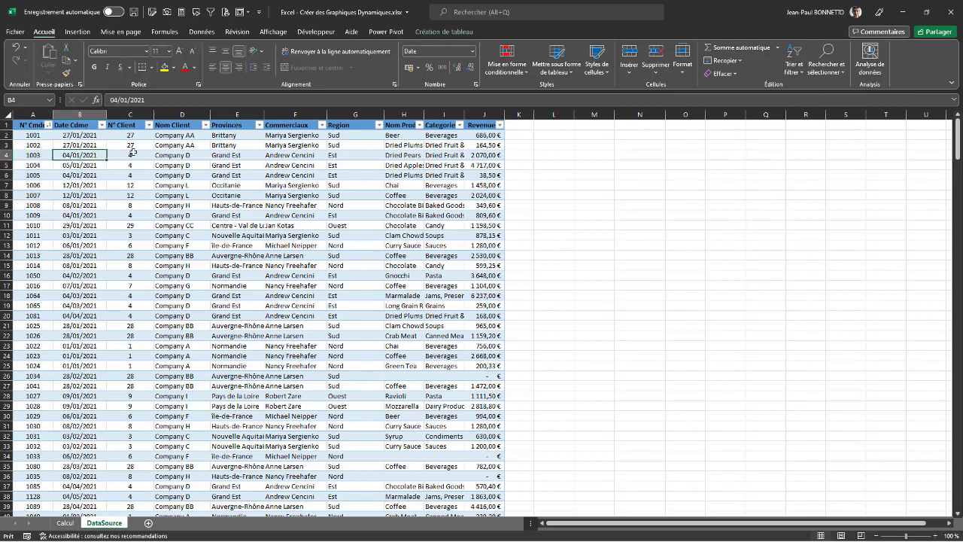
left_click_drag(167, 146, 209, 218)
left_click(229, 144)
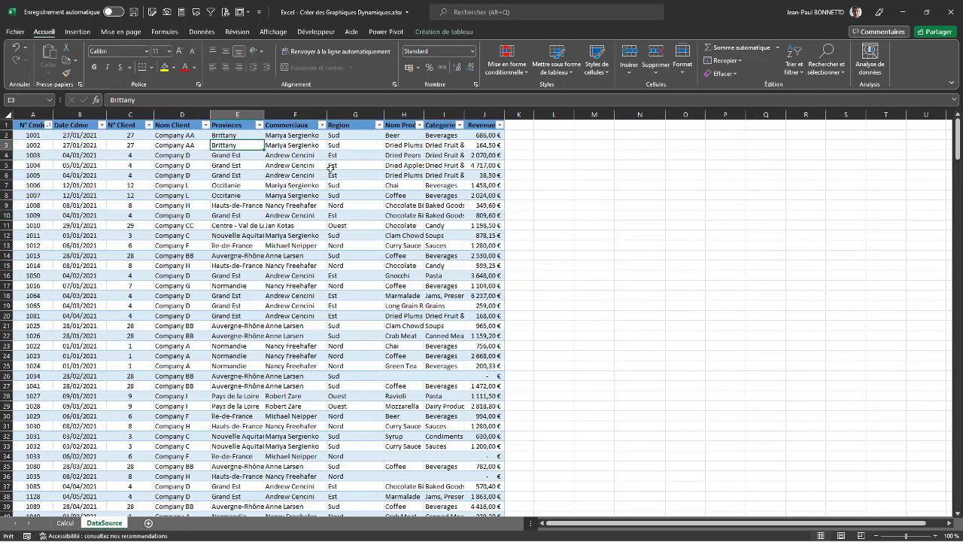
left_click(275, 155)
left_click(376, 146)
left_click(404, 145)
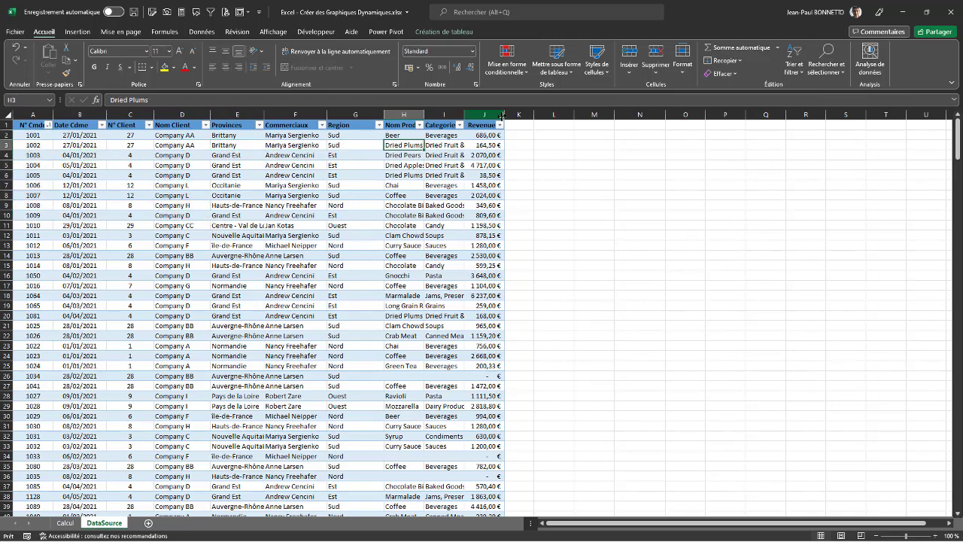
left_click_drag(501, 115, 508, 115)
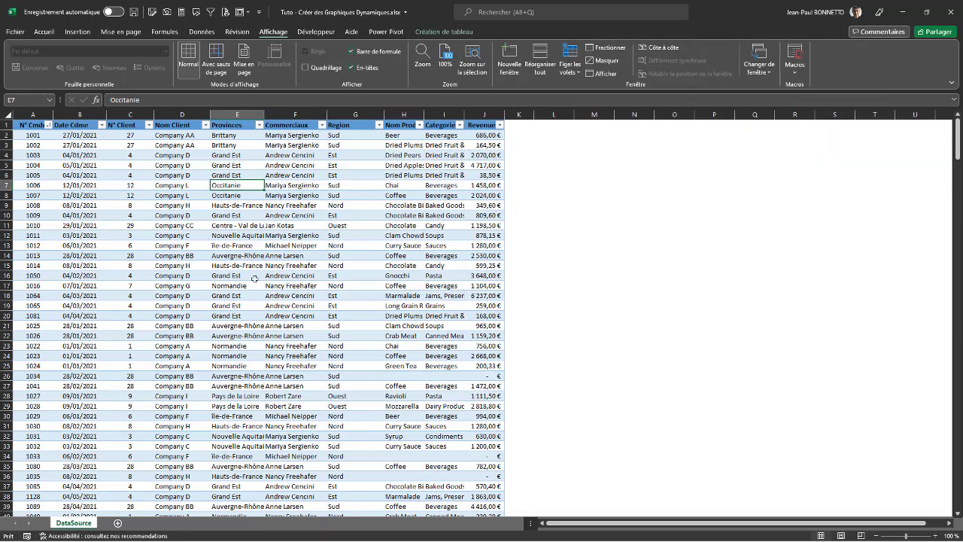
left_click(144, 186)
left_click(260, 185)
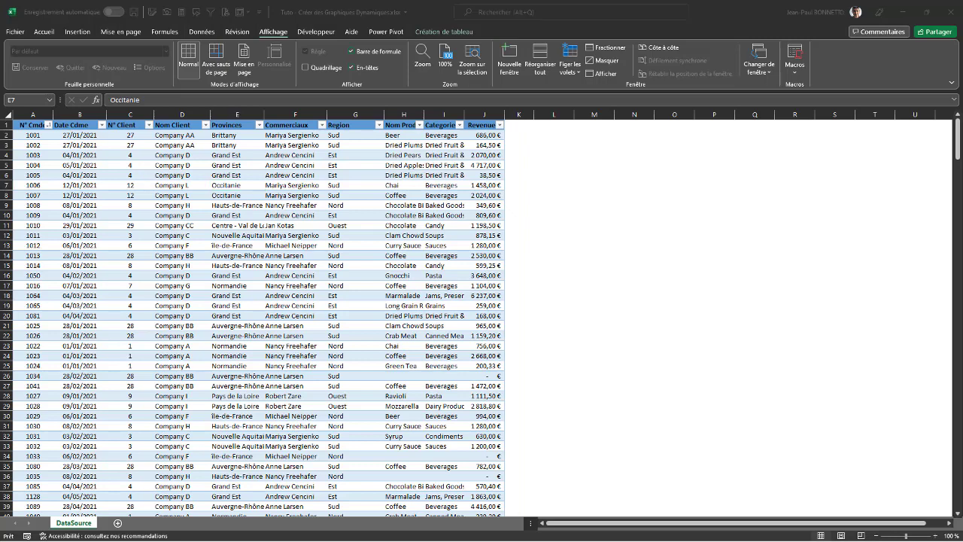
left_click(233, 166)
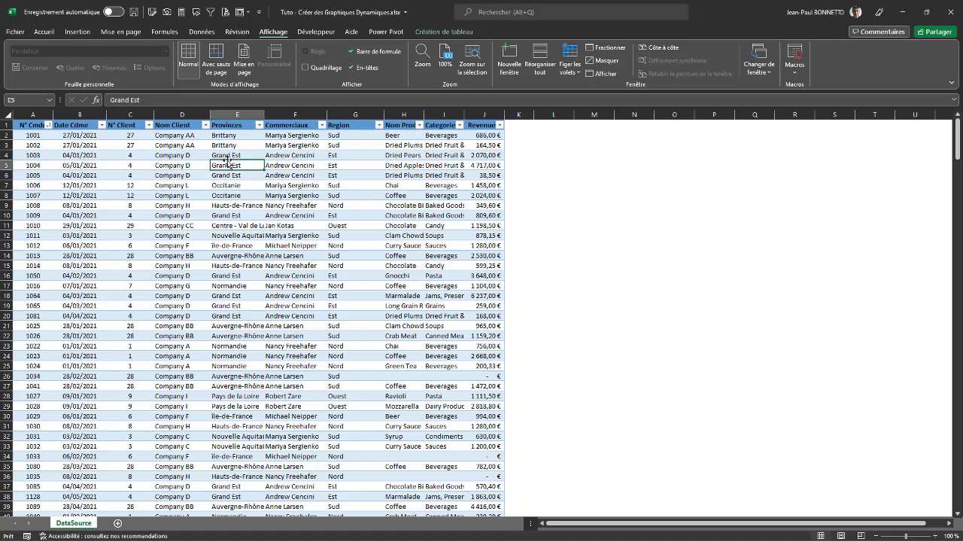
- Add a new worksheet after DataSource and name it Calcul
left_click(118, 522)
double_click(113, 522)
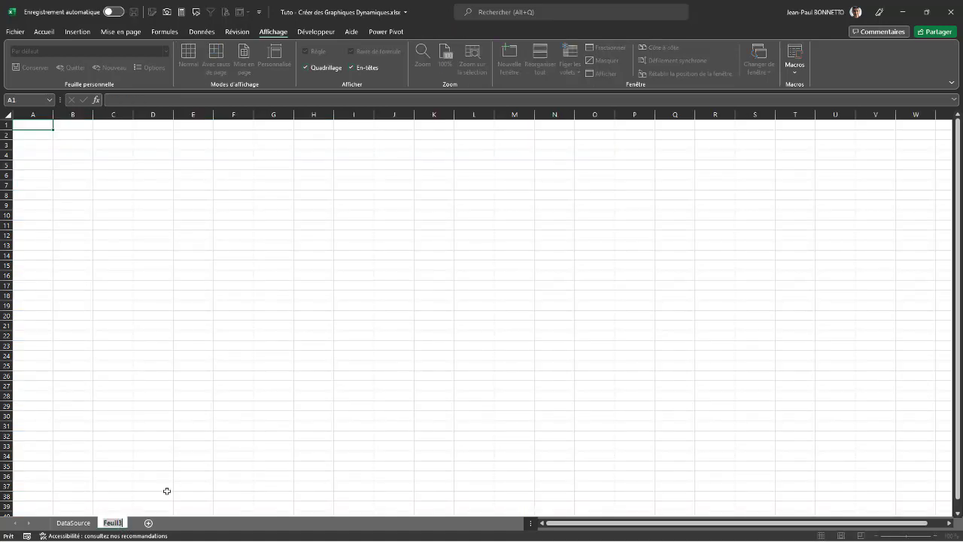
type("Calcul")
key("BackSpace")
left_click(95, 196)
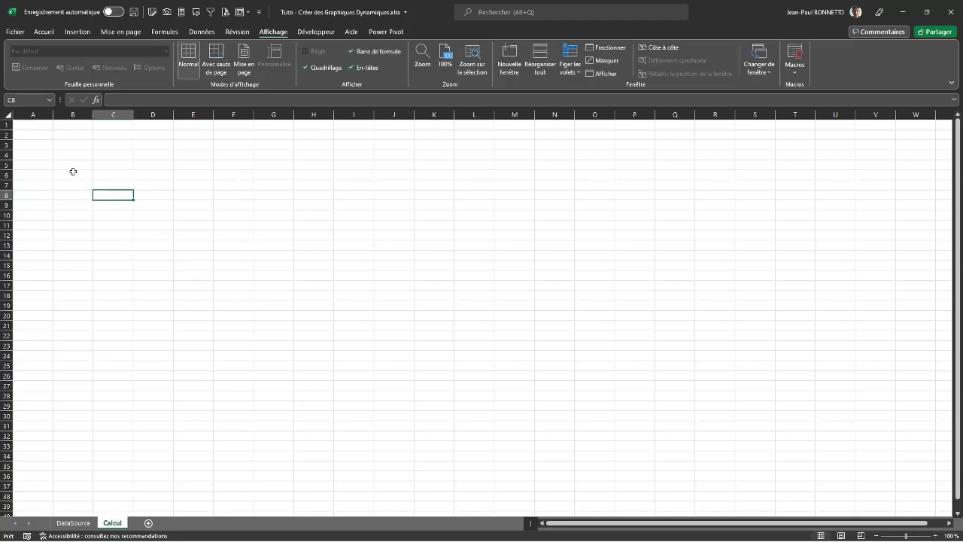
left_click(66, 154)
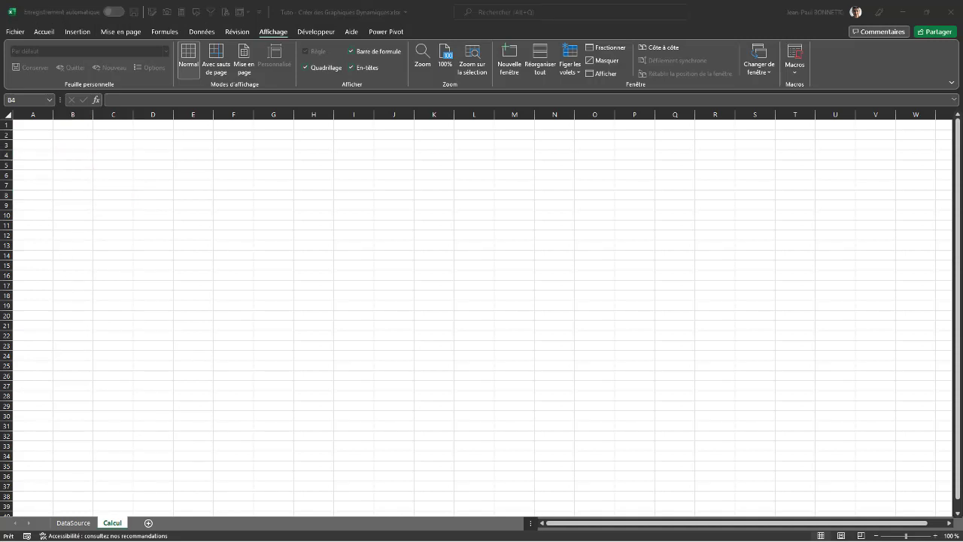
left_click(98, 137)
left_click(88, 145)
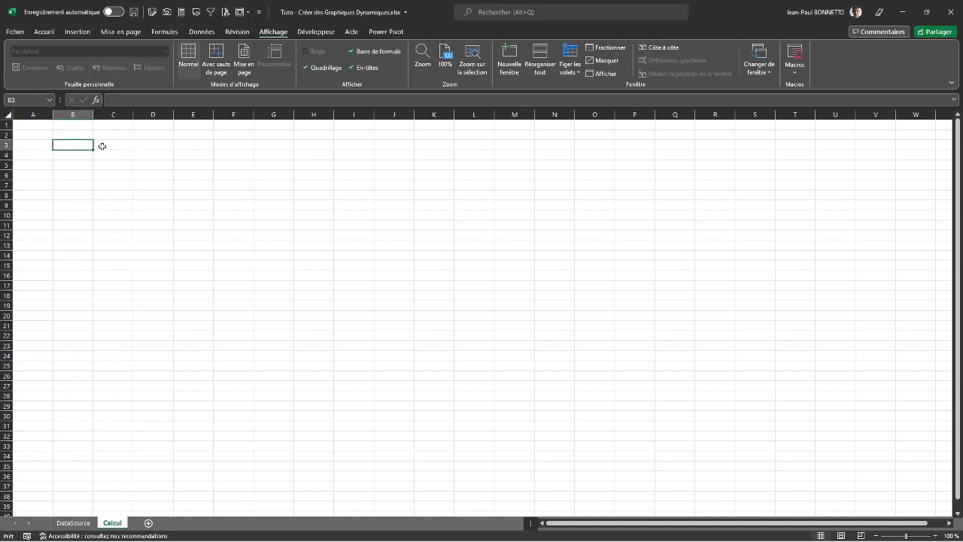
- Create a pivot table from TableauSource on the existing Calcul sheet, placed at cell A6
left_click(69, 520)
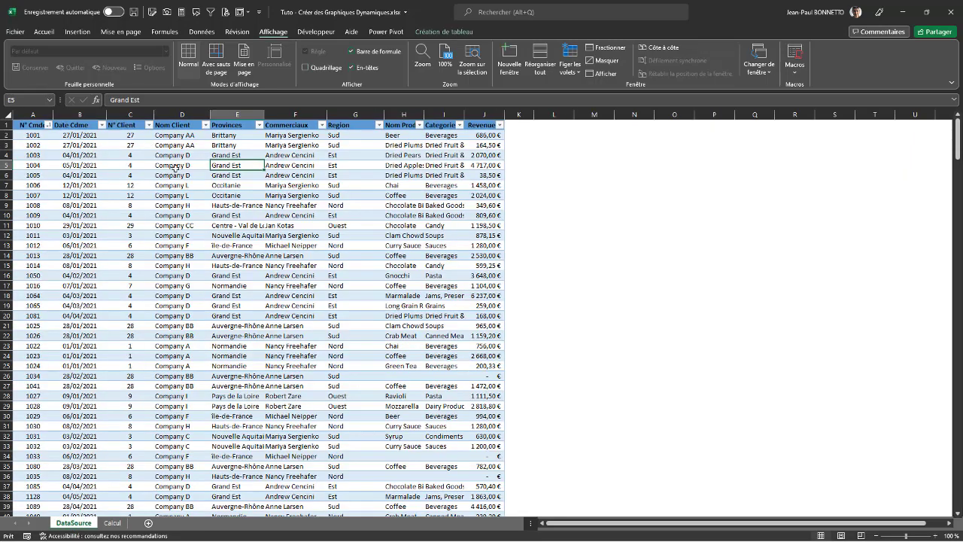
left_click(174, 174)
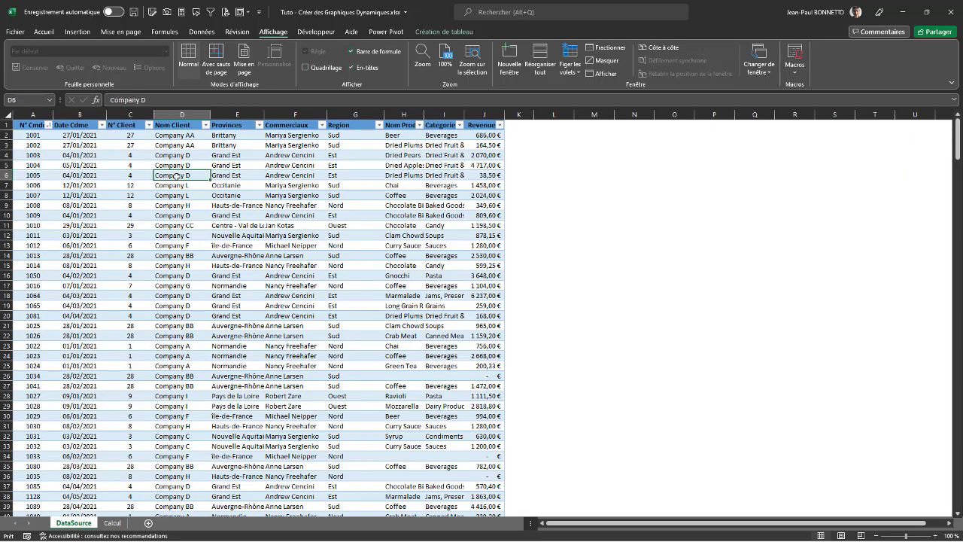
left_click(77, 32)
left_click(29, 60)
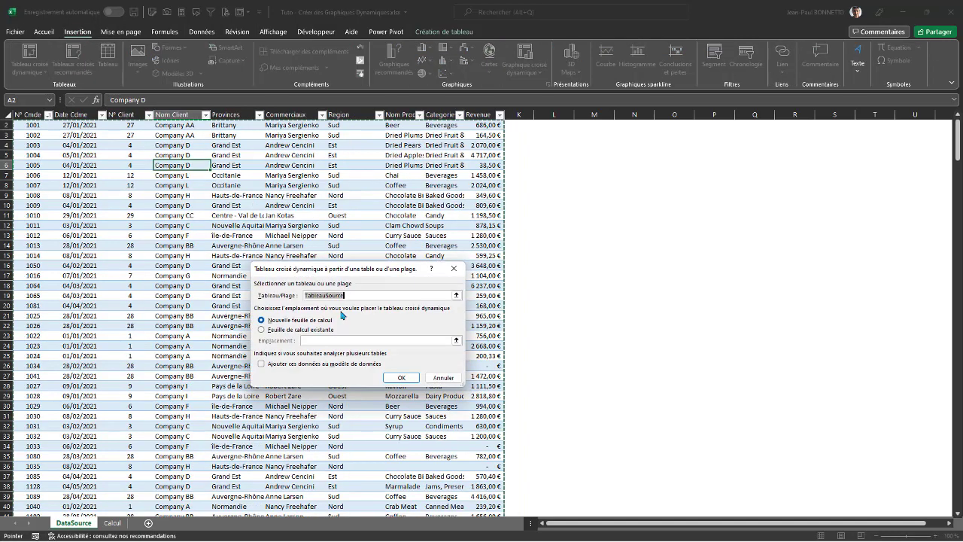
left_click(261, 329)
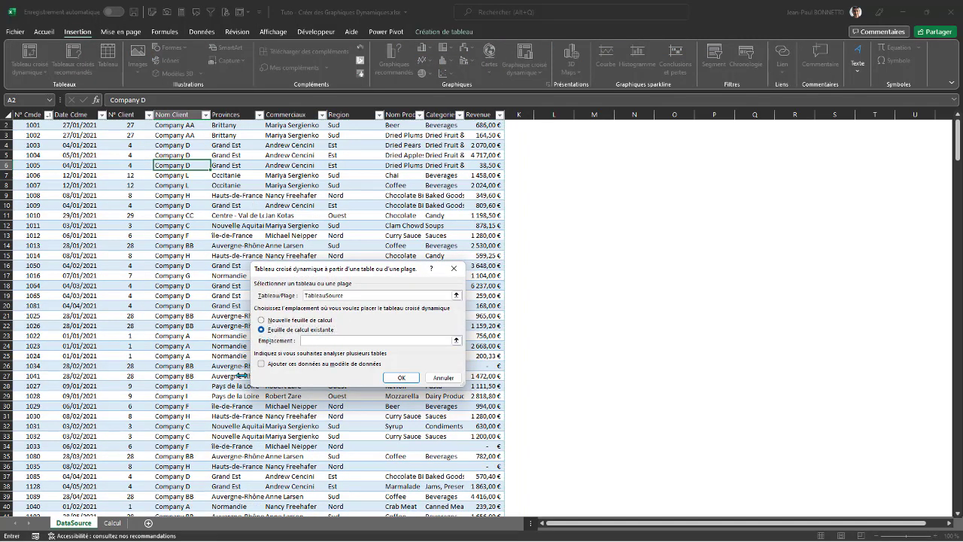
left_click(112, 522)
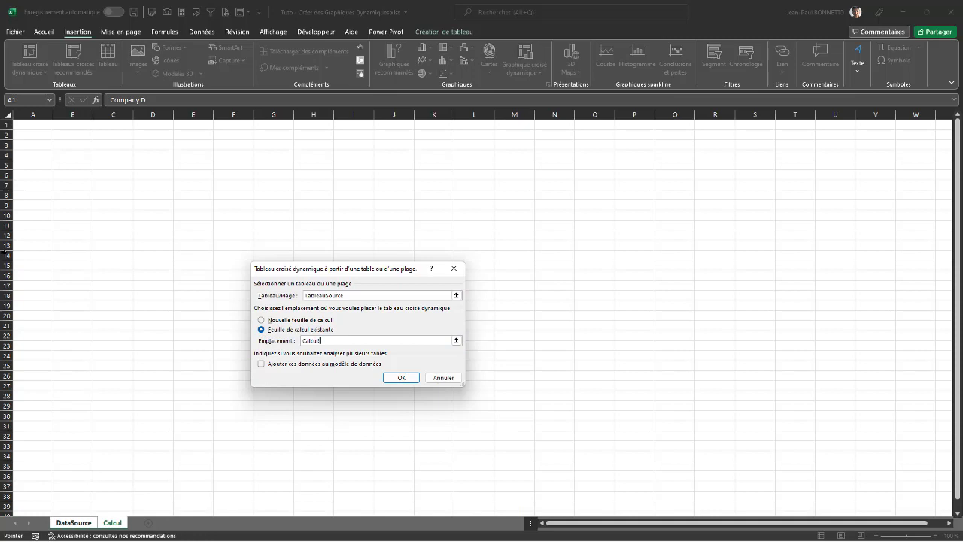
left_click(37, 164)
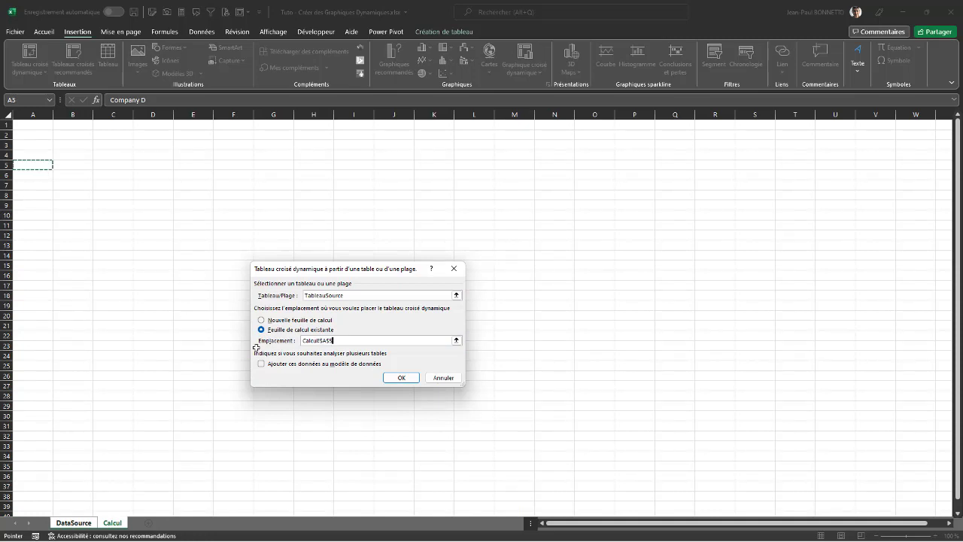
left_click(31, 174)
left_click(401, 377)
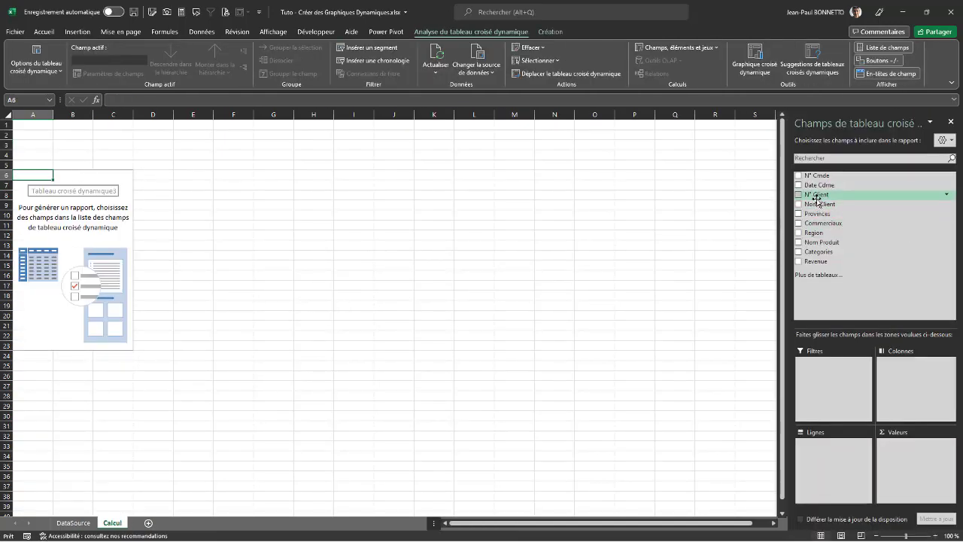
- Lay out the pivot table with Region then Categories as rows and the sum of Revenue as values
left_click_drag(814, 232, 824, 445)
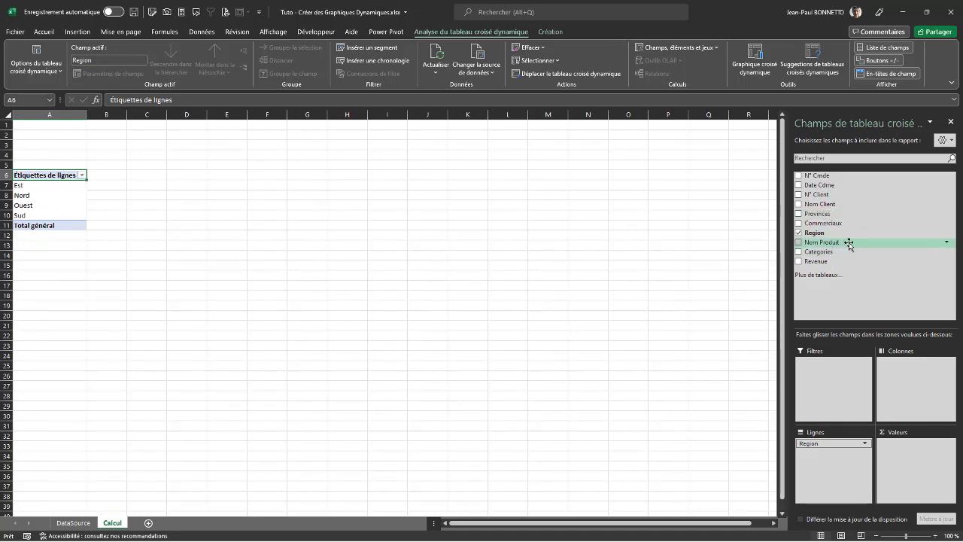
left_click_drag(825, 251, 827, 455)
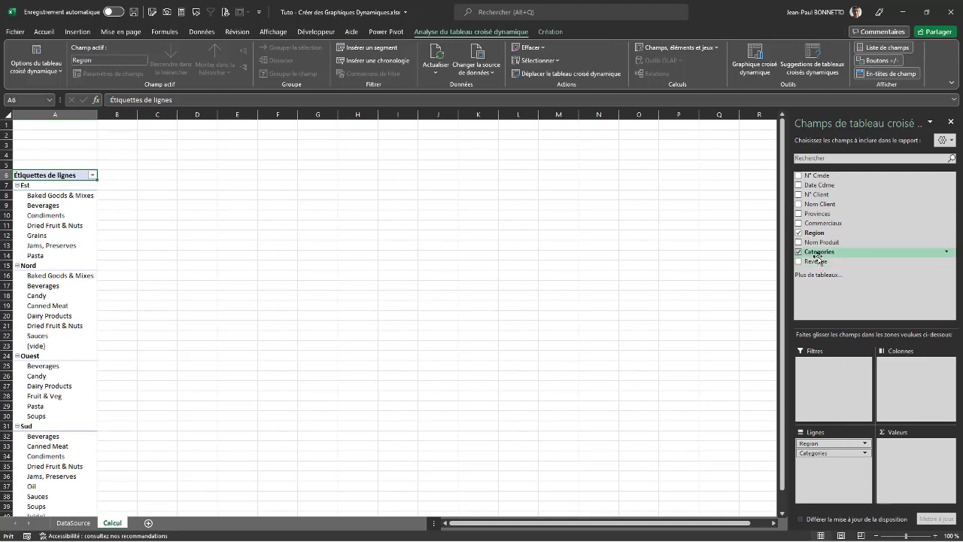
left_click_drag(816, 261, 914, 459)
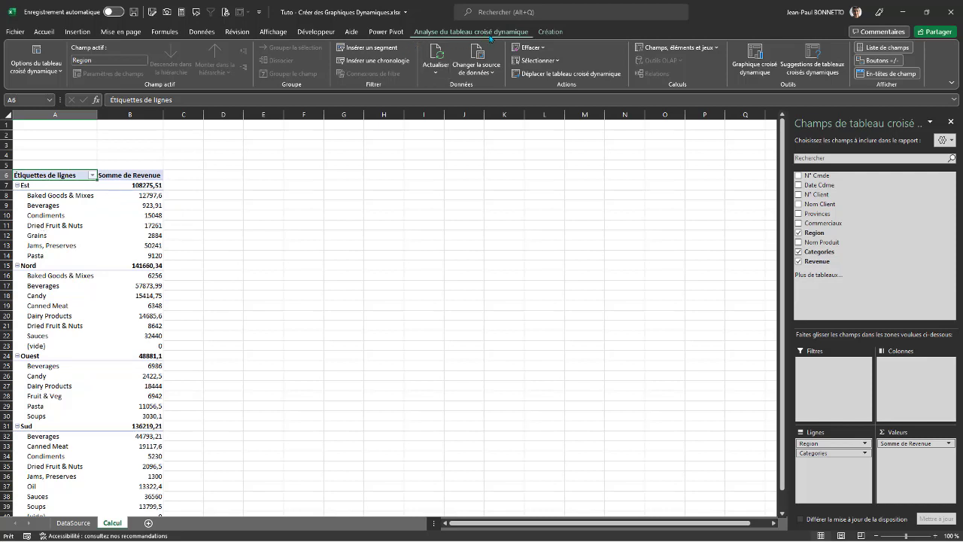
- Switch the pivot table's report layout to tabular form
left_click(549, 33)
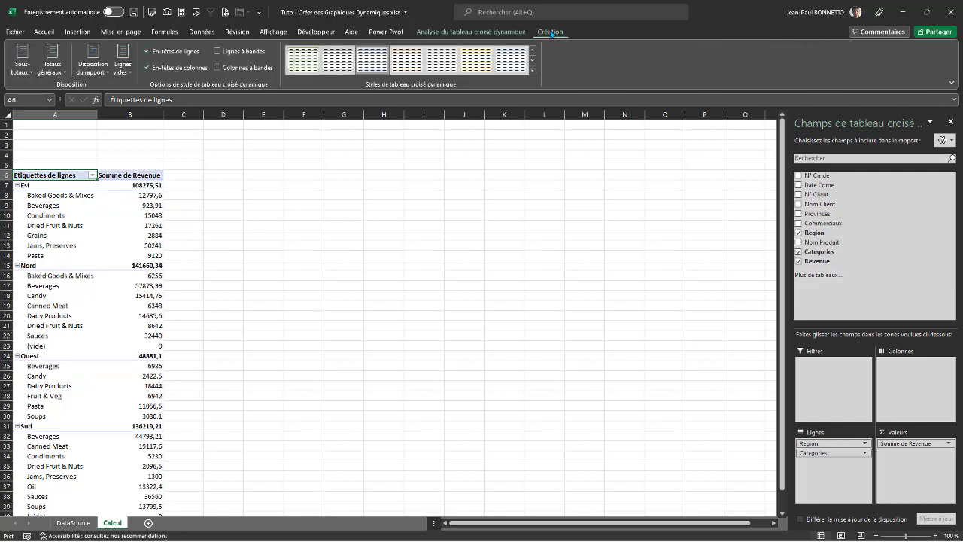
left_click(95, 72)
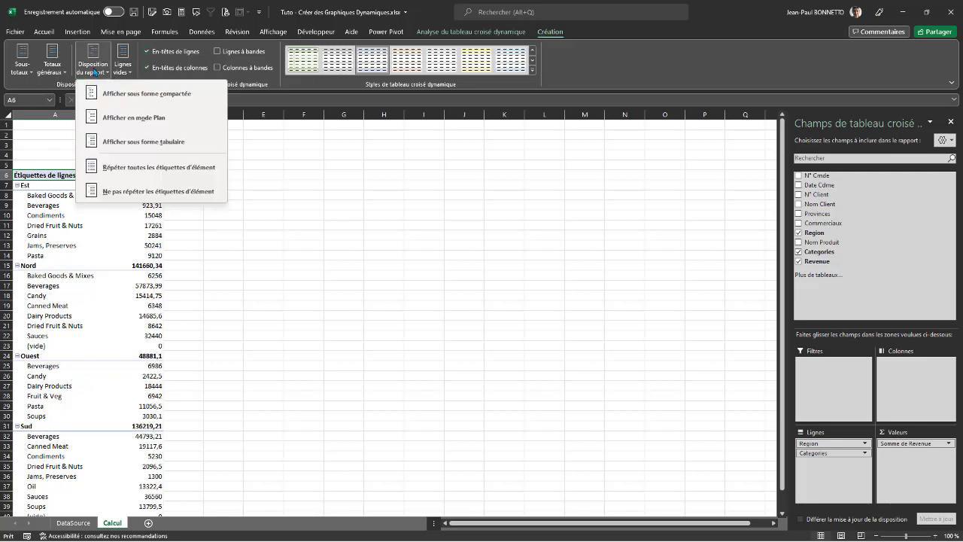
left_click(136, 142)
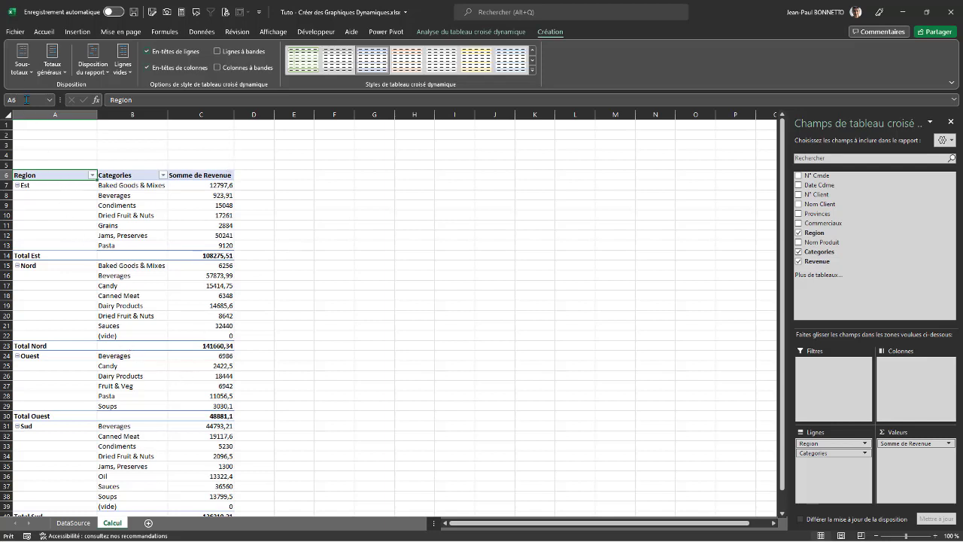
- Turn off all subtotals and the grand totals in the pivot table
left_click(28, 66)
left_click(47, 93)
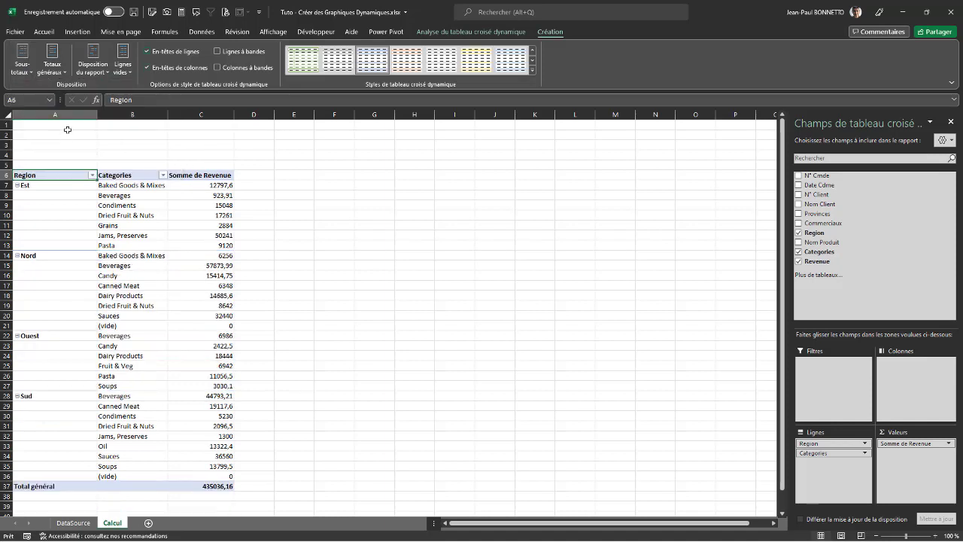
left_click(52, 60)
left_click(80, 89)
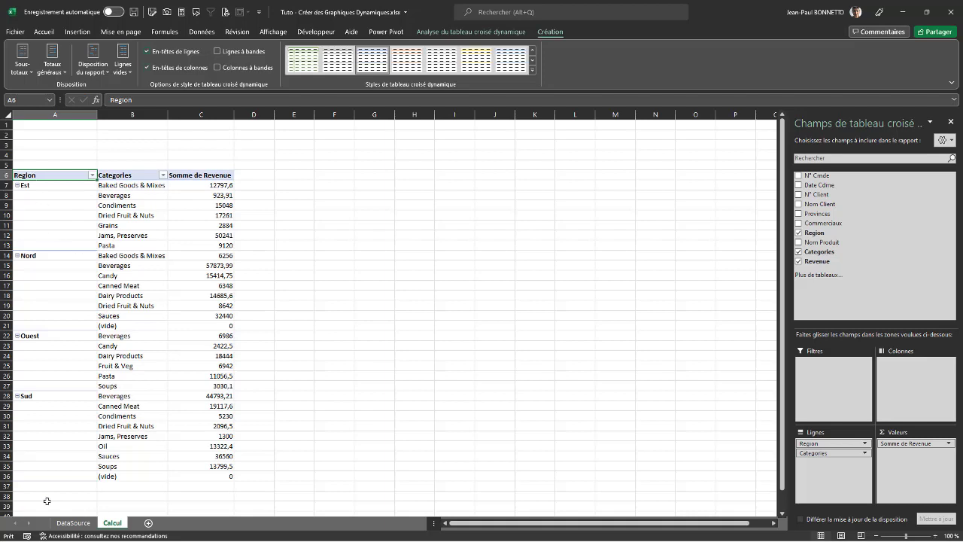
- Repeat all item labels in the pivot table and hide its expand/collapse buttons
left_click(93, 60)
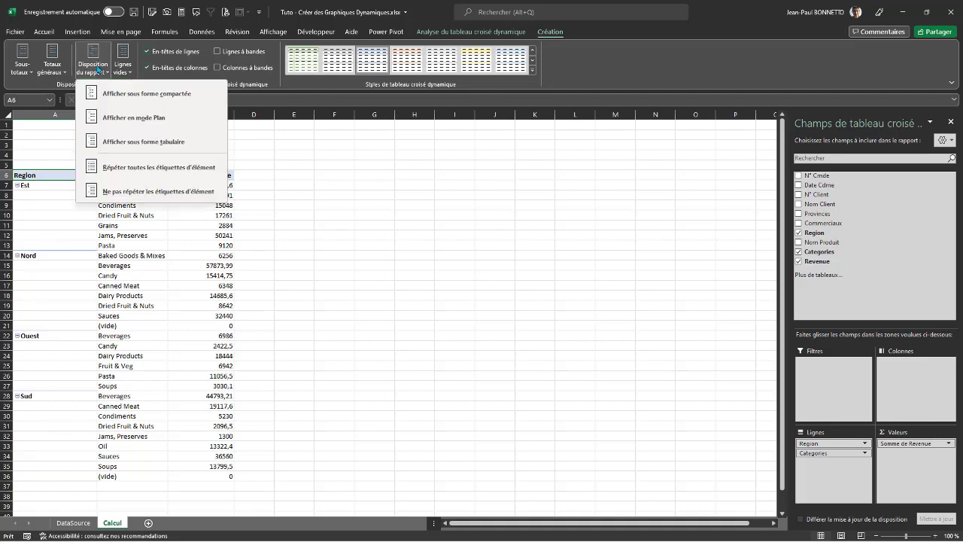
left_click(134, 165)
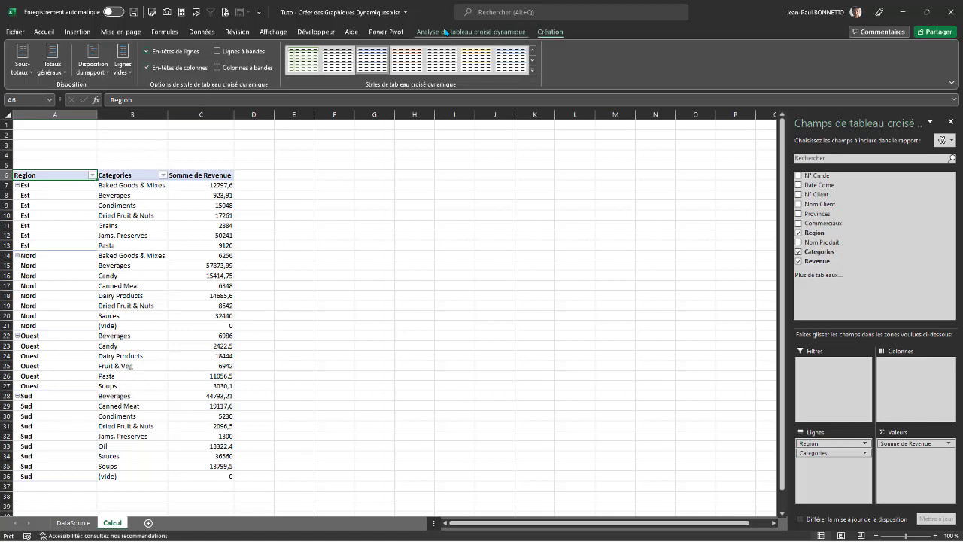
left_click(471, 31)
left_click(881, 63)
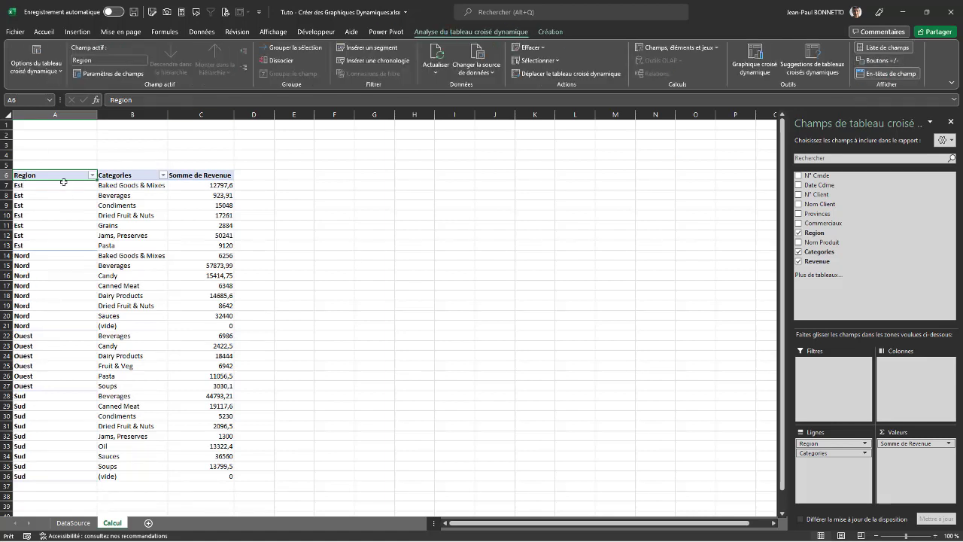
- Narrow the pivot table's Region column and adjust the Categories and Somme de Revenue column widths
left_click_drag(99, 113, 65, 130)
left_click_drag(132, 114, 142, 119)
left_click_drag(211, 116, 212, 116)
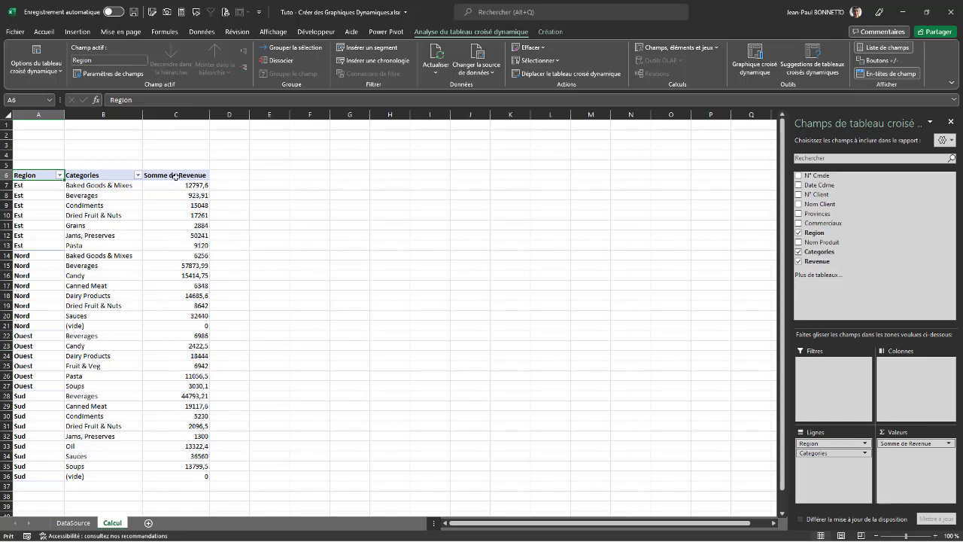
- Rename the pivot table's Somme de Revenue header as Total Revenue
left_click(144, 174)
type("TO")
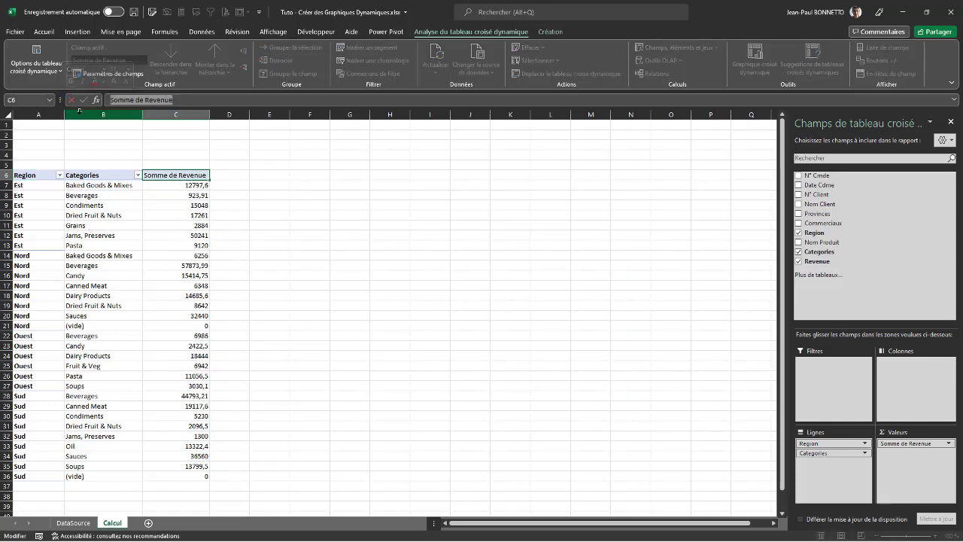
type("tal")
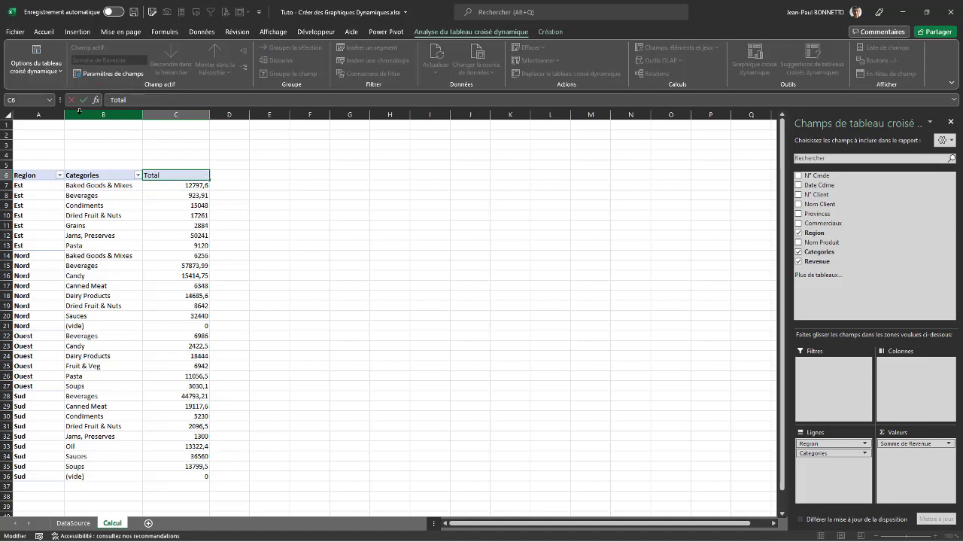
type(" Revenue")
left_click(182, 243)
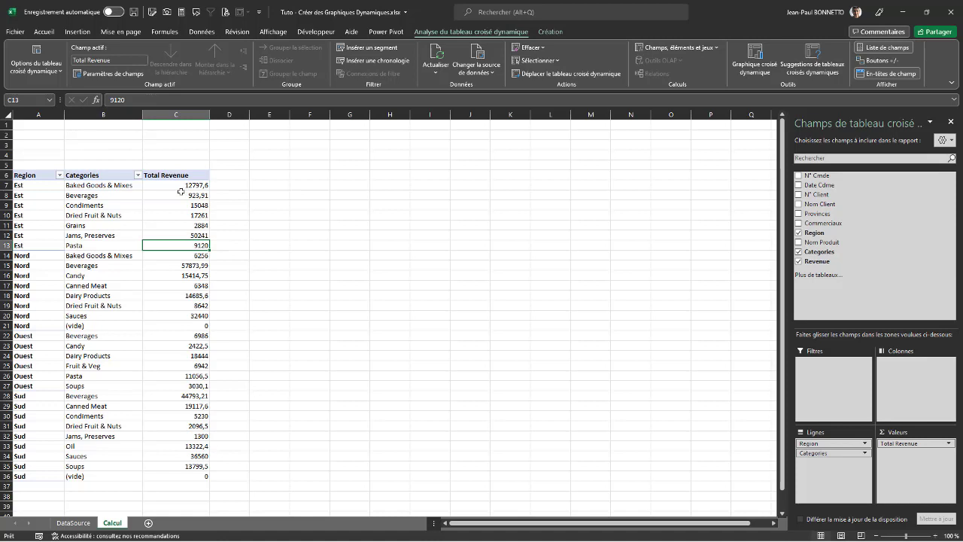
- Set the Total Revenue field's number format to Monétaire with the € symbol and no decimals
right_click(190, 197)
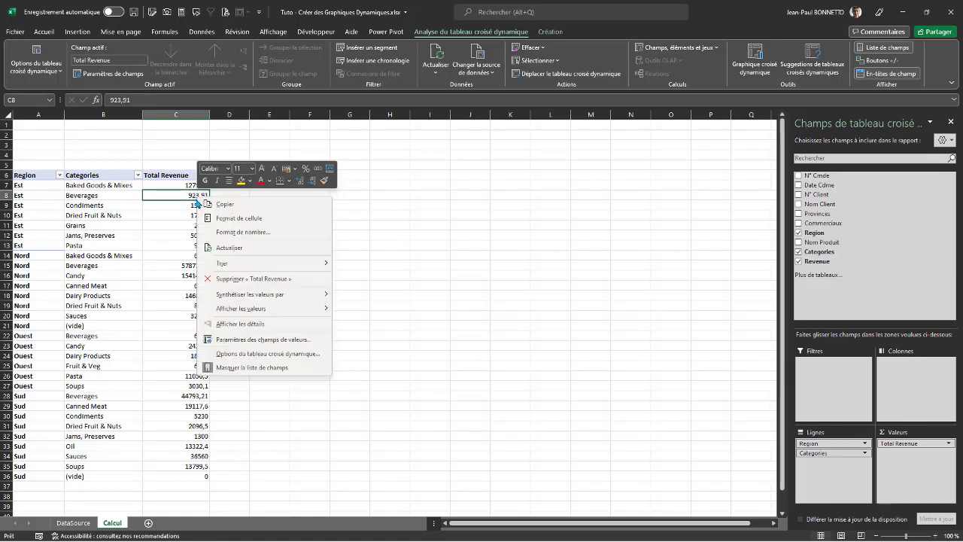
left_click(239, 233)
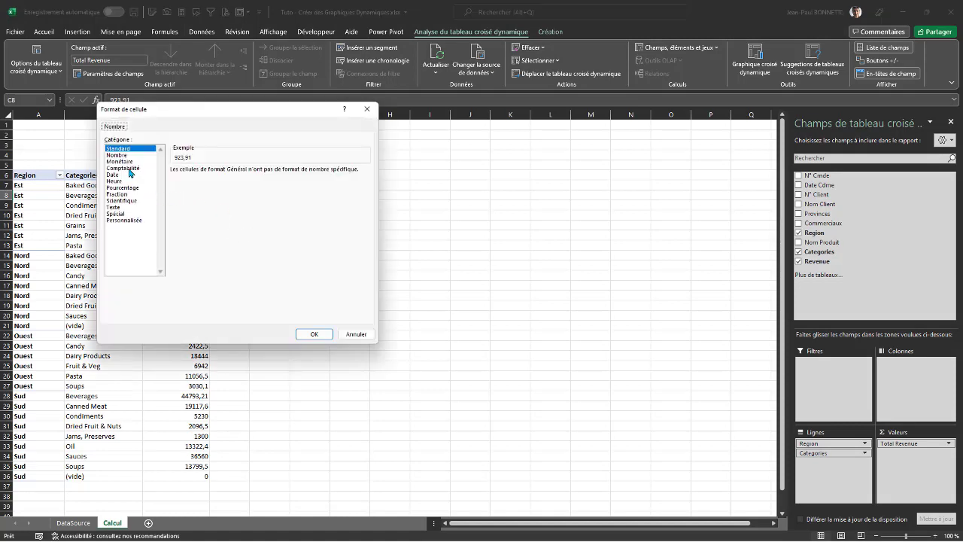
left_click(122, 162)
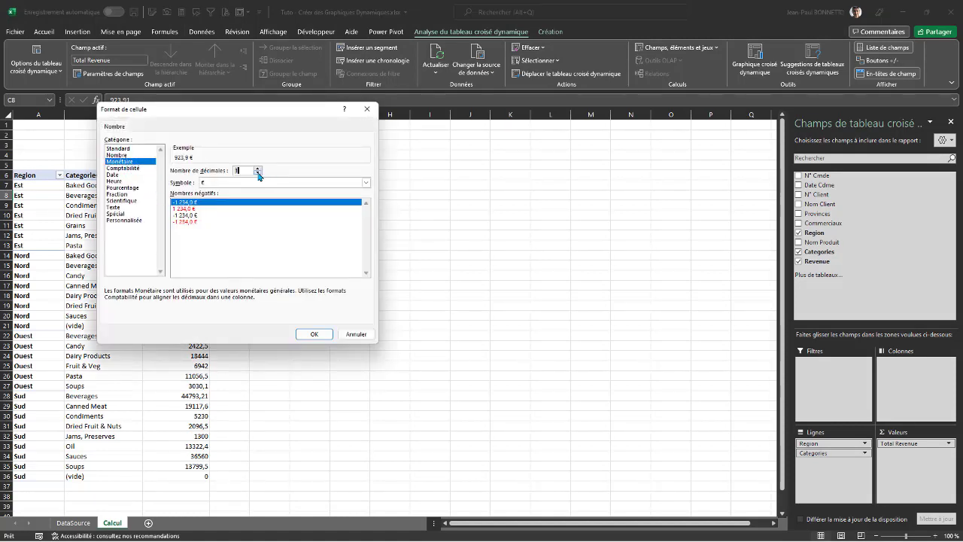
left_click(313, 333)
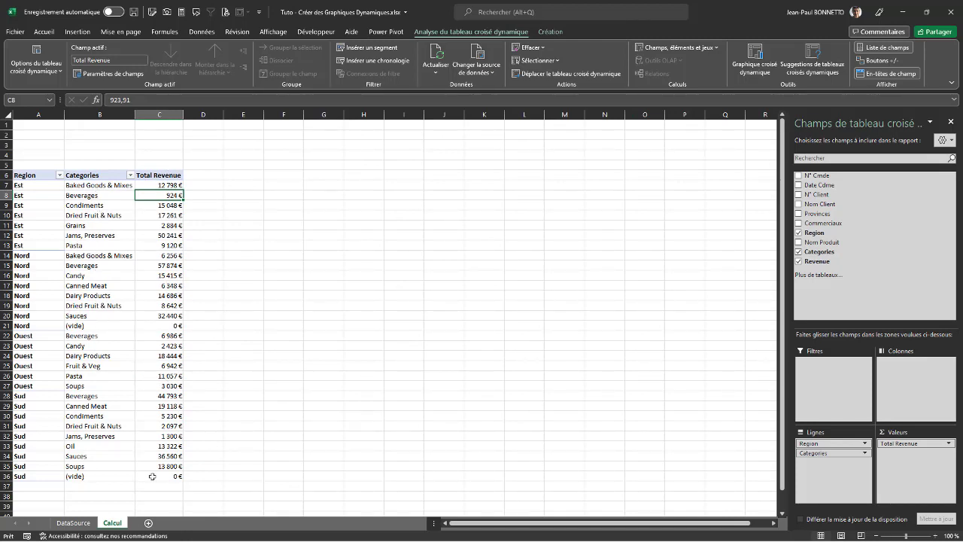
- Exclude the (vide) item from the pivot table's Categories field
left_click(130, 175)
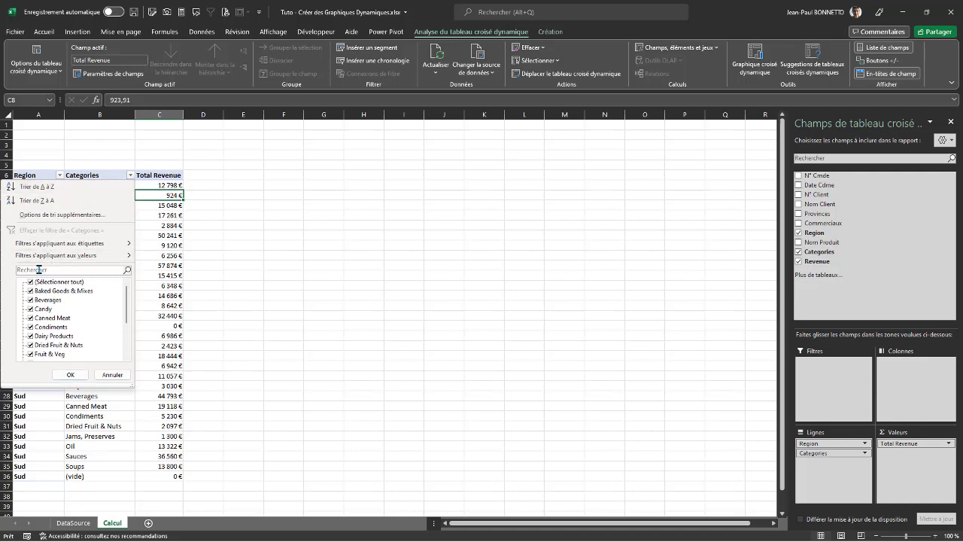
left_click_drag(126, 300, 126, 329)
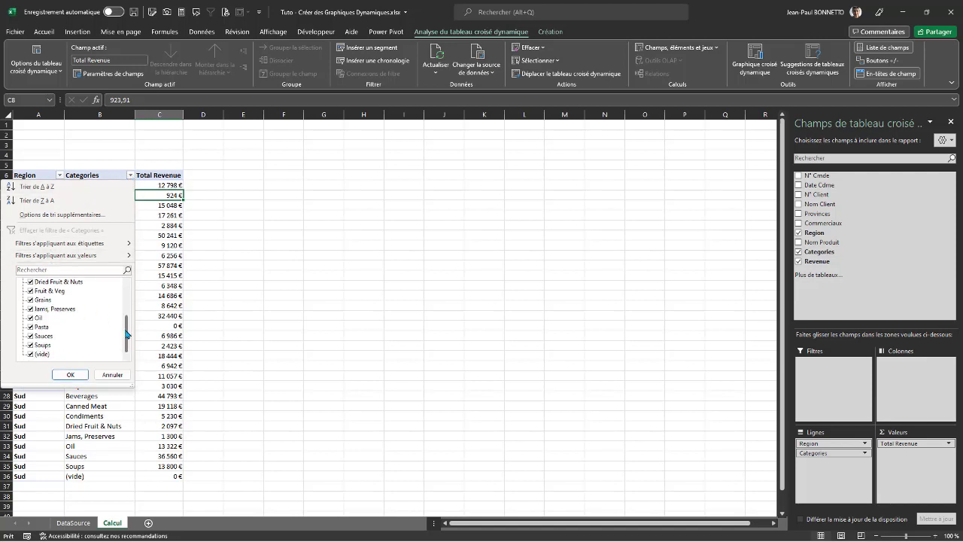
left_click(30, 353)
left_click(65, 374)
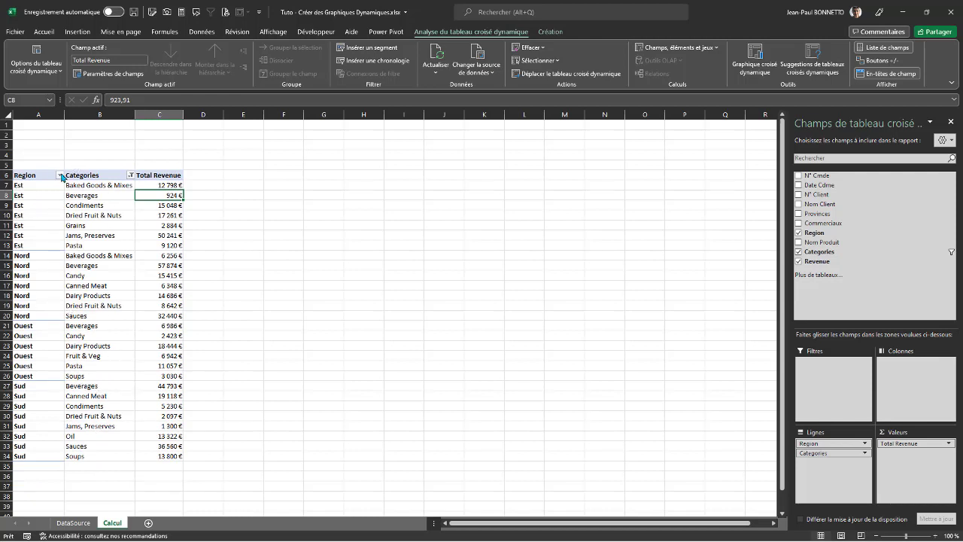
- Apply a value filter to the Region field that keeps the top 5 items by Total Revenue
left_click(60, 176)
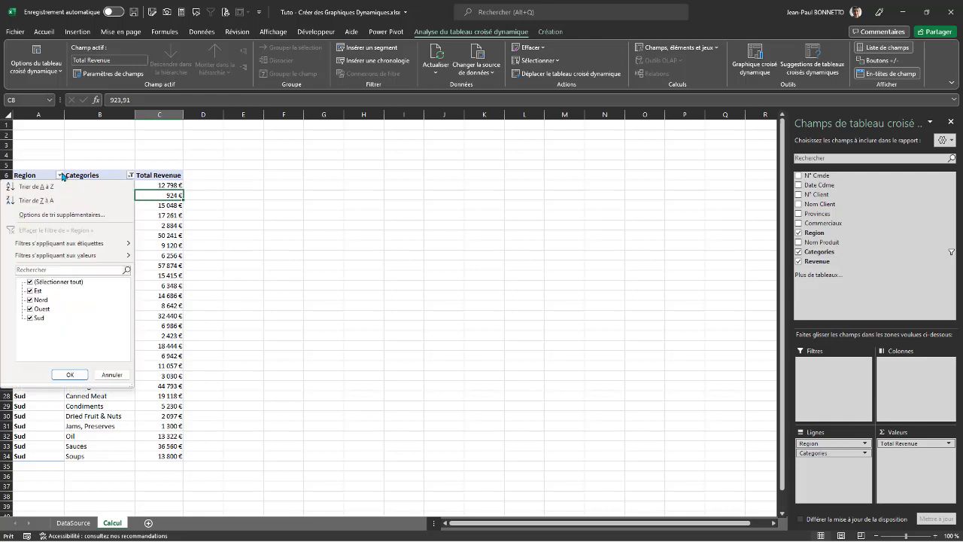
mouse_move(120, 255)
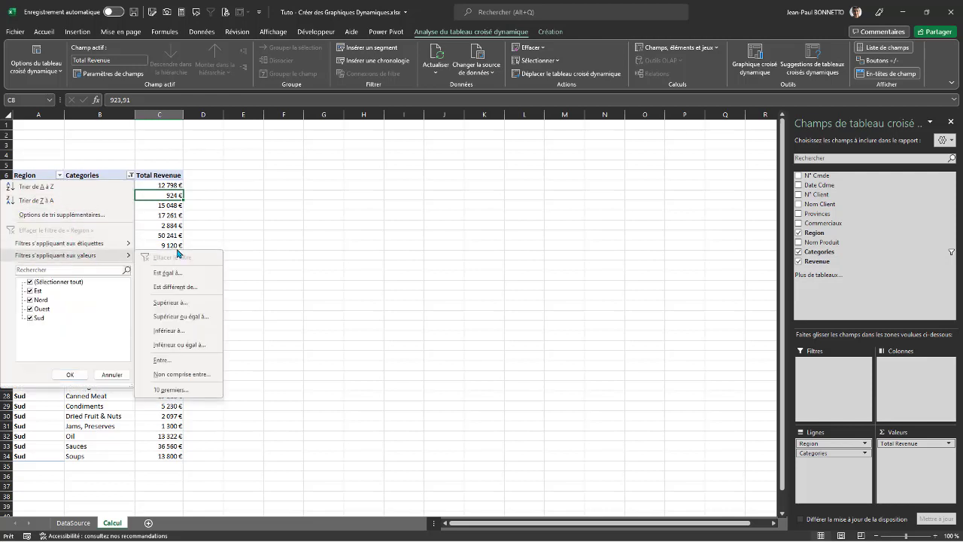
left_click(169, 390)
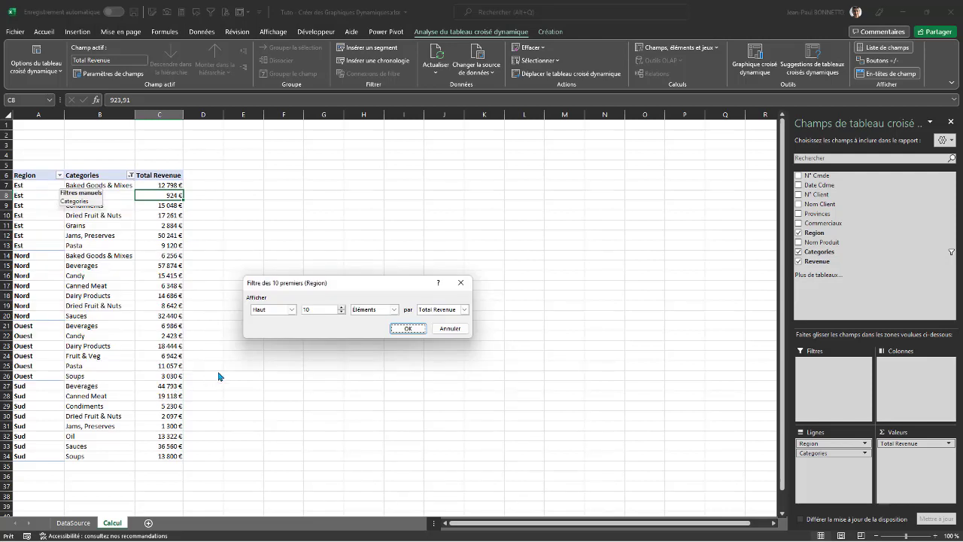
left_click(341, 312)
left_click(407, 328)
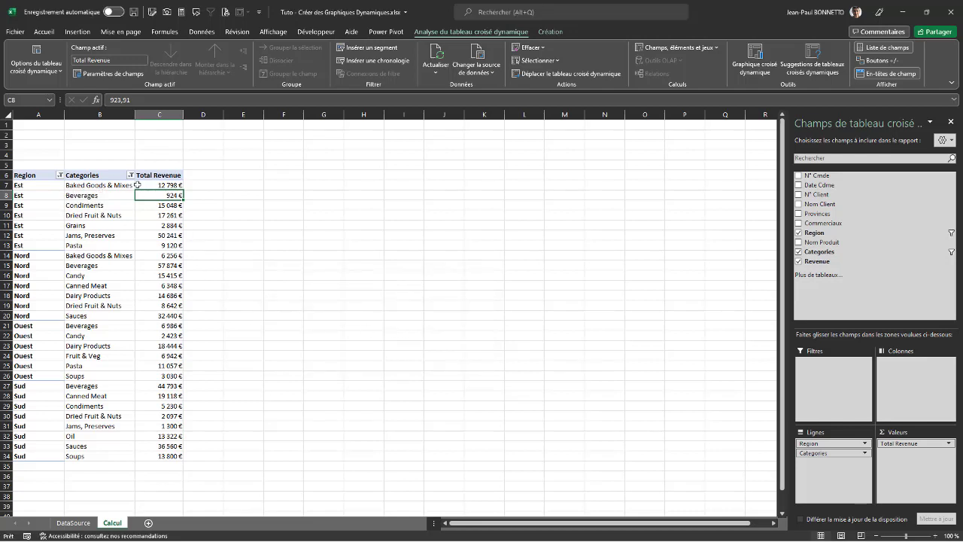
- Recheck the Region field's top-items filter settings and the categories listed in the pivot table
left_click(59, 176)
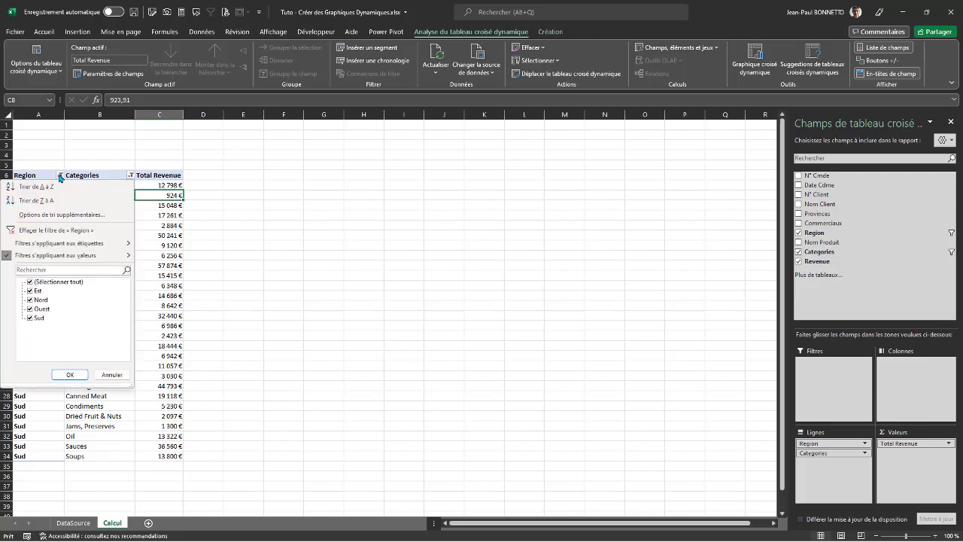
mouse_move(121, 258)
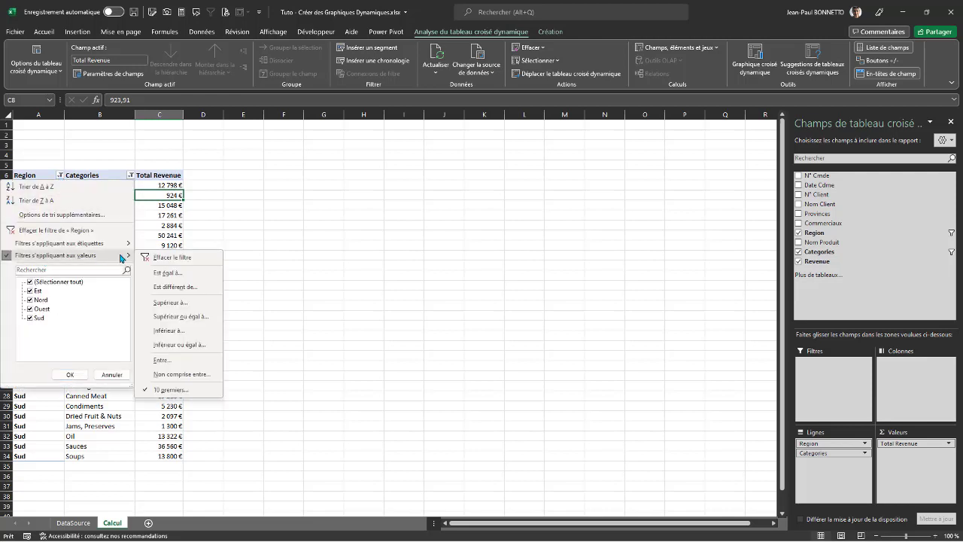
left_click(170, 390)
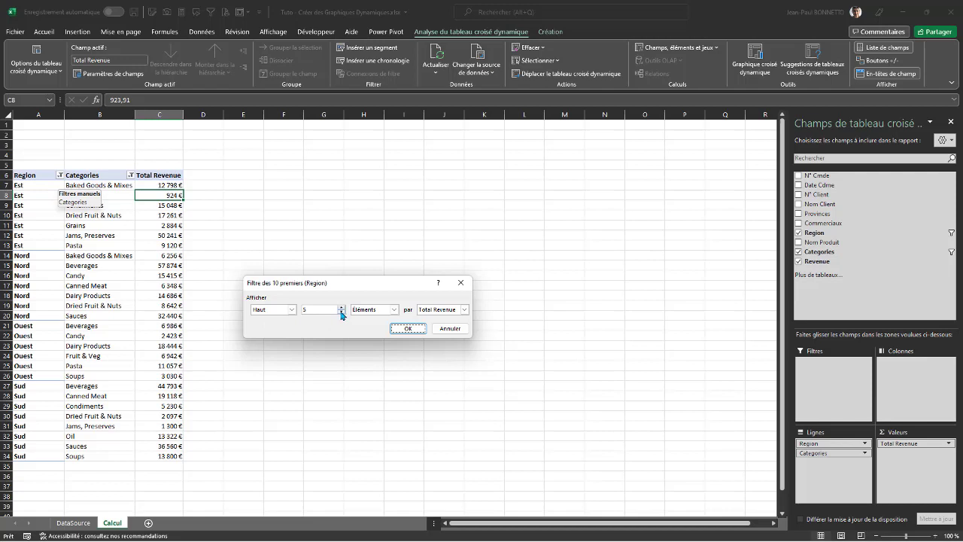
left_click(408, 331)
left_click(100, 219)
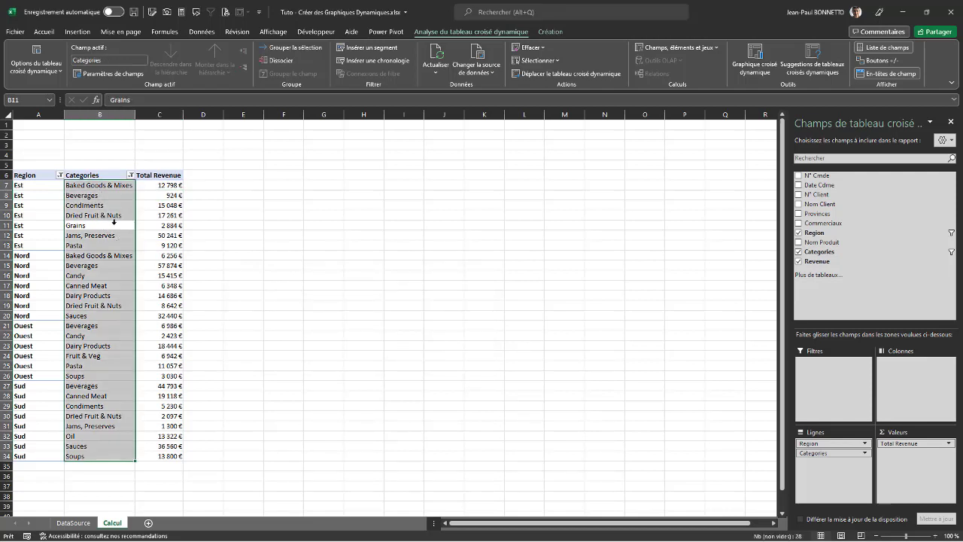
left_click(51, 204)
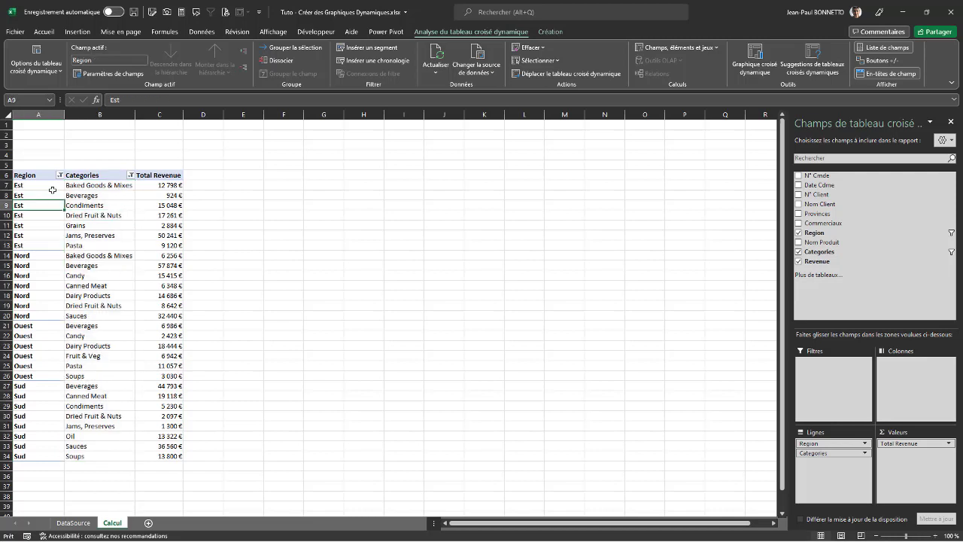
- Apply a value filter to the Categories field that keeps the top 5 items by Total Revenue
left_click(131, 175)
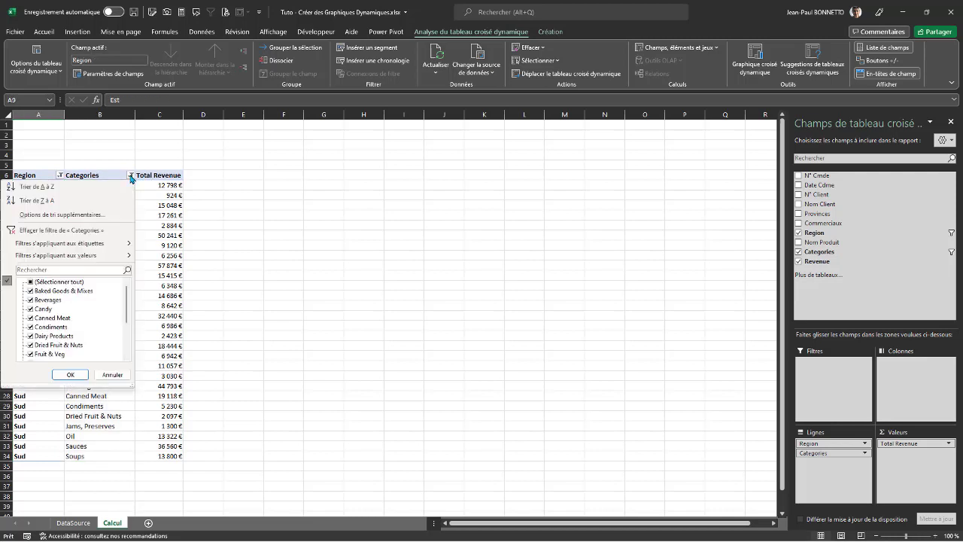
mouse_move(54, 258)
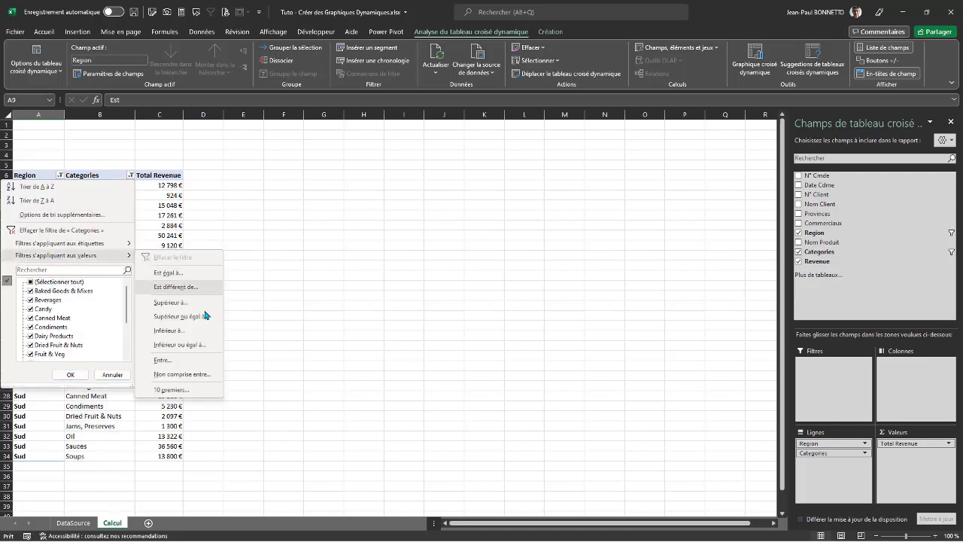
left_click(176, 392)
left_click(341, 312)
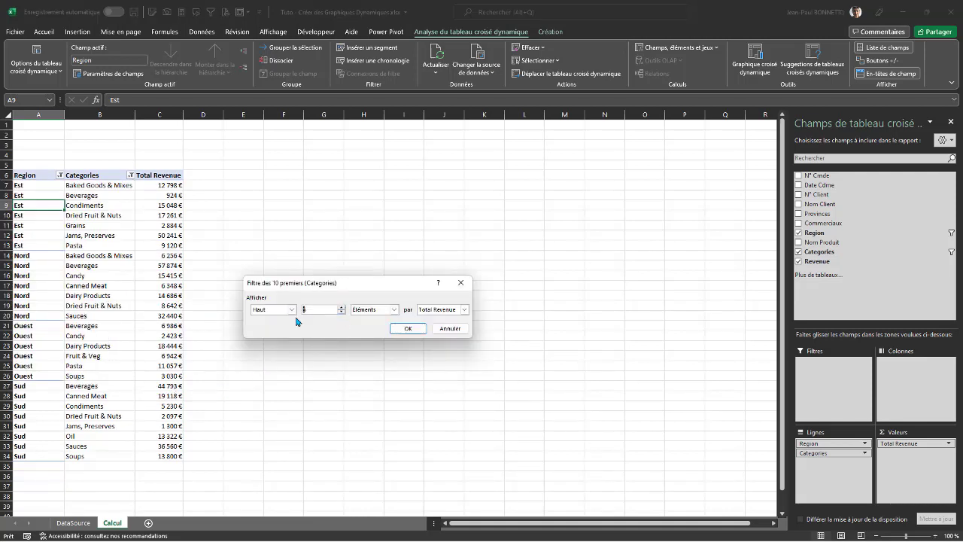
double_click(320, 308)
type("5")
left_click(410, 329)
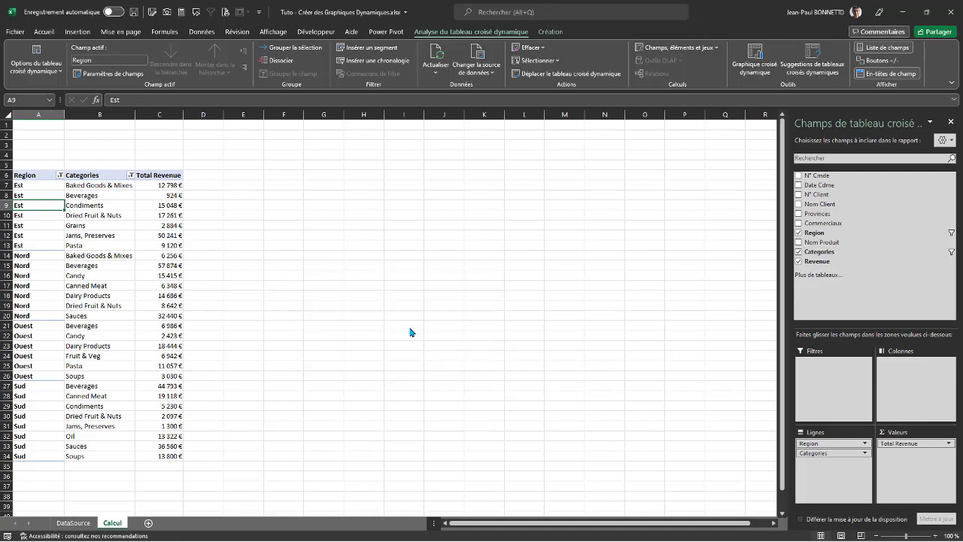
- Examine the filtered categories and their revenue amounts within each region, including their sort order
left_click_drag(69, 186, 98, 226)
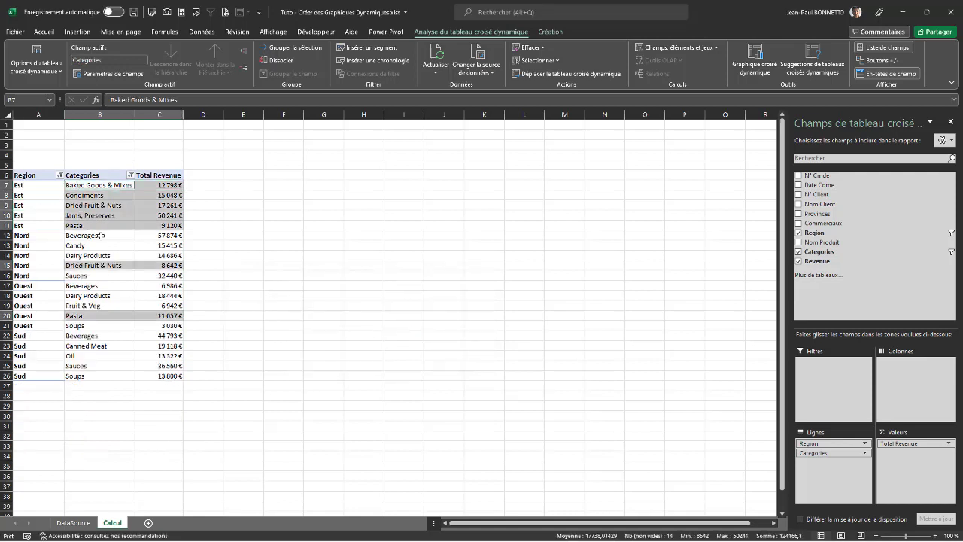
left_click(173, 245)
left_click(173, 285)
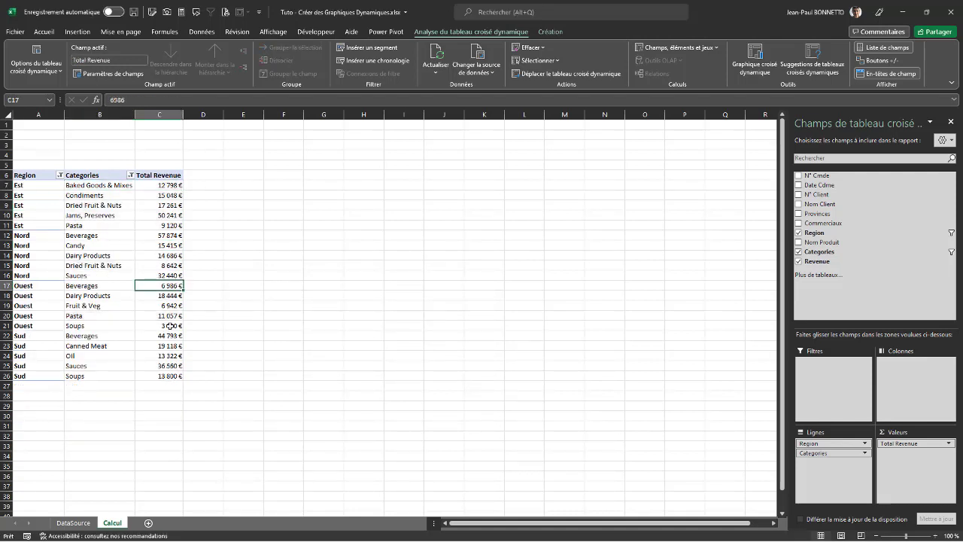
left_click(172, 325)
left_click(171, 372)
left_click(173, 287)
left_click(168, 315)
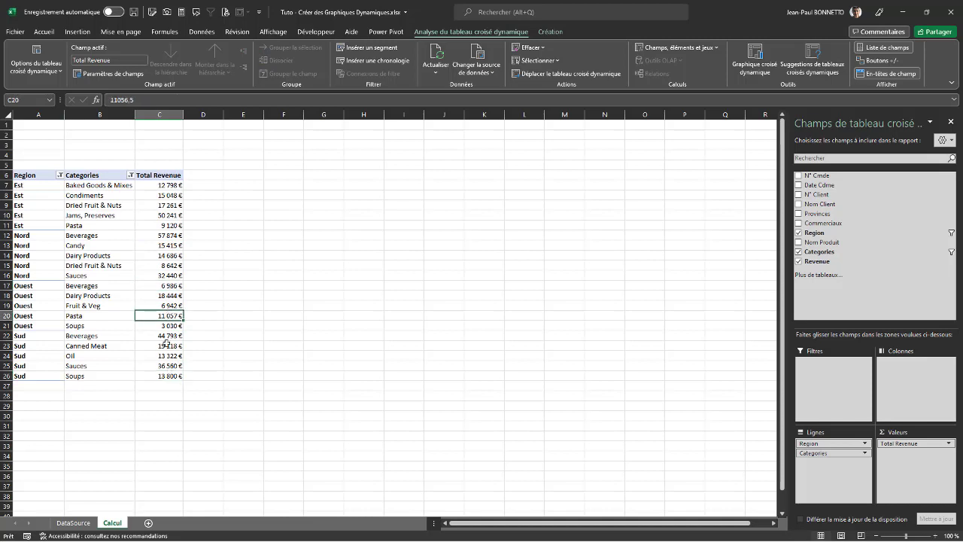
left_click_drag(74, 287, 81, 315)
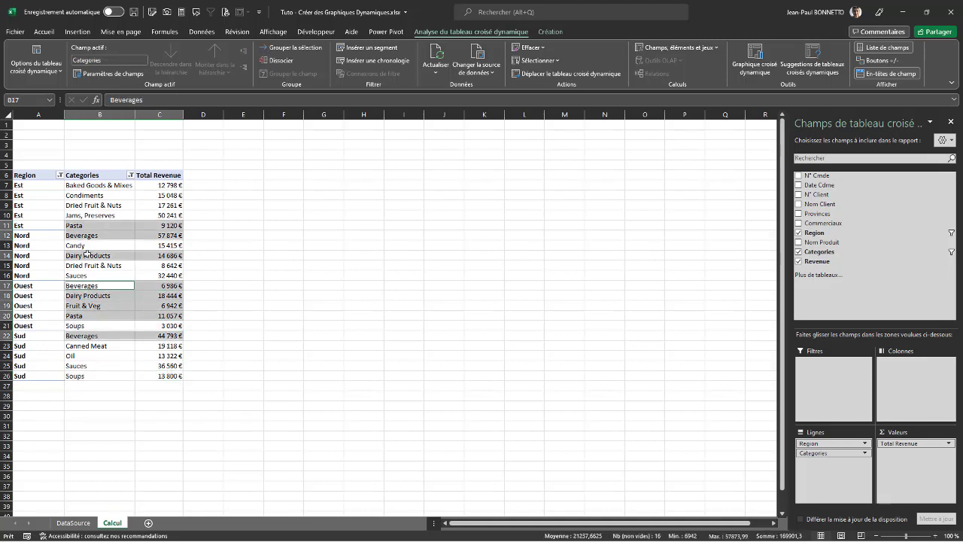
left_click(85, 356)
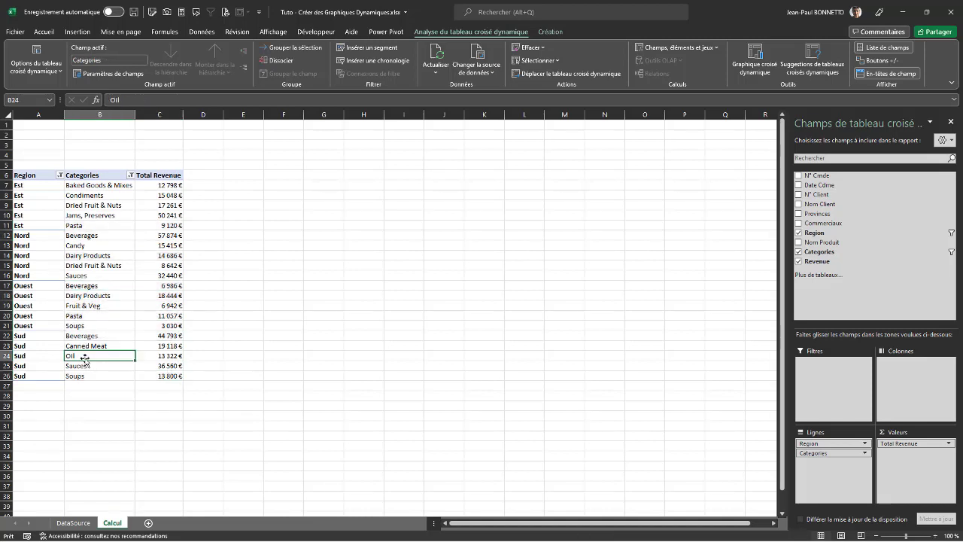
left_click(113, 175)
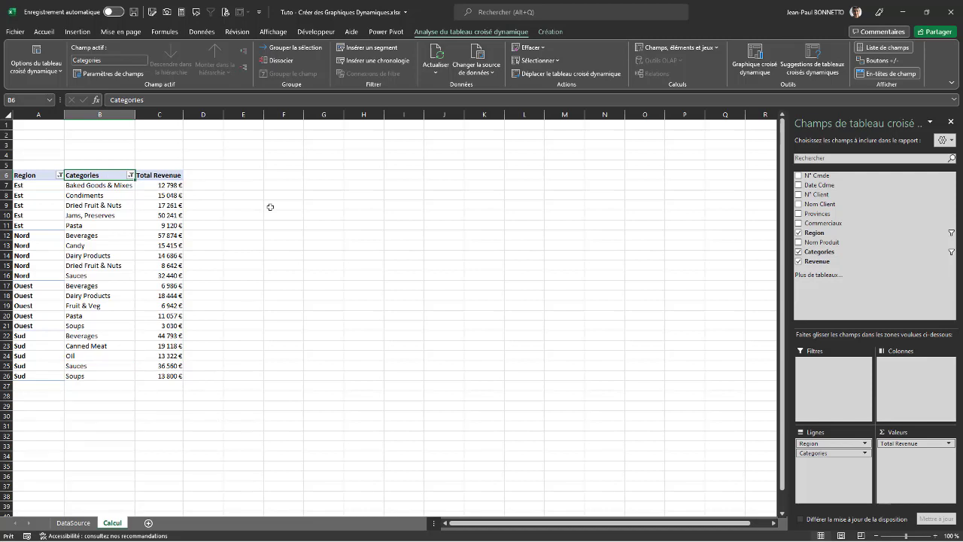
- Narrow the empty columns D and E beside the pivot table
left_click(224, 115)
mouse_move(223, 114)
left_mouse_down()
mouse_move(200, 125)
mouse_move(228, 118)
mouse_move(220, 129)
left_mouse_up()
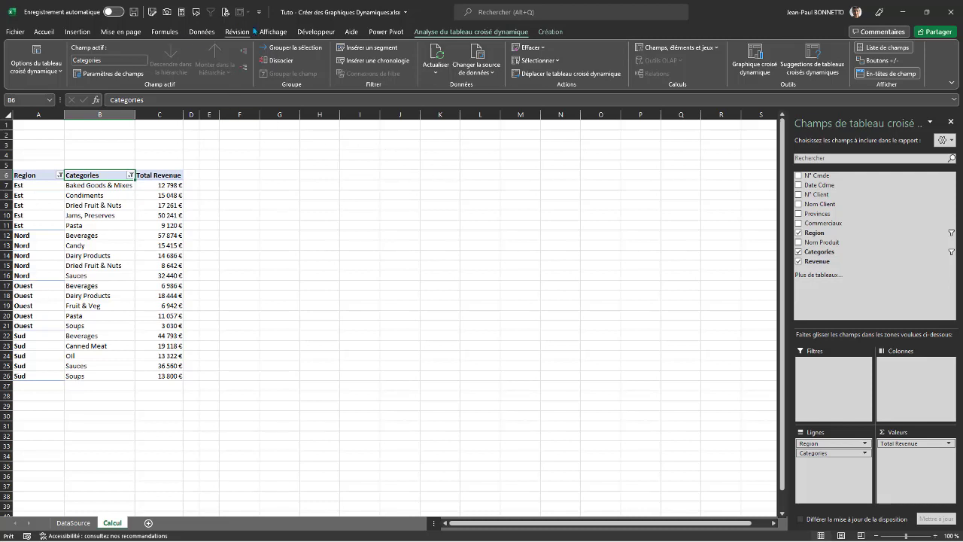
- Check in the ribbon customization options that the Développeur tab is enabled
left_click(315, 33)
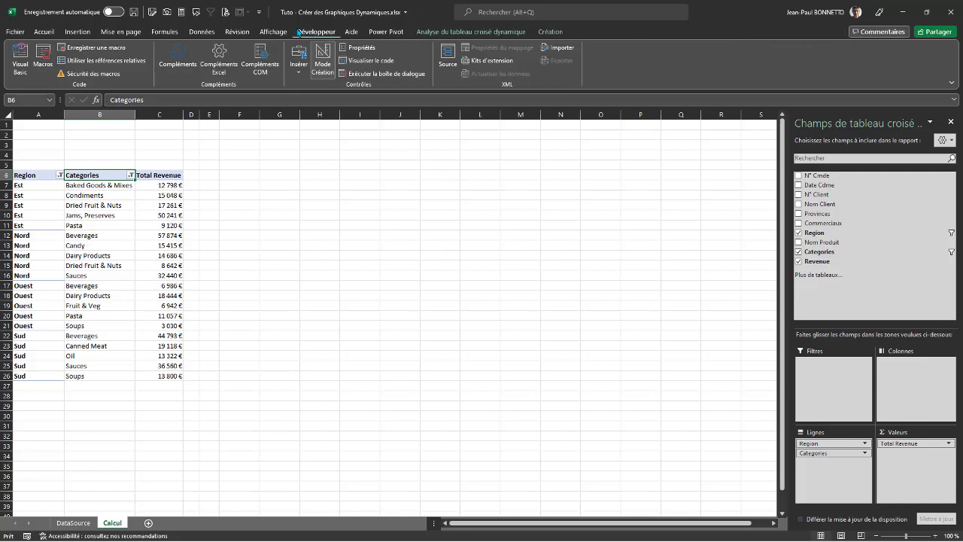
left_click(43, 32)
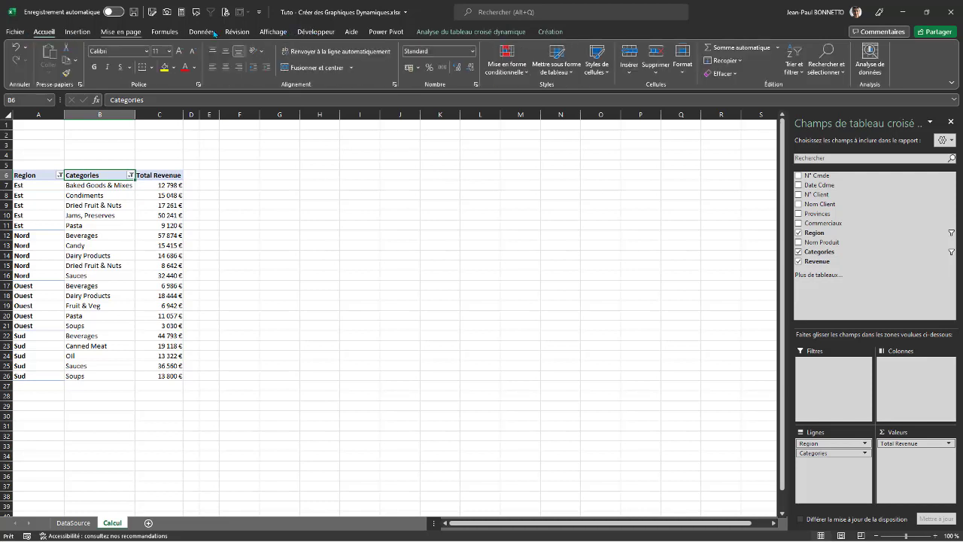
right_click(373, 67)
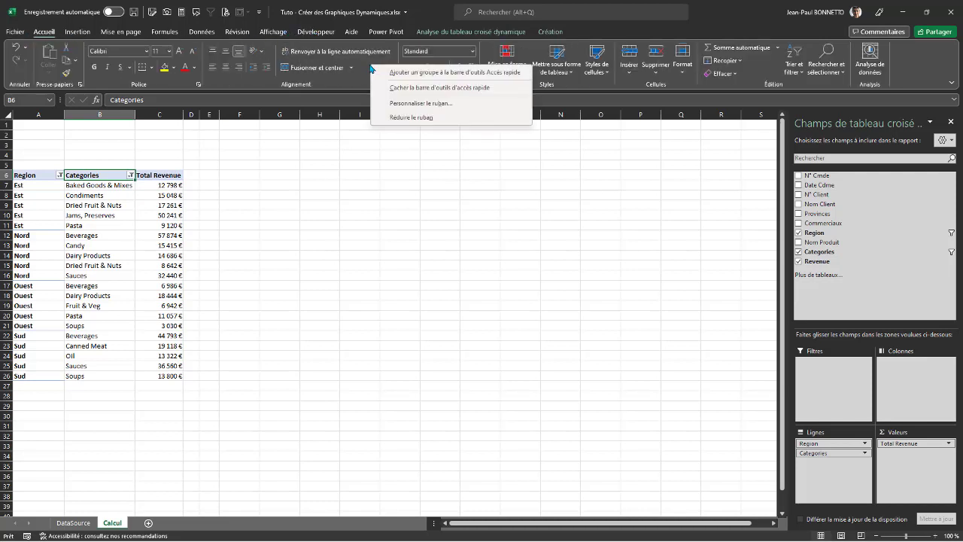
left_click(409, 106)
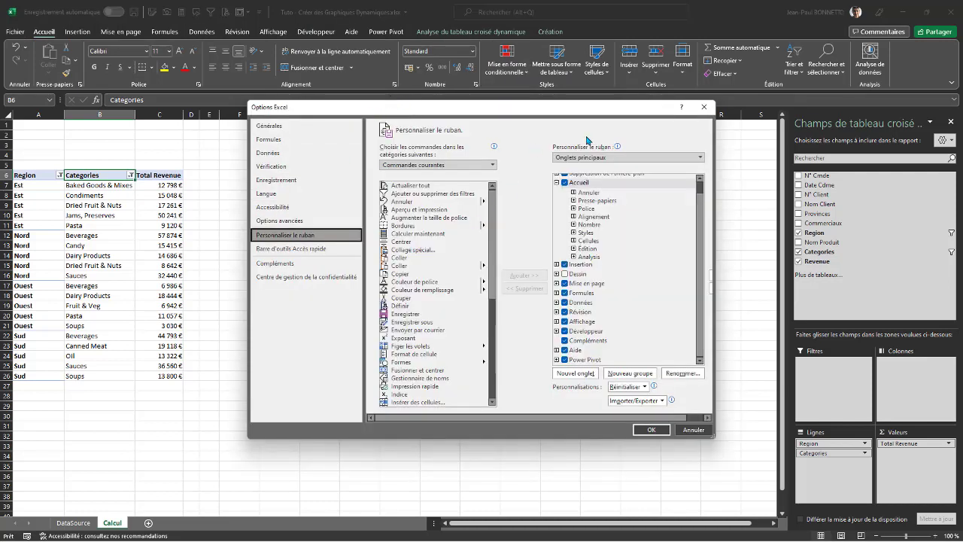
left_click(558, 182)
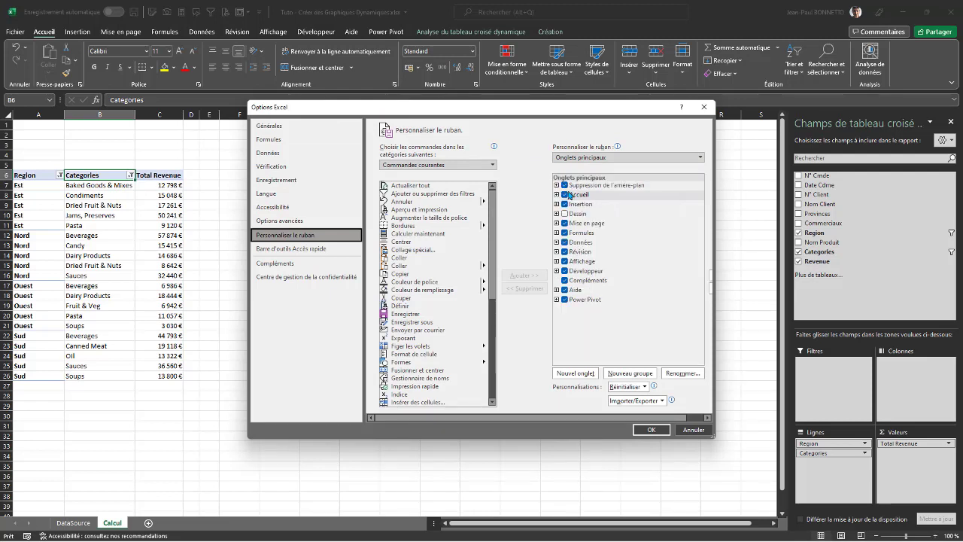
left_click(580, 272)
left_click(565, 271)
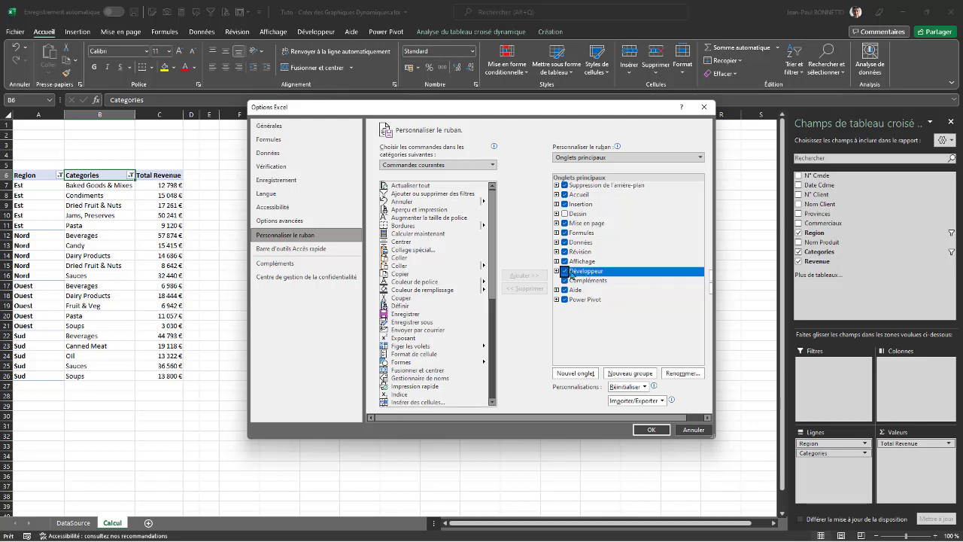
left_click(651, 430)
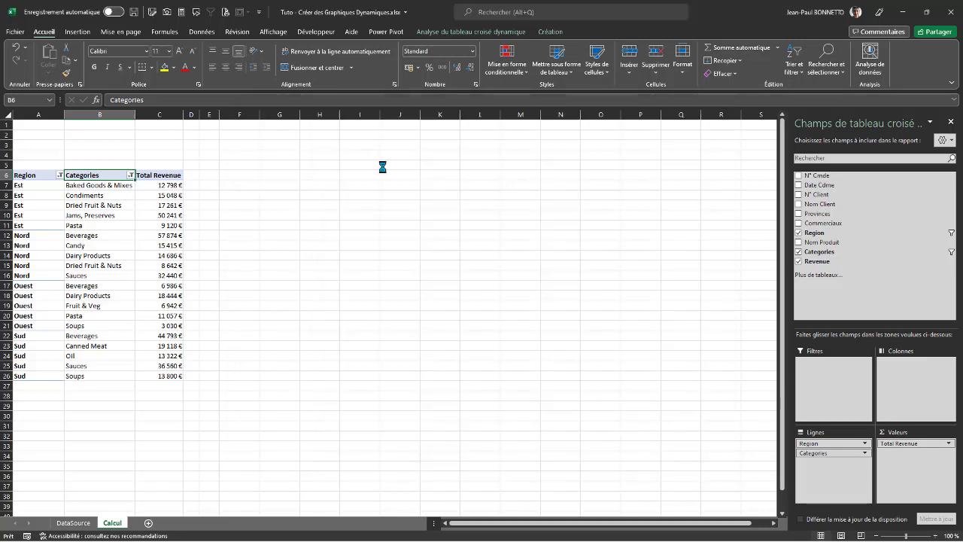
- Insert an option button form control in rows 2 and 3, around column I
left_click(316, 31)
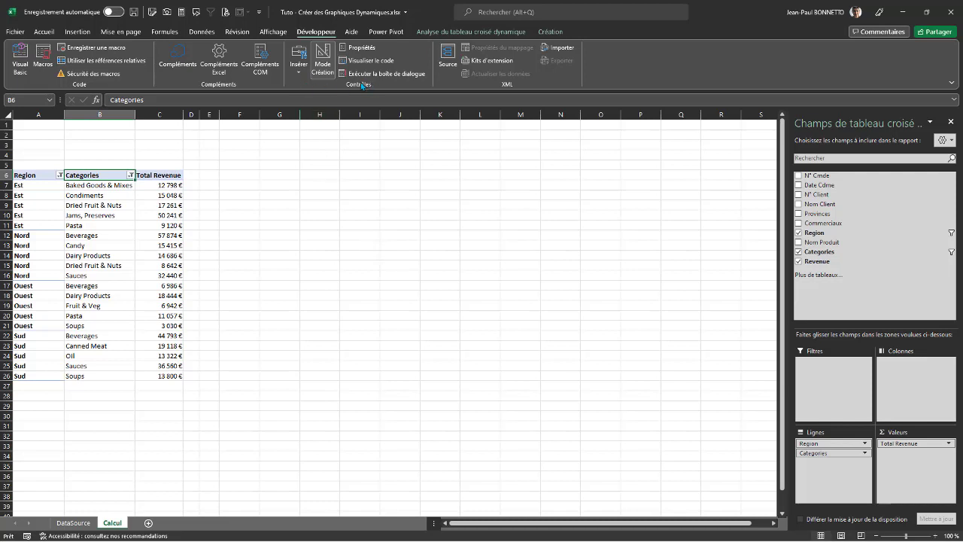
left_click(299, 71)
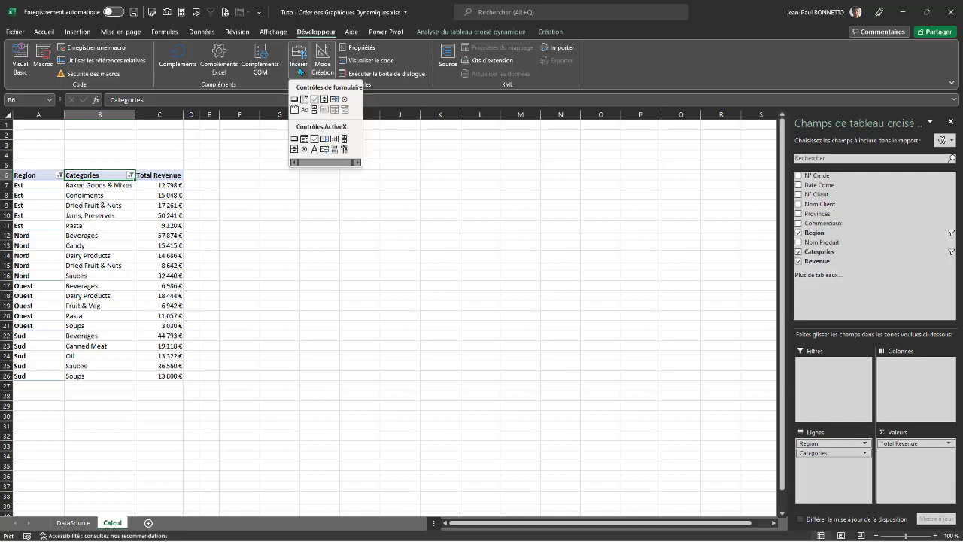
left_click(345, 102)
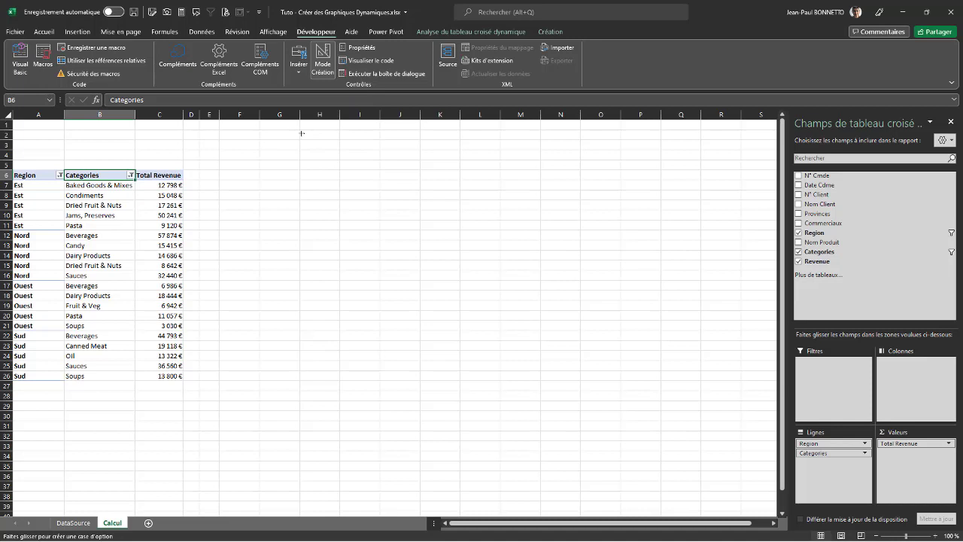
left_click_drag(301, 133, 379, 145)
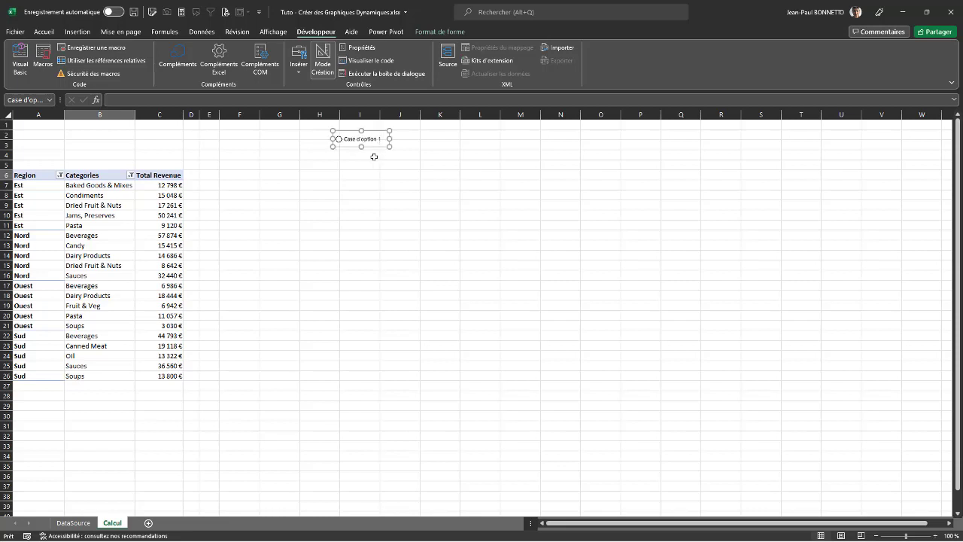
- Link the option button to cell $G$1, leave 3D shading off, and apply the control format
left_click(362, 47)
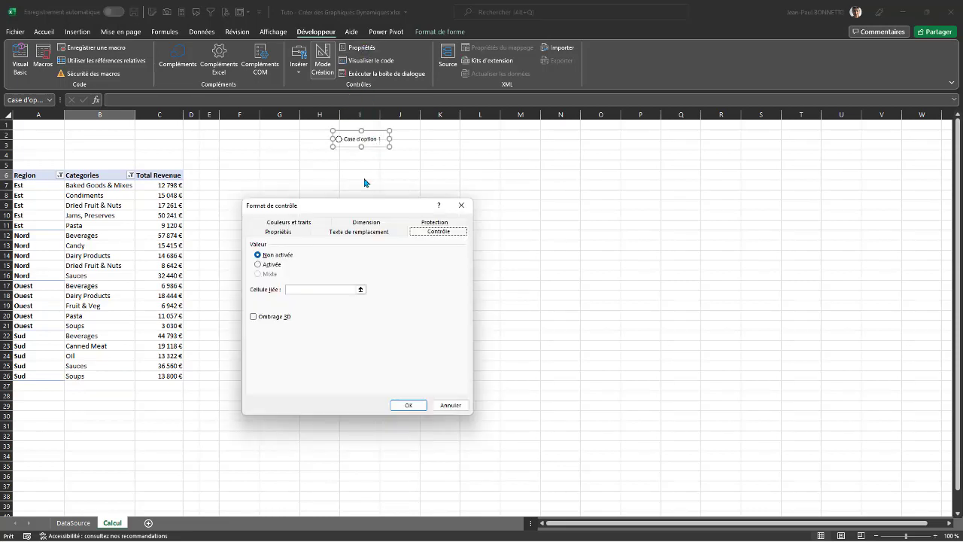
left_click(310, 289)
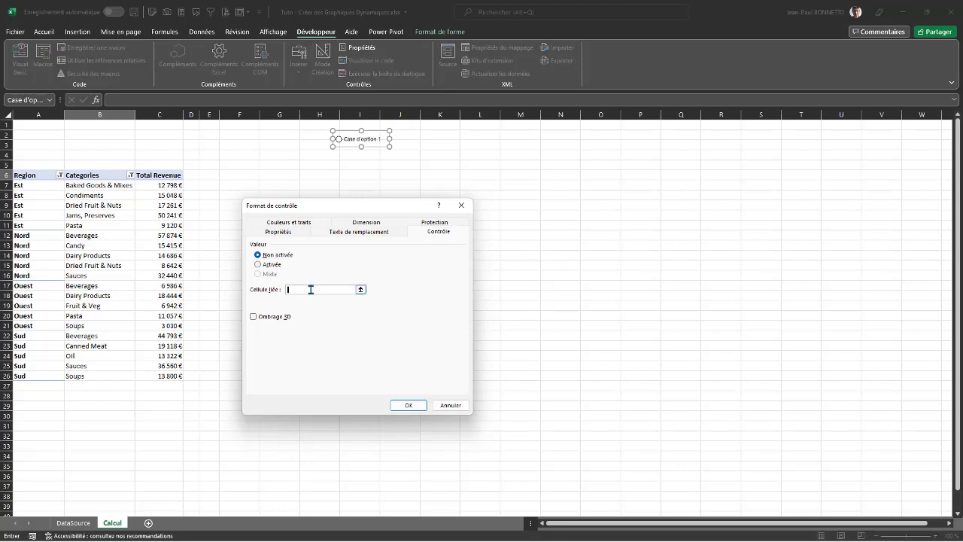
left_click(280, 121)
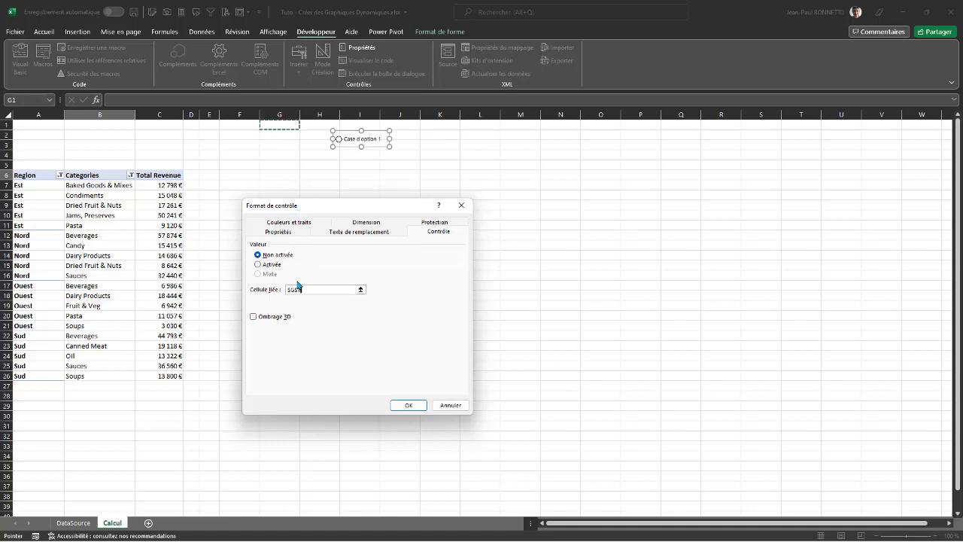
left_click(252, 317)
left_click(253, 316)
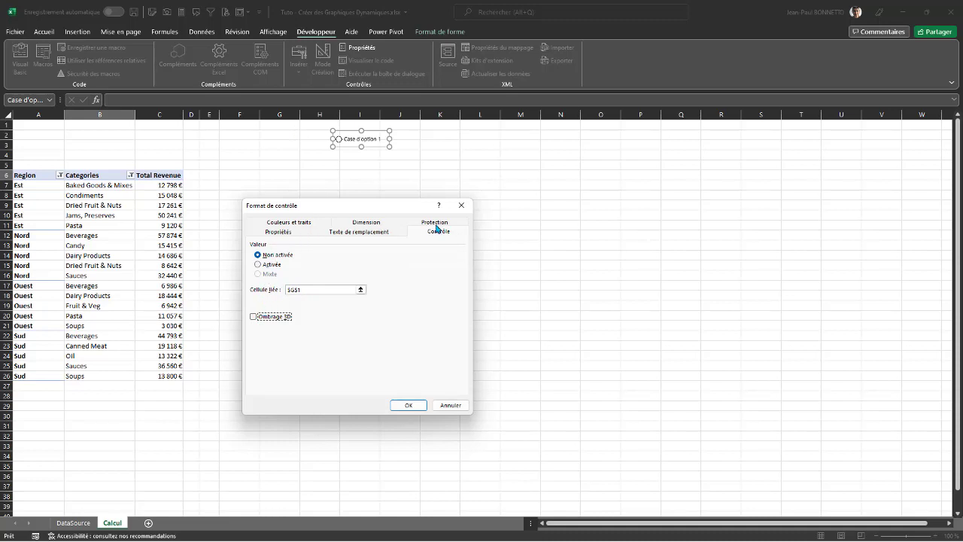
left_click(281, 234)
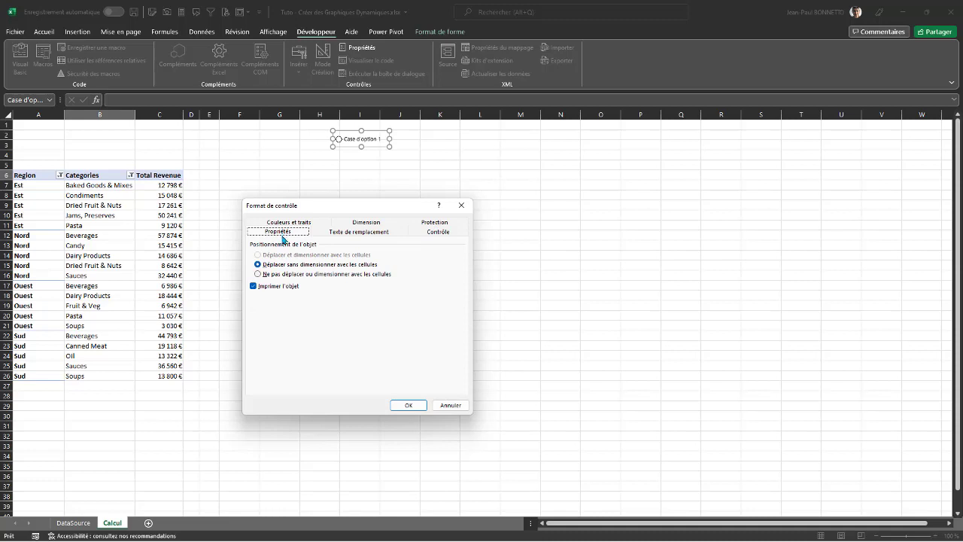
left_click(295, 224)
left_click(359, 224)
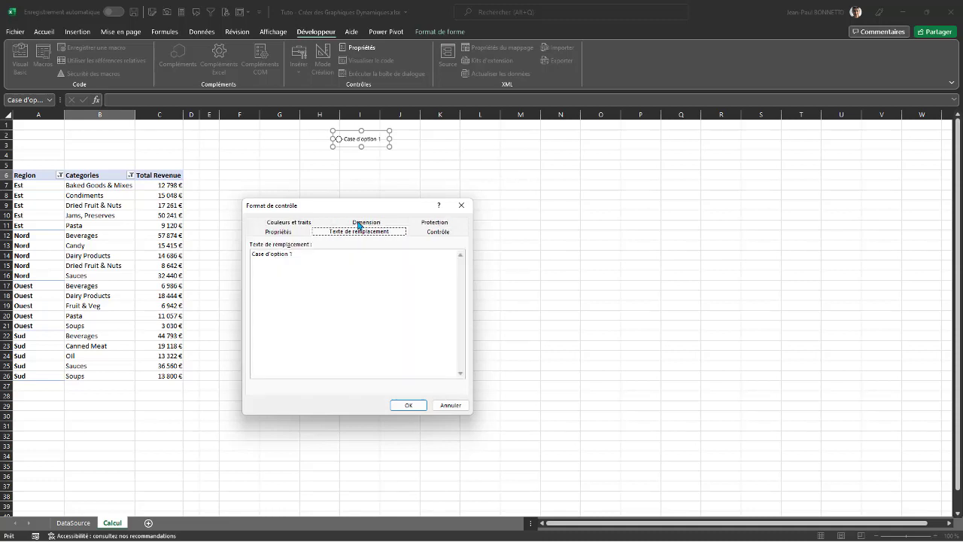
left_click(437, 223)
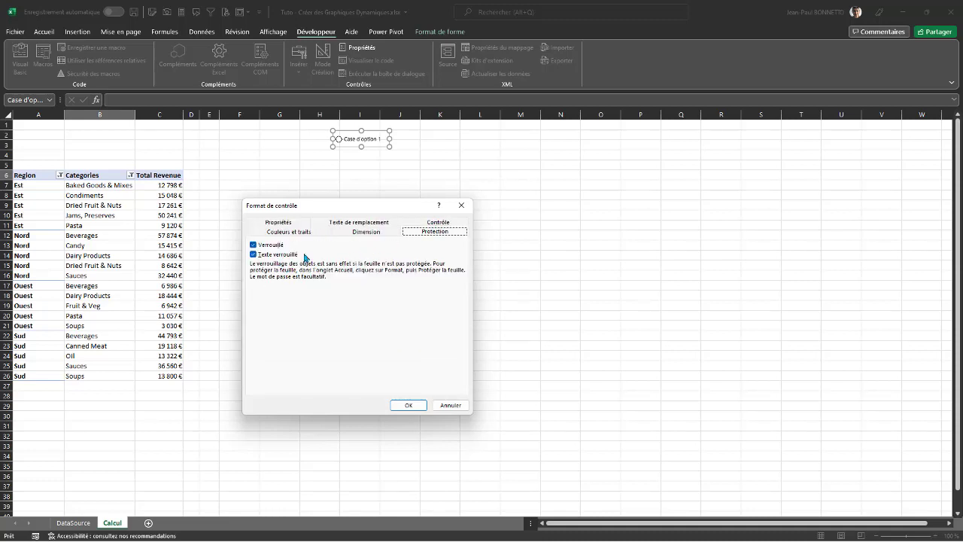
left_click(402, 404)
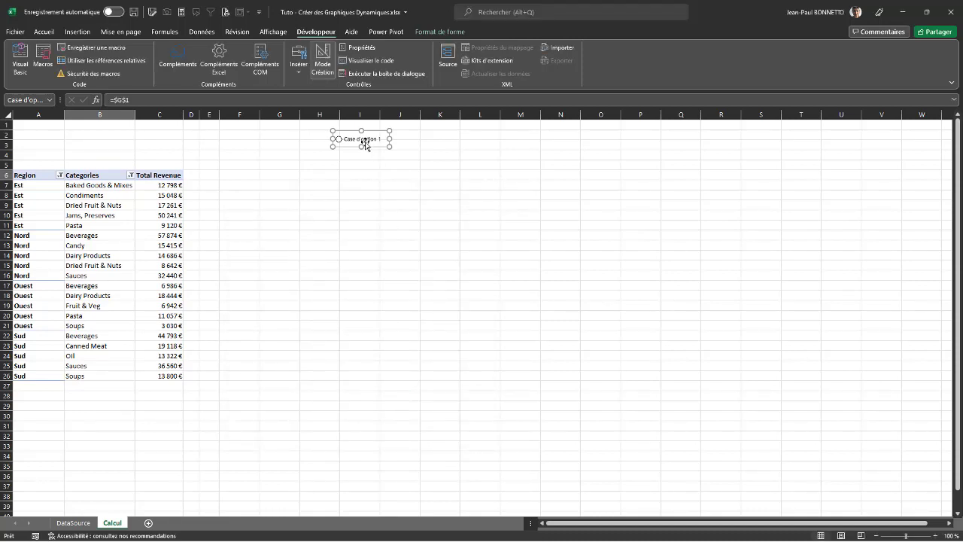
- Relabel the option button as Est and narrow its frame
left_click(365, 143)
left_click_drag(344, 140, 408, 143)
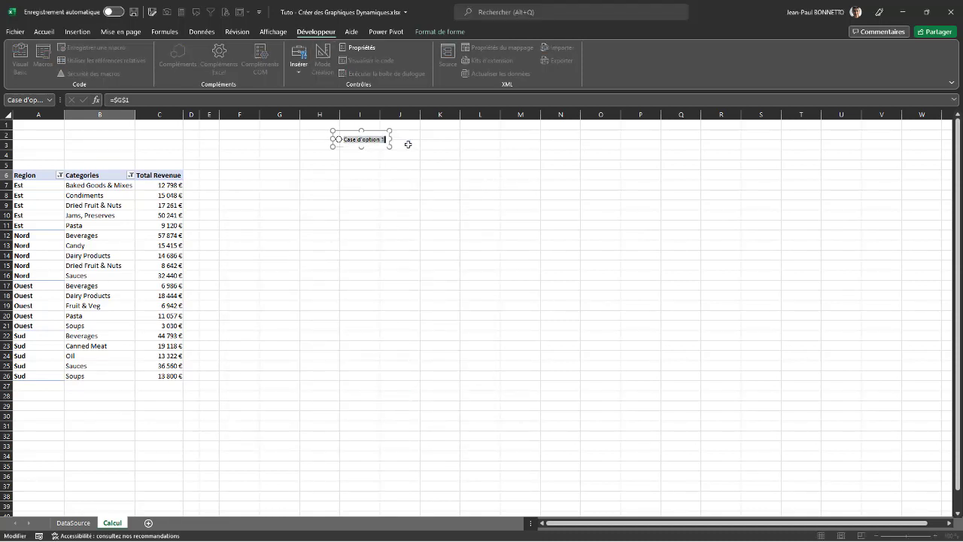
type("Est")
left_click(378, 139)
left_click(375, 141)
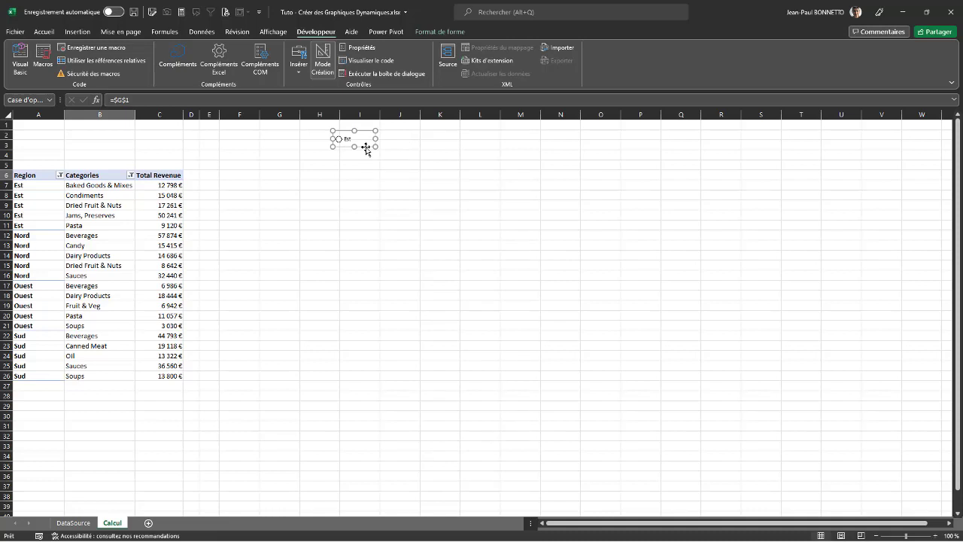
- Copy the Est option button three times along the same row and relabel the first copy Nord
left_click_drag(367, 149, 521, 153)
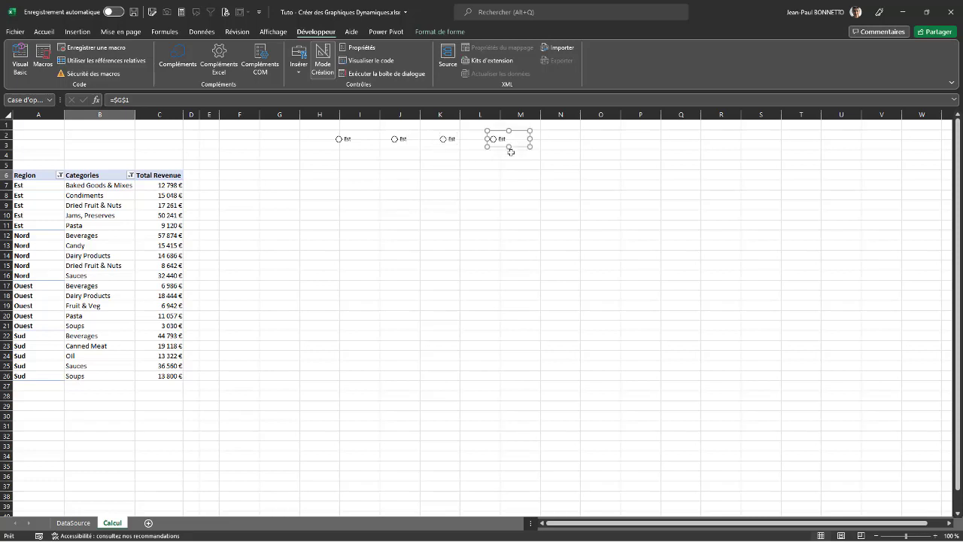
right_click(406, 144)
left_click(403, 140)
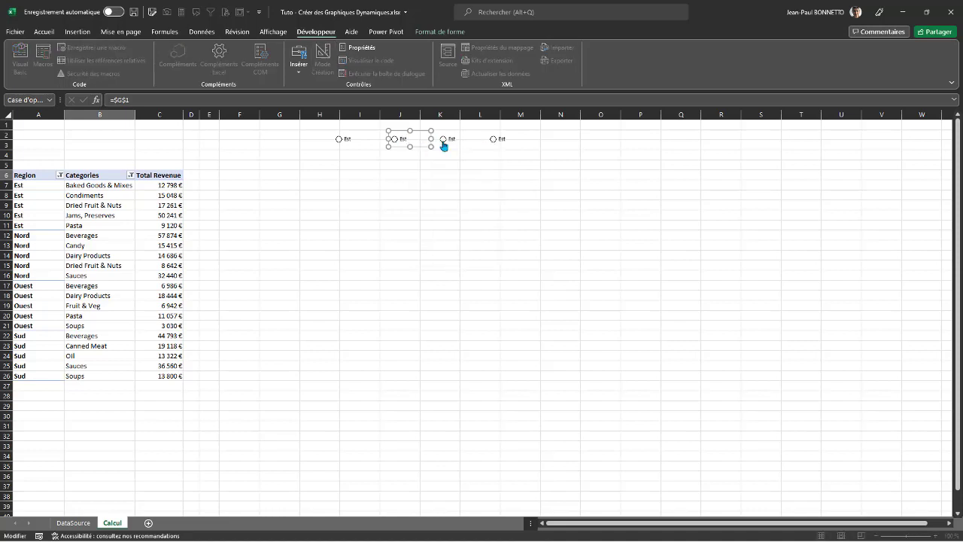
key("BackSpace")
key("BackSpace")
key("BackSpace")
- Relabel the second copied option button as Ouest
right_click(454, 138)
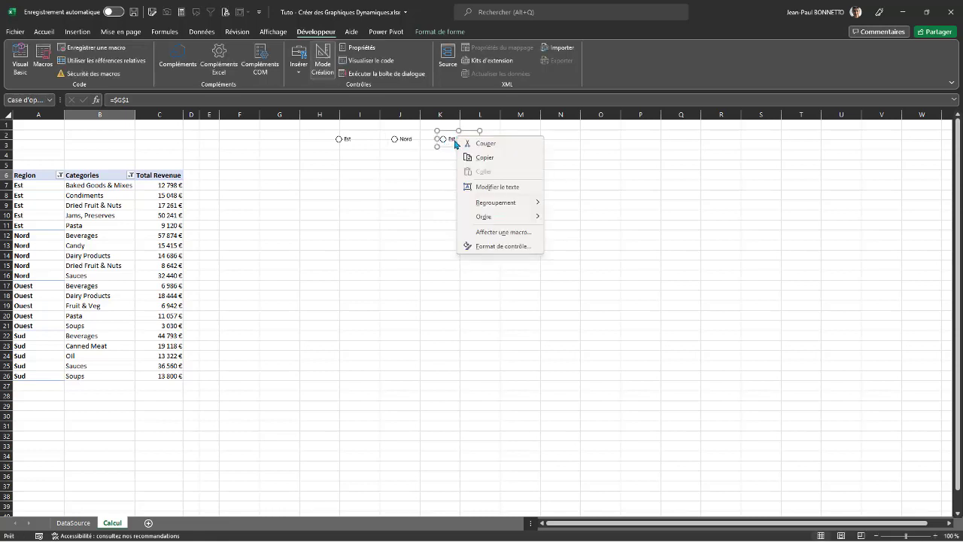
left_click(451, 139)
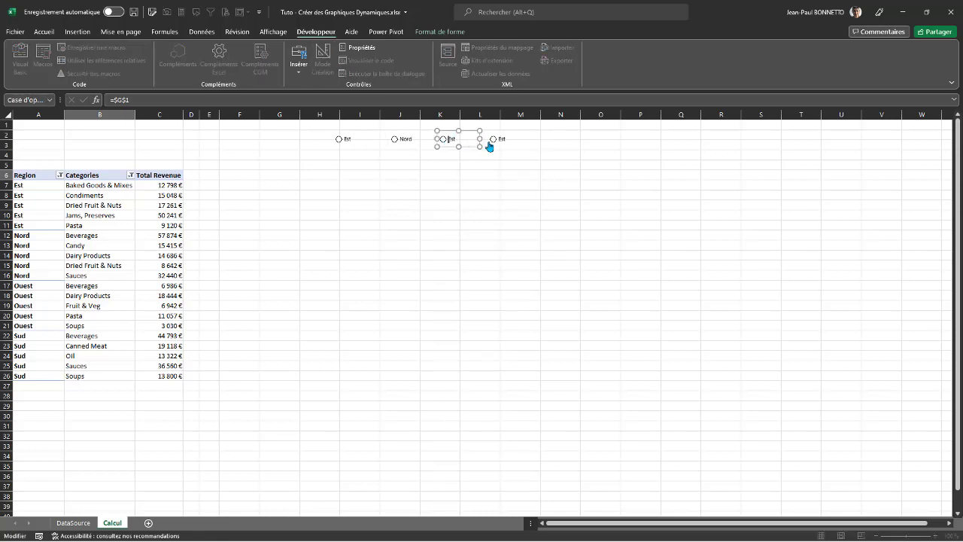
key("BackSpace")
key("BackSpace")
key("BackSpace")
- Relabel the last copied option button as Sud
right_click(504, 141)
double_click(502, 140)
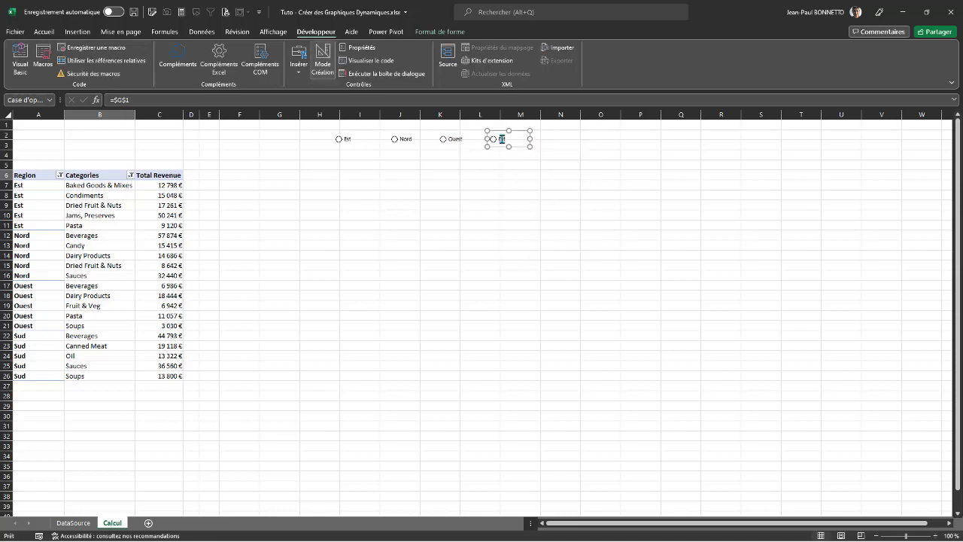
left_click(524, 139)
key("BackSpace")
key("BackSpace")
key("BackSpace")
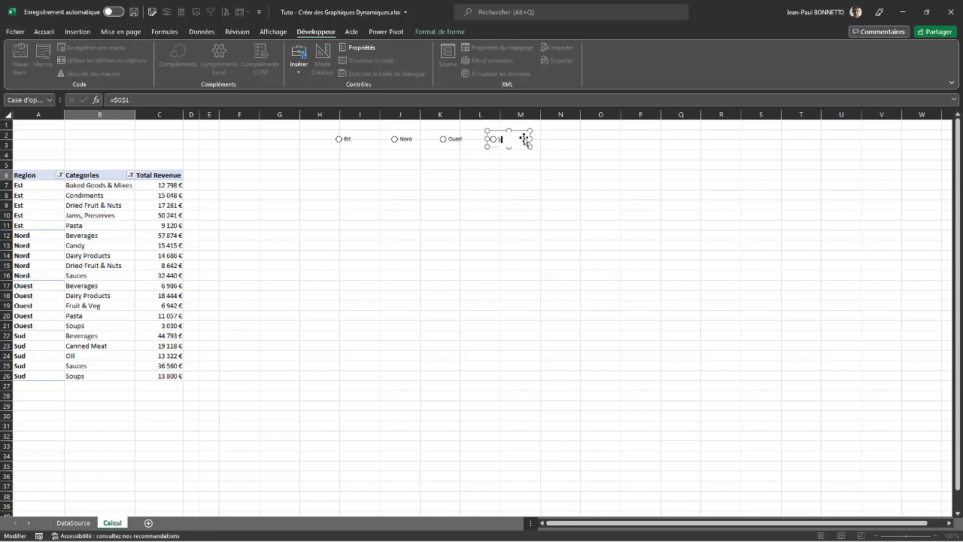
left_click(398, 187)
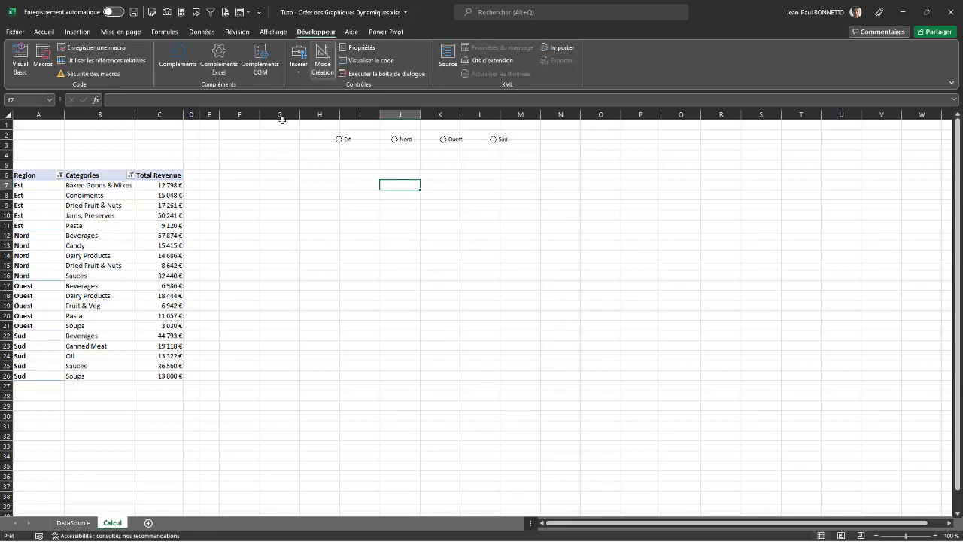
- Test the Nord, Ouest and Sud option buttons in turn and leave Est selected
left_click(394, 140)
left_click(445, 142)
left_click(494, 140)
left_click(338, 139)
- Centre the contents of cell G1 horizontally
left_click(285, 125)
left_click(44, 31)
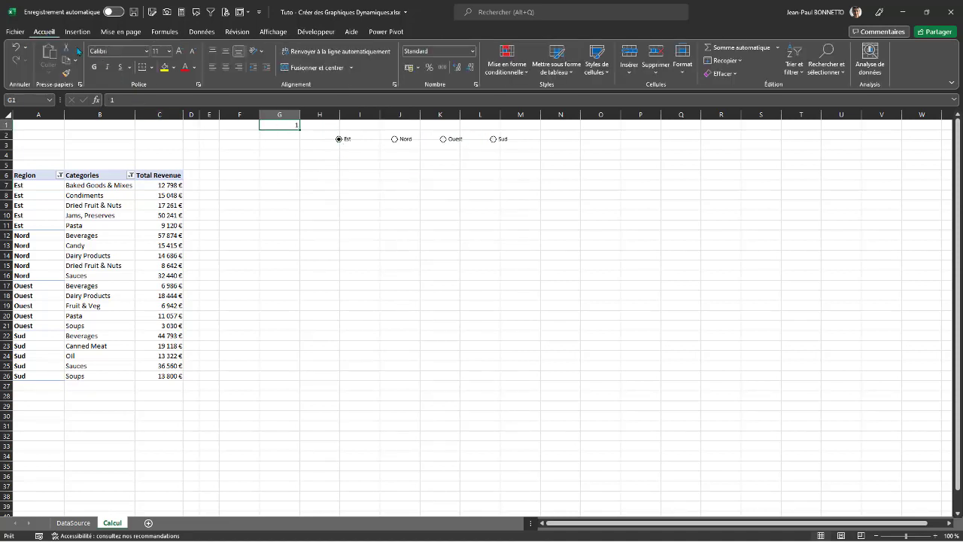
left_click(225, 67)
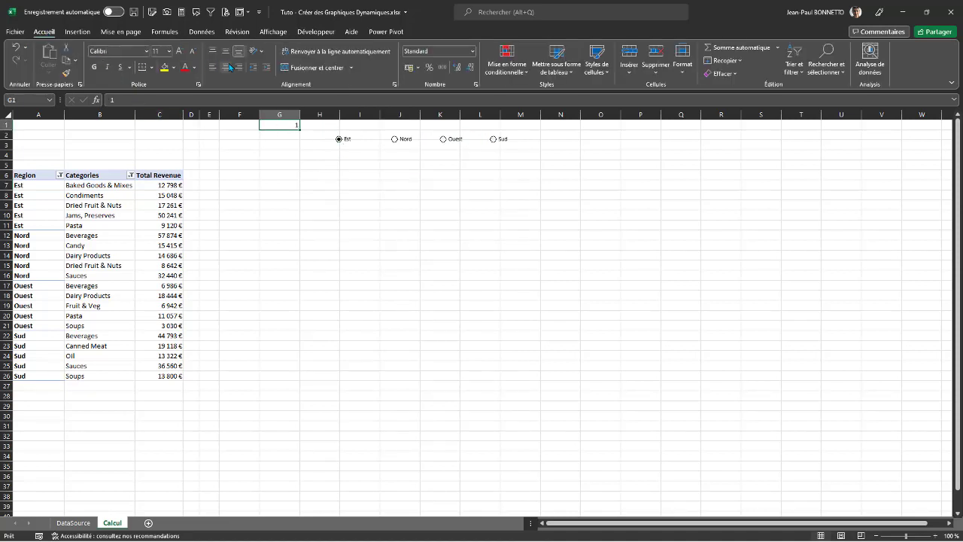
- Label cell F1 "Code Région" and slightly widen columns F and G
left_click(237, 124)
type("Code")
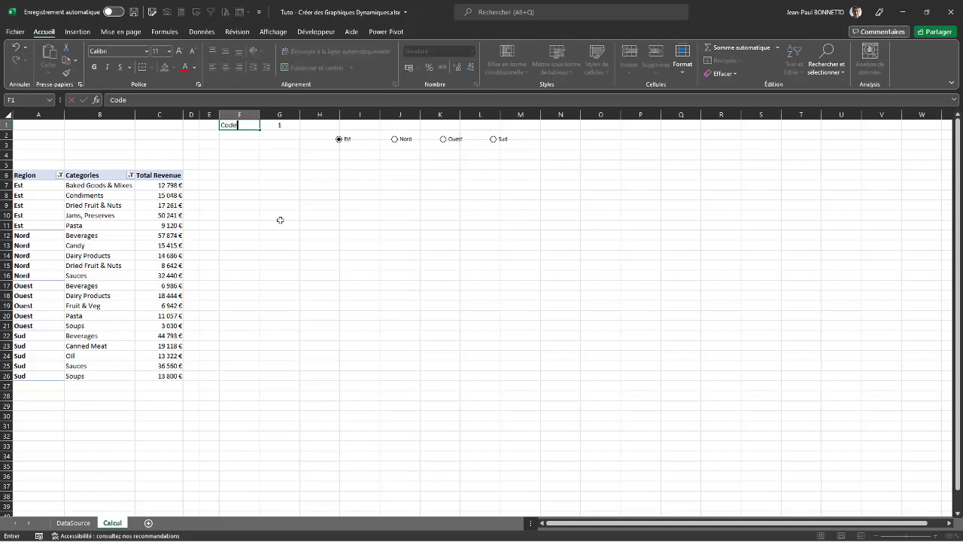
type(" Région")
left_click(249, 193)
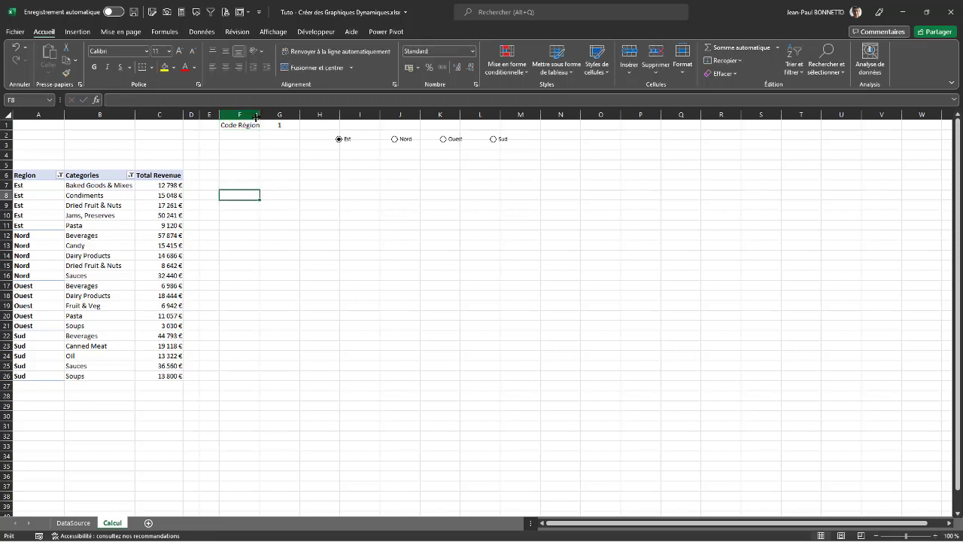
left_click_drag(257, 116, 301, 116)
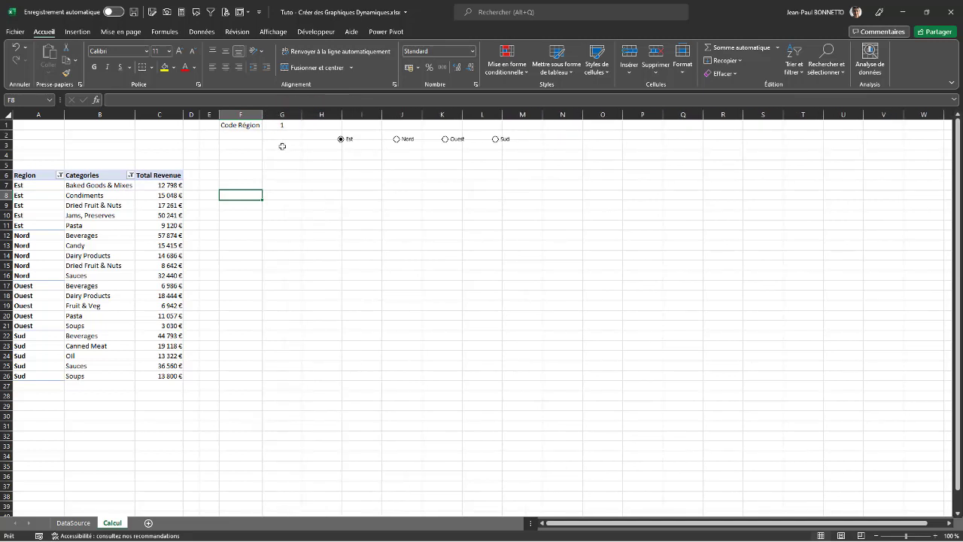
left_click_drag(301, 114, 267, 114)
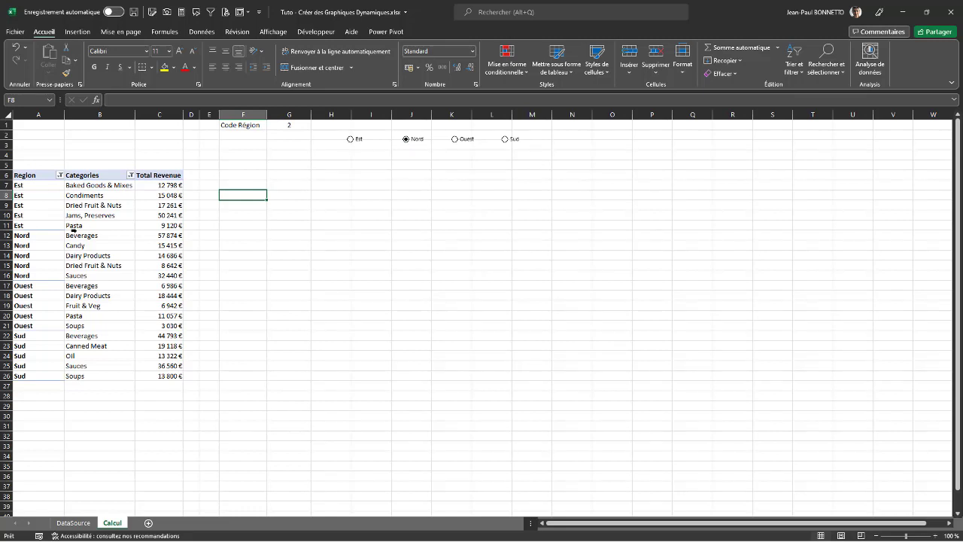
- Enter the extraction table headers "Catégories" in F6 and "Revenue" in G6
left_click_drag(89, 236, 159, 277)
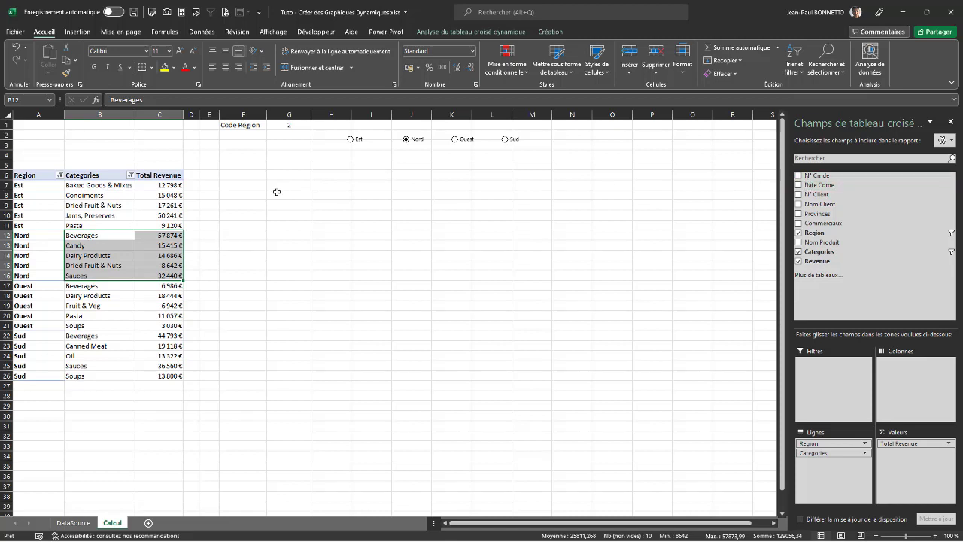
left_click(256, 164)
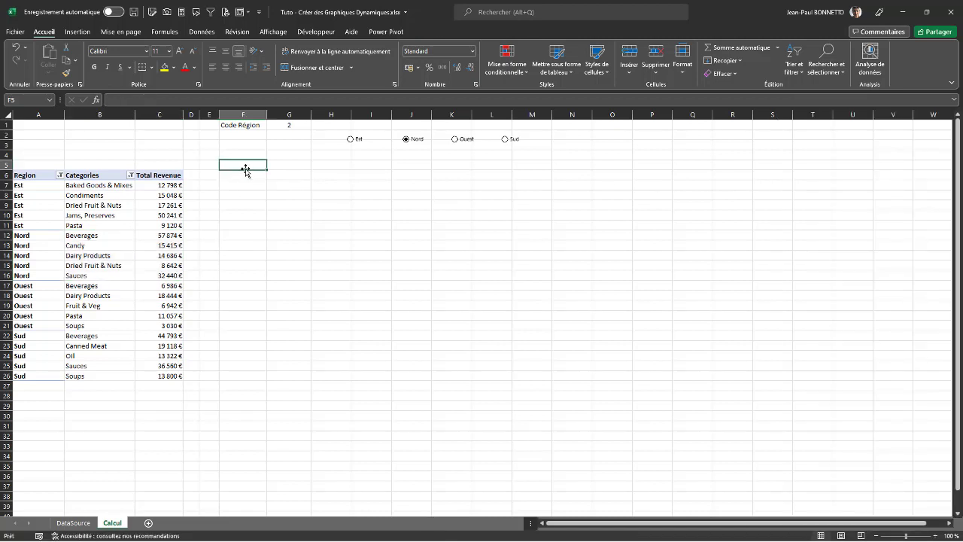
left_click(251, 177)
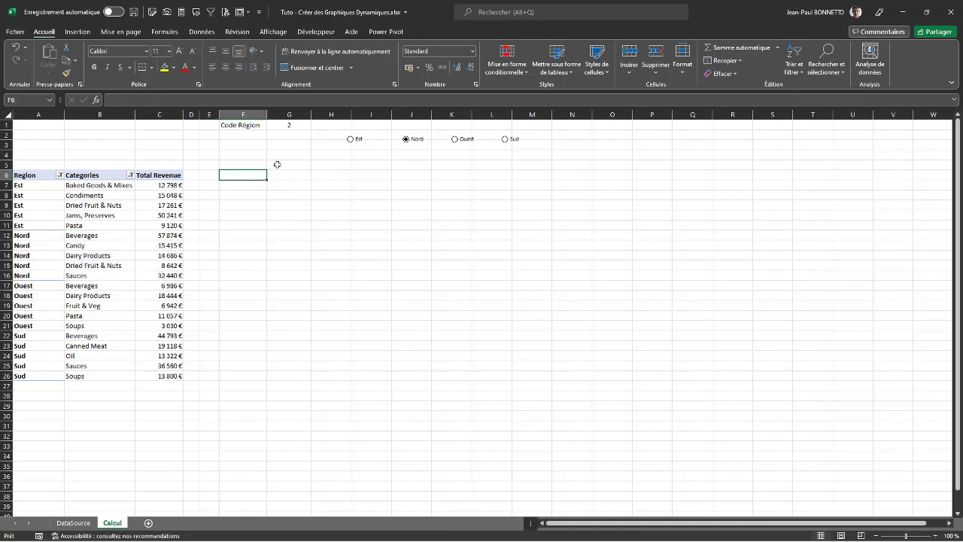
type("Catégories")
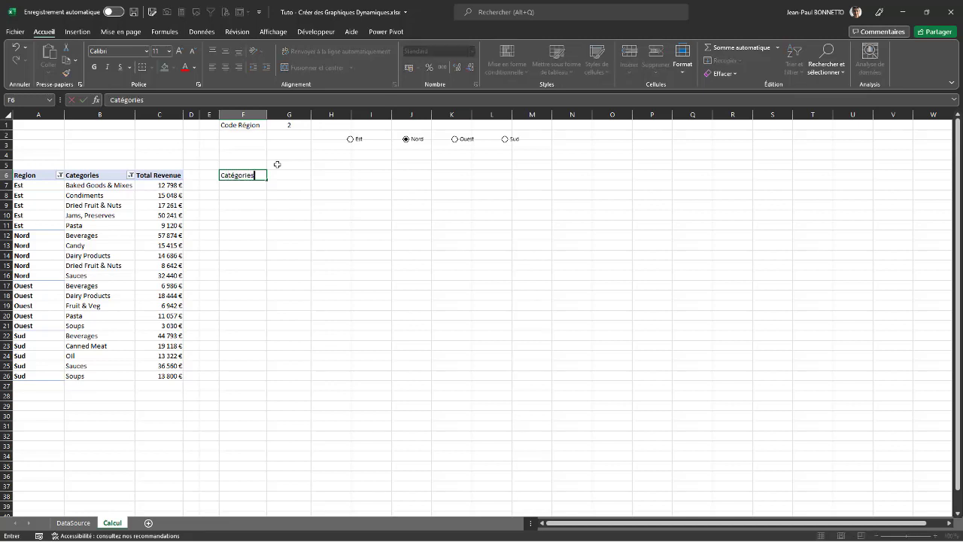
key("Tab")
type("Revenue")
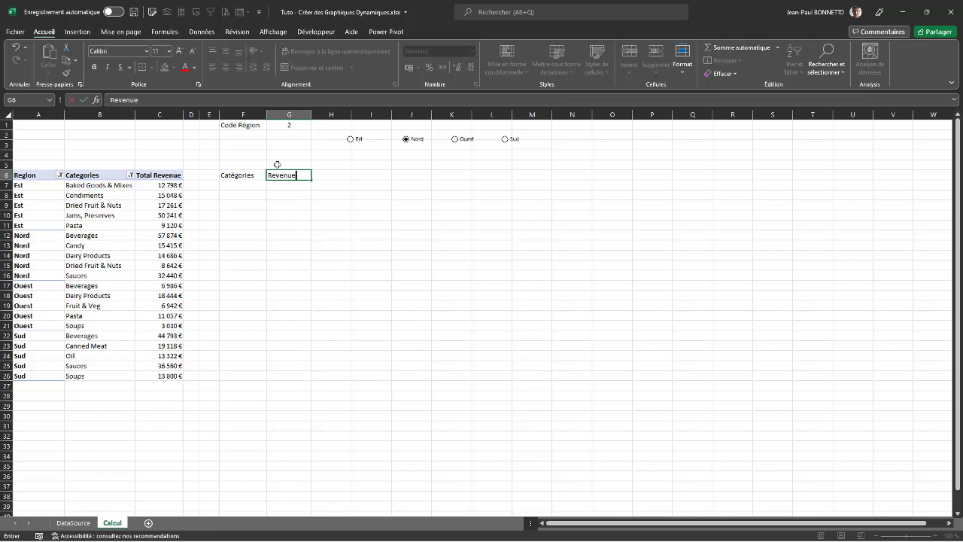
key("Return")
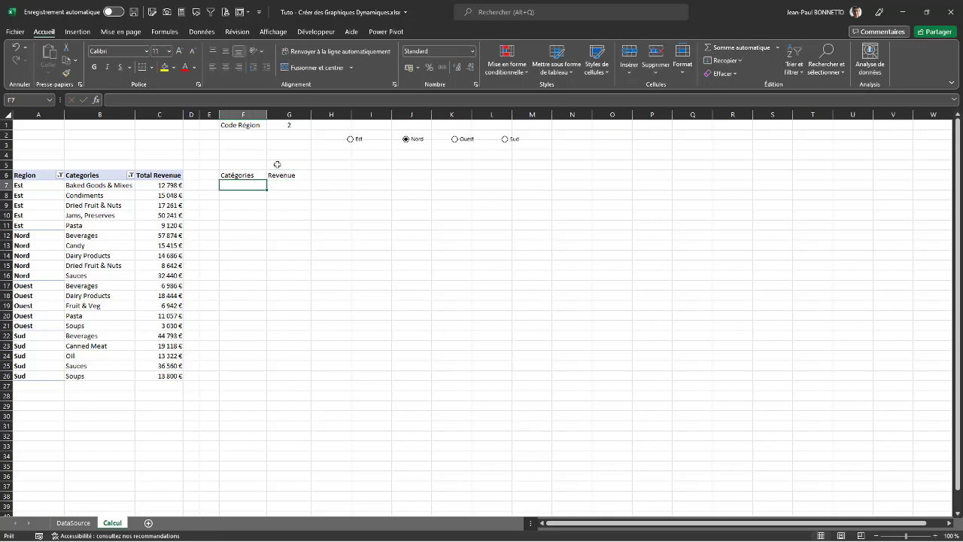
- Enter the title "Extraction données" in F5, above the Catégories and Revenue headers
left_click_drag(241, 164, 270, 164)
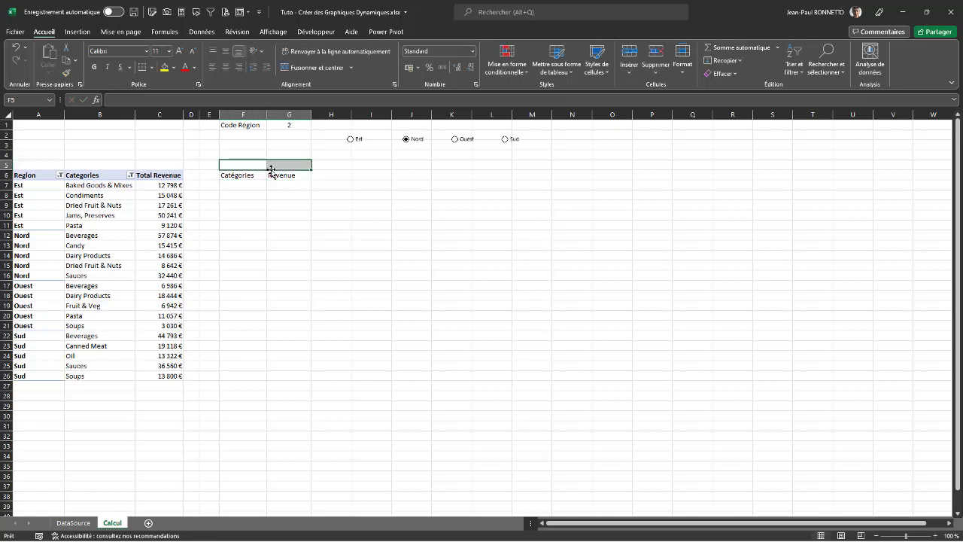
type("Extraction")
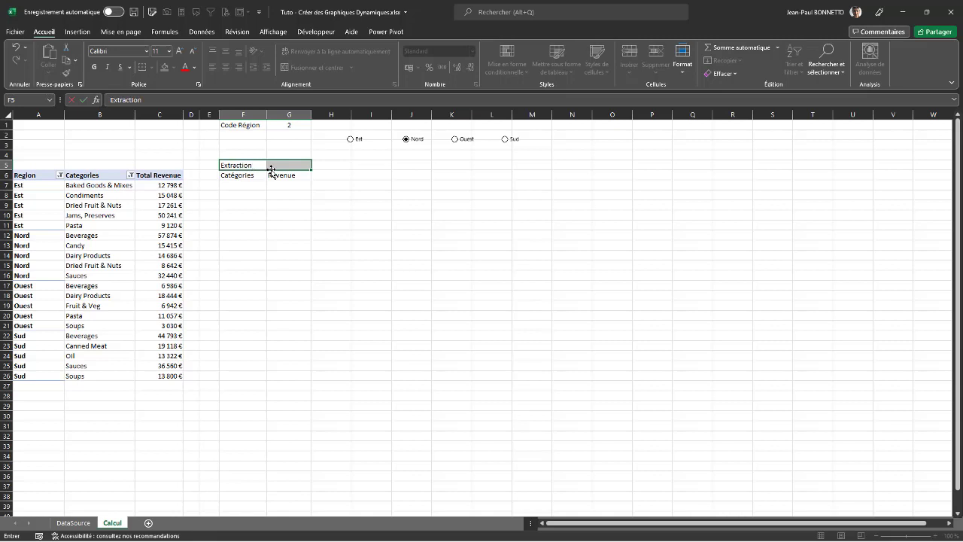
type("données")
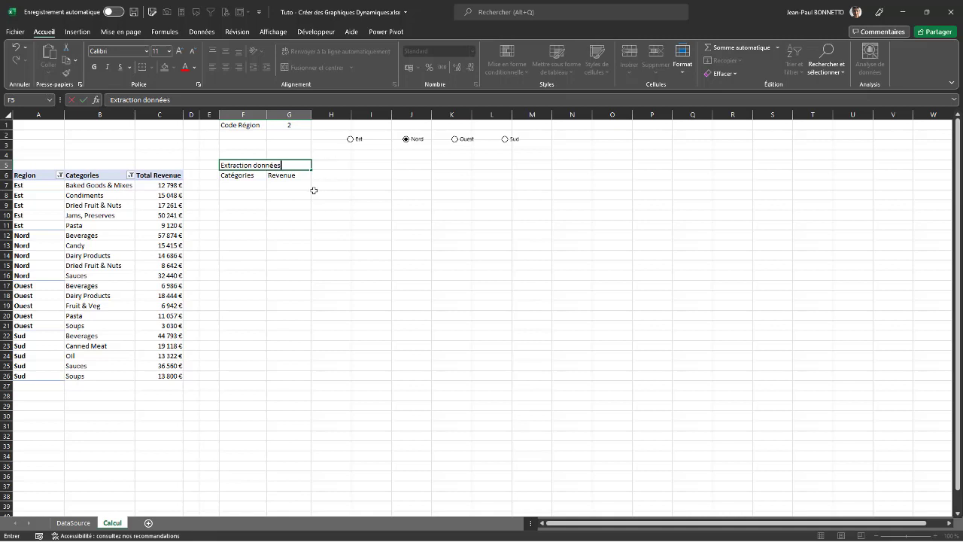
left_click(257, 218)
- Merge F5:G5 and make the "Extraction données" title centred and bold
left_click_drag(238, 164, 280, 165)
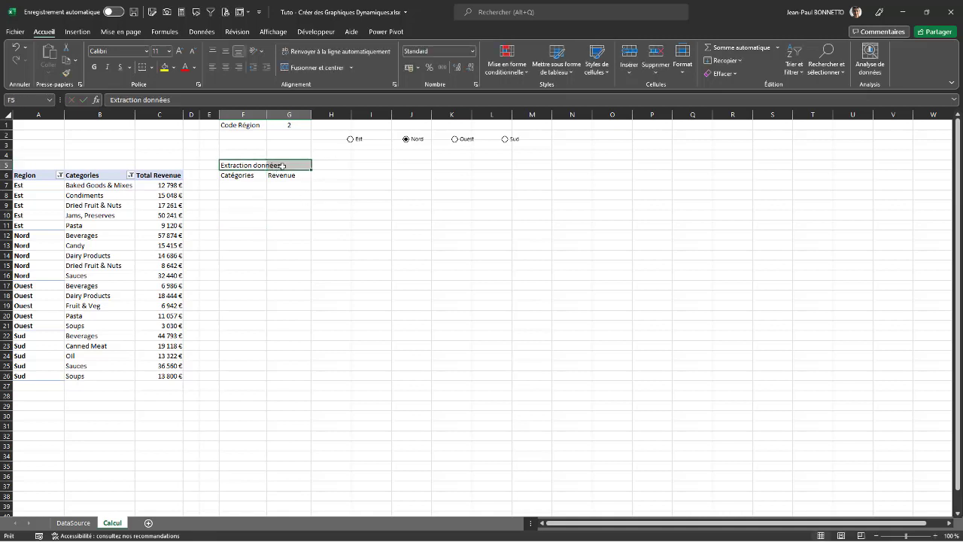
left_click(309, 68)
left_click(227, 68)
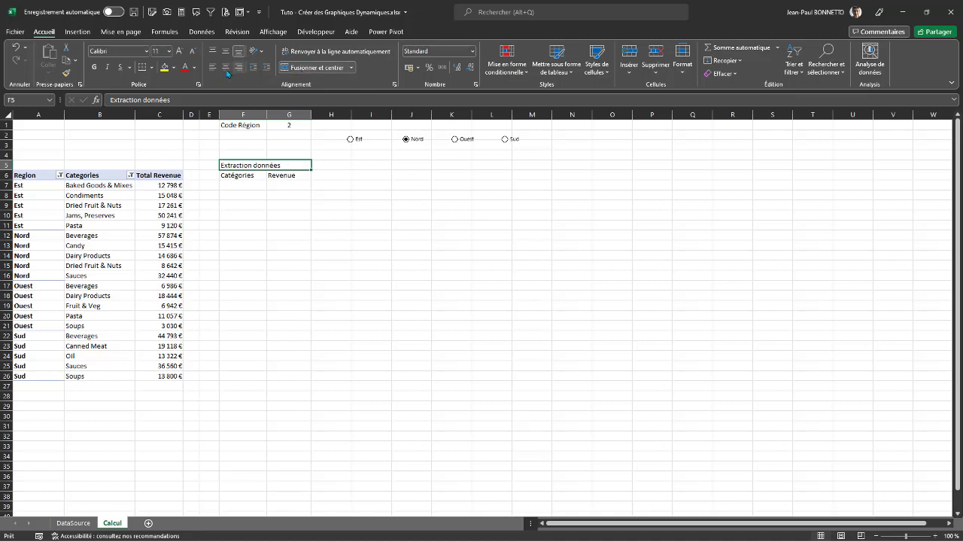
left_click(226, 68)
left_click(94, 67)
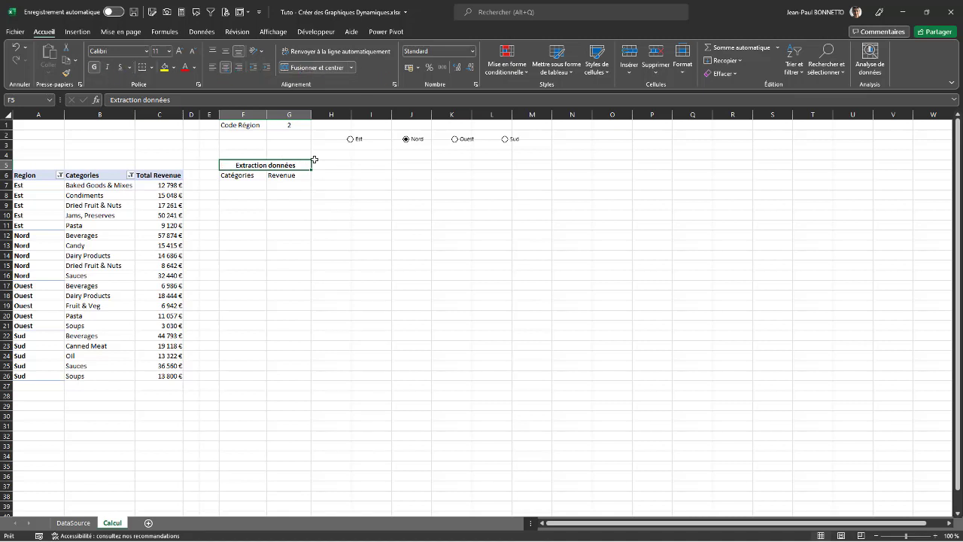
left_click_drag(251, 187, 251, 196)
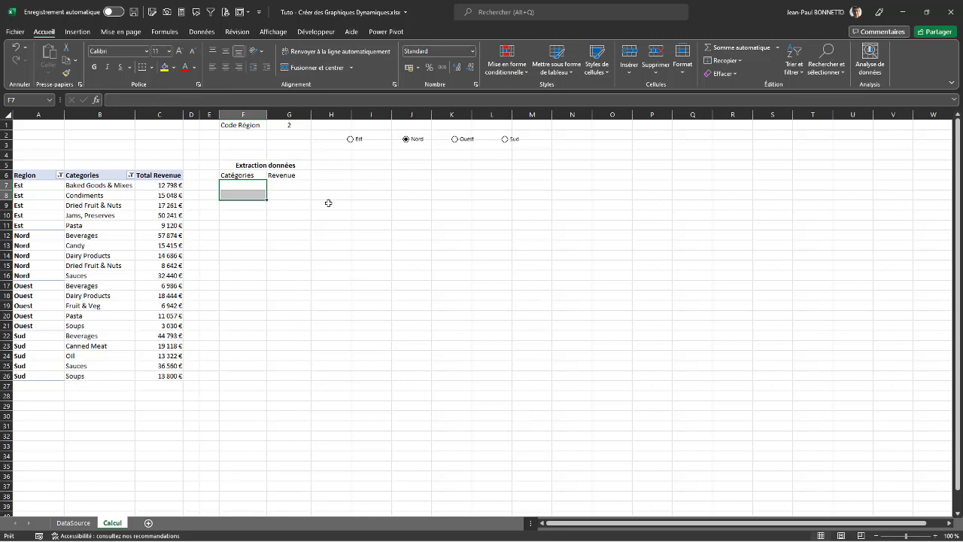
left_click(248, 186)
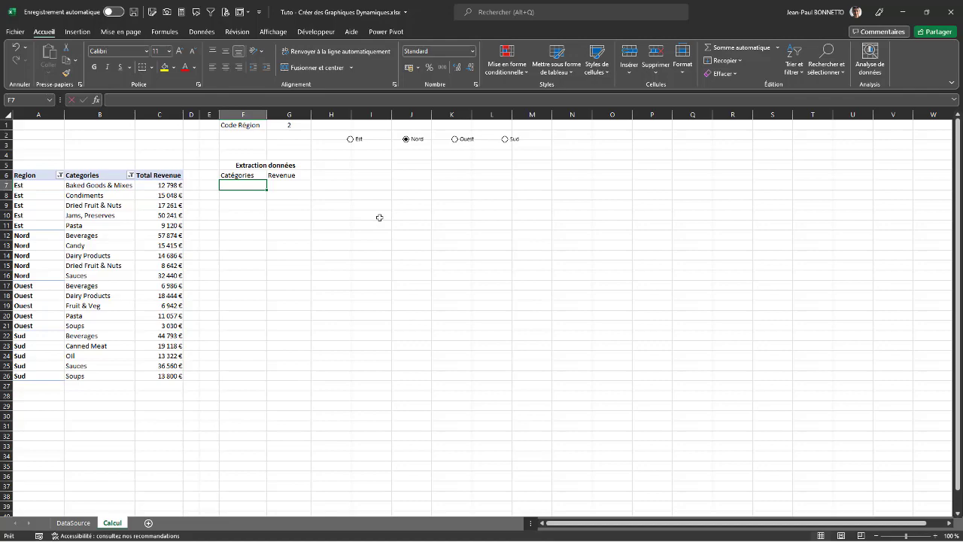
type("Fil")
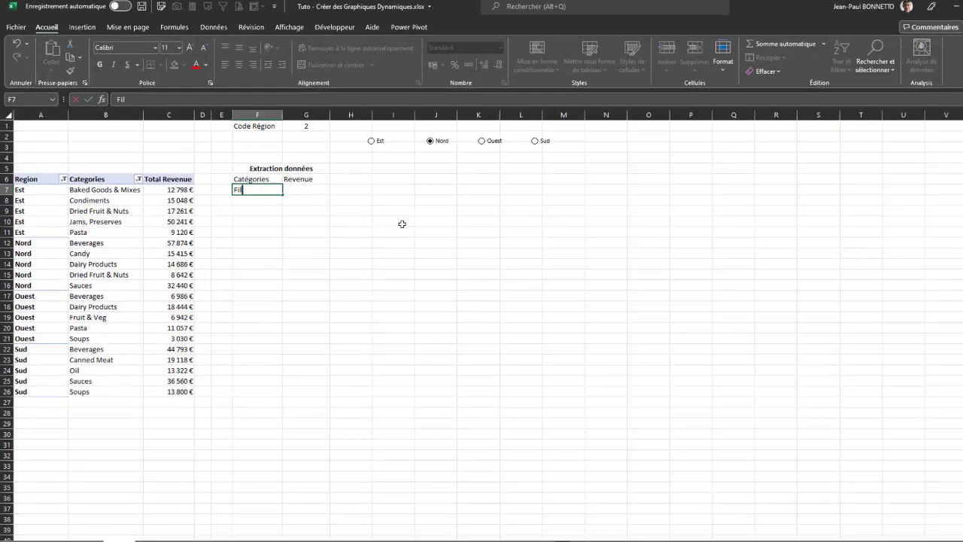
key("BackSpace")
key("BackSpace")
key("BackSpace")
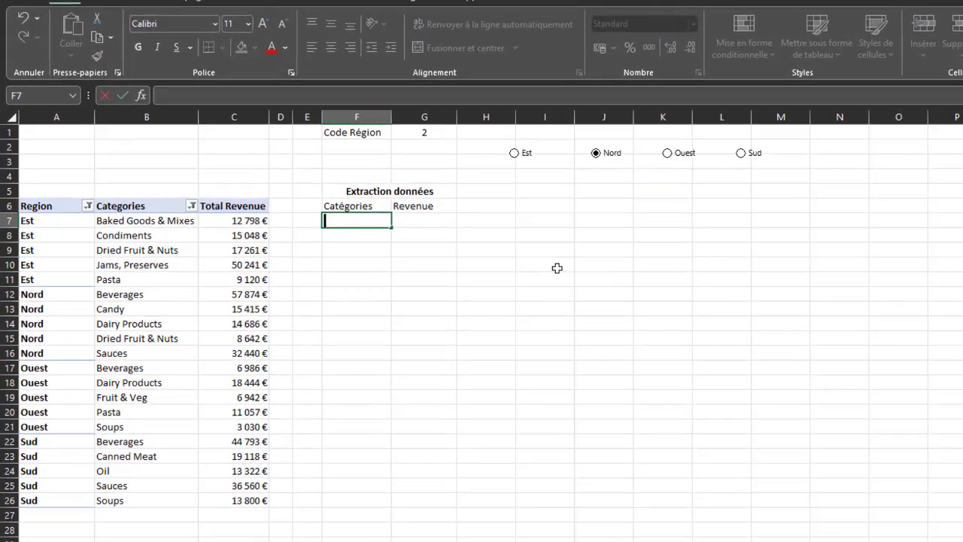
- Begin a FILTRE formula in F7 with the absolute range $B$7:$C$26 as its array argument
type("=filtre")
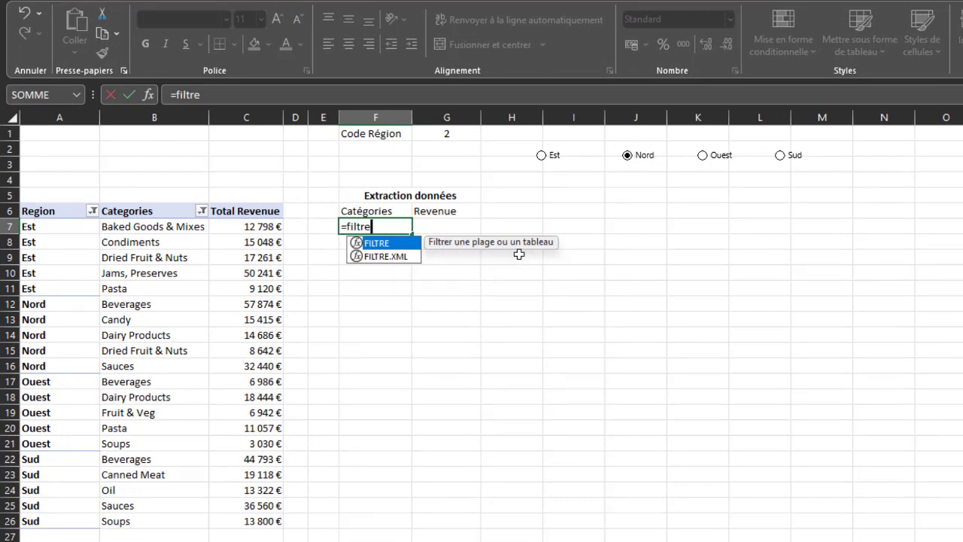
double_click(378, 243)
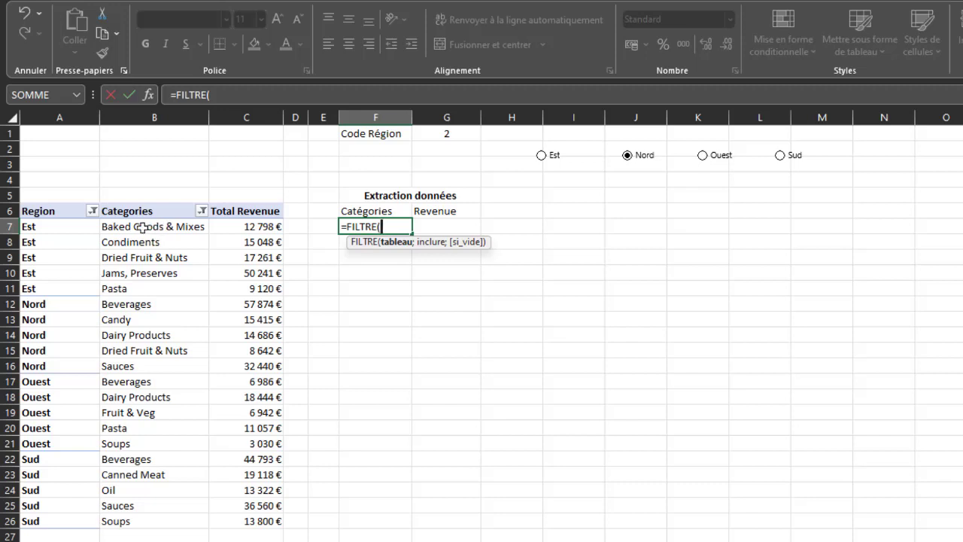
left_click_drag(151, 226, 239, 517)
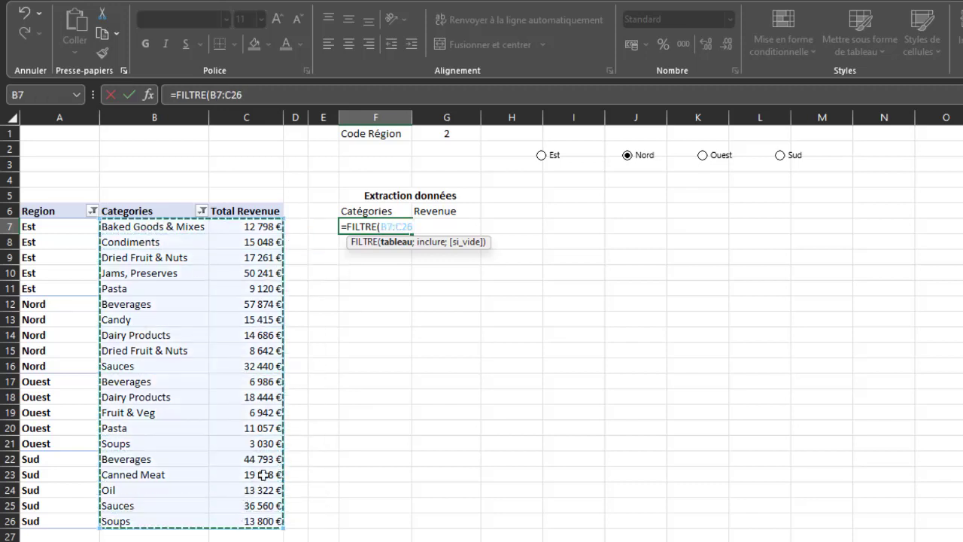
key("F4")
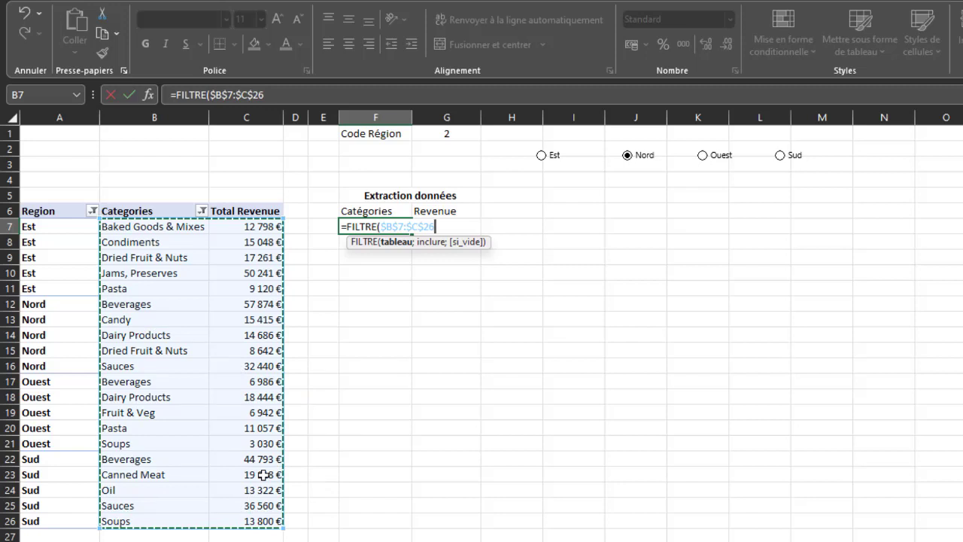
type(";")
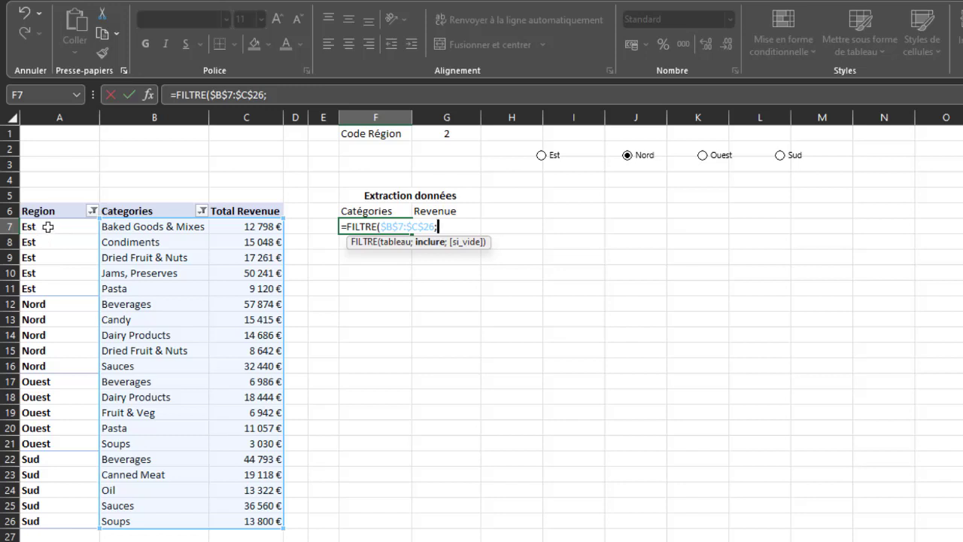
- Start the FILTRE inclusion condition with the absolute Region range $A$7:$A$26 followed by an equals sign
left_click_drag(46, 228, 48, 519)
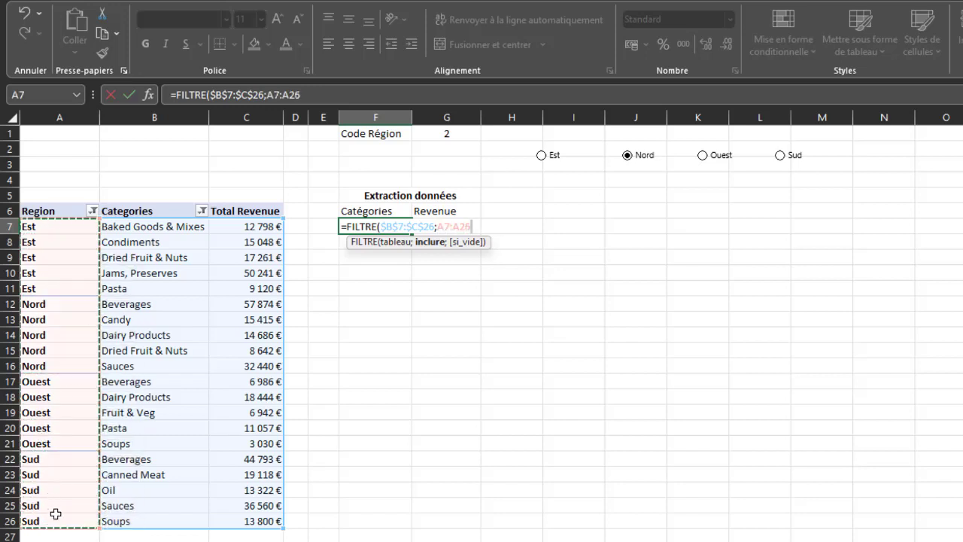
key("F4")
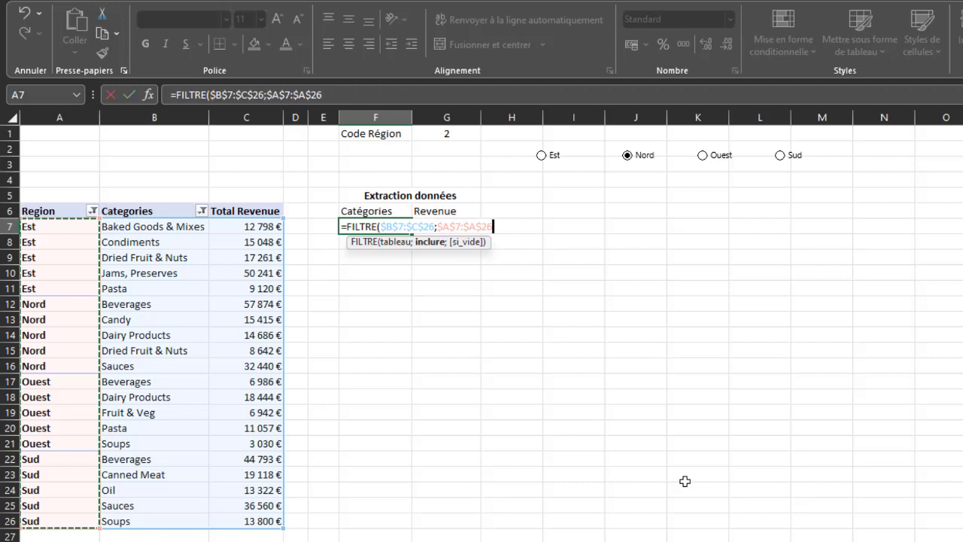
type("=")
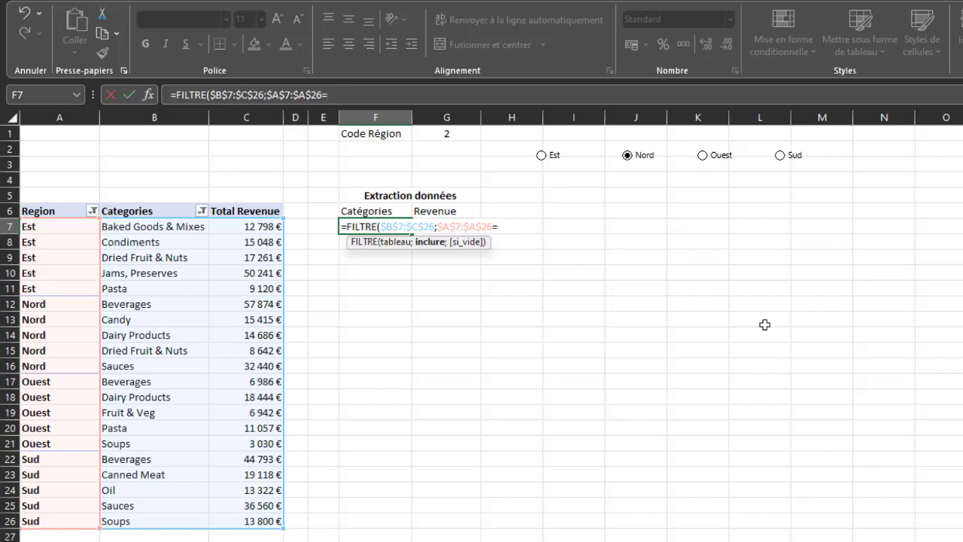
- Nest a SI.MULTIPLE function in the FILTRE condition with the absolute reference $G$1 as its expression
type("SI")
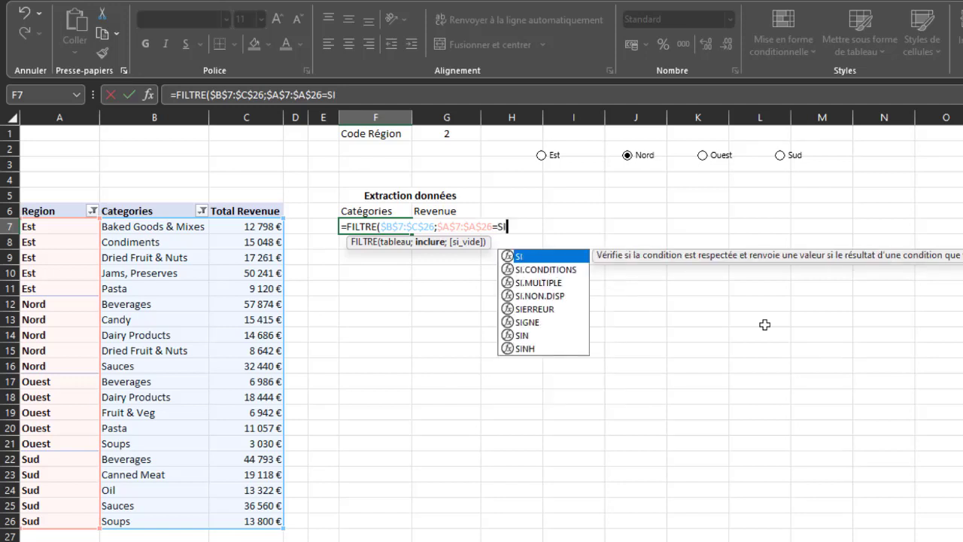
type(".MU")
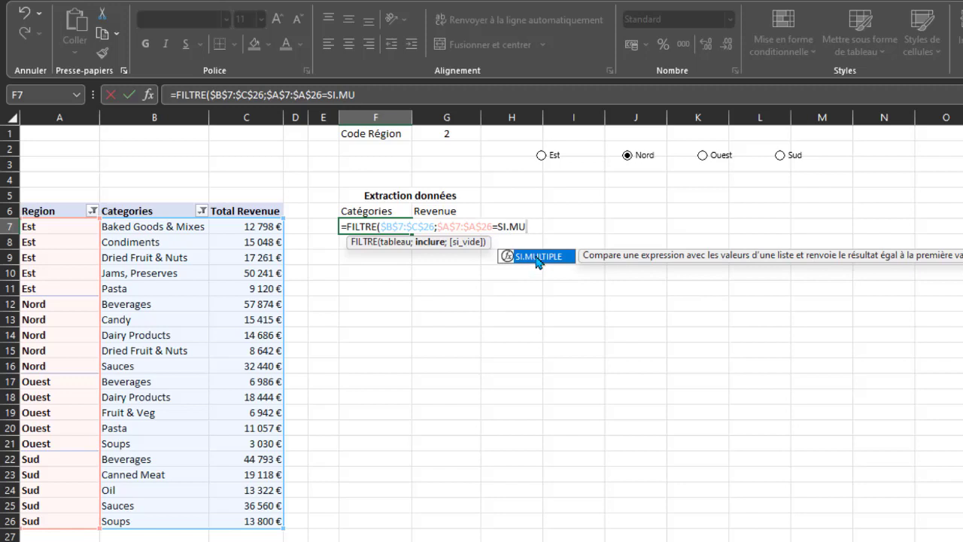
double_click(537, 256)
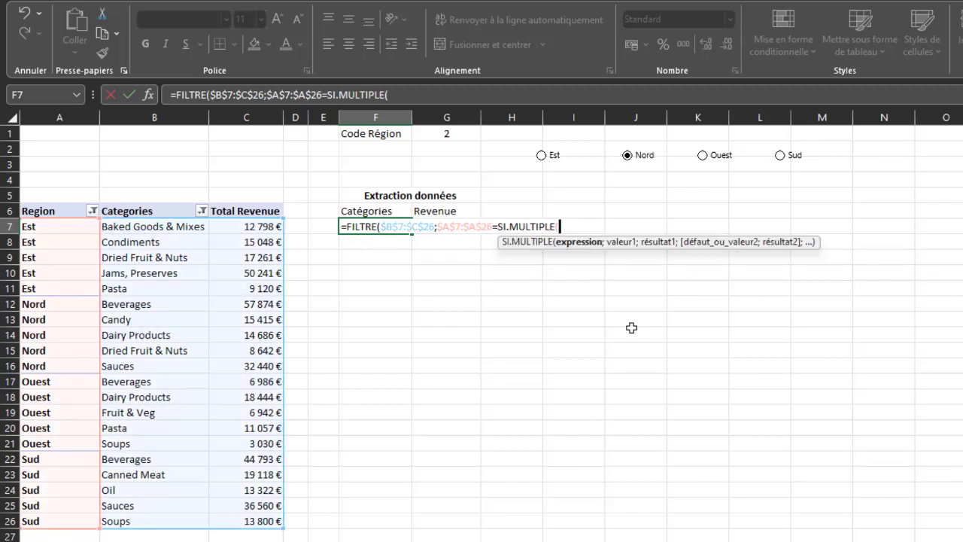
left_click(448, 133)
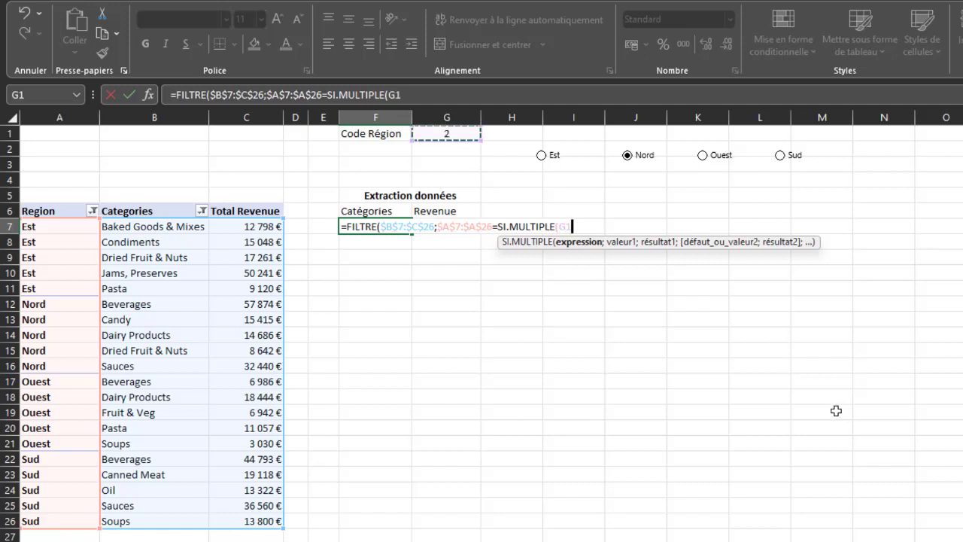
key("F4")
type(";")
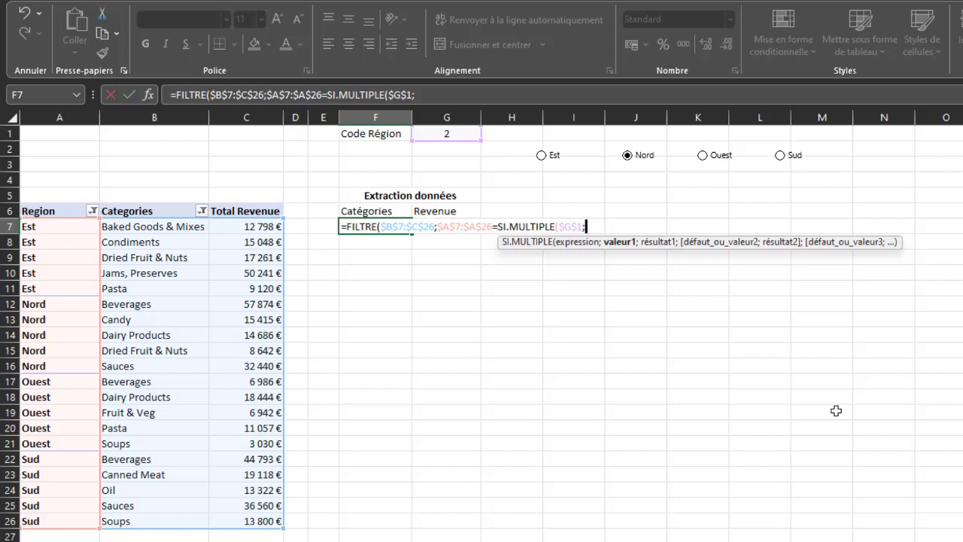
- Complete the SI.MULTIPLE pairs 1 "Est", 2 "Nord", 3 "Ouest" and 4 "Sud", then close both functions and enter the F7 formula
type("1;")
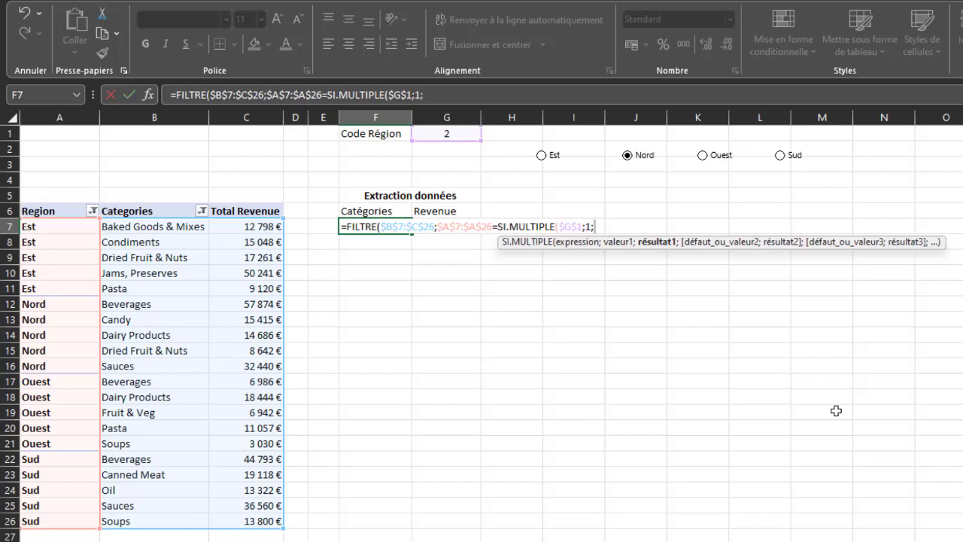
type("\"Est\";")
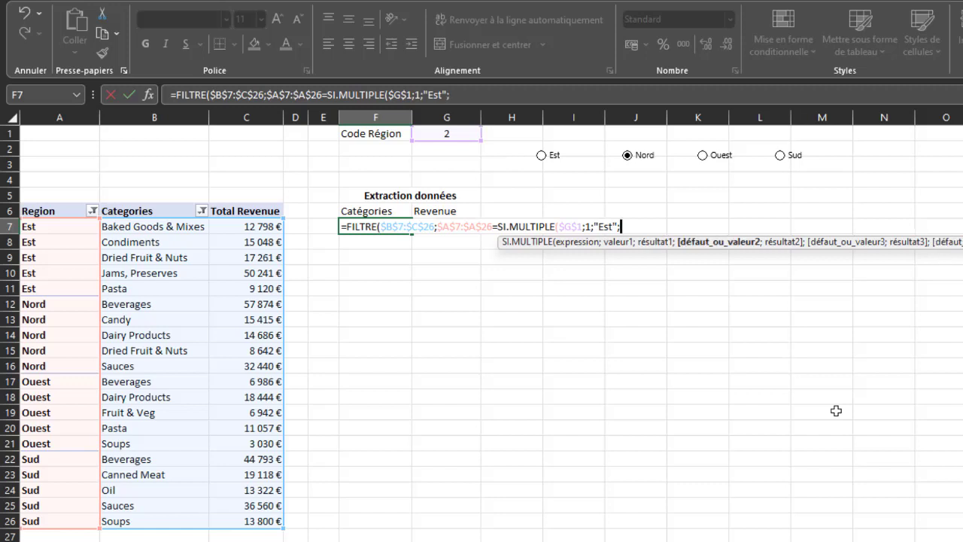
type("2;\"")
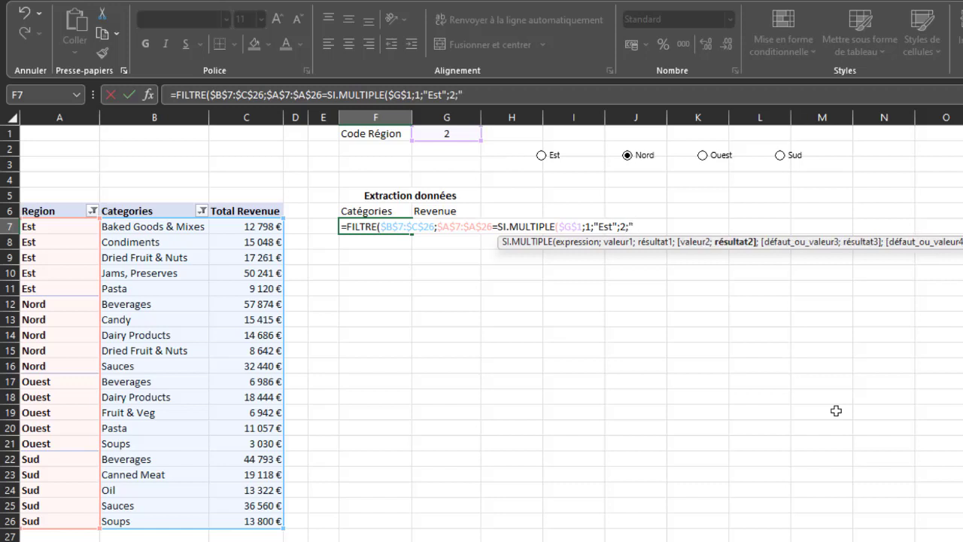
type("Nord\";3")
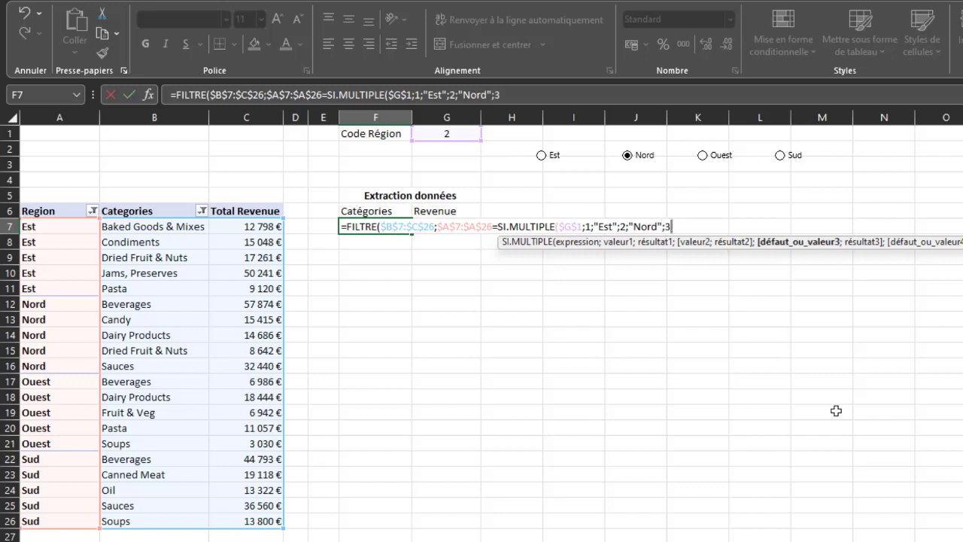
type(";\"")
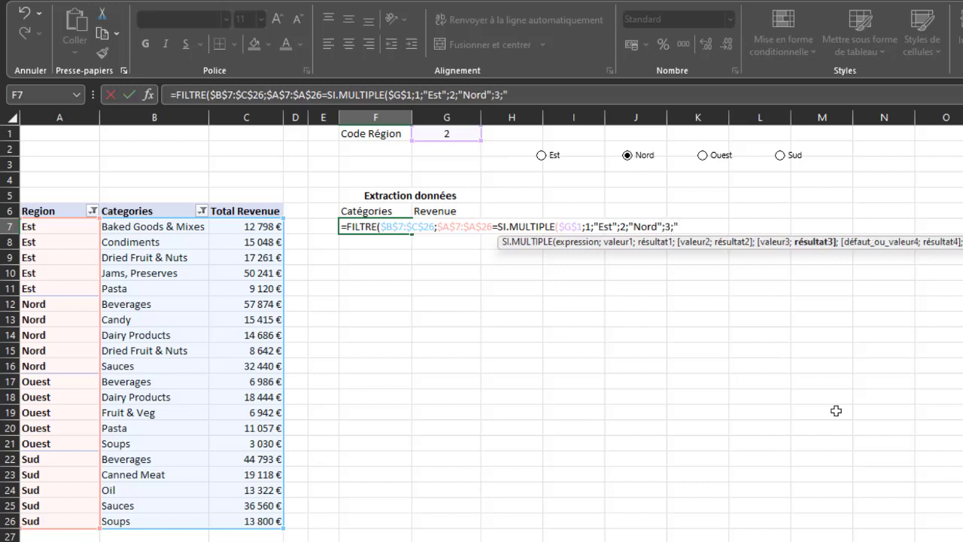
type("Ouest\";")
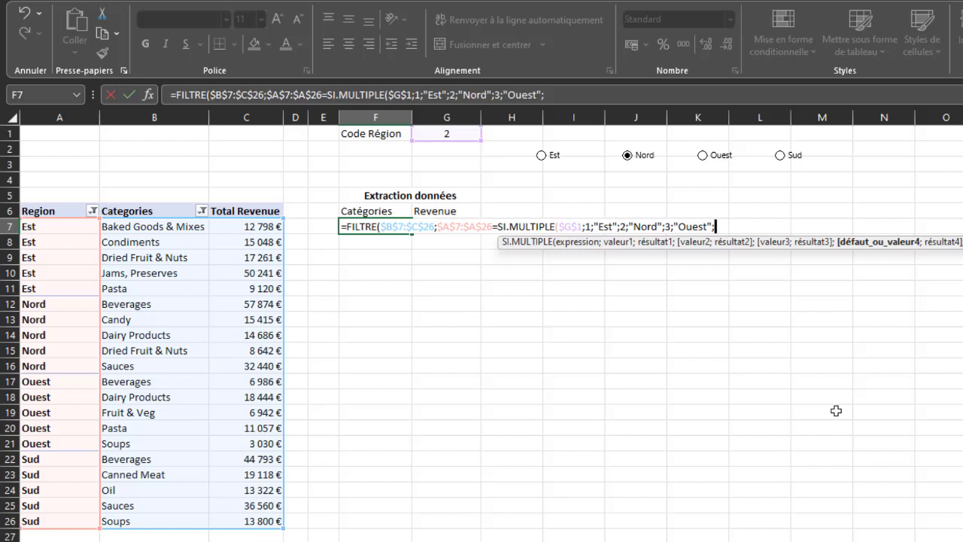
type("4;\"")
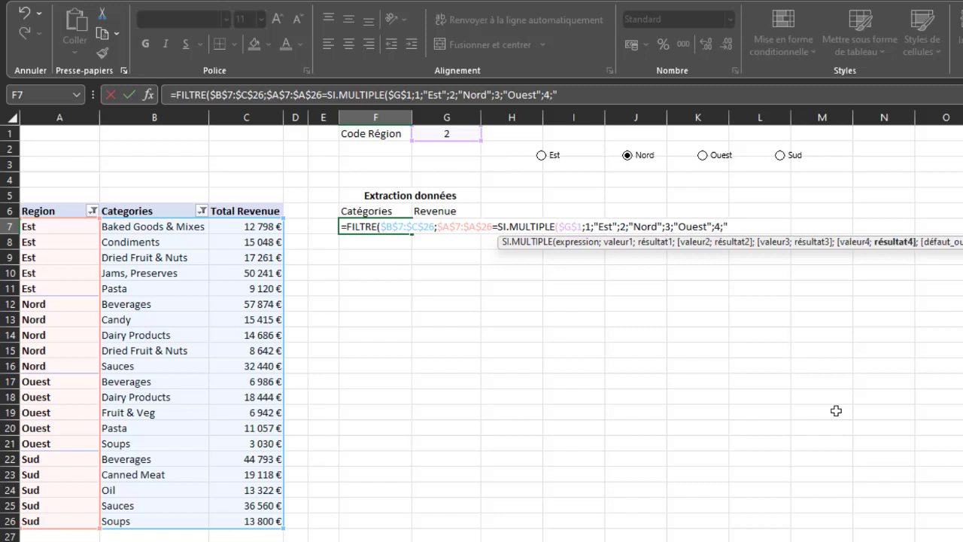
type("Sud\")")
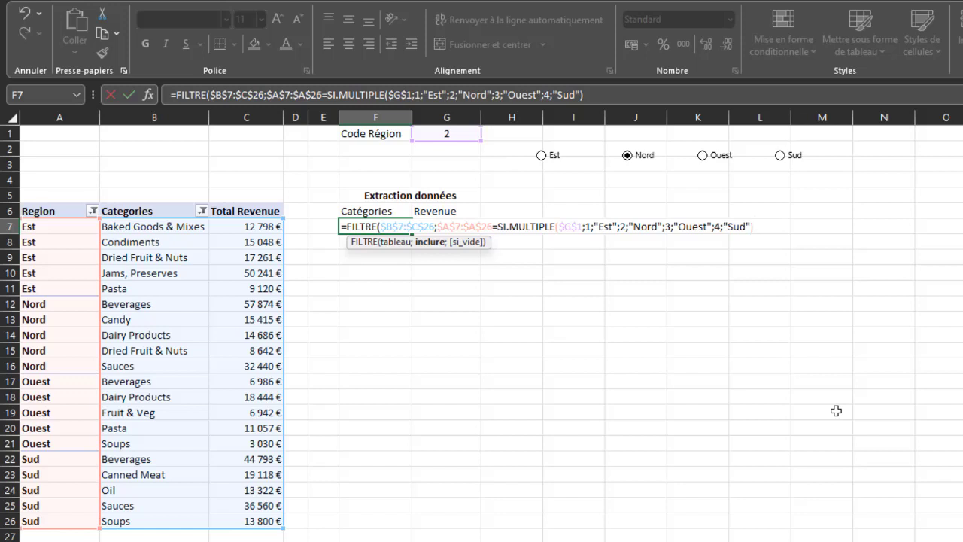
type(")")
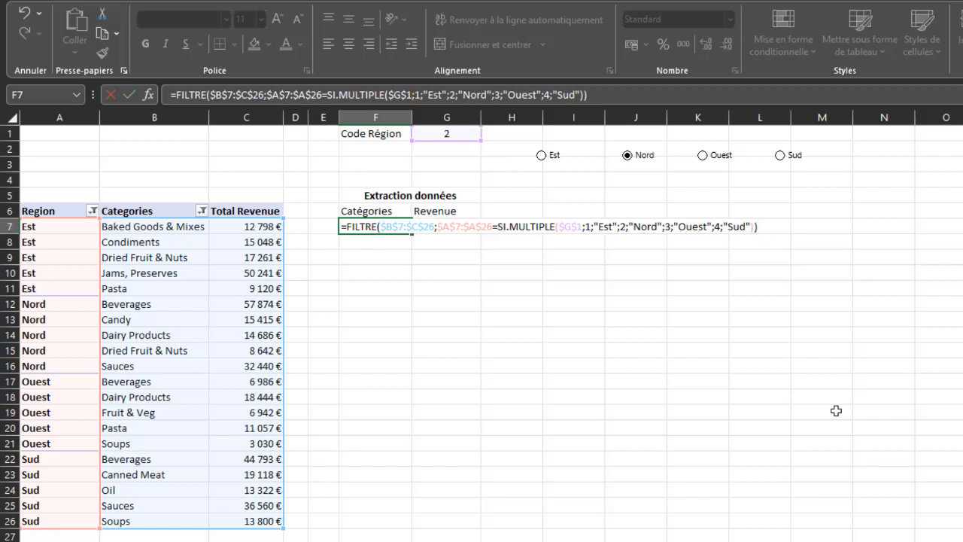
key("Return")
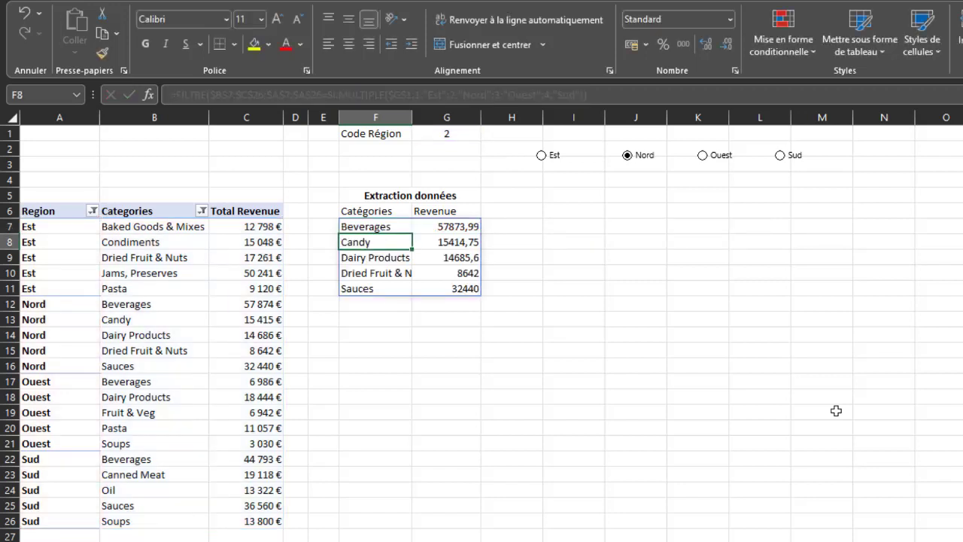
- Format the extracted revenues in G7:G11 as euro amounts with no decimals
left_click(367, 226)
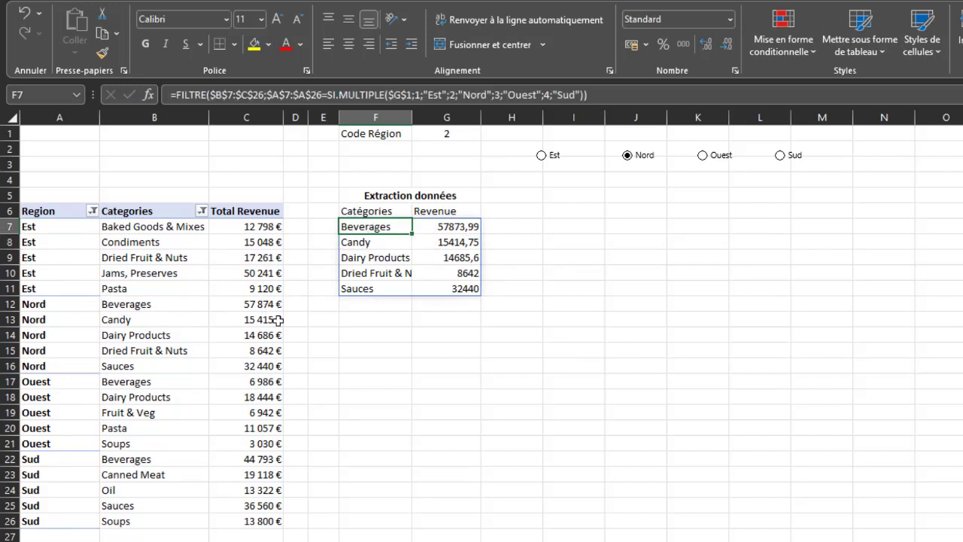
left_click_drag(447, 226, 465, 289)
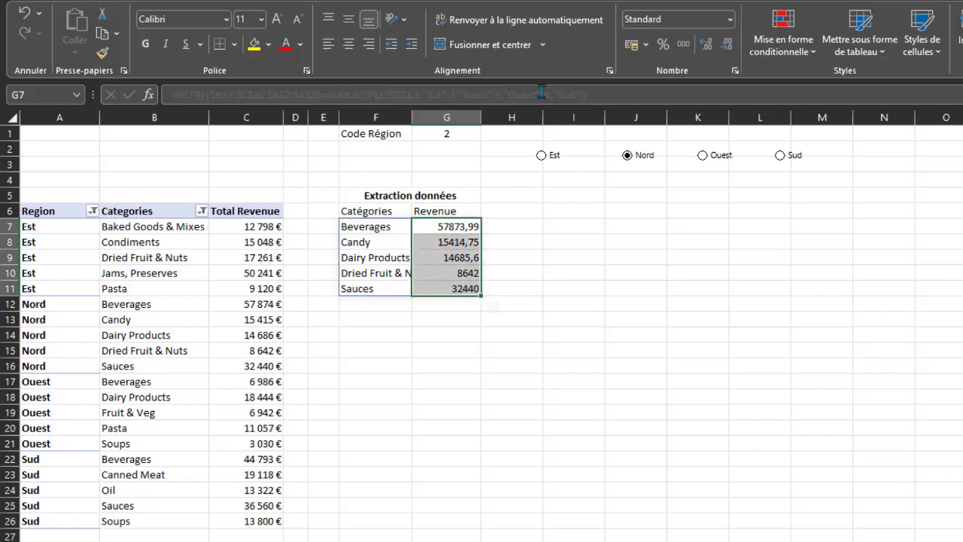
left_click(632, 44)
left_click(727, 44)
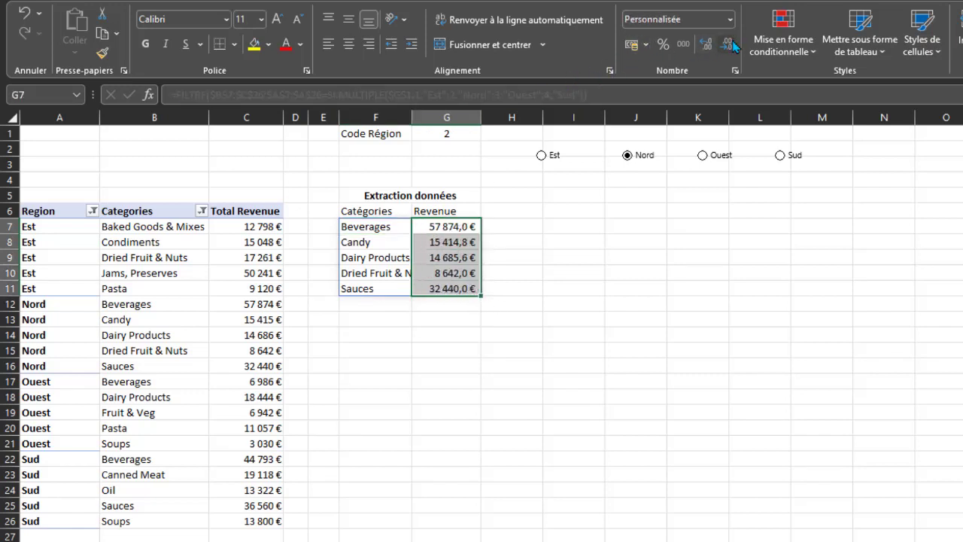
left_click(727, 43)
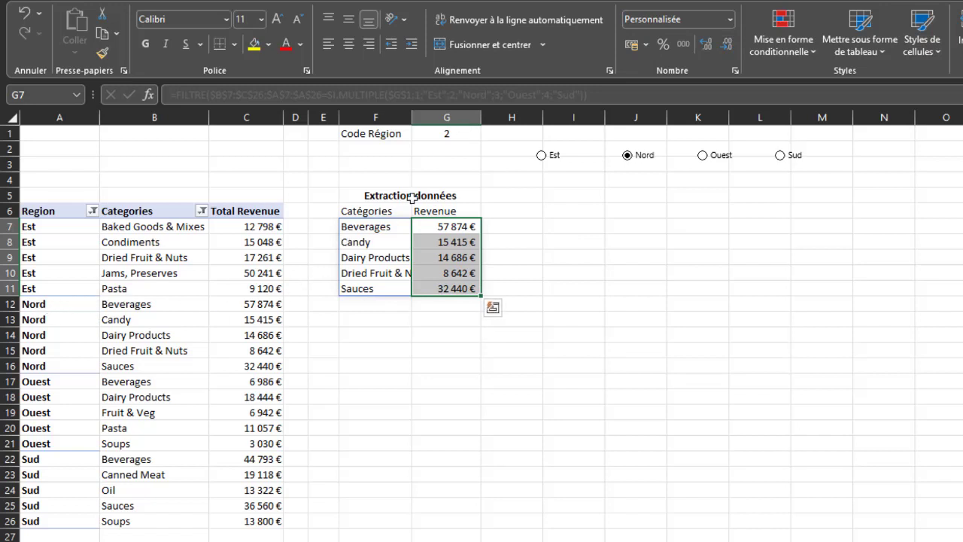
- Test the extraction against the pivot table by switching between the Est, Nord, Ouest and Sud options, finishing on Sud
left_click_drag(249, 305, 23, 364)
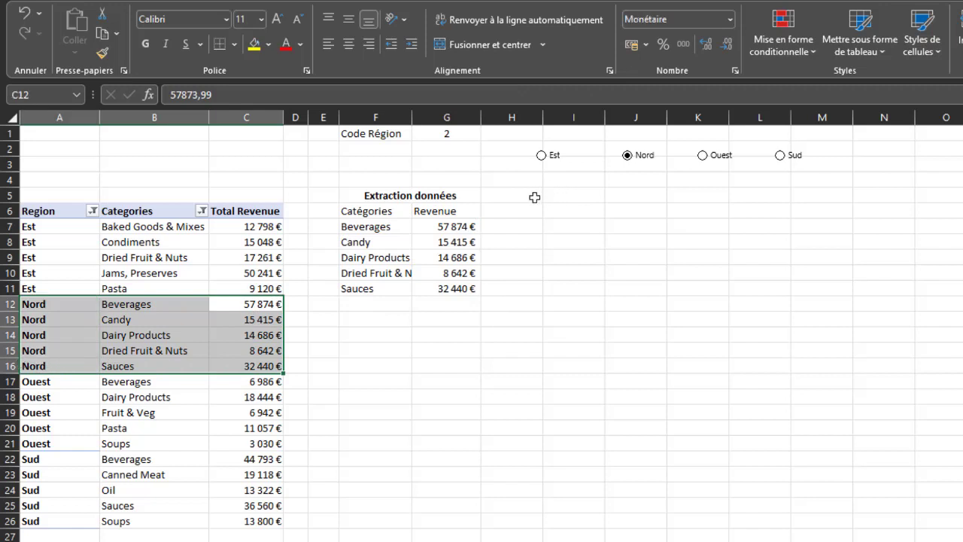
left_click(703, 156)
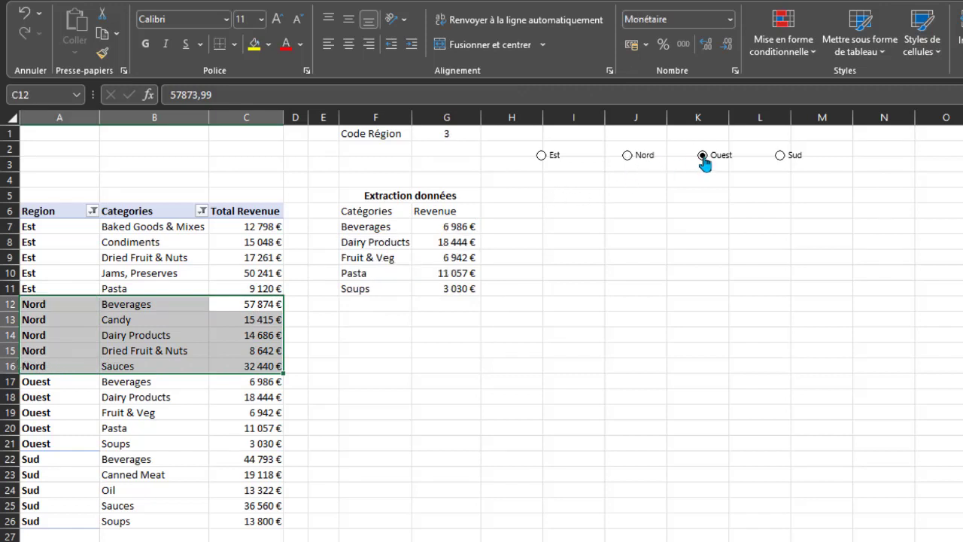
left_click(780, 157)
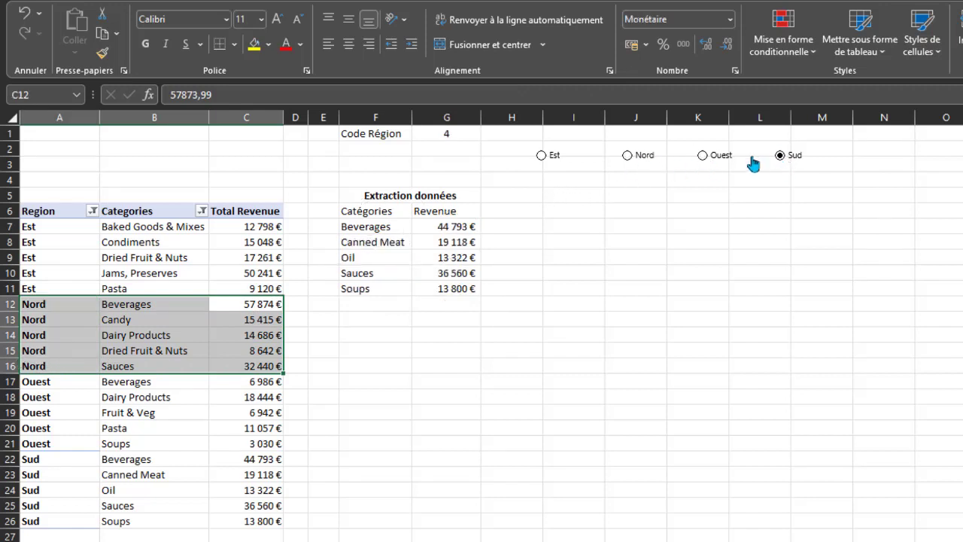
left_click(541, 157)
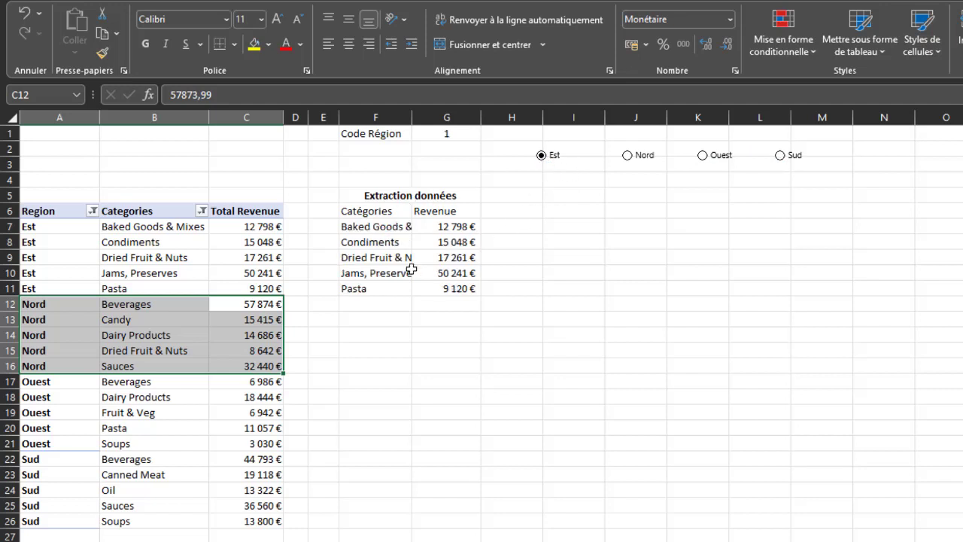
left_click(447, 133)
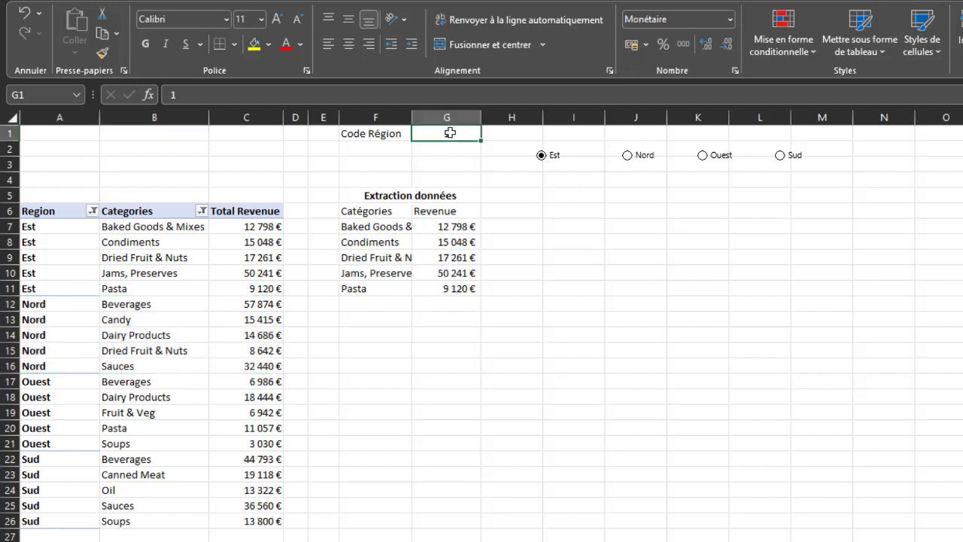
left_click(627, 157)
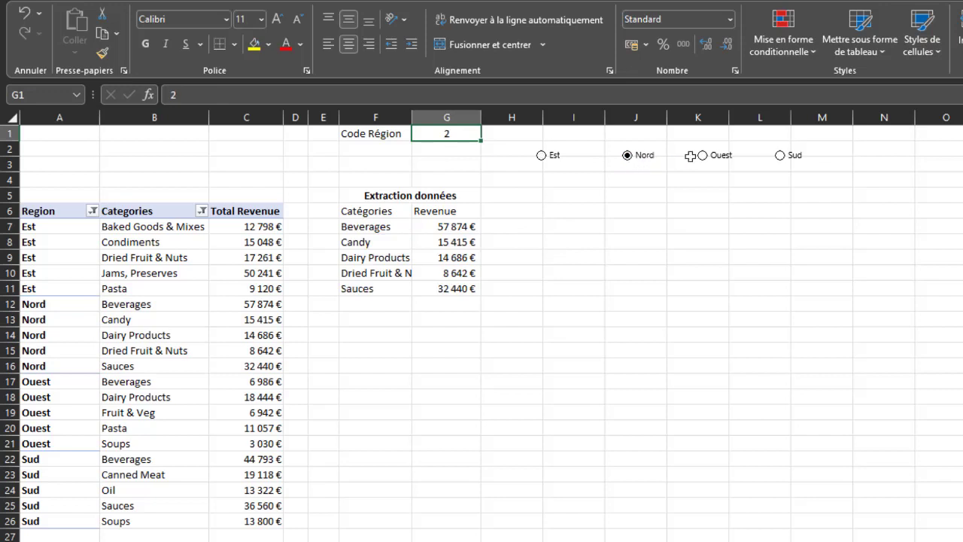
left_click(704, 160)
left_click(779, 158)
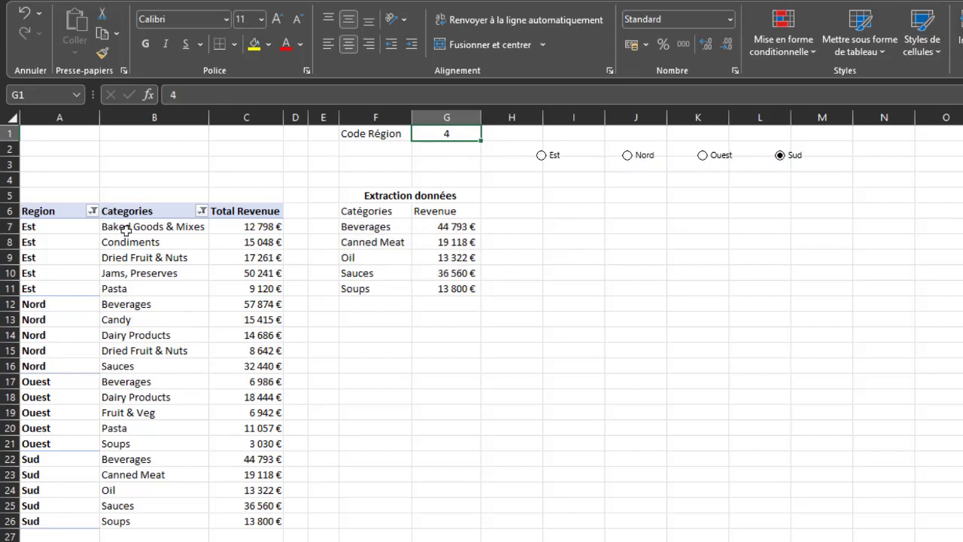
- Examine the FILTRE formula in F7 and how it appears in the neighbouring cells of the extraction
left_click(402, 353)
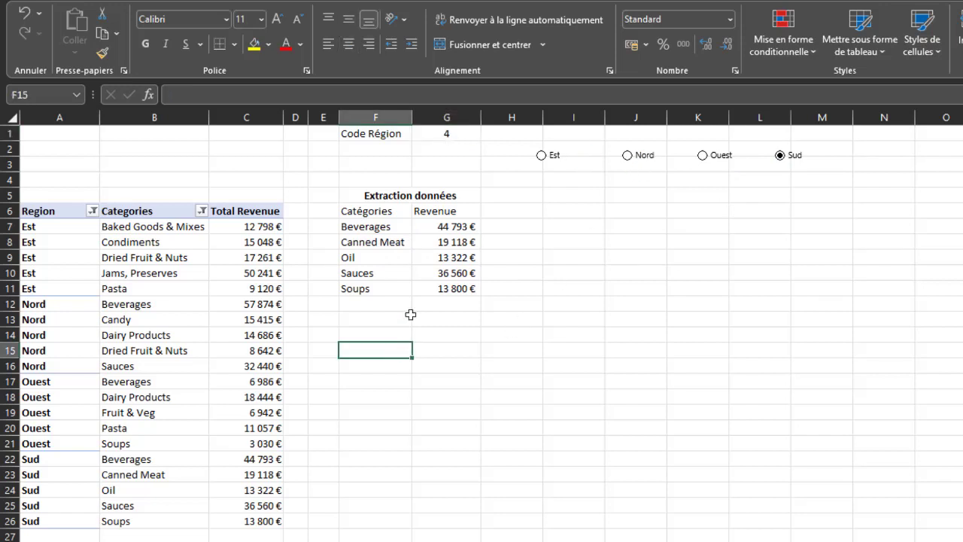
left_click(451, 230)
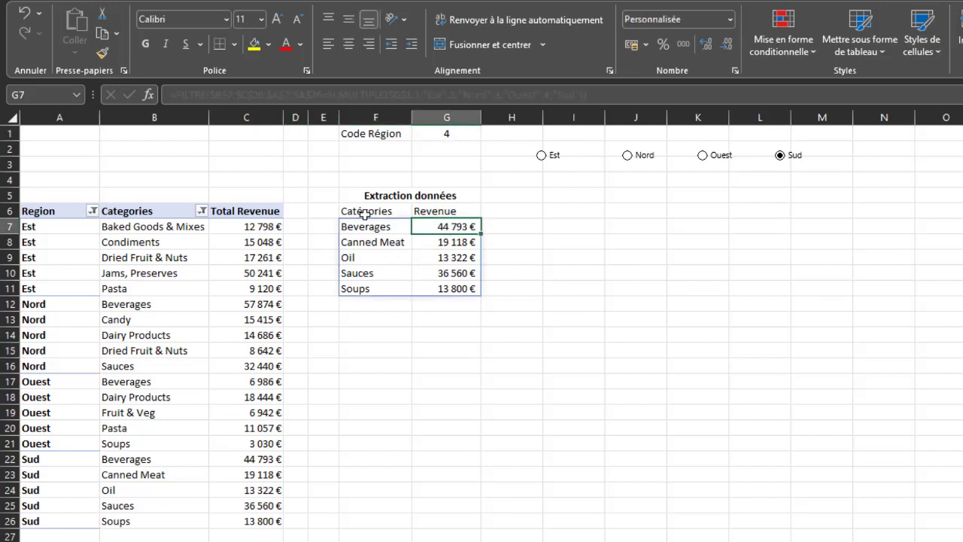
left_click(369, 228)
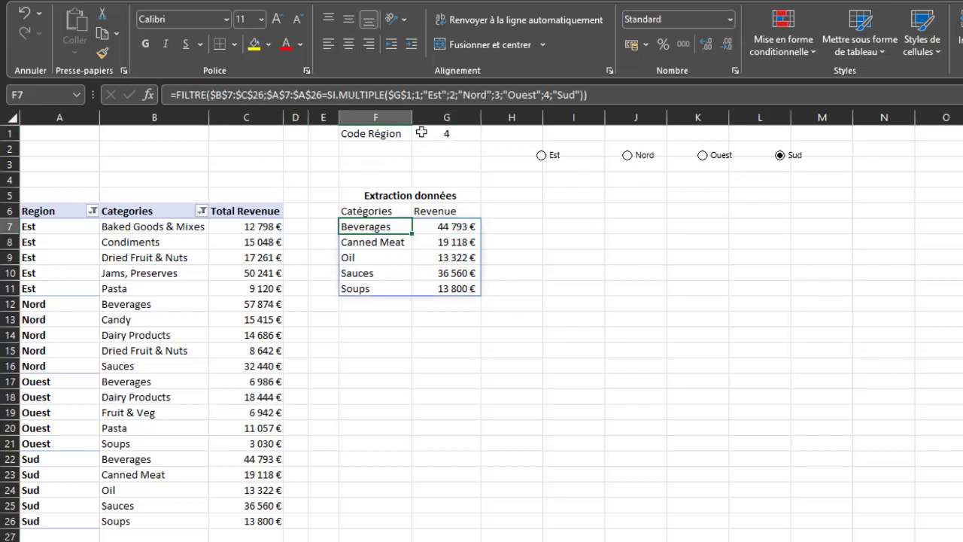
left_click(621, 115)
key("Down")
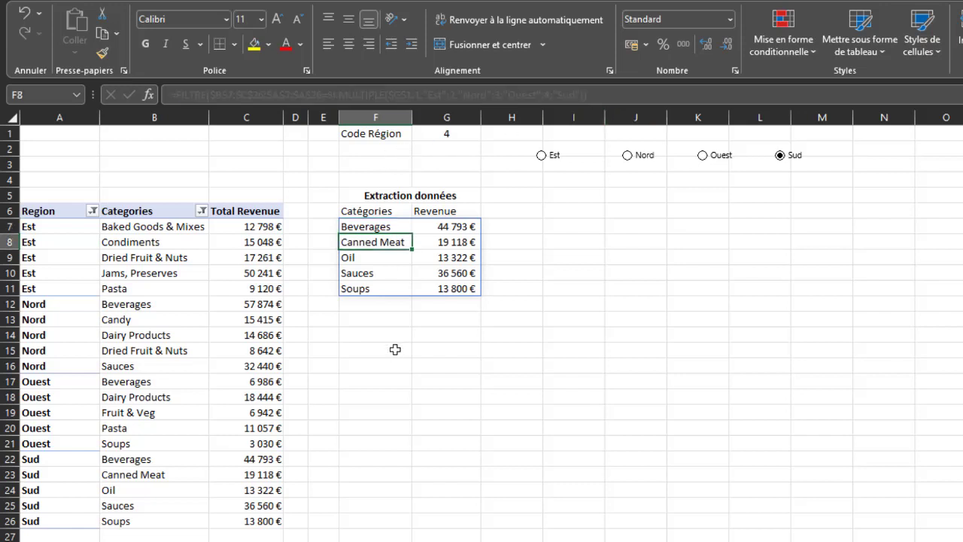
left_click(385, 337)
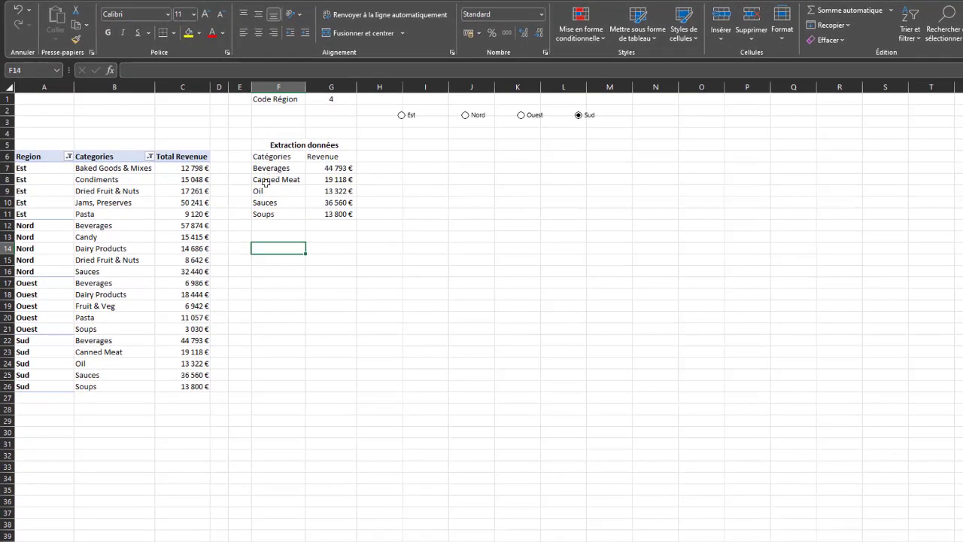
- Insert a 2D clustered bar chart based on the extraction range F6:G11
left_click_drag(273, 158, 350, 214)
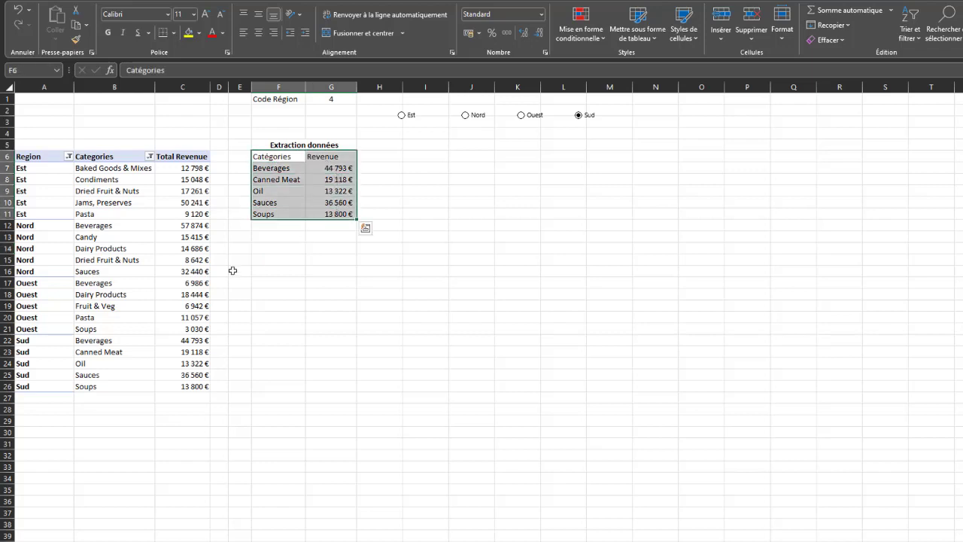
left_click(75, 2)
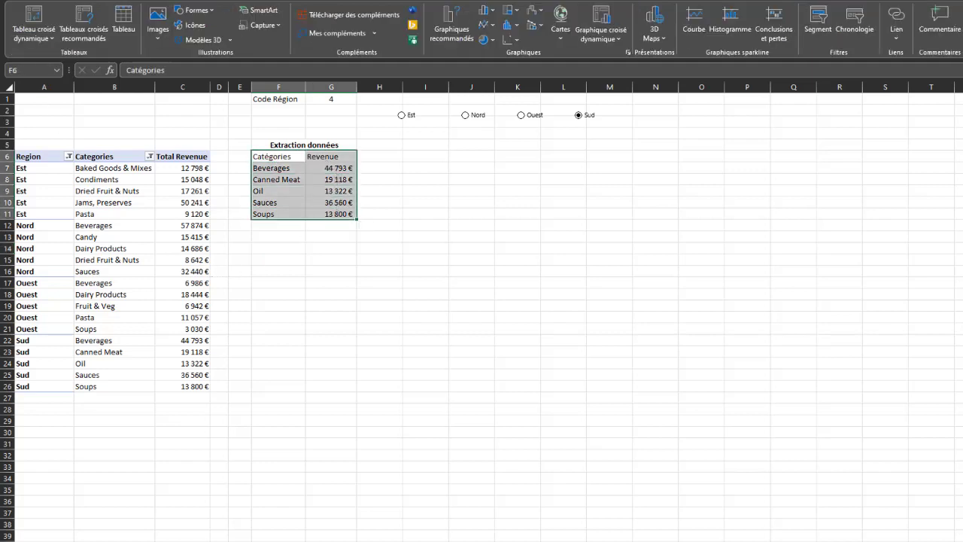
left_click(496, 16)
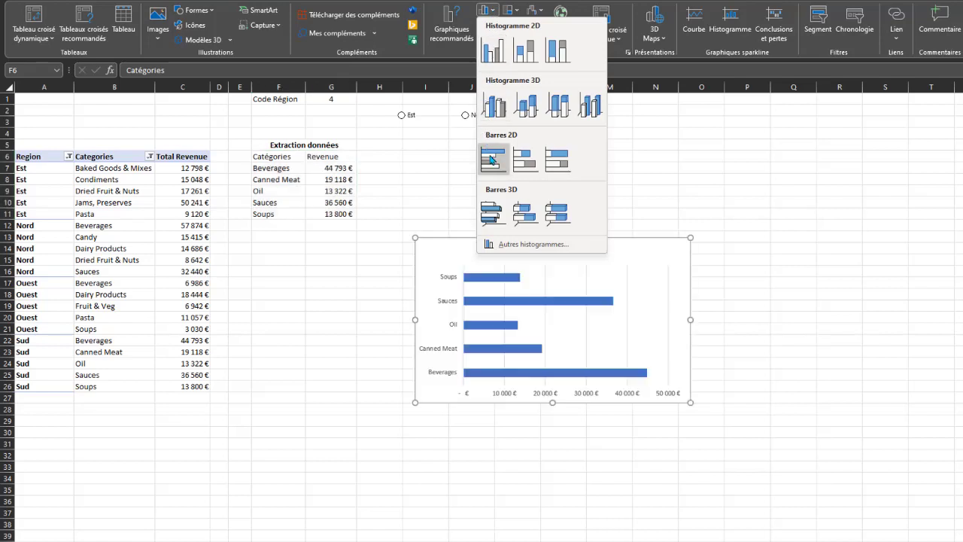
left_click(491, 160)
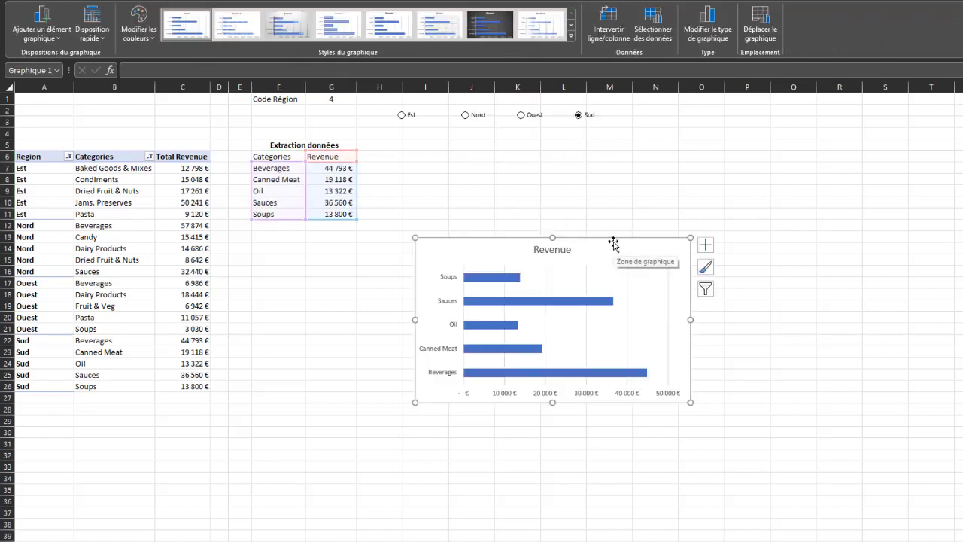
- Place the bar chart below the region options and enlarge it to cover about I6:T35
left_click_drag(613, 242, 600, 153)
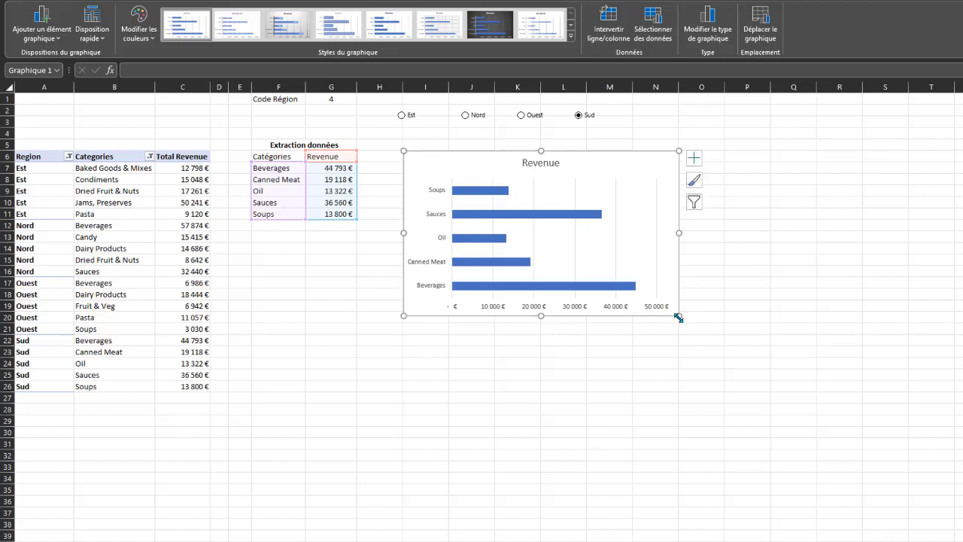
left_click_drag(678, 317, 950, 499)
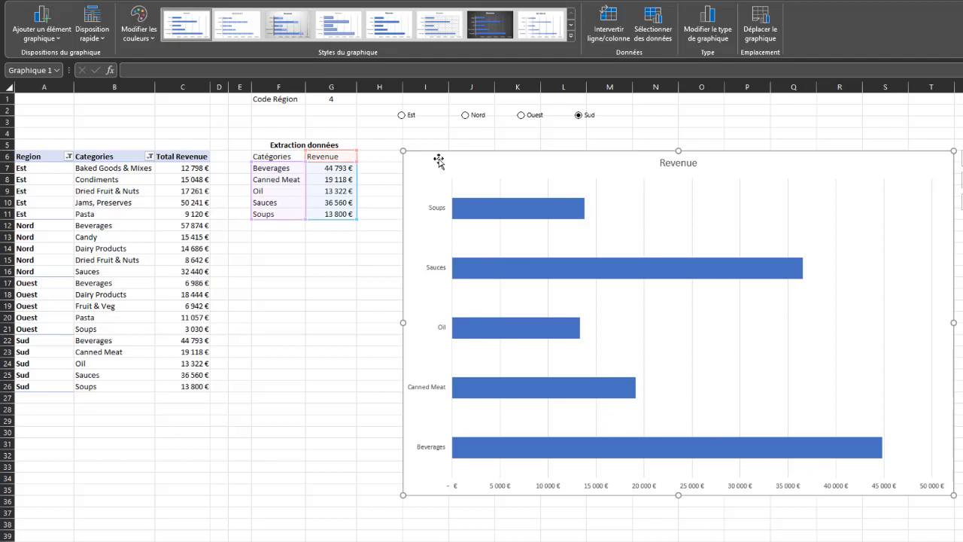
- Test the chart by switching repeatedly between the Nord, Ouest, Sud and Est options, finishing on Est
left_click(466, 116)
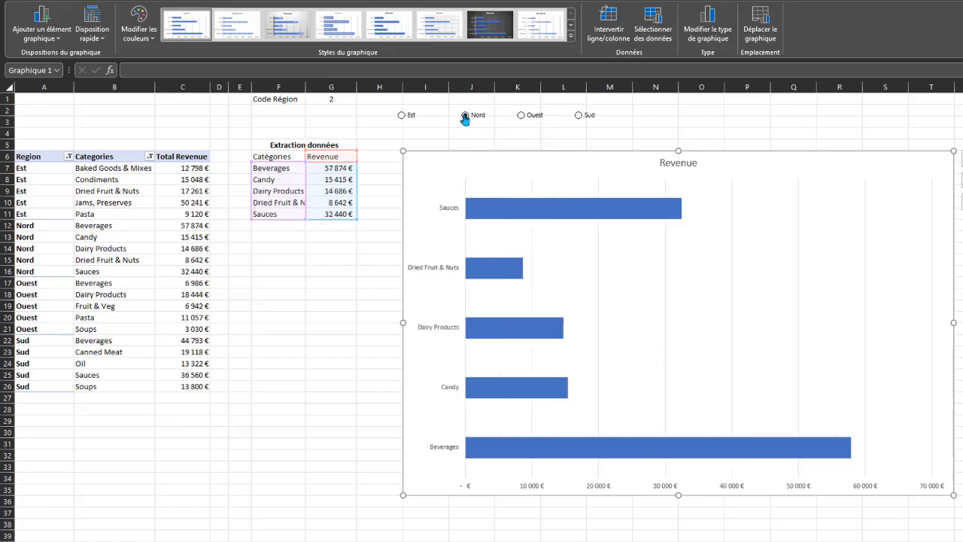
left_click(533, 121)
left_click(579, 119)
left_click(403, 118)
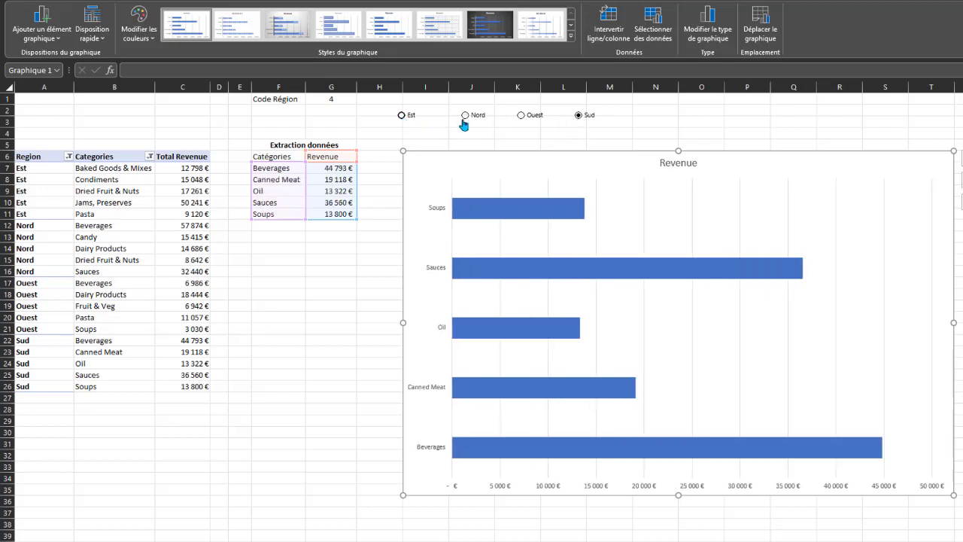
left_click(465, 117)
left_click(522, 118)
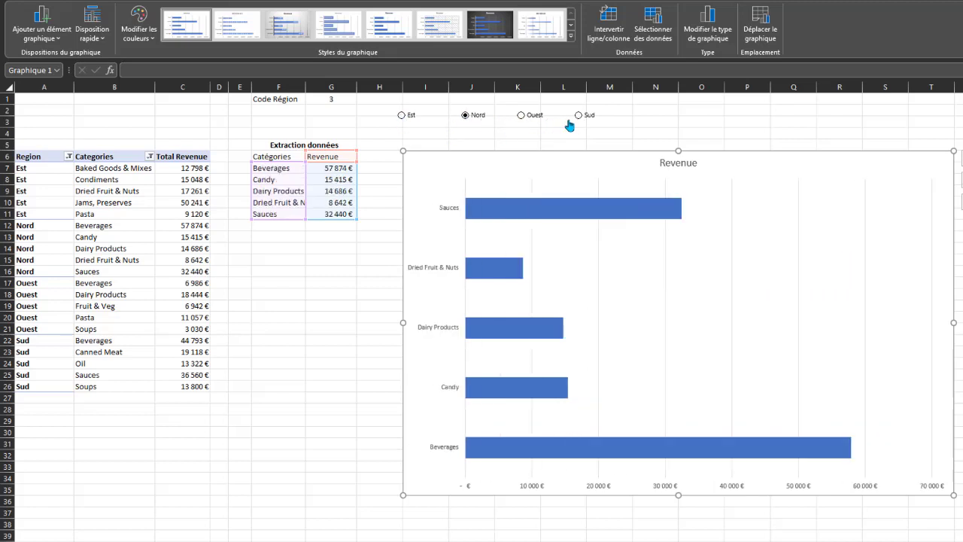
left_click(576, 119)
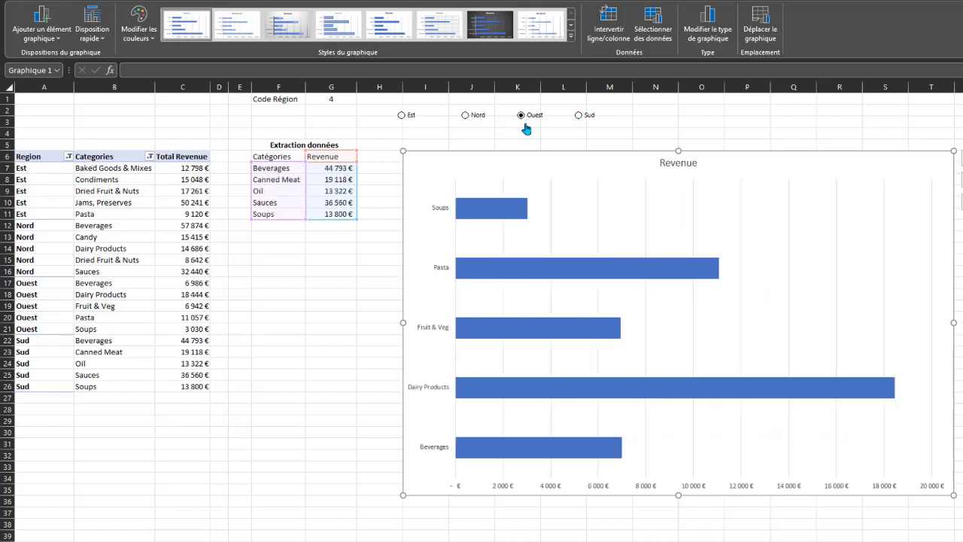
left_click(465, 117)
left_click(402, 116)
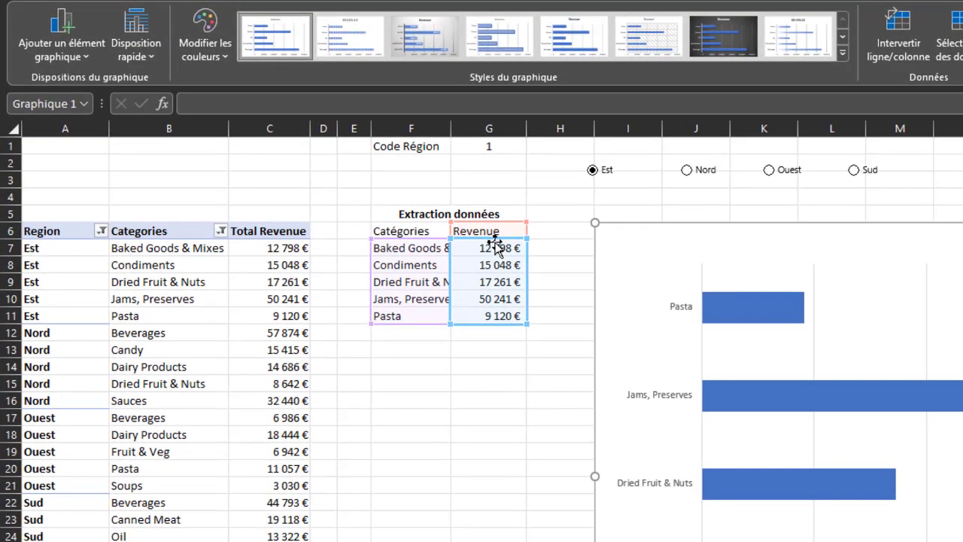
- Widen column F slightly and wrap the FILTRE formula in F7 in TRIER with sort index 2 and ascending order 1
left_click_drag(451, 128, 467, 128)
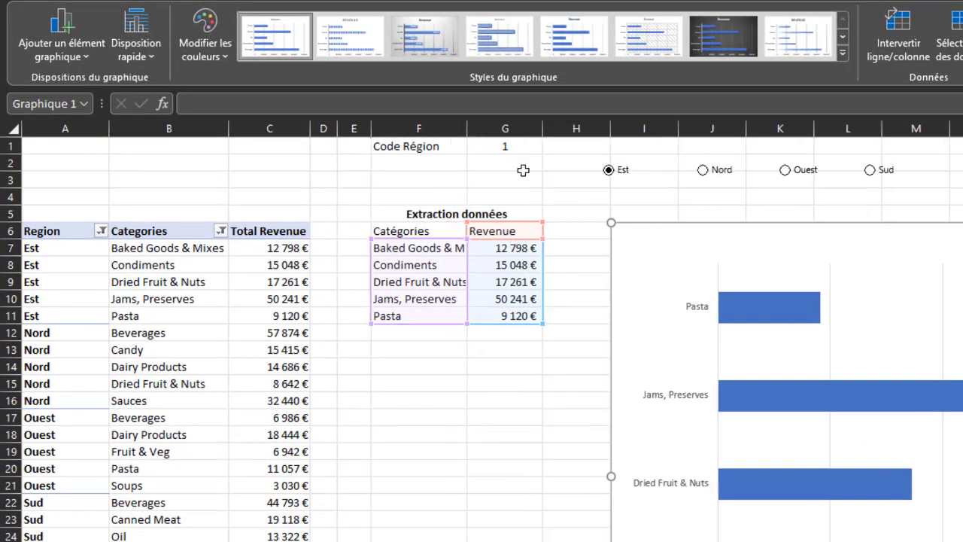
left_click(411, 250)
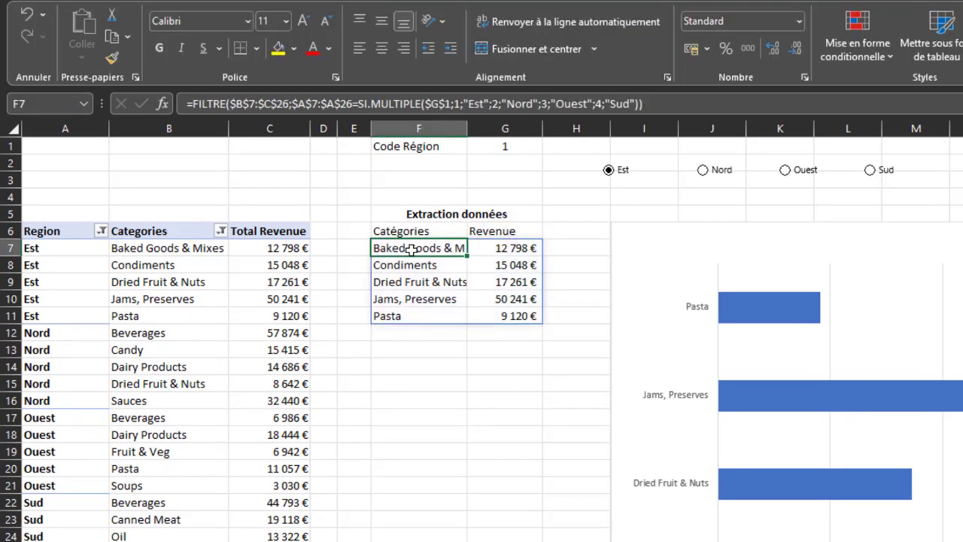
left_click(190, 104)
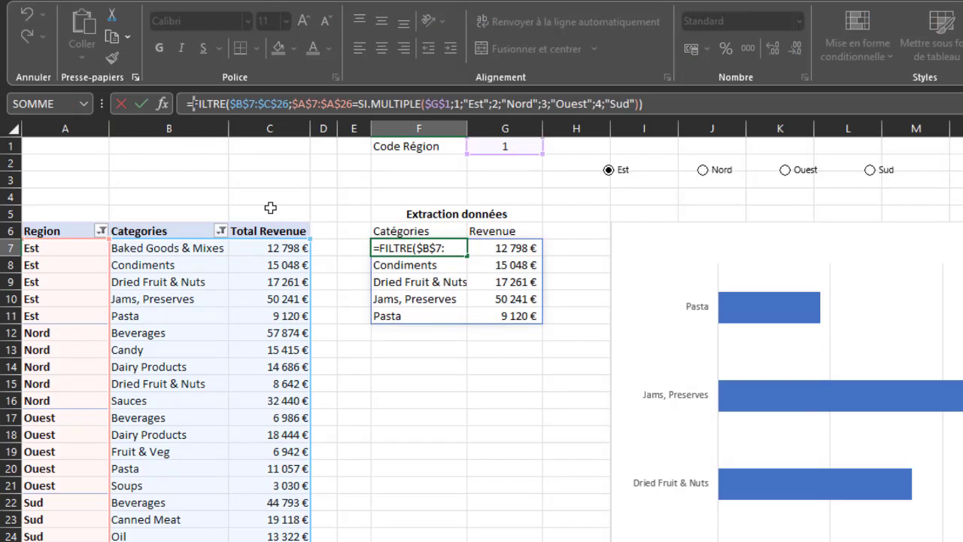
type("TRIER")
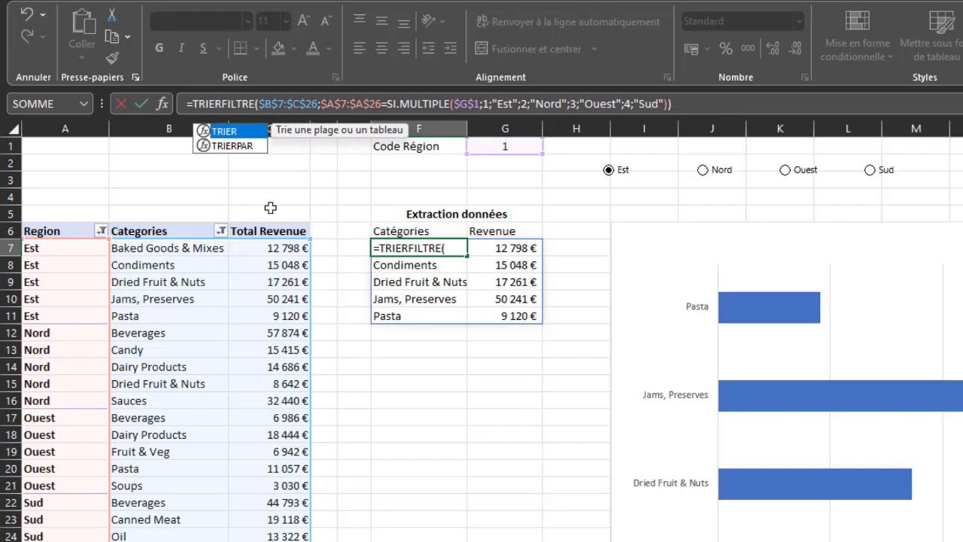
type("(")
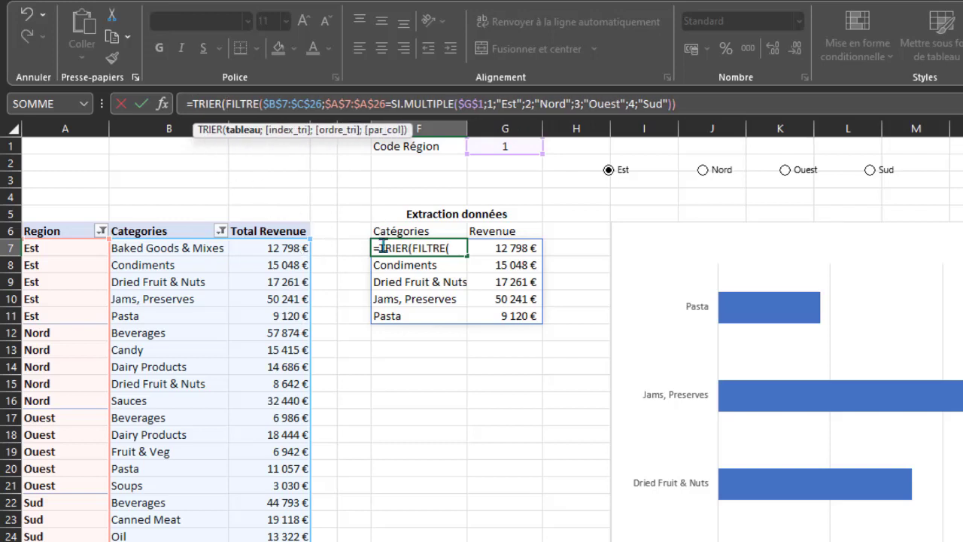
left_click(702, 111)
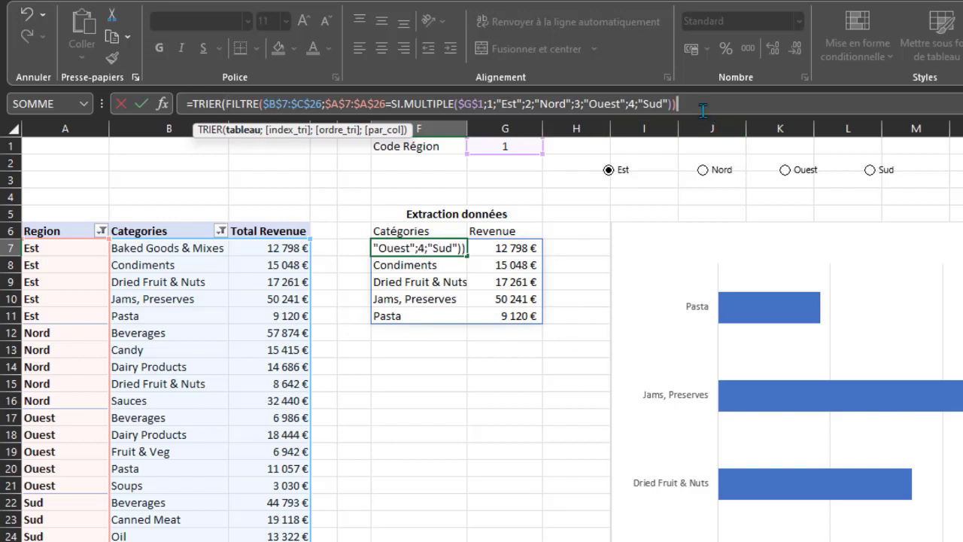
type(";2")
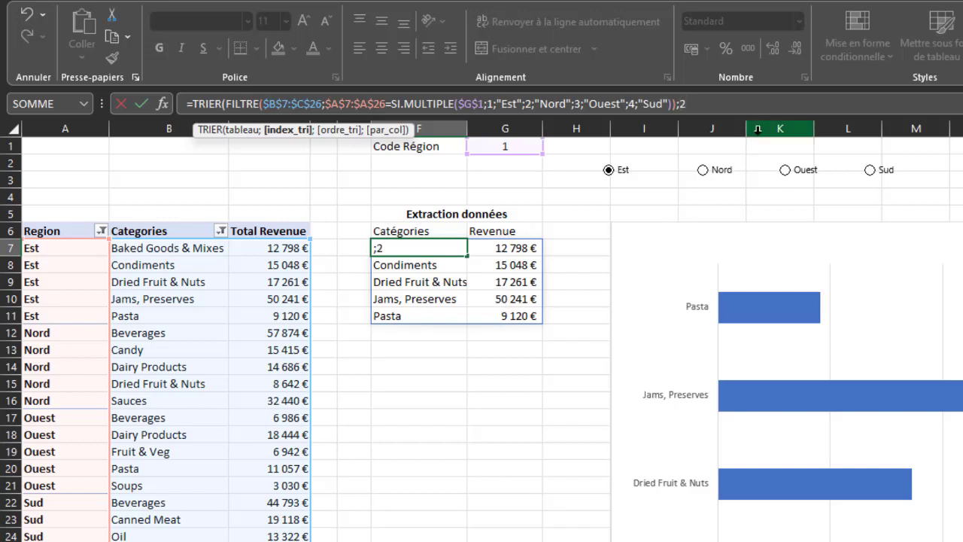
type(";1")
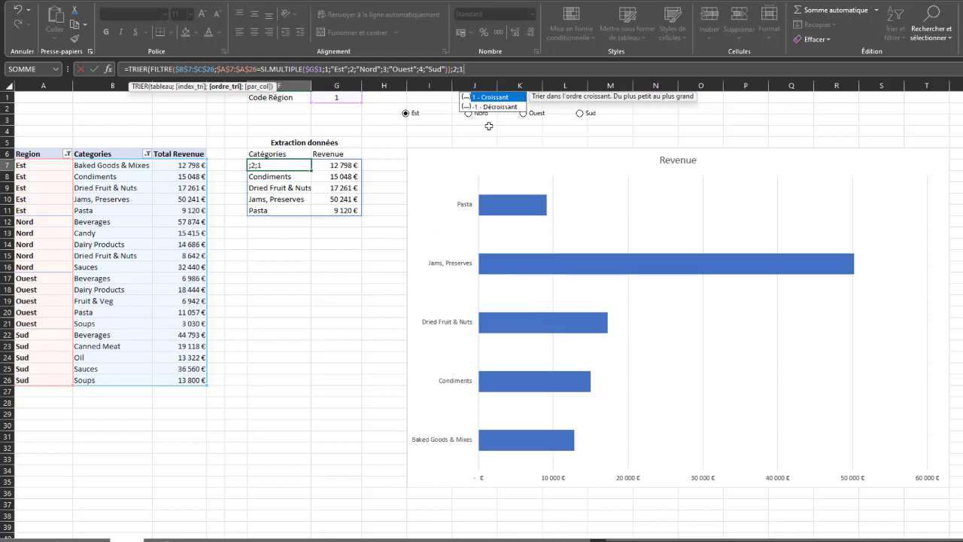
type(")")
key("Return")
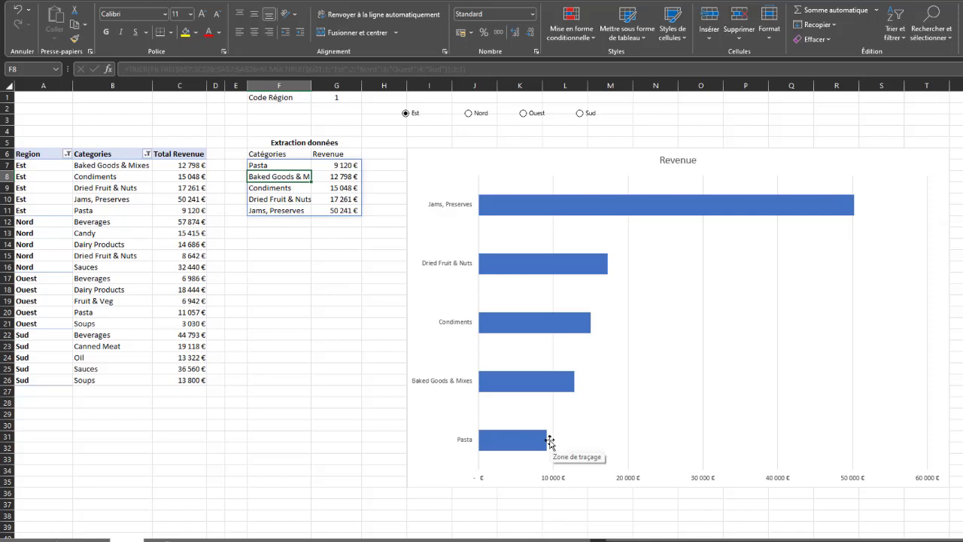
- Check the sorted bars for the Nord, Ouest and Sud regions, finishing on Est
left_click(469, 113)
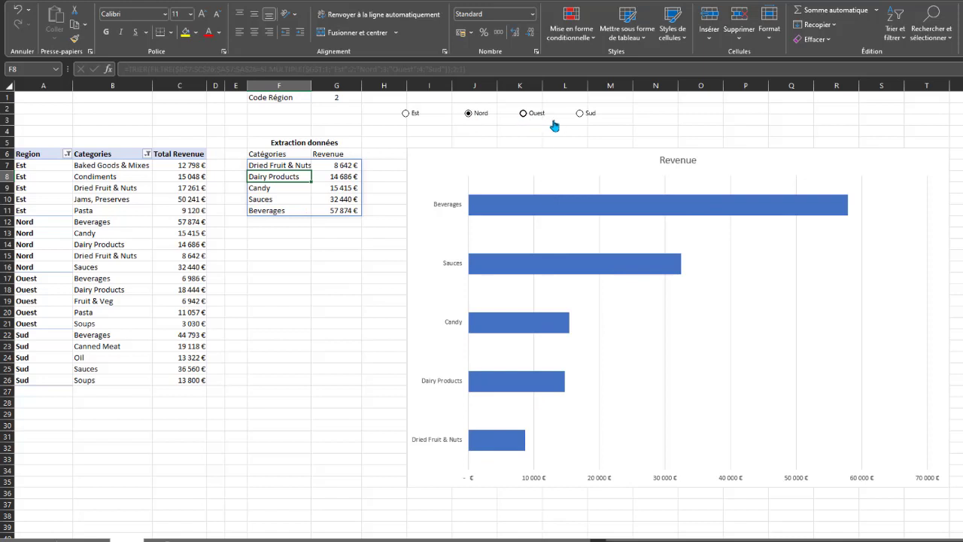
left_click(581, 114)
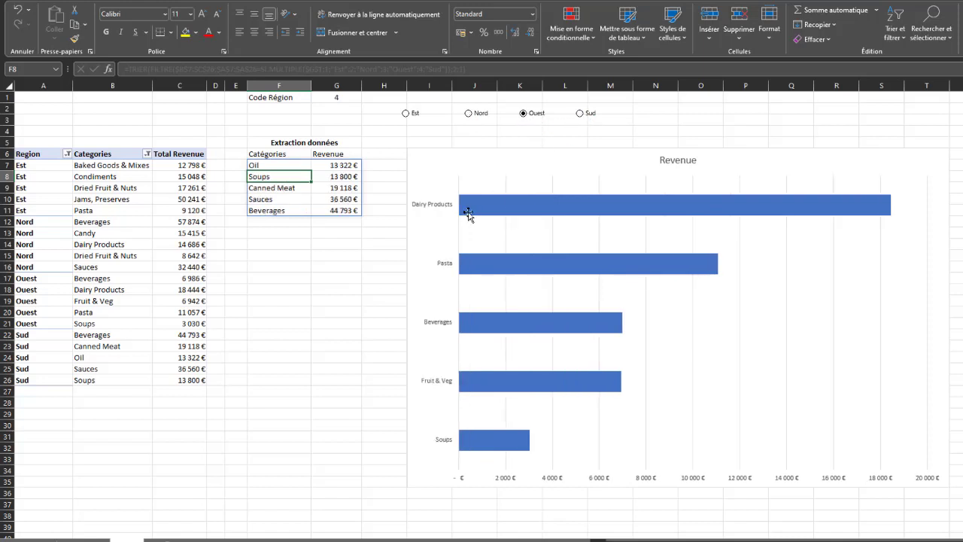
left_click(470, 114)
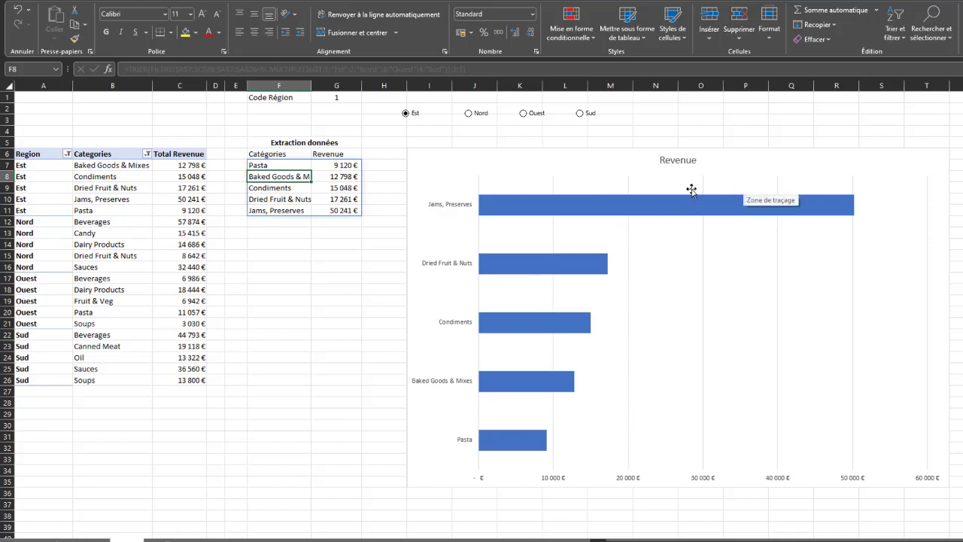
mouse_move(642, 203)
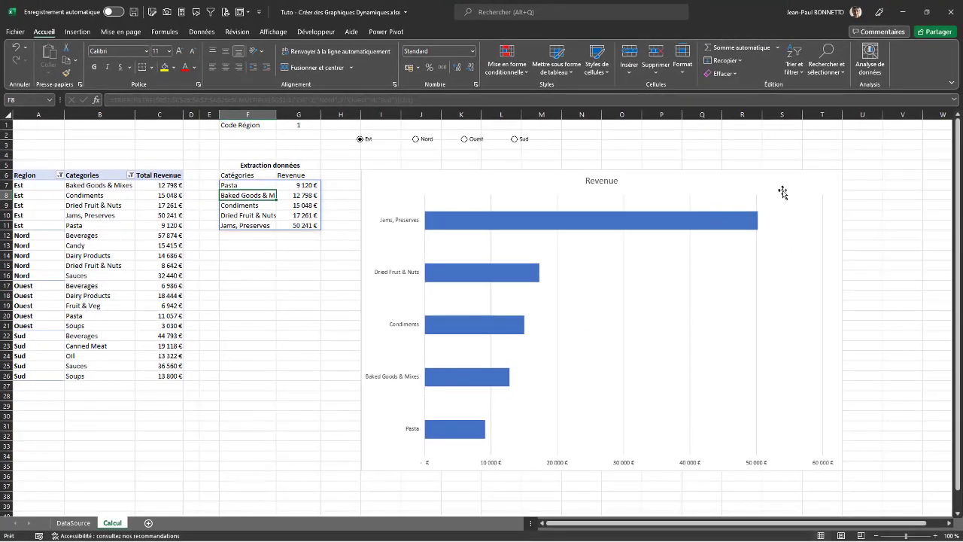
- Add data labels to the chart's bars in the Bord intérieur position
left_click(810, 178)
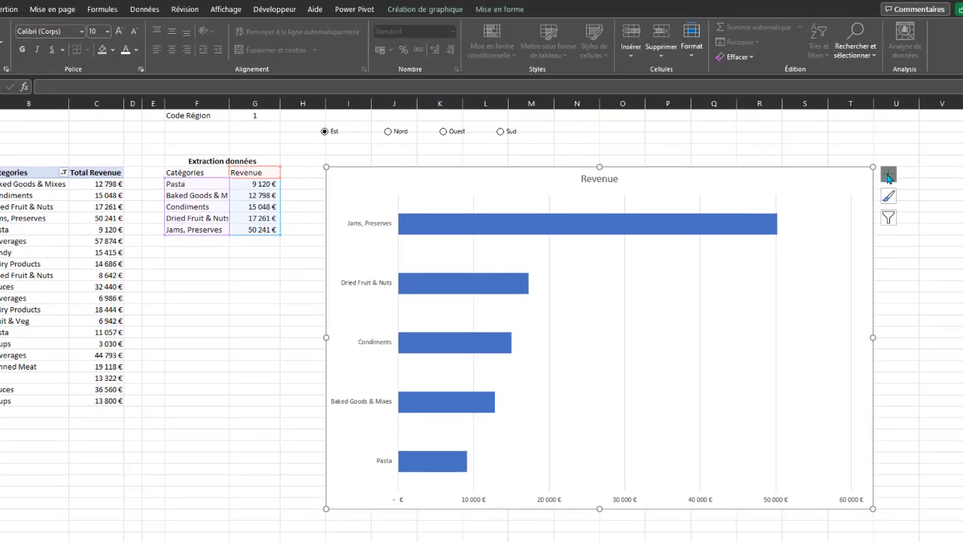
left_click(889, 175)
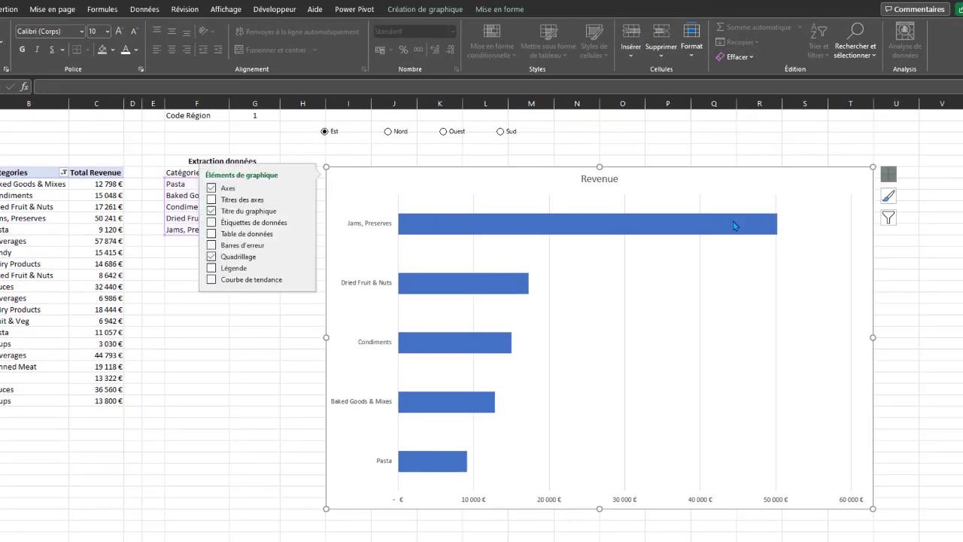
left_click(303, 222)
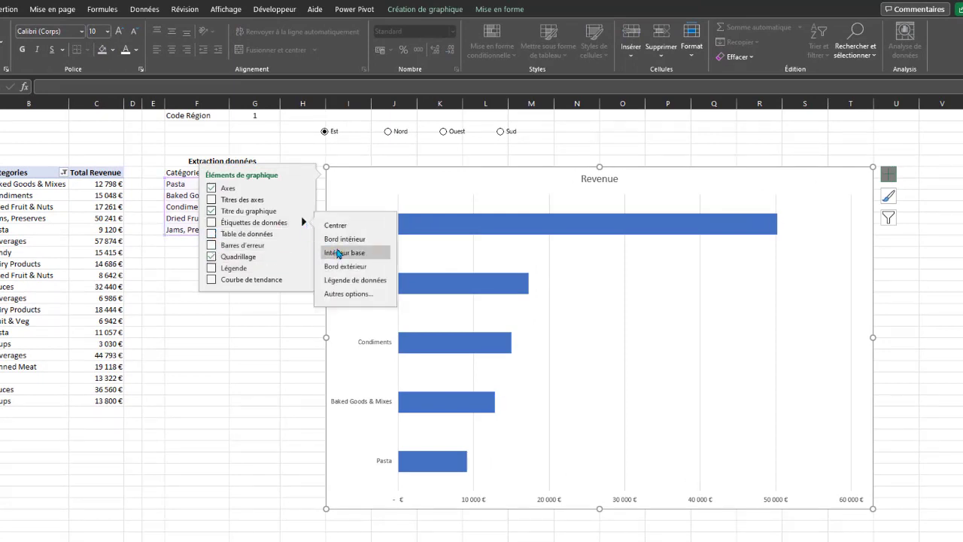
left_click(343, 240)
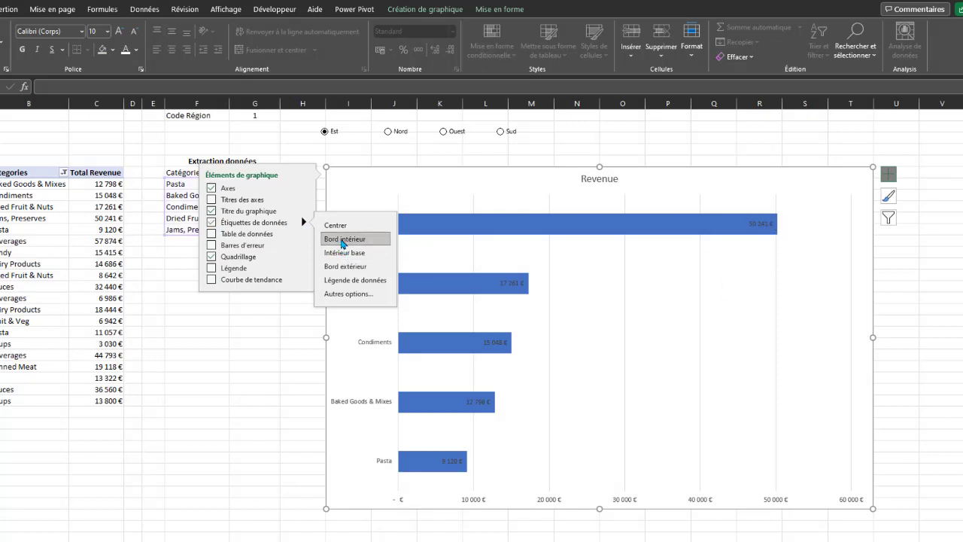
- Remove the gridlines and the main horizontal axis from the chart
left_click(213, 257)
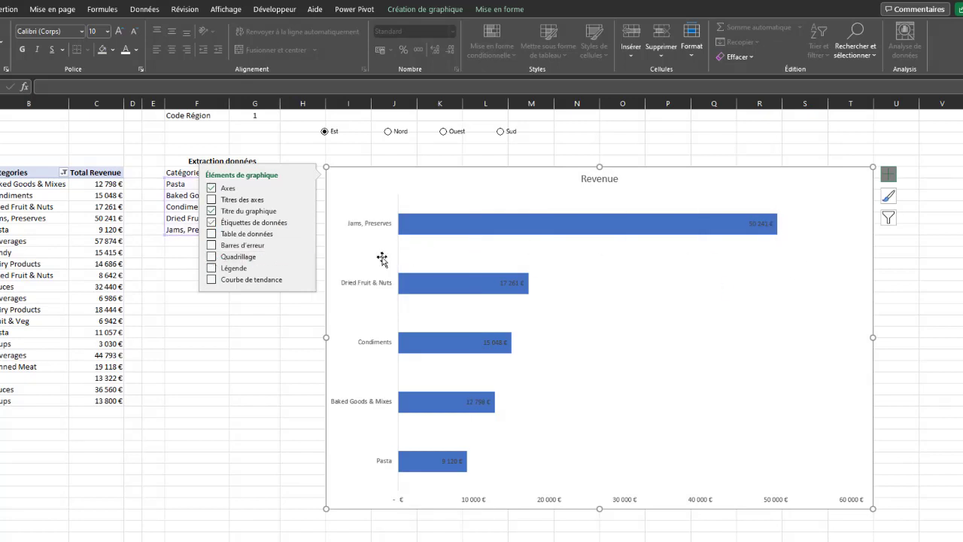
left_click(303, 185)
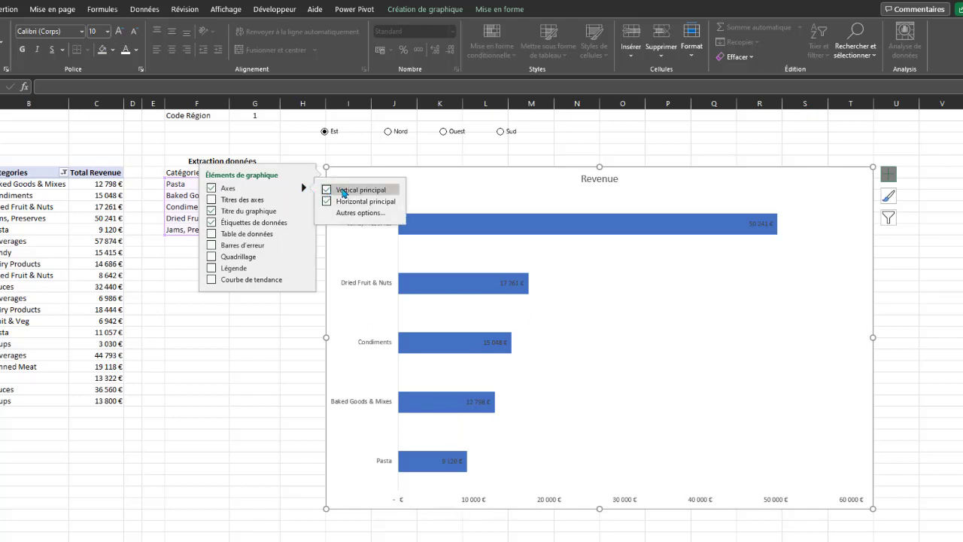
left_click(326, 202)
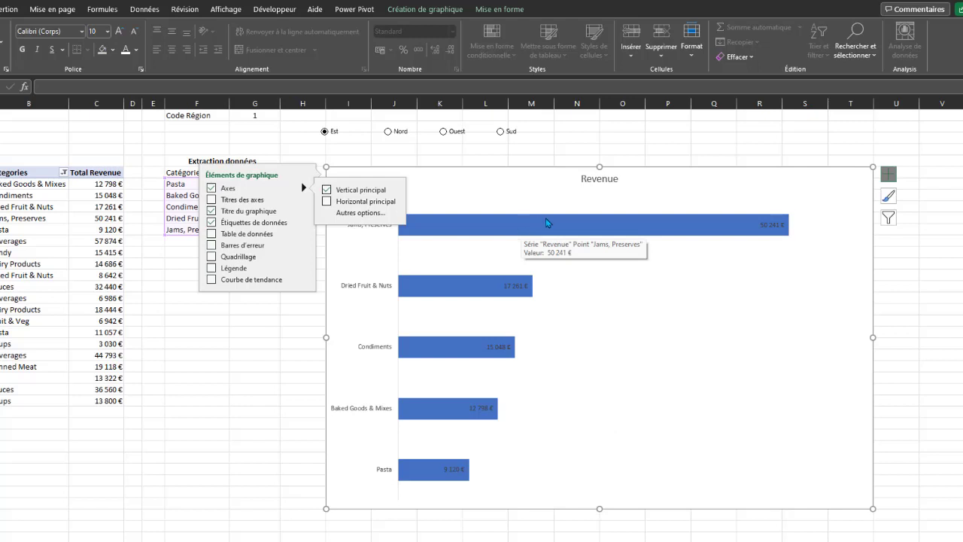
- Shrink the plot area from its upper edge to leave empty space beneath the chart title, and narrow it slightly
left_click(580, 207)
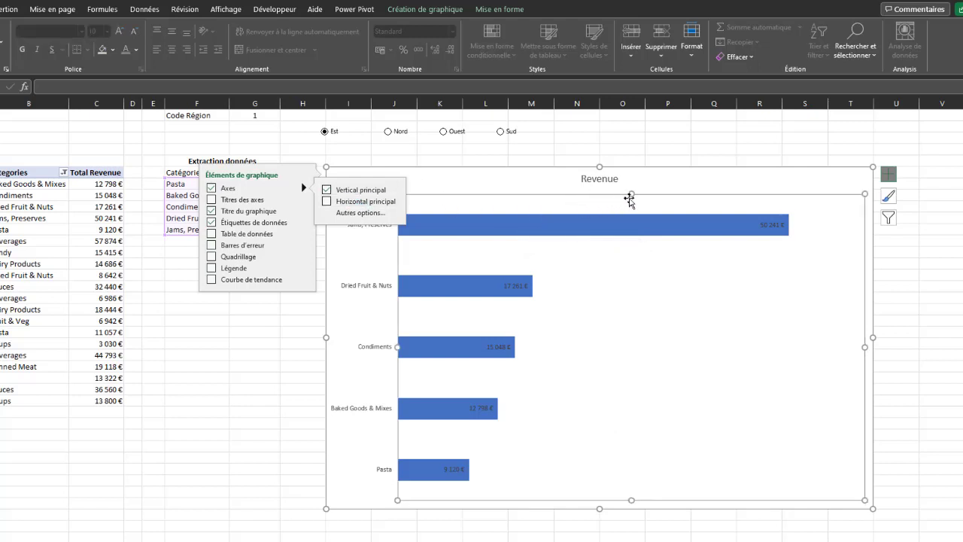
left_click_drag(630, 195, 632, 242)
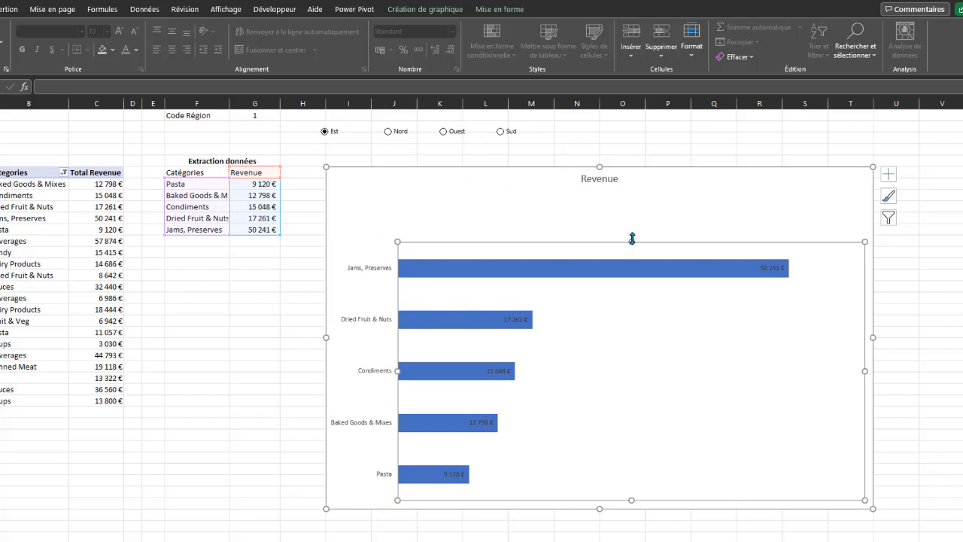
left_click_drag(632, 242, 630, 237)
left_click_drag(862, 367, 860, 368)
mouse_move(561, 278)
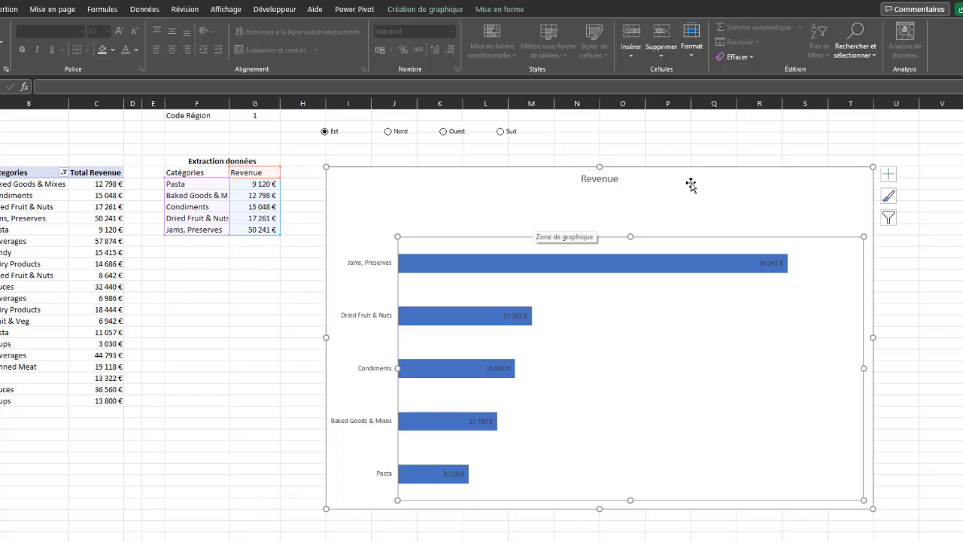
- Replace the chart title with "Top 5 - Produits par Secteur"
left_click(602, 179)
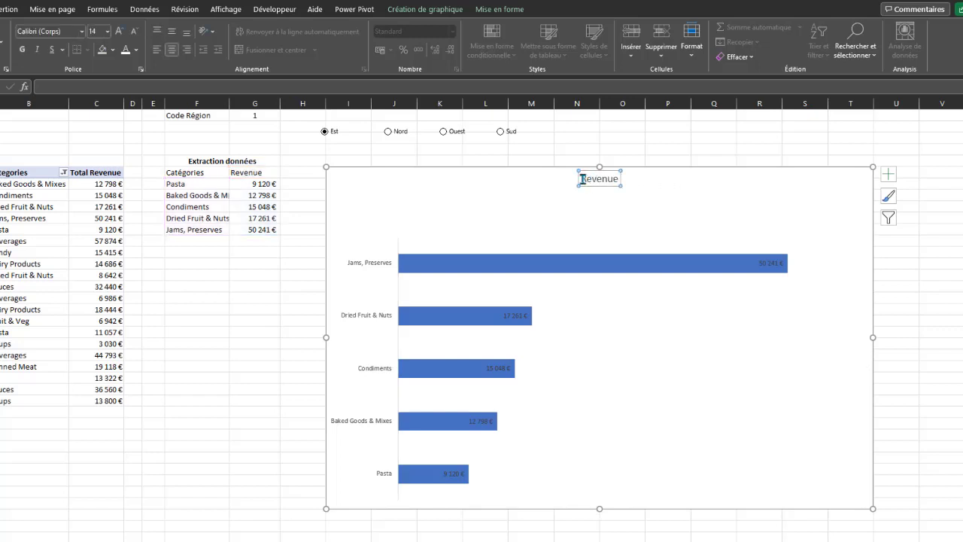
left_click_drag(581, 179, 630, 178)
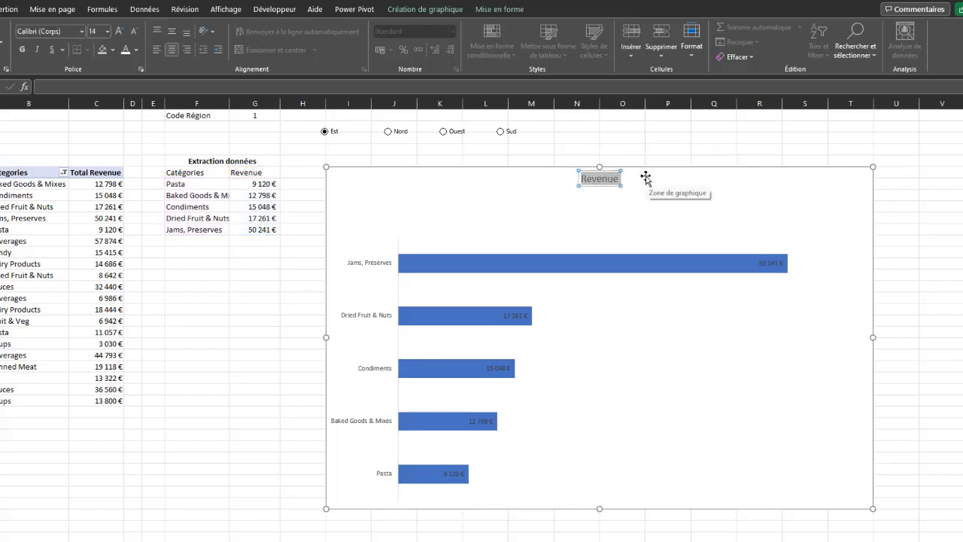
type("Top")
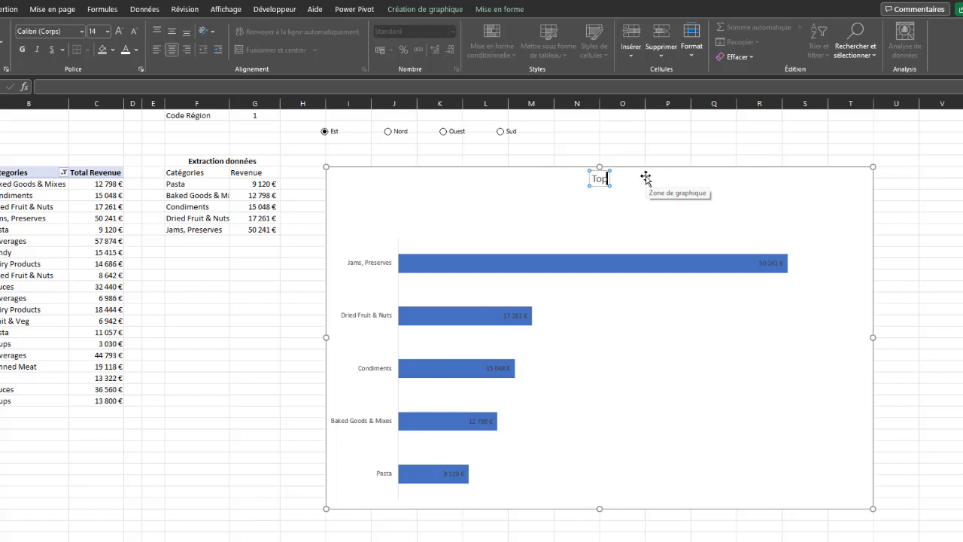
type(" 5 - Produit")
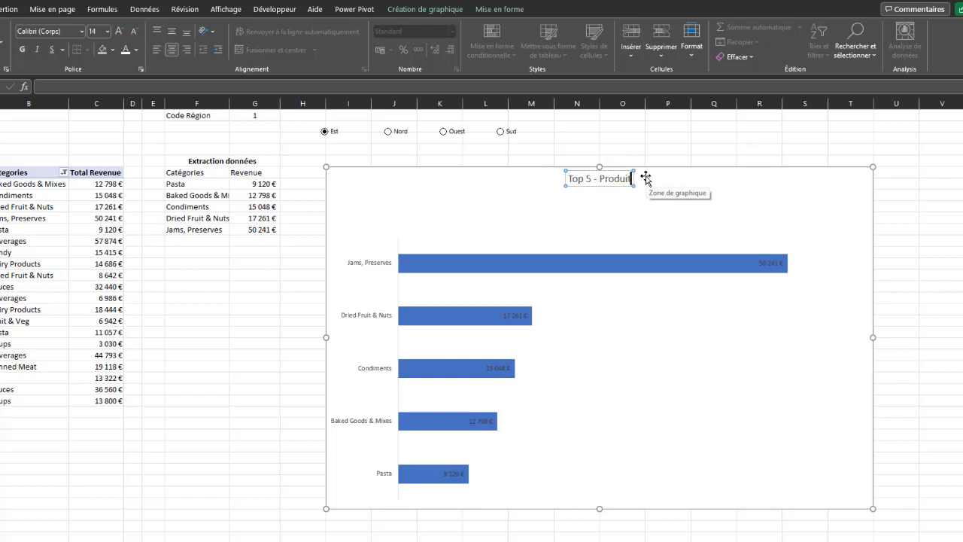
type("s par")
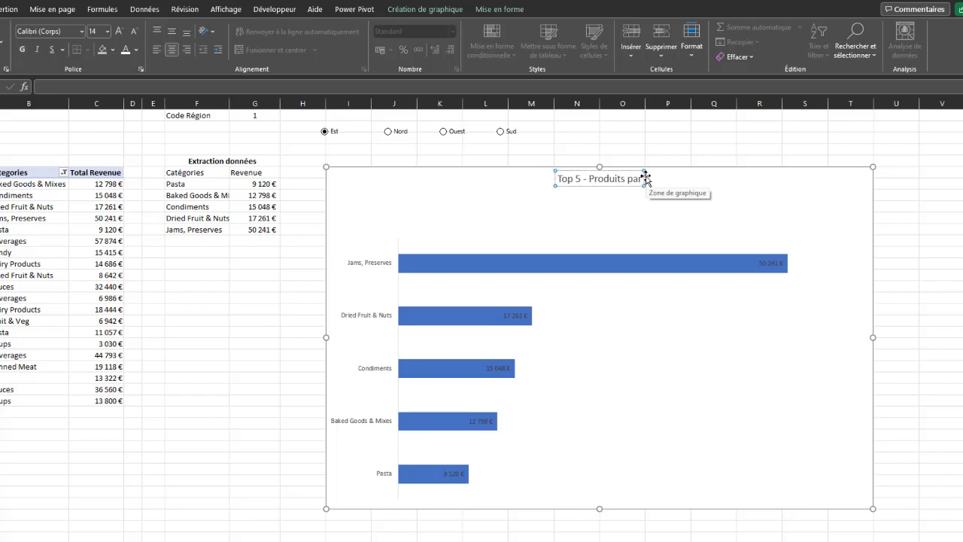
type(" Secte")
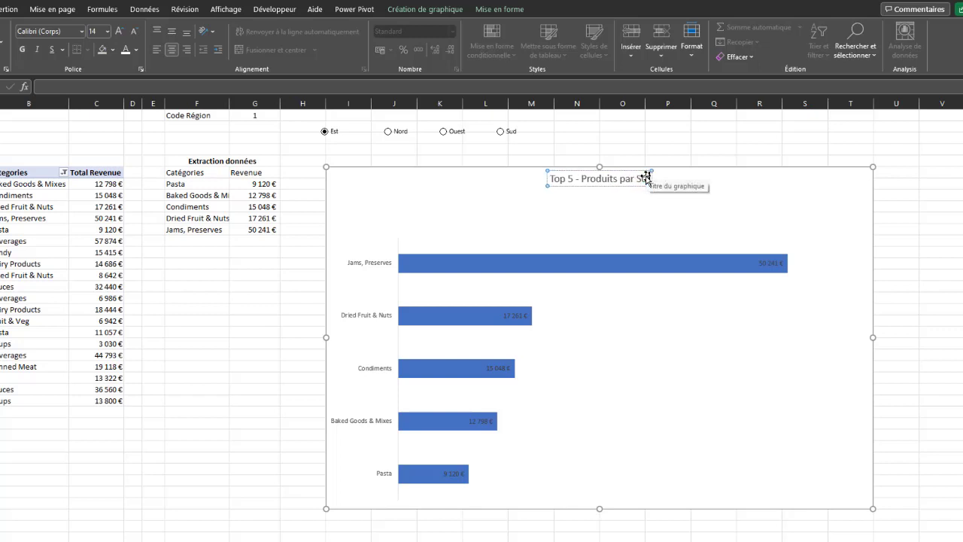
key("BackSpace")
key("BackSpace")
key("BackSpace")
key("BackSpace")
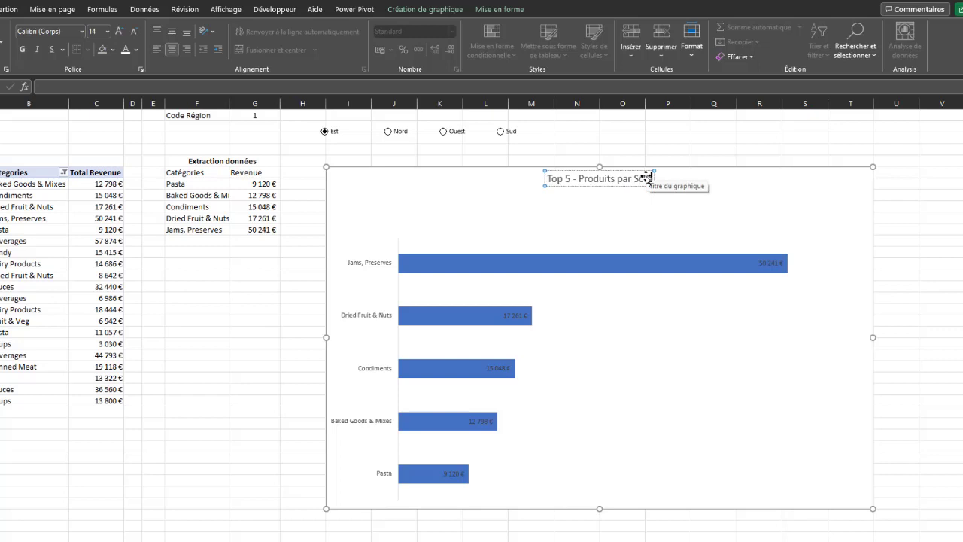
type("ecteur")
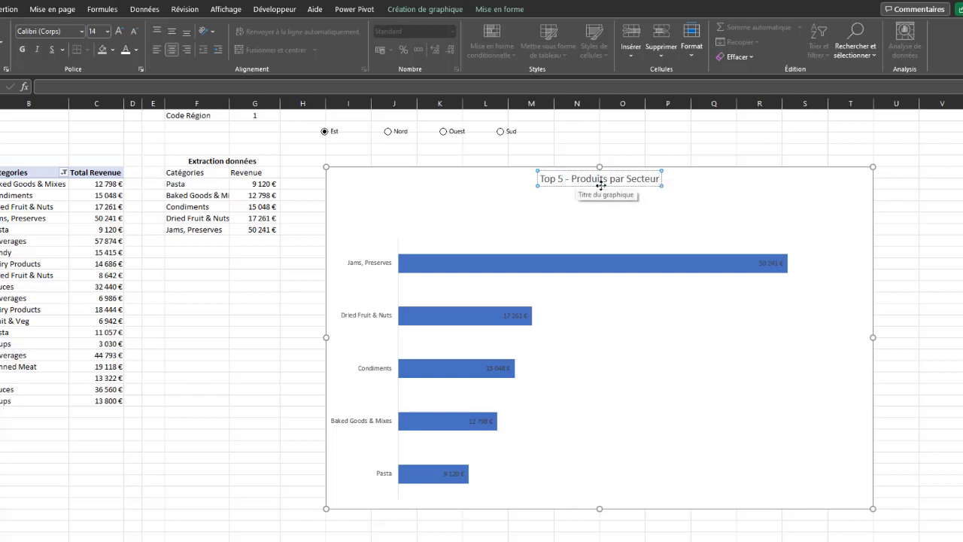
left_click(651, 151)
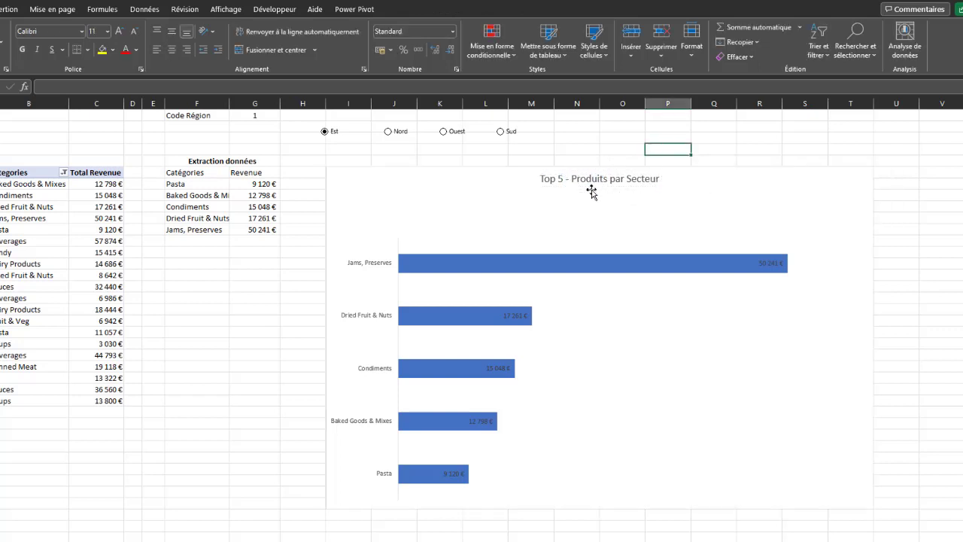
- Fill the whole chart area with the black theme colour
left_click(545, 243)
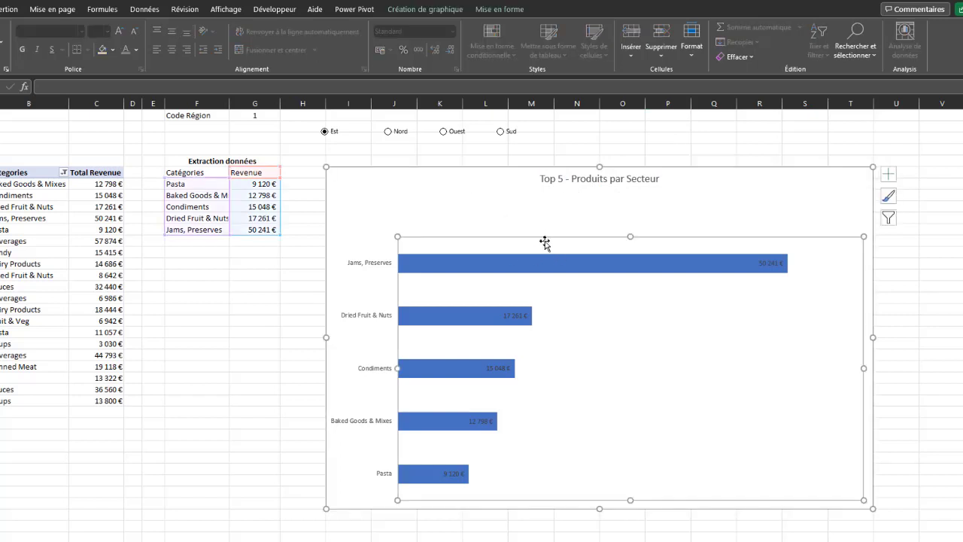
mouse_move(552, 261)
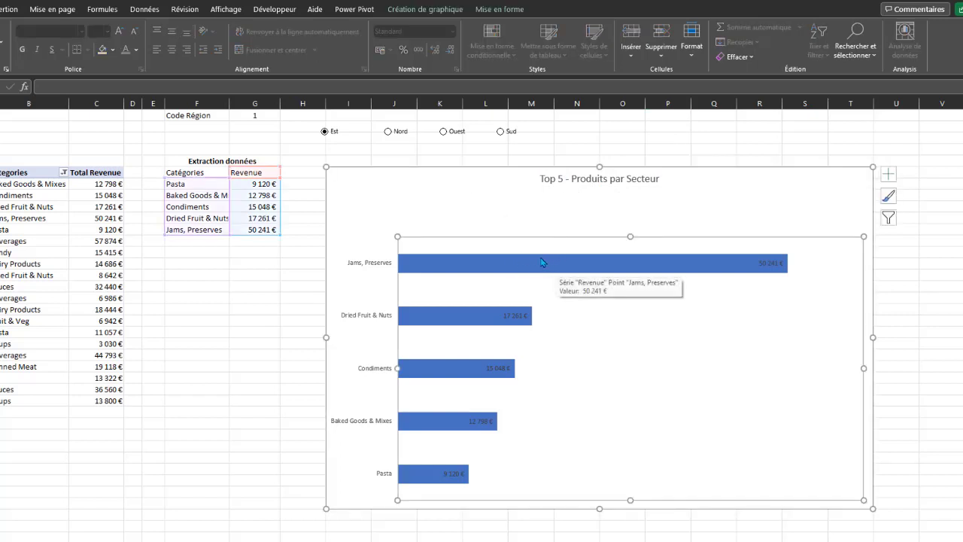
left_click(449, 167)
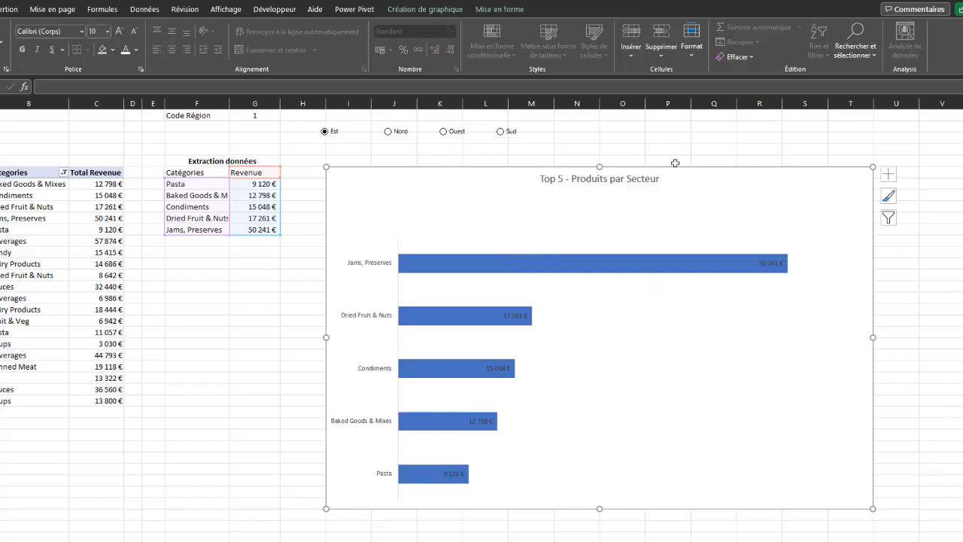
left_click(511, 9)
left_click(426, 27)
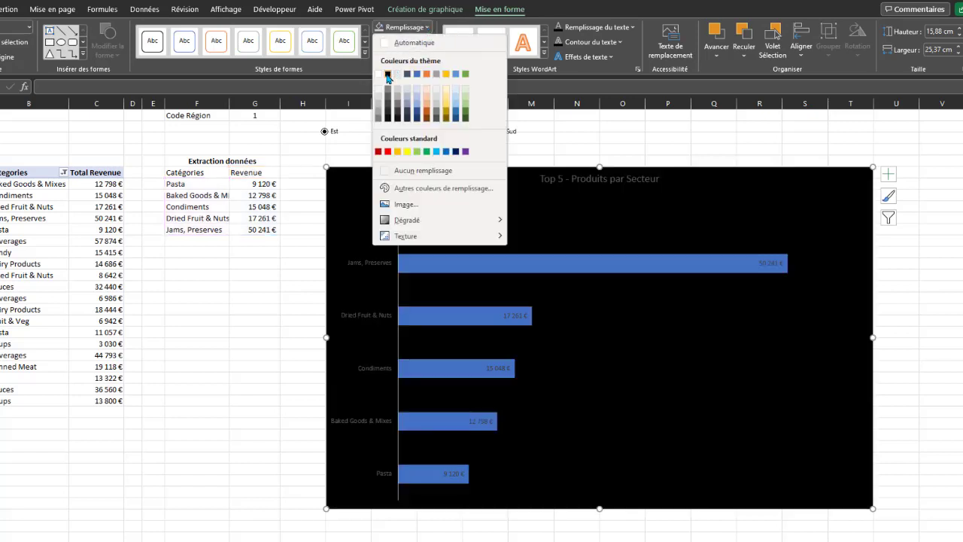
left_click(387, 75)
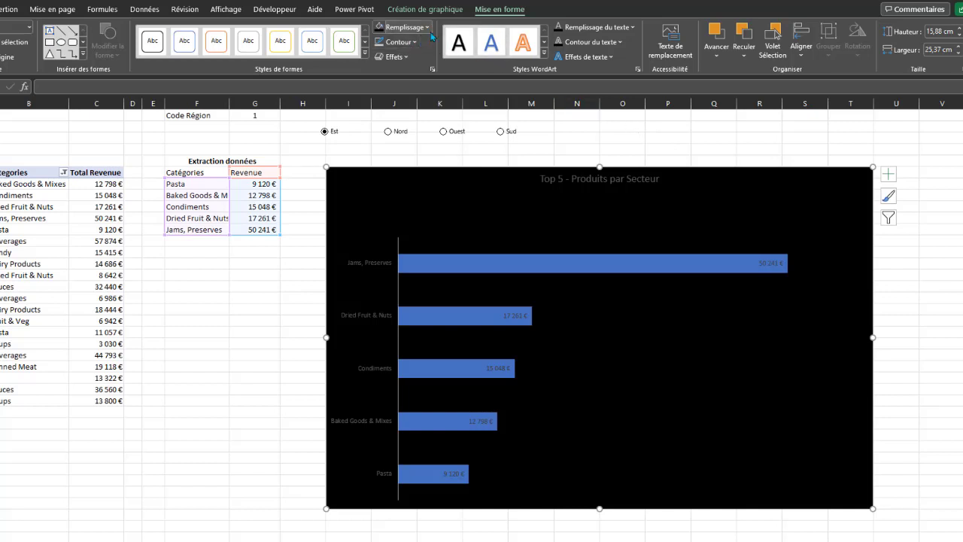
- Apply the first Externe shadow preset to the chart area
left_click(408, 56)
mouse_move(432, 108)
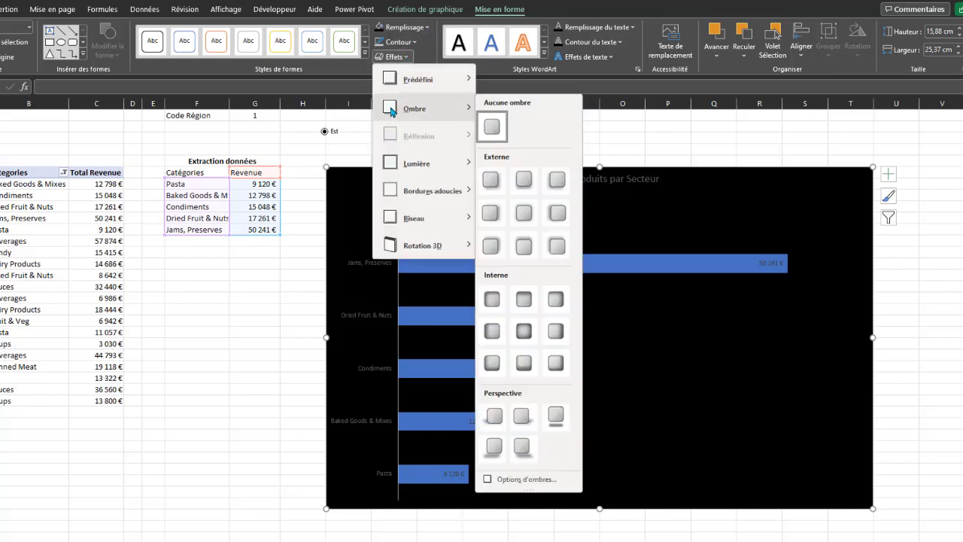
left_click(490, 182)
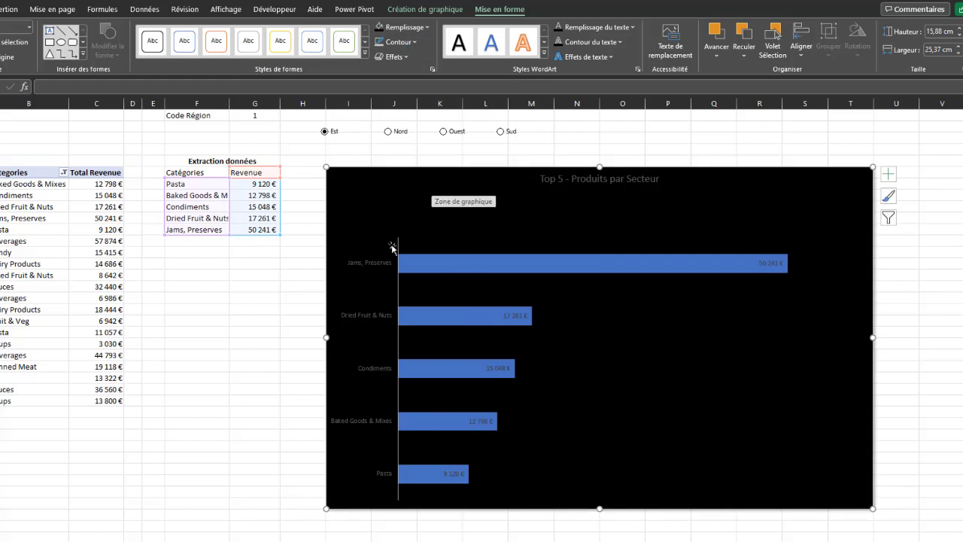
- Make the chart's category axis labels white and bold
left_click(374, 264)
left_click(248, 42)
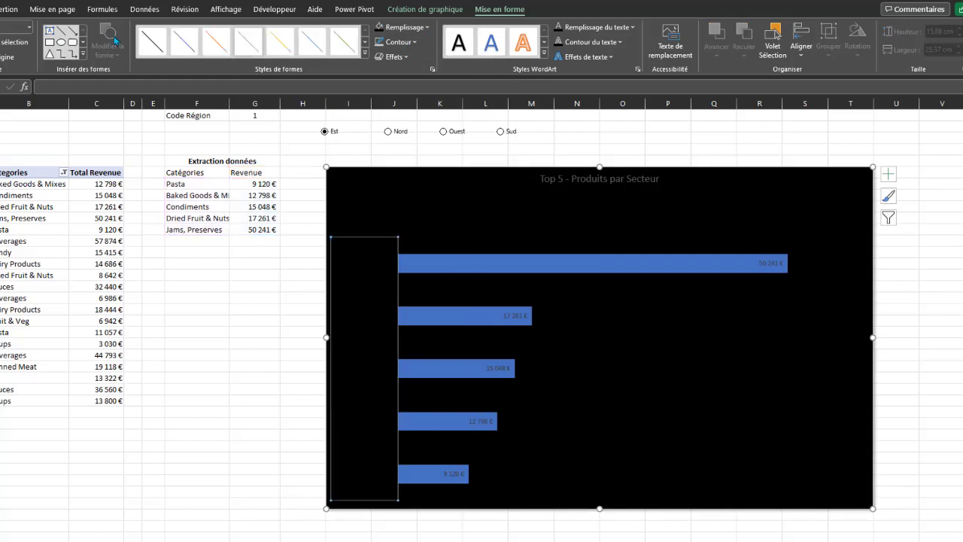
left_click(2, 9)
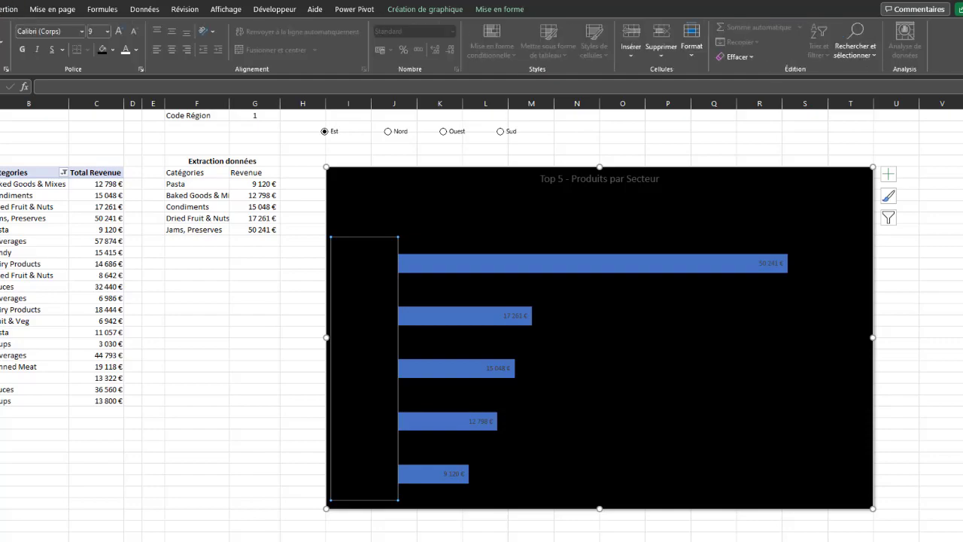
left_click(125, 49)
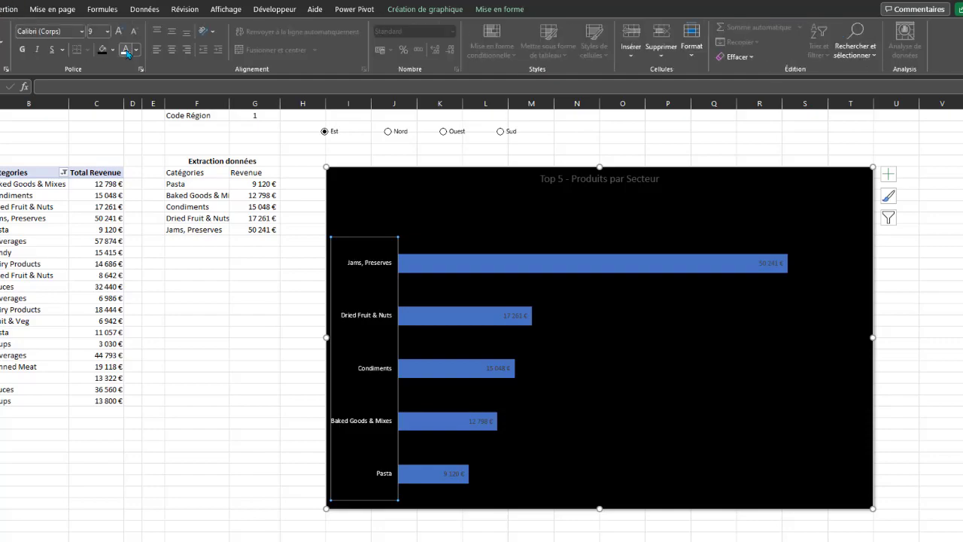
left_click(22, 49)
- Open the font choices for the category axis labels
left_click(94, 36)
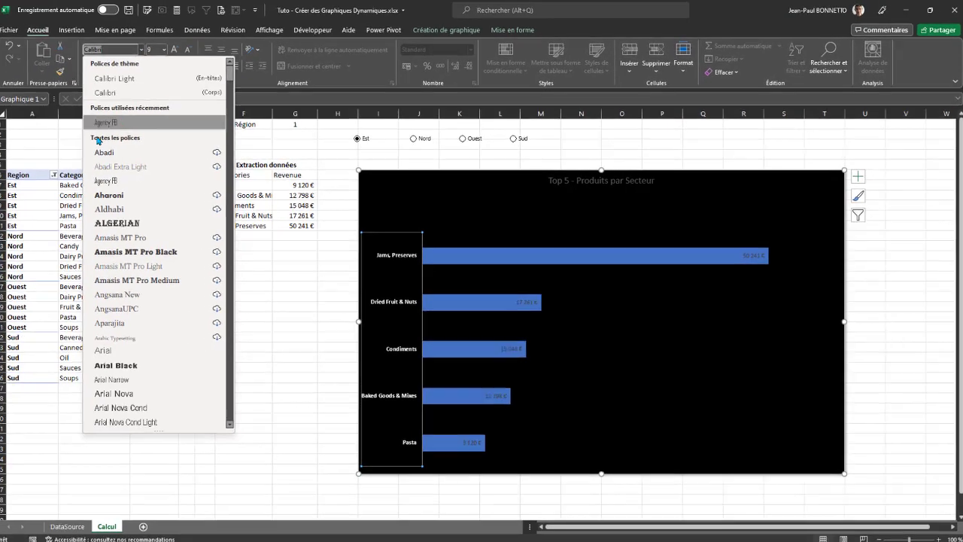
- Set the chart's category axis labels to Agency FB at size 11
left_click(84, 116)
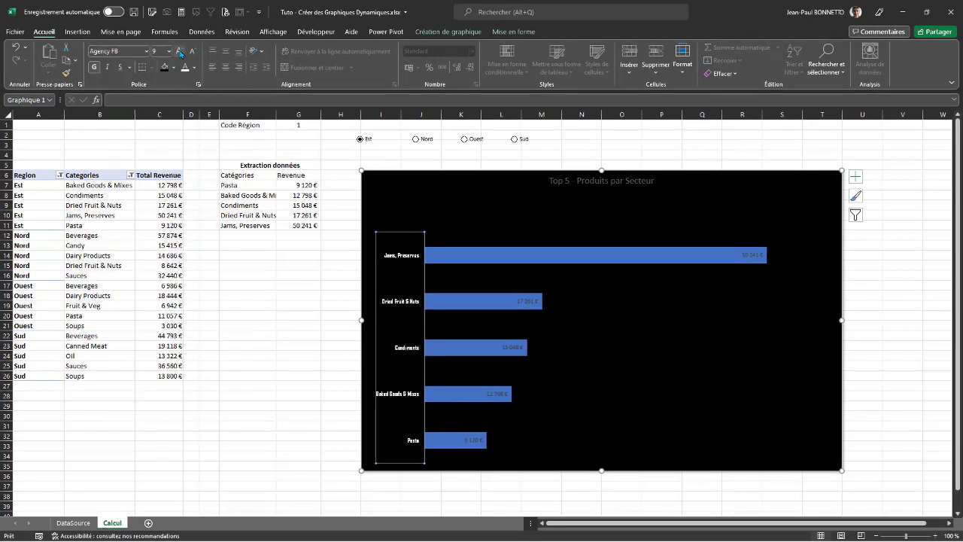
left_click(180, 51)
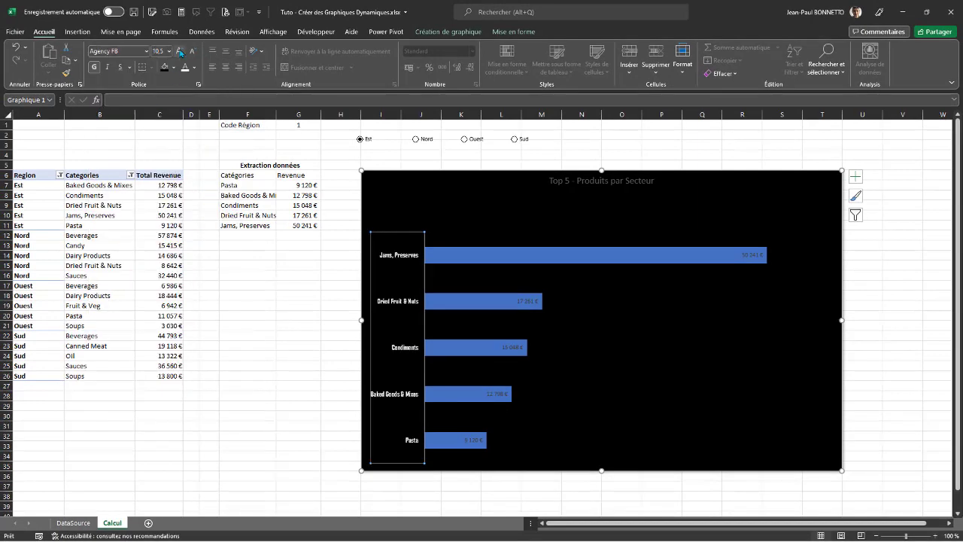
left_click(180, 51)
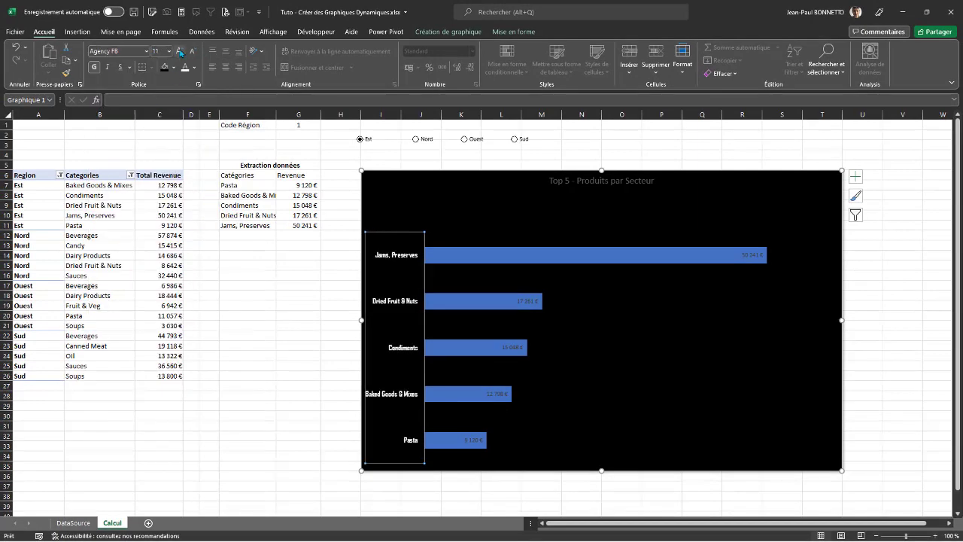
- Format the chart title as white, bold Agency FB text at size 18
left_click(586, 185)
left_click(185, 68)
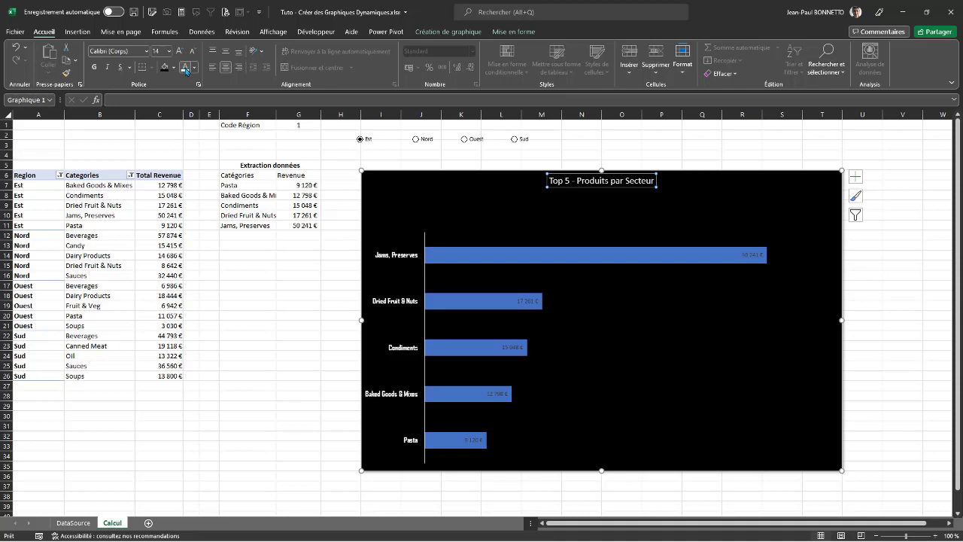
left_click(94, 66)
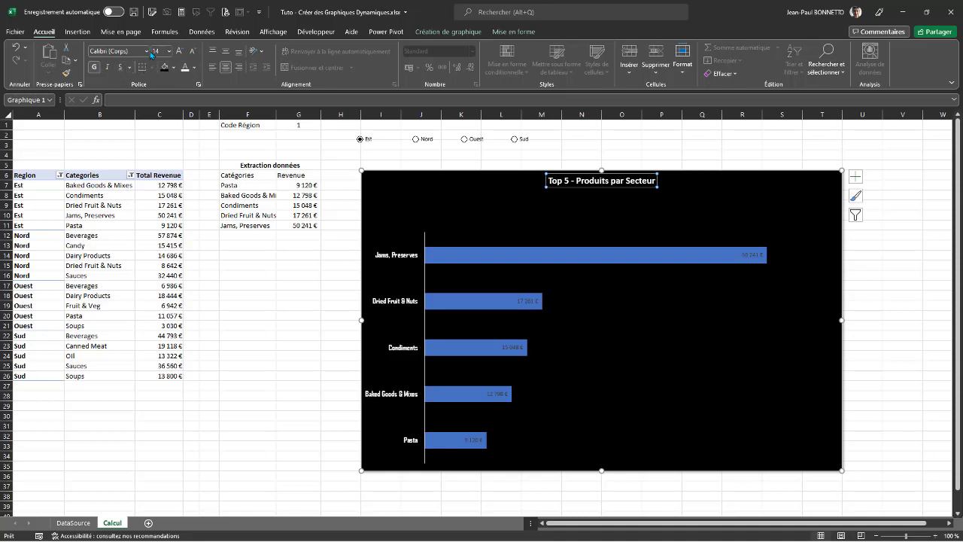
left_click(146, 51)
left_click(109, 124)
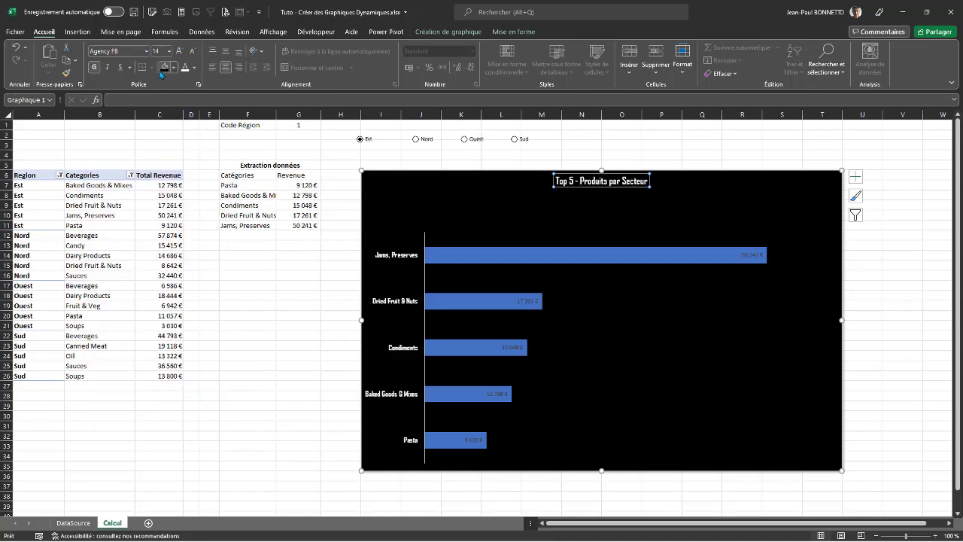
left_click(179, 51)
left_click(179, 51)
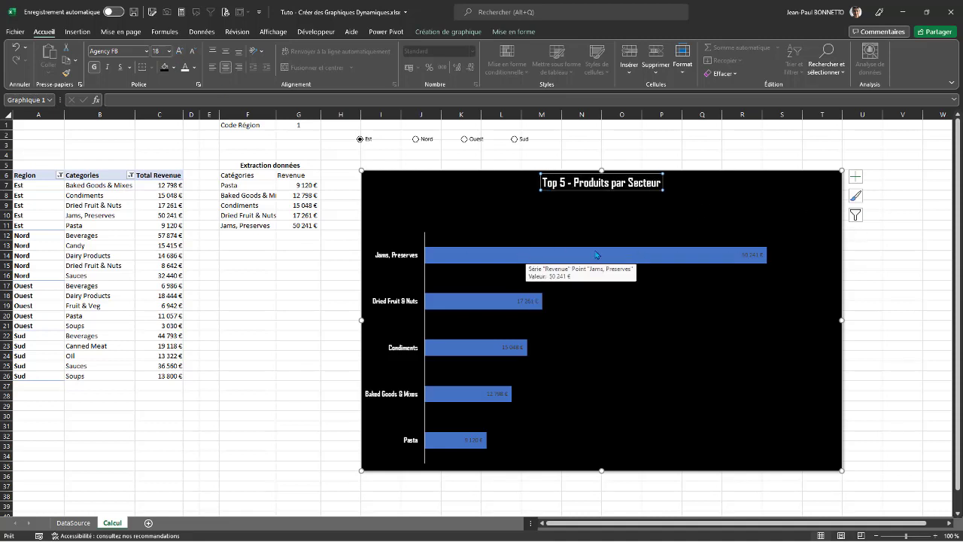
- Format the bars' data labels in the automatic font colour, bold, with Agency FB at size 11
left_click(755, 256)
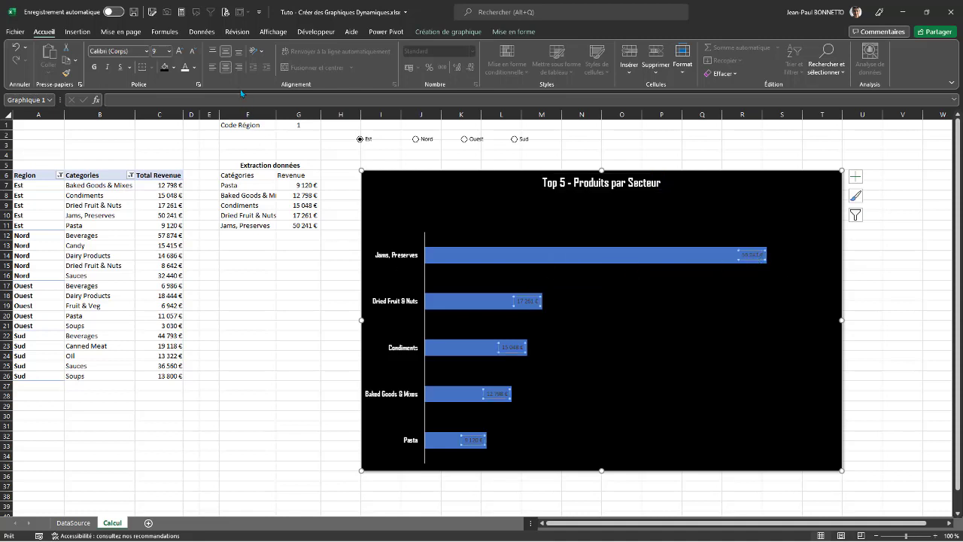
left_click(194, 68)
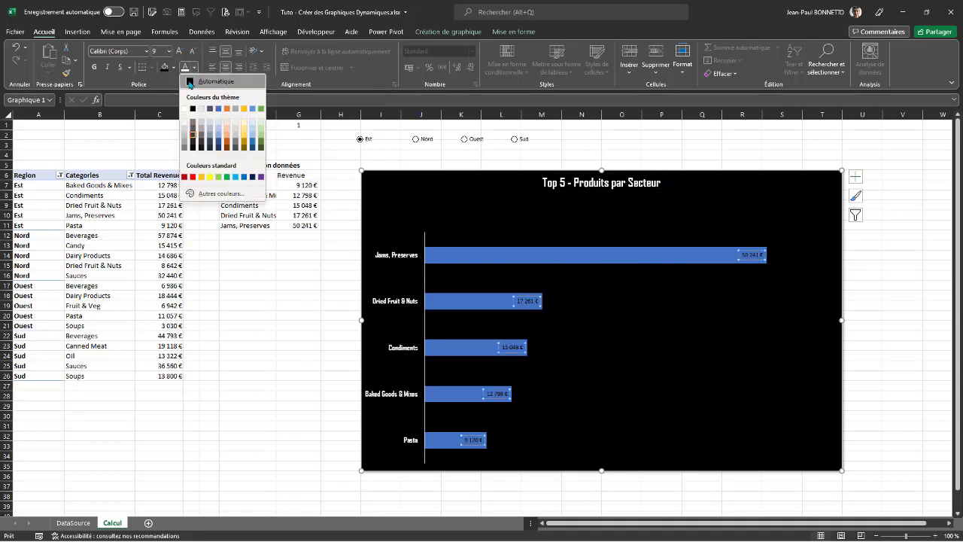
left_click(191, 82)
left_click(93, 67)
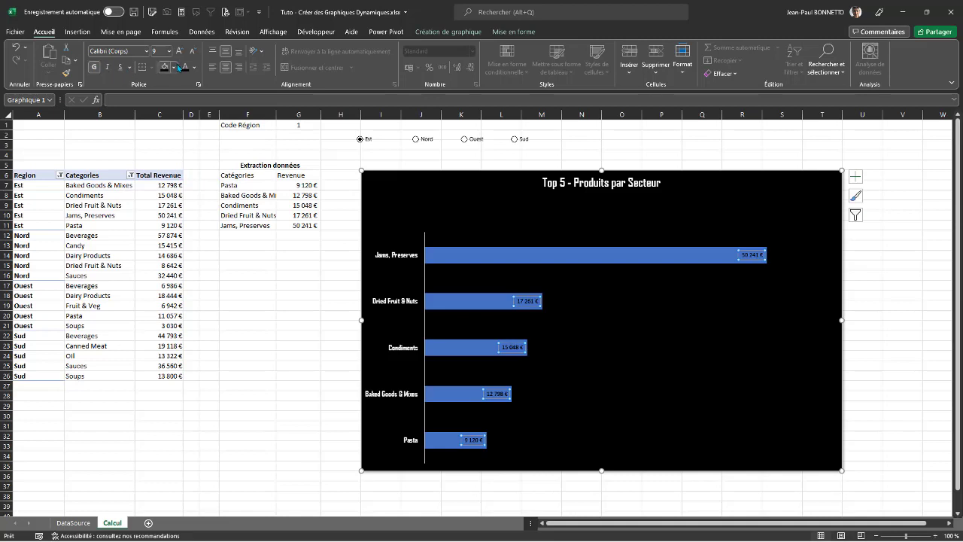
left_click(160, 51)
type("14")
key("Return")
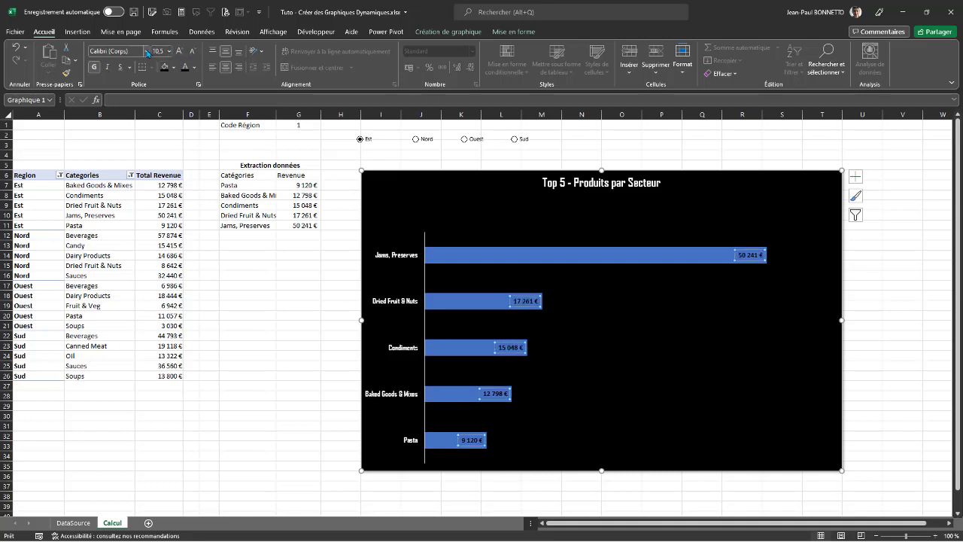
left_click(146, 51)
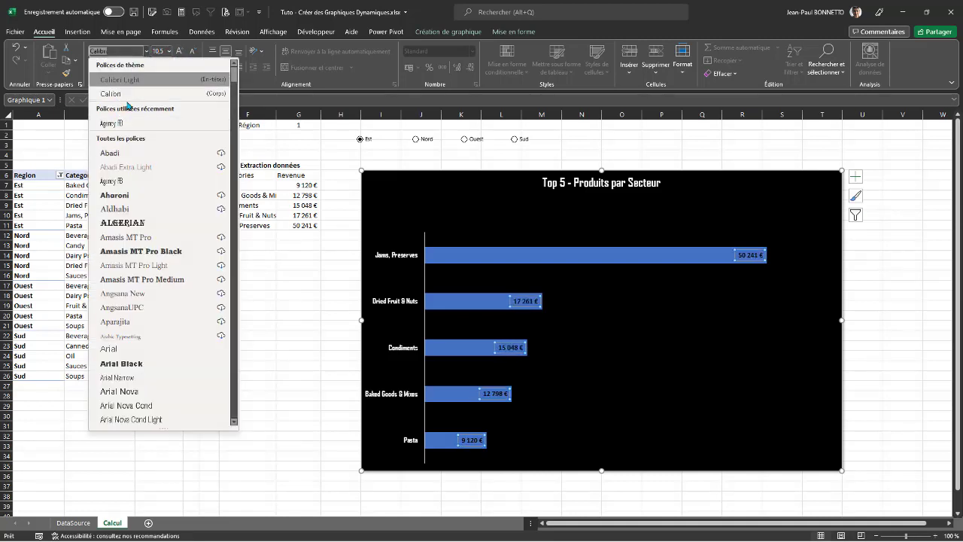
left_click(116, 123)
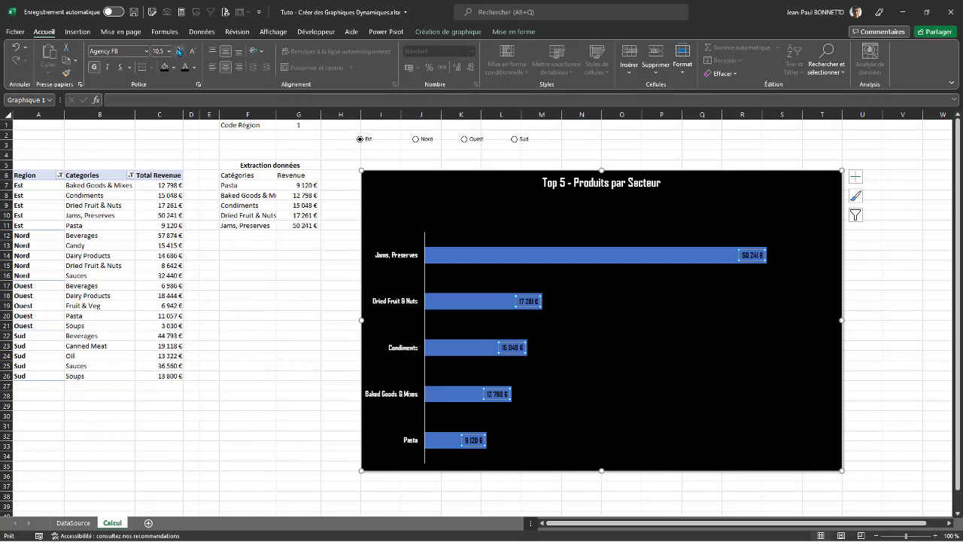
left_click(179, 52)
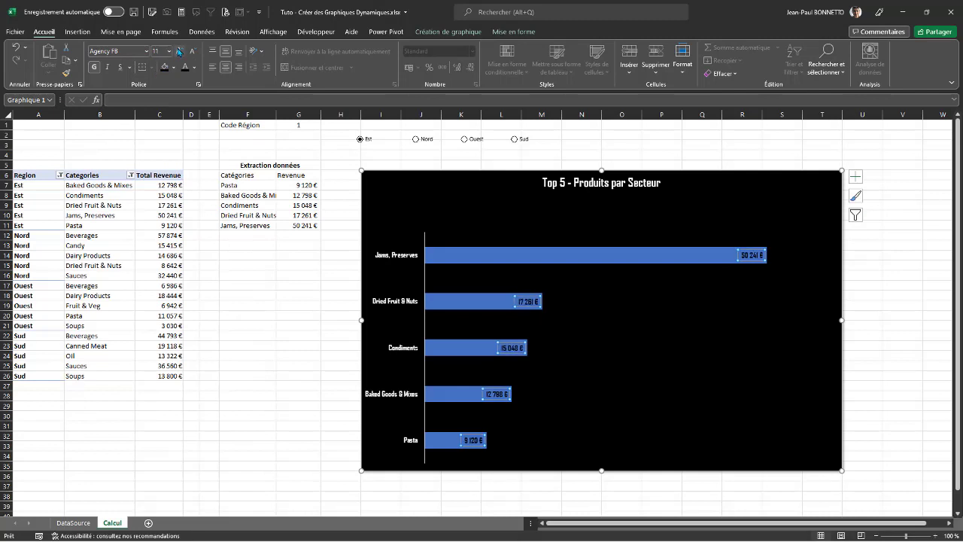
- Set the gap width of the Revenue bar series to 80%
left_click(538, 261)
right_click(545, 261)
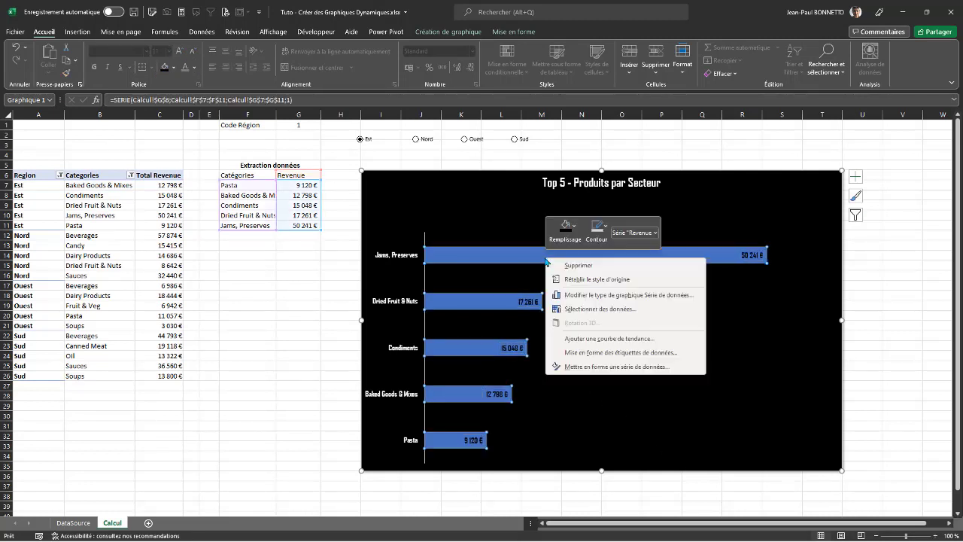
left_click(609, 374)
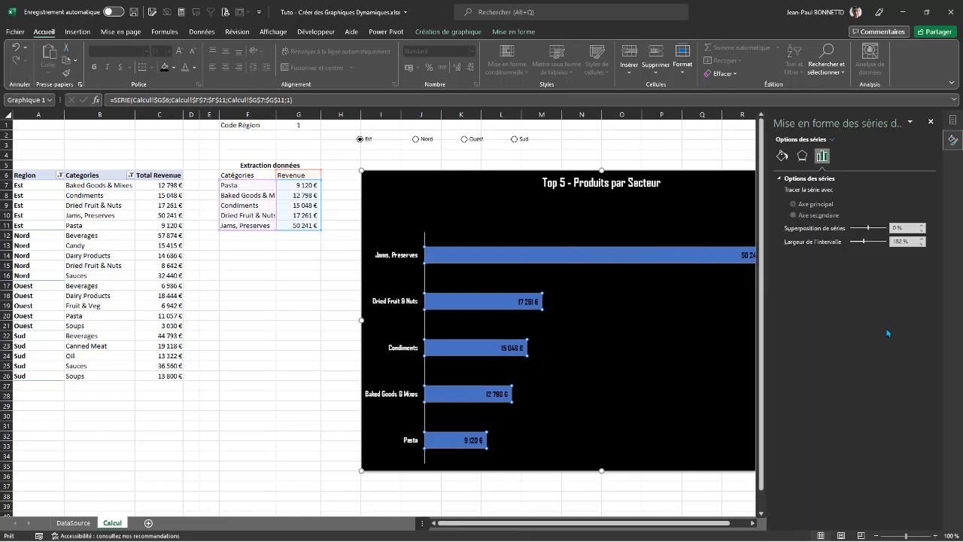
left_click_drag(862, 243, 856, 245)
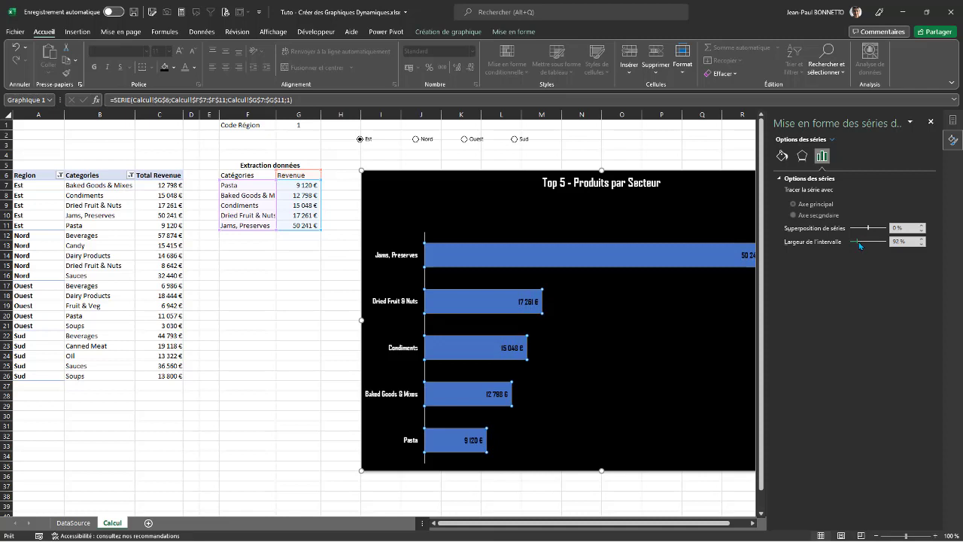
left_click(922, 244)
left_click(921, 244)
left_click(921, 244)
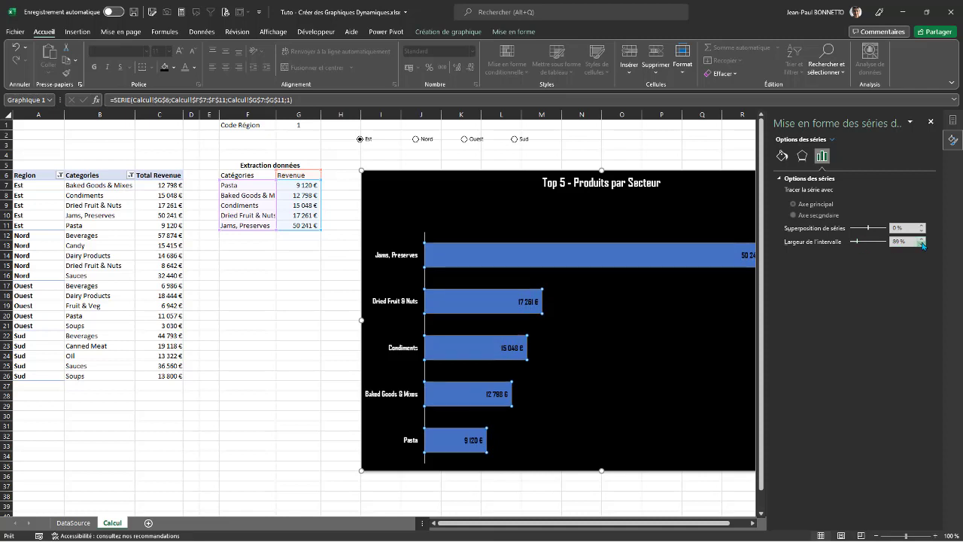
left_click(921, 244)
left_click(921, 244)
left_click(921, 244)
left_click(921, 244)
left_click(921, 245)
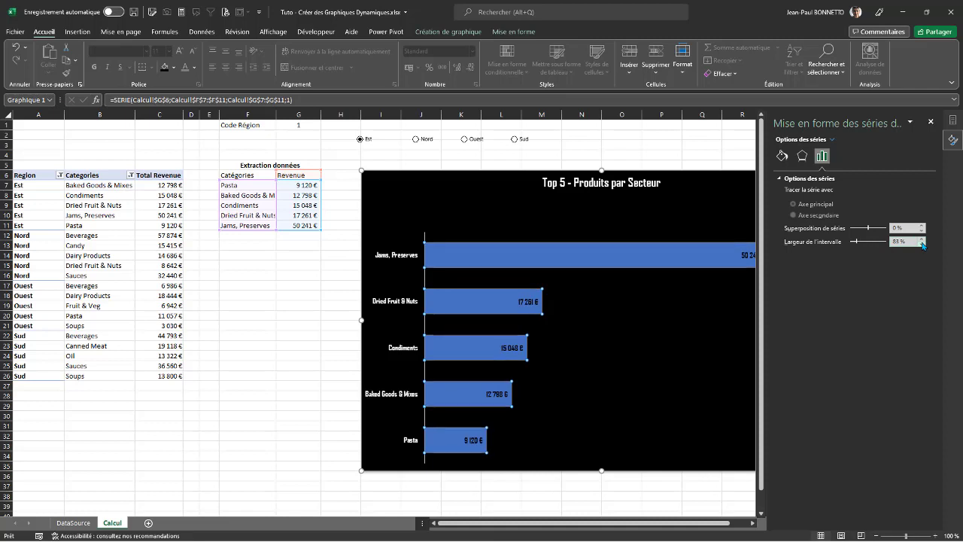
left_click(921, 245)
left_click(921, 244)
left_click(921, 244)
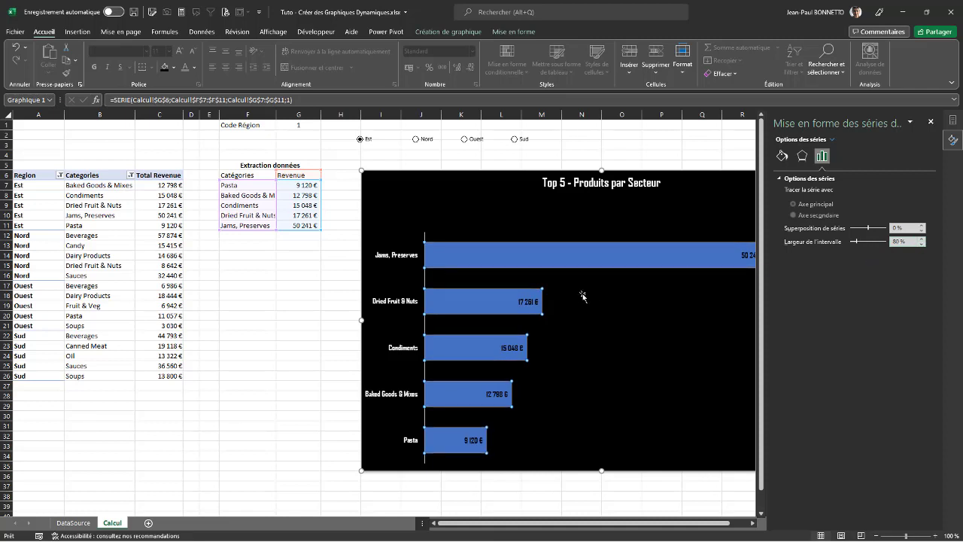
- Apply a gradient fill to the Revenue bars and place the first gradient stop at 36%
mouse_move(552, 254)
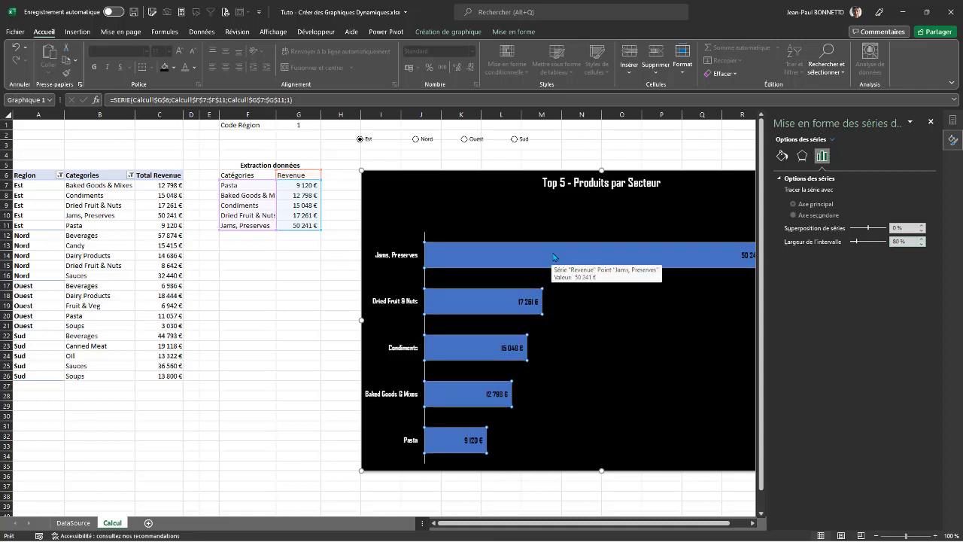
left_click(782, 156)
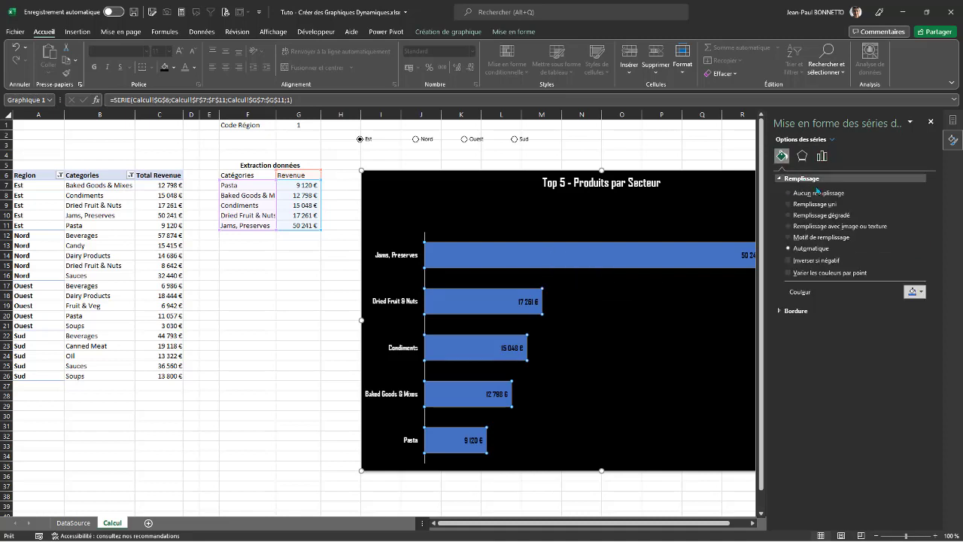
left_click(789, 215)
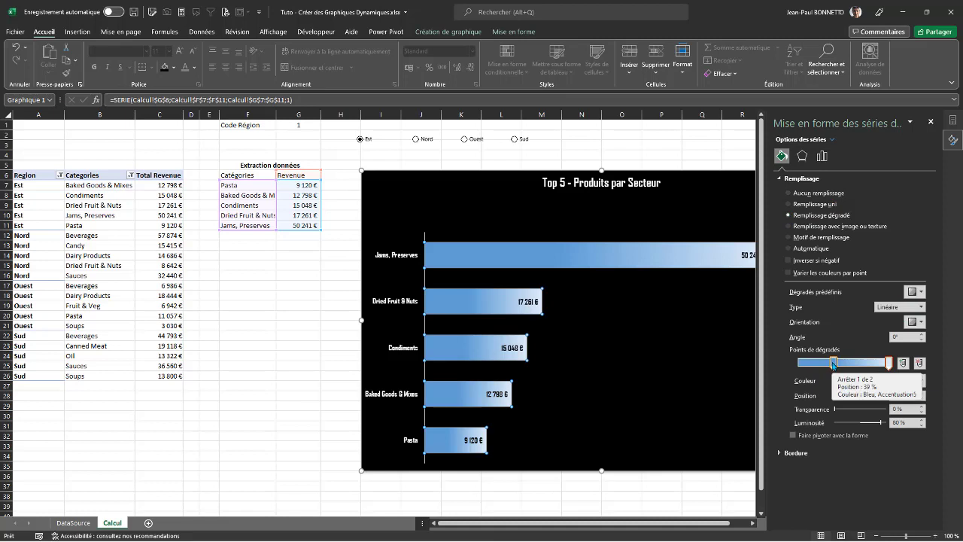
left_click_drag(833, 363, 830, 362)
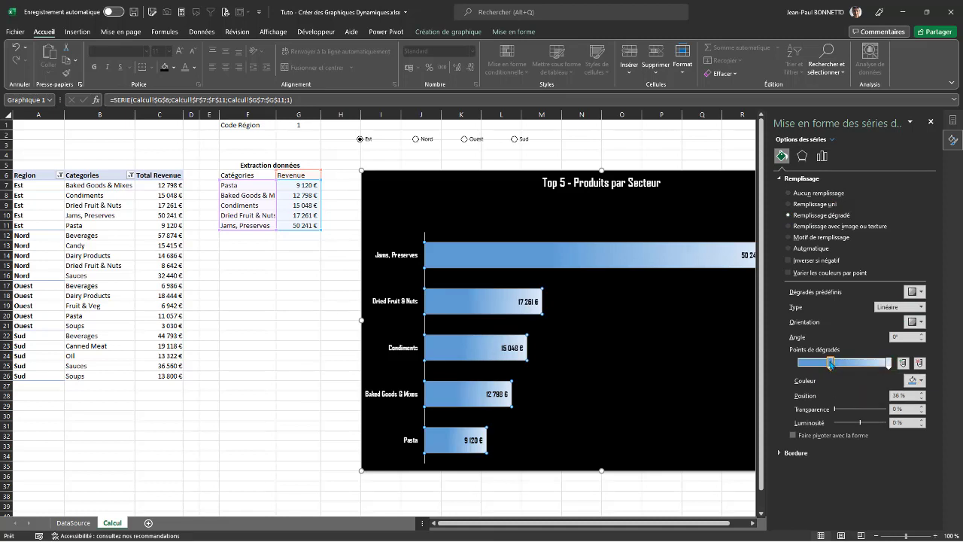
left_click(922, 382)
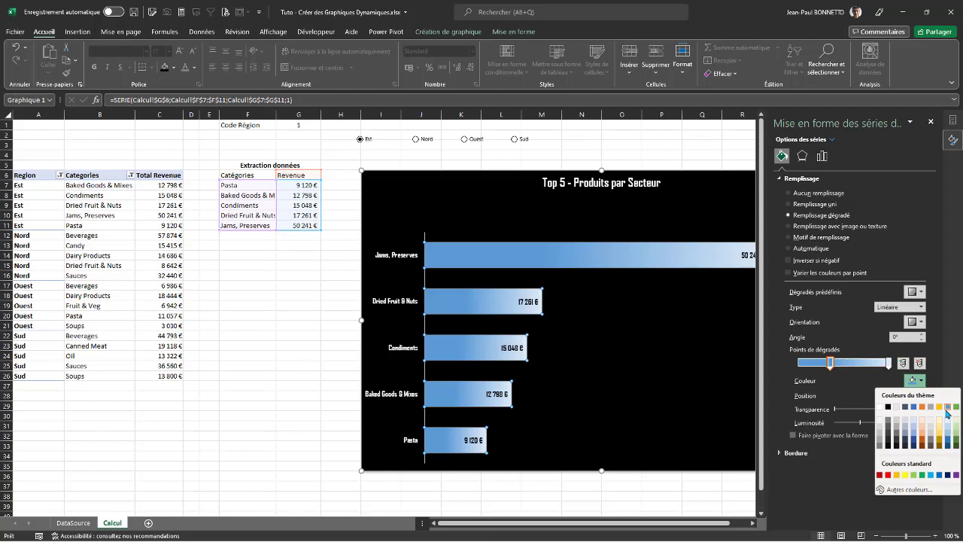
- Recolour the last gradient stop, at 100%, with the light theme blue of 60% brightness
left_click(891, 364)
left_click(891, 363)
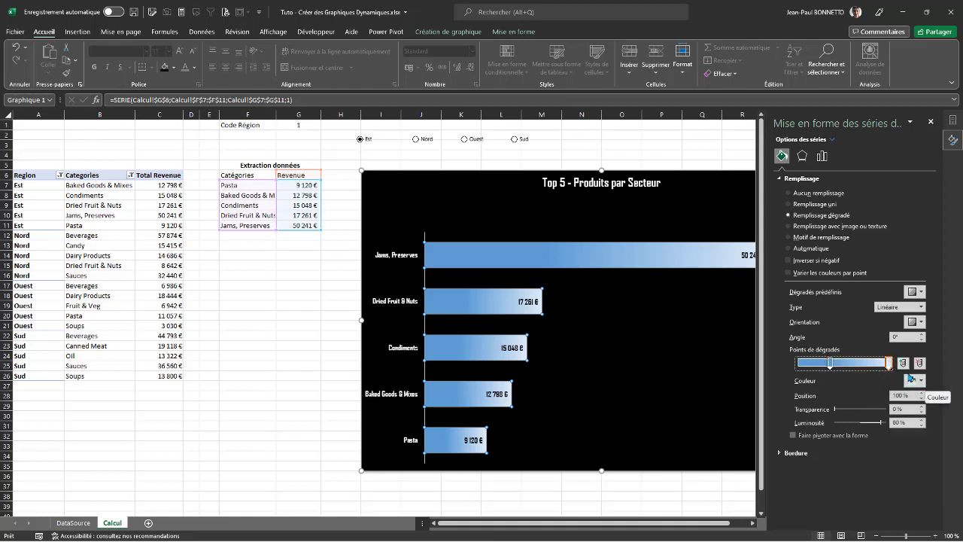
left_click(922, 381)
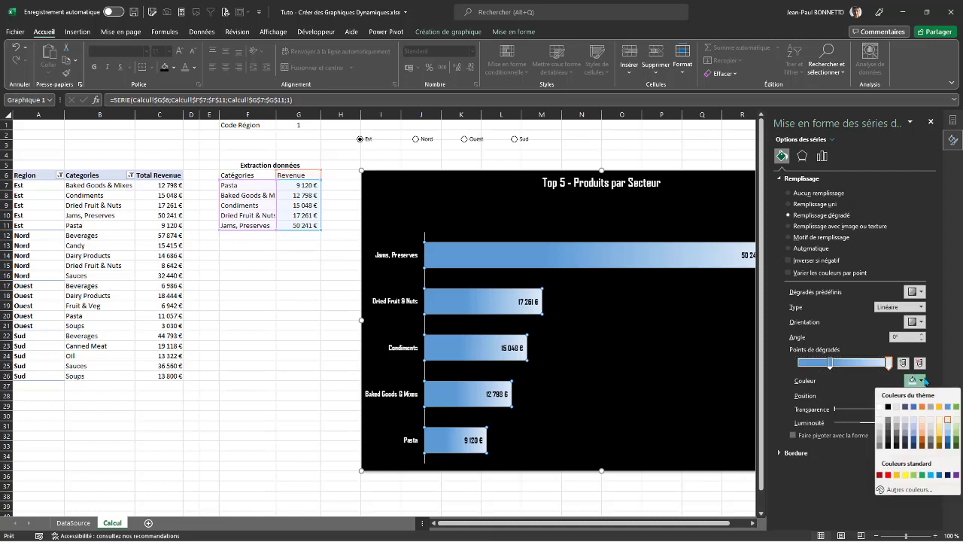
left_click(949, 429)
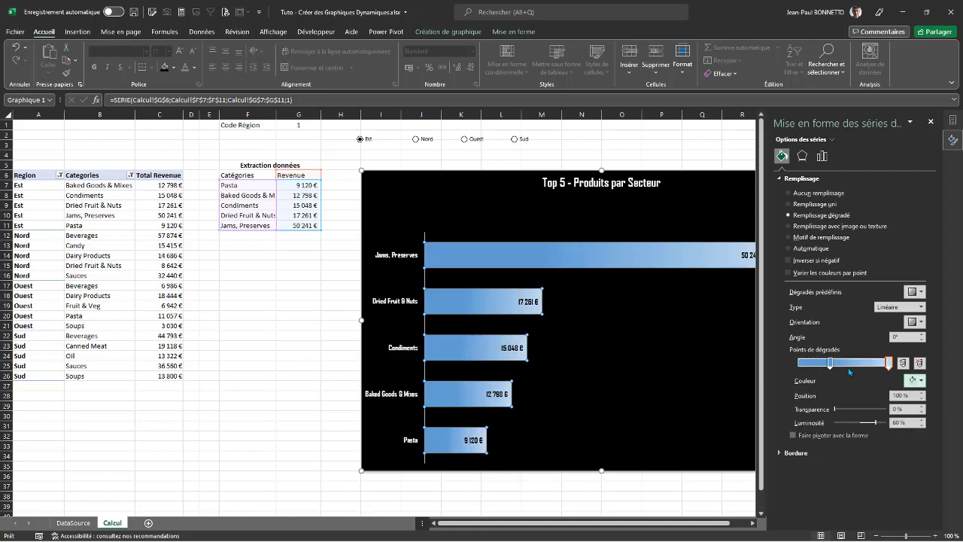
- Give the bars' linear gradient a 0° left-to-right orientation and recolour the first gradient stop with the darker theme blue
mouse_move(830, 362)
left_mouse_down()
mouse_move(841, 361)
mouse_move(831, 363)
left_mouse_up()
left_click(919, 321)
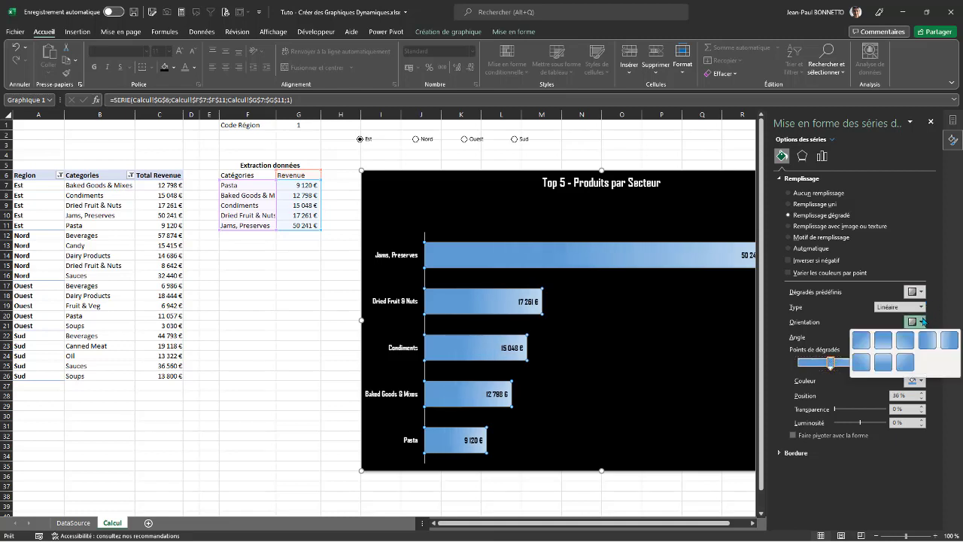
left_click(926, 344)
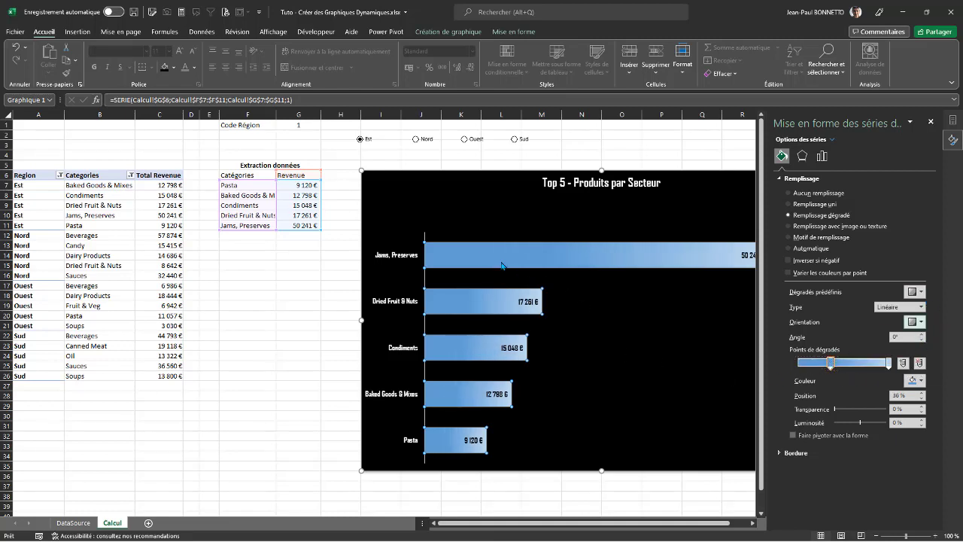
left_click(920, 380)
left_click(916, 410)
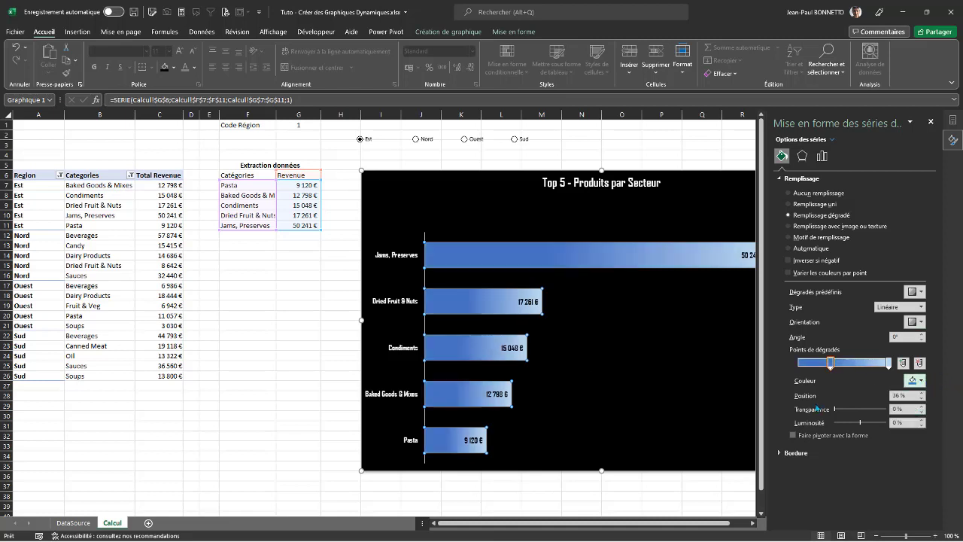
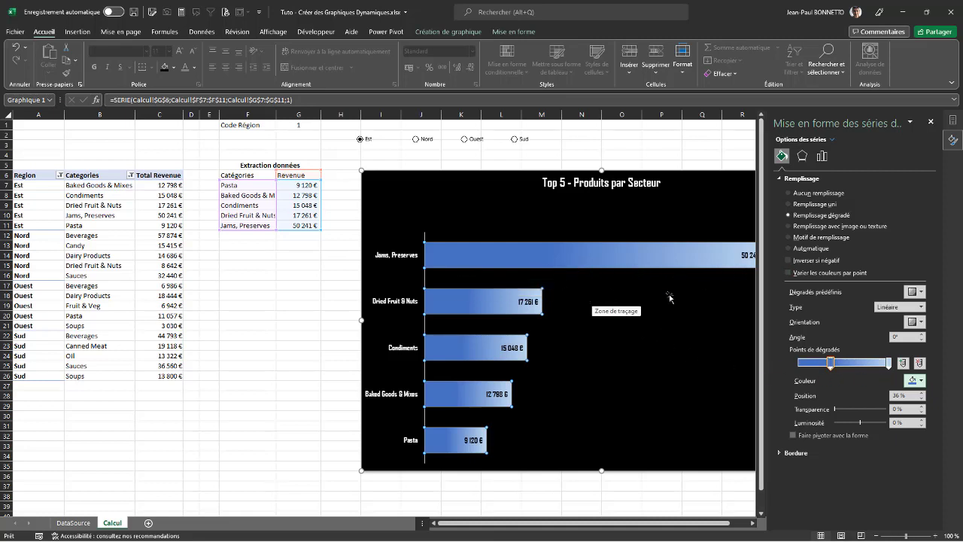
left_click(931, 121)
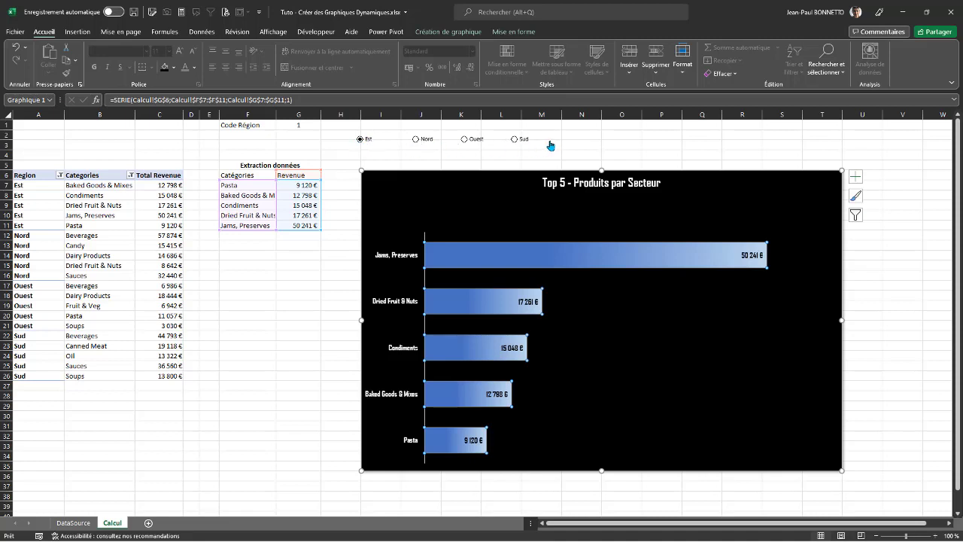
- Select the Est, Nord, Ouest and Sud option buttons together and align them by their top edges
left_click(379, 138, "ctrl")
left_click(427, 140, "ctrl")
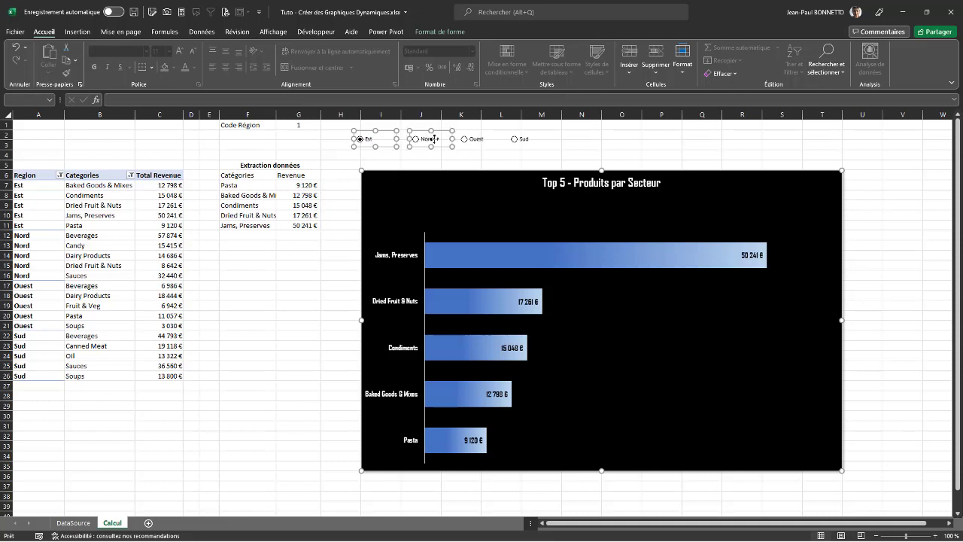
left_click(473, 140, "ctrl")
left_click(523, 142, "ctrl")
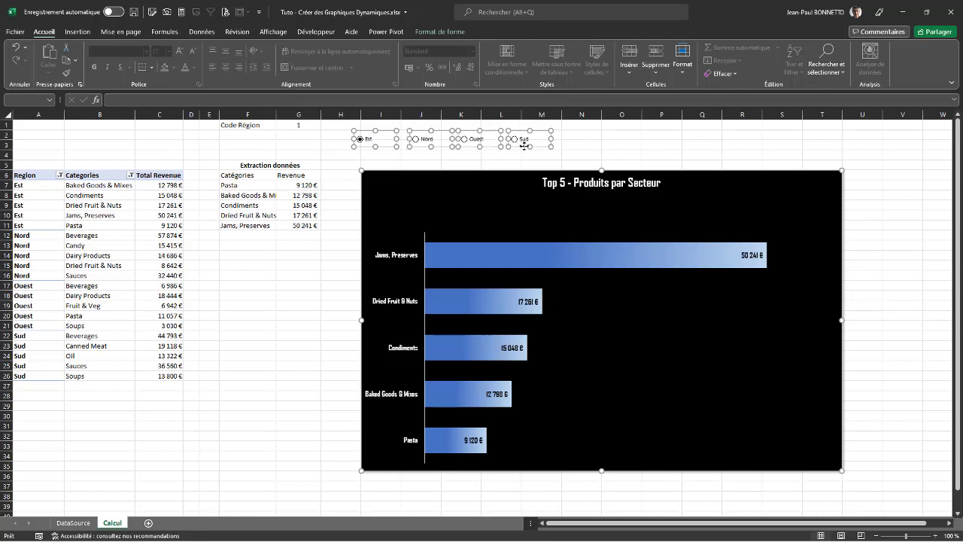
left_click(444, 34)
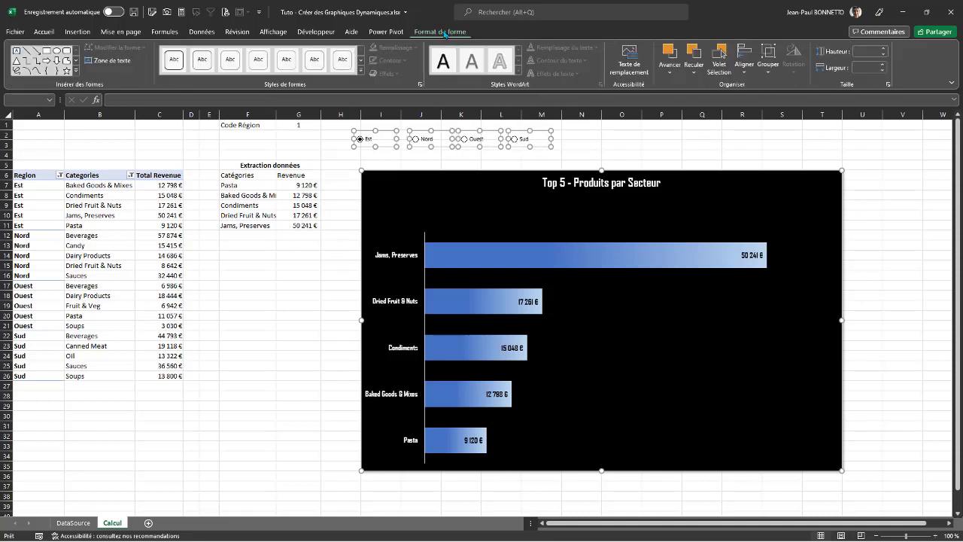
left_click(744, 60)
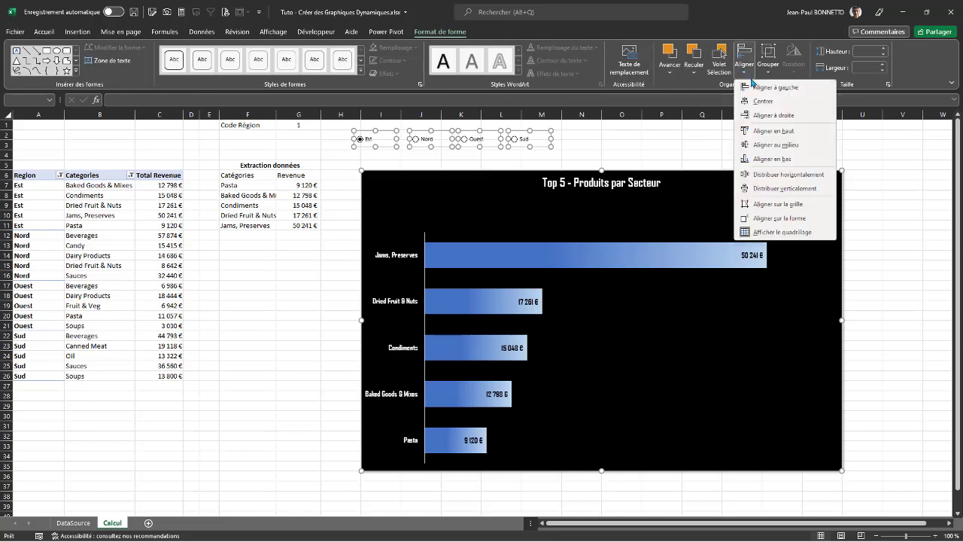
left_click(774, 131)
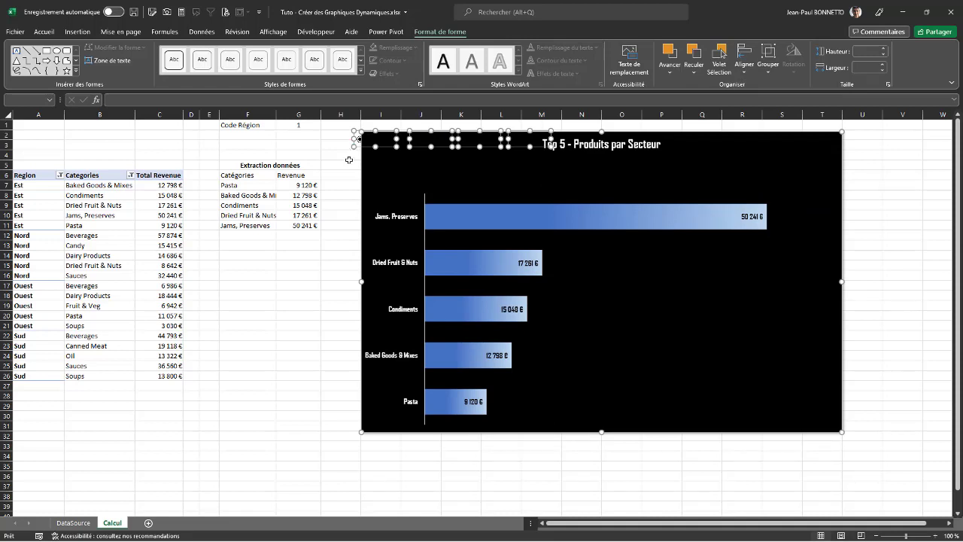
- Exclude the chart from the selection, then distribute the four region option buttons horizontally and group them
left_click(719, 138, "ctrl")
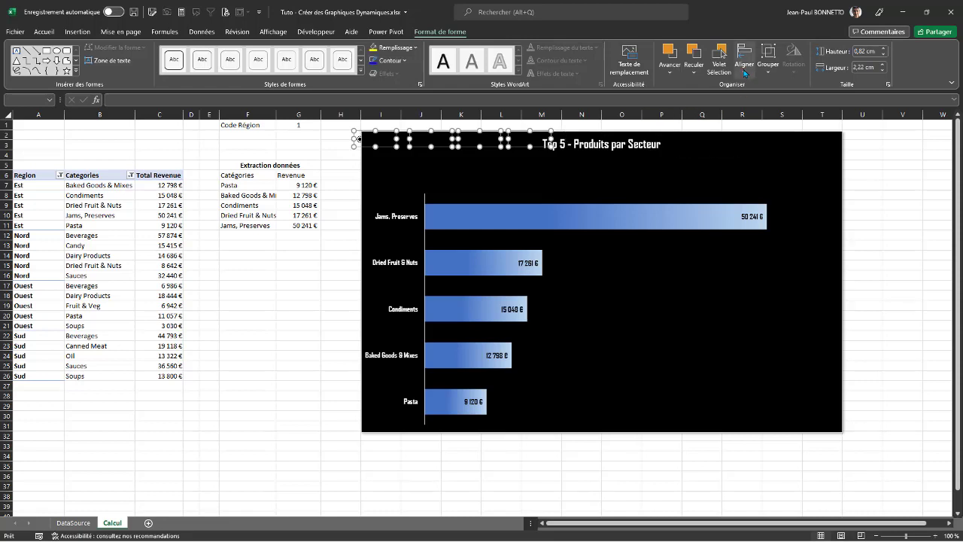
left_click(744, 68)
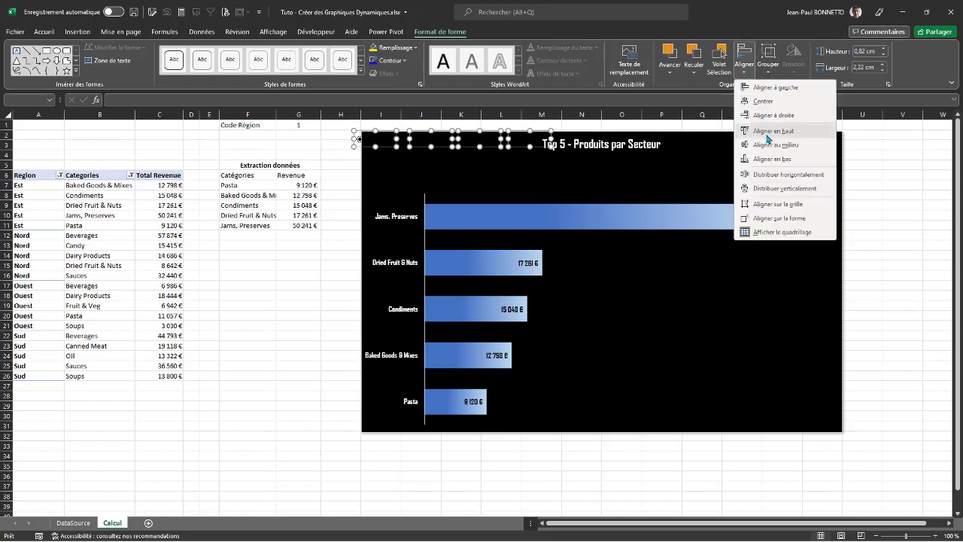
left_click(776, 179)
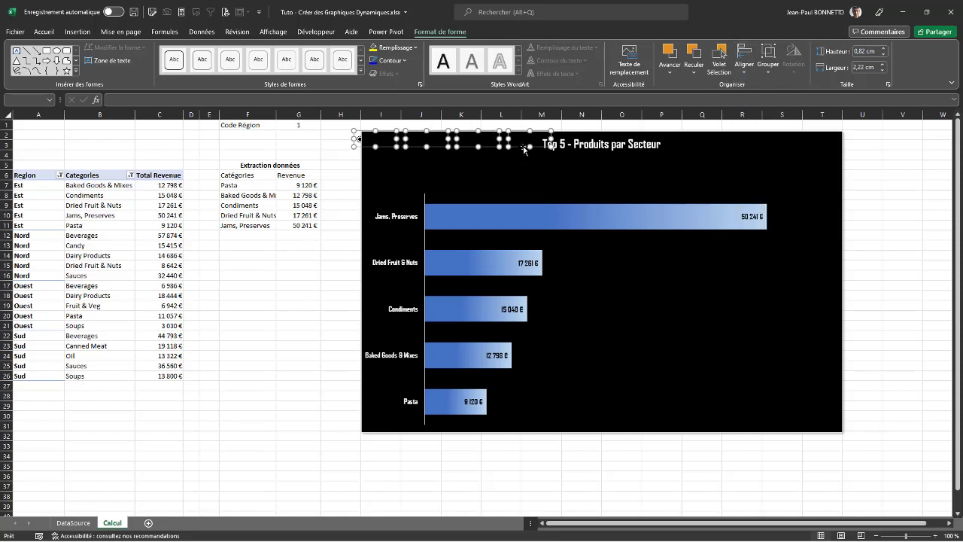
left_click(770, 72)
left_click(782, 85)
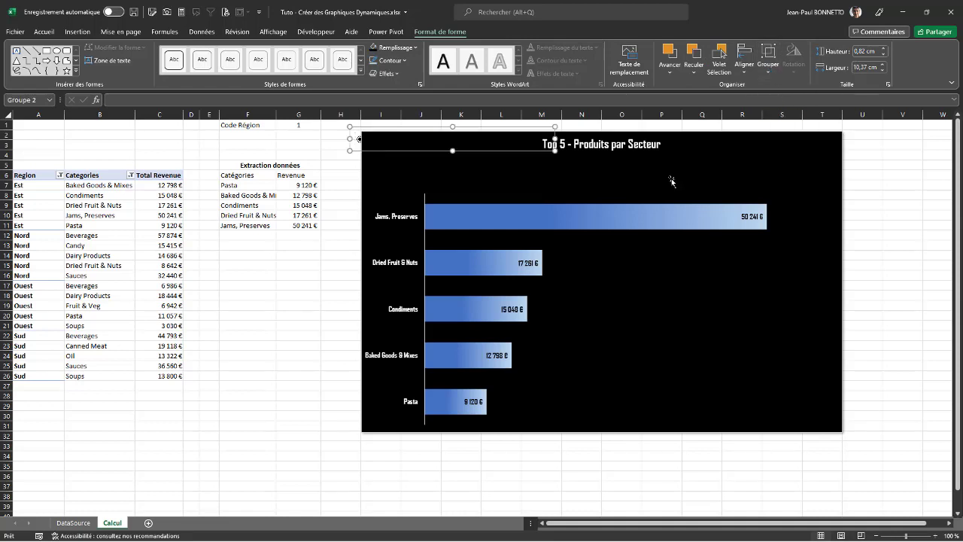
- Move the chart back down below the region option buttons and centre the option group roughly above its title
left_click_drag(692, 135, 692, 172)
right_click(550, 140)
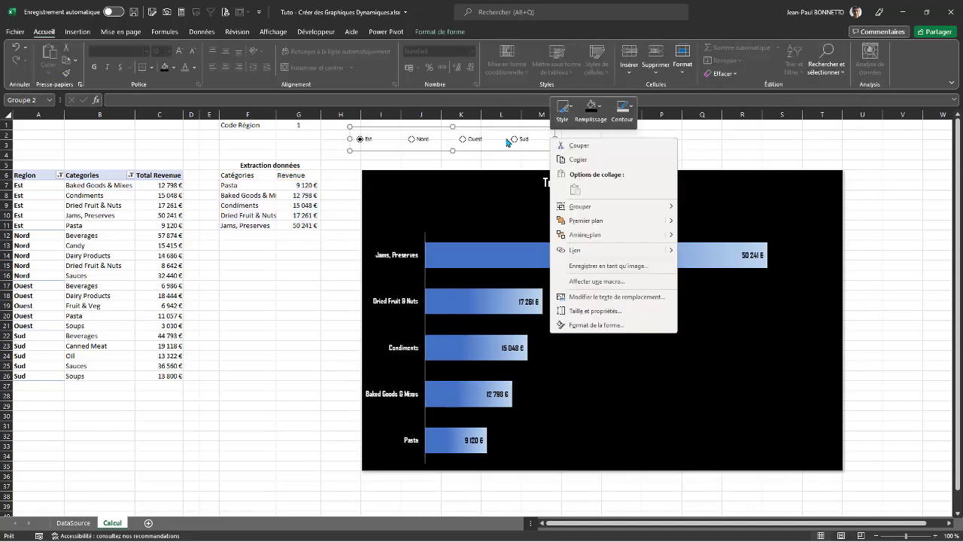
left_click(485, 153)
left_click_drag(485, 152, 630, 214)
left_click_drag(617, 174, 580, 139)
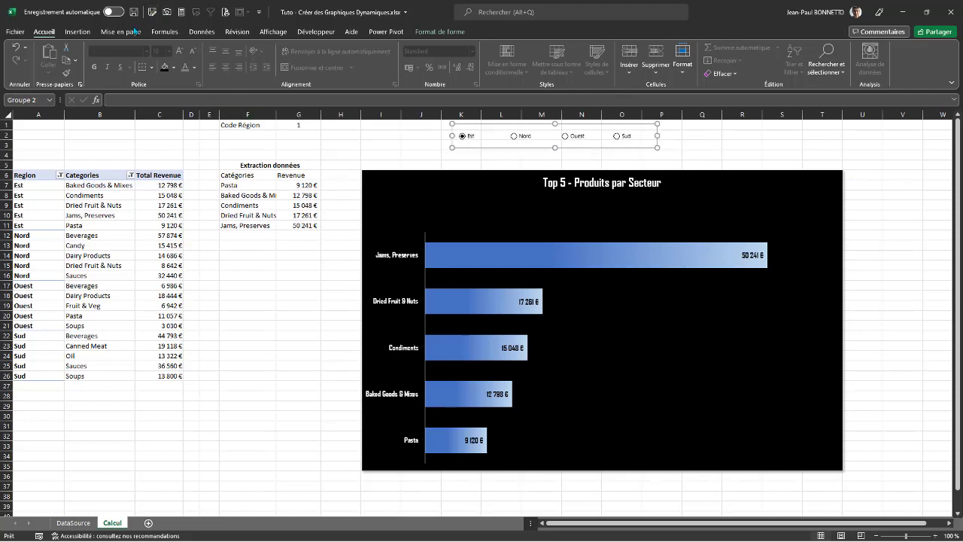
- Draw a rounded rectangle about 13.07 cm wide and 1.19 cm high, centred between the chart title and the bars
left_click(77, 31)
left_click(171, 48)
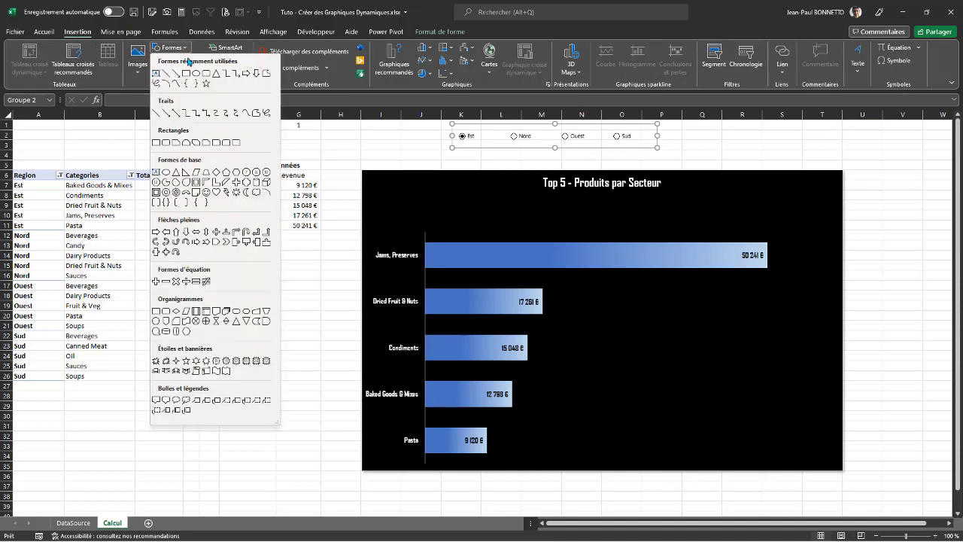
left_click(206, 75)
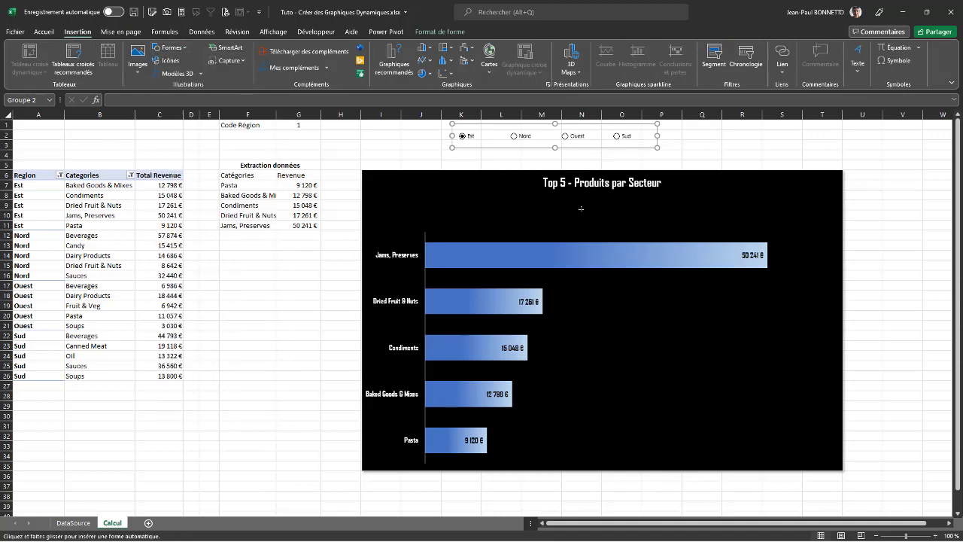
mouse_move(488, 203)
left_mouse_down()
mouse_move(509, 215)
mouse_move(735, 226)
left_mouse_up()
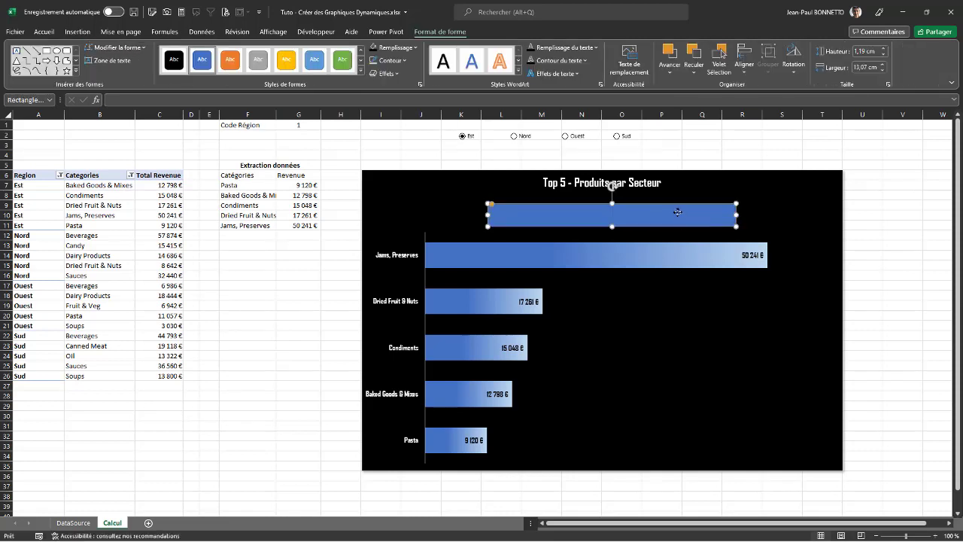
left_click_drag(678, 212, 676, 211)
left_click_drag(492, 205, 497, 207)
left_click_drag(604, 214, 602, 208)
left_click(613, 233)
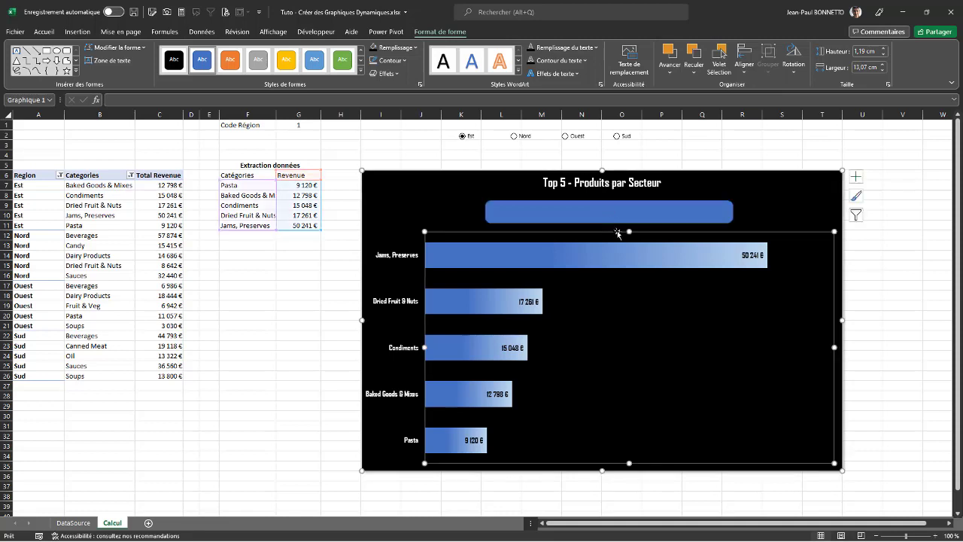
- Apply the light blue filled shape style to the rounded rectangle under the chart title
left_click(622, 214)
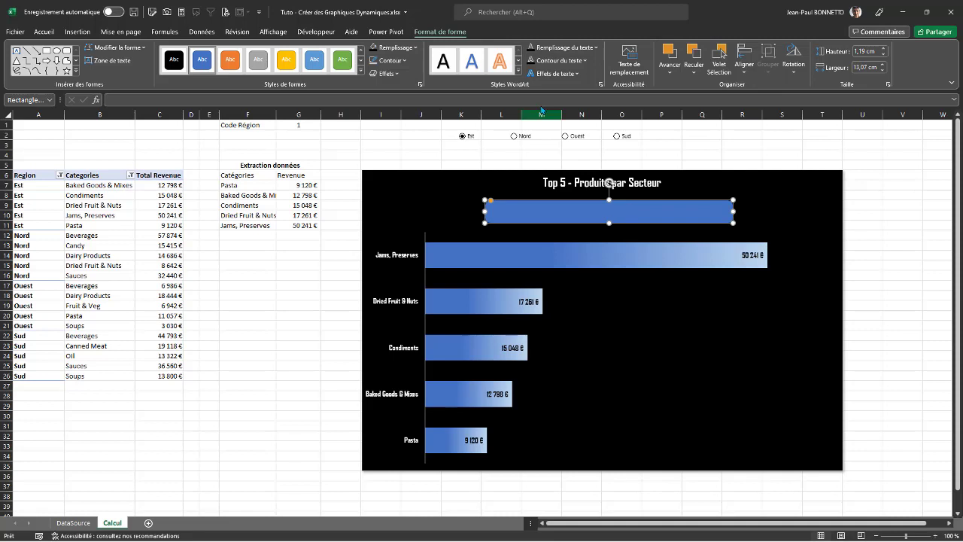
left_click(418, 50)
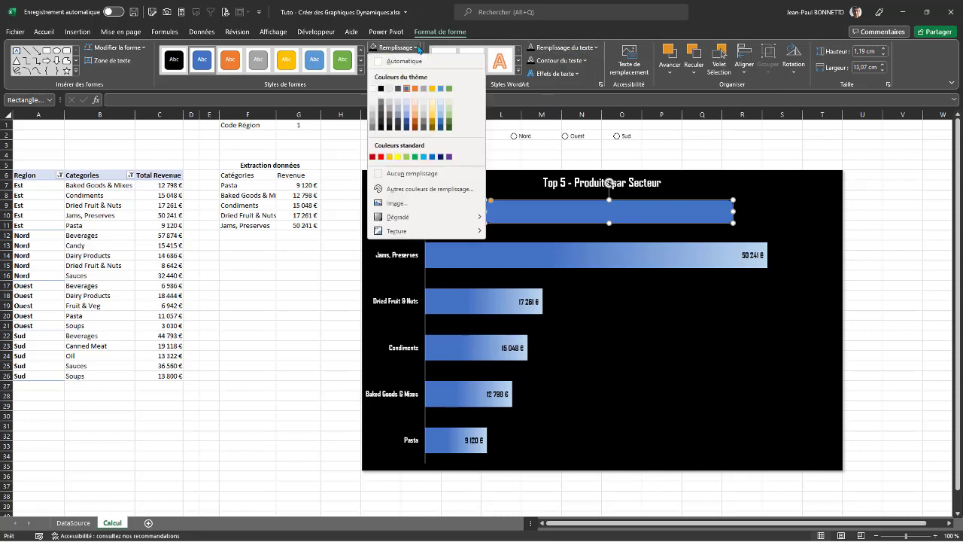
left_click(312, 60)
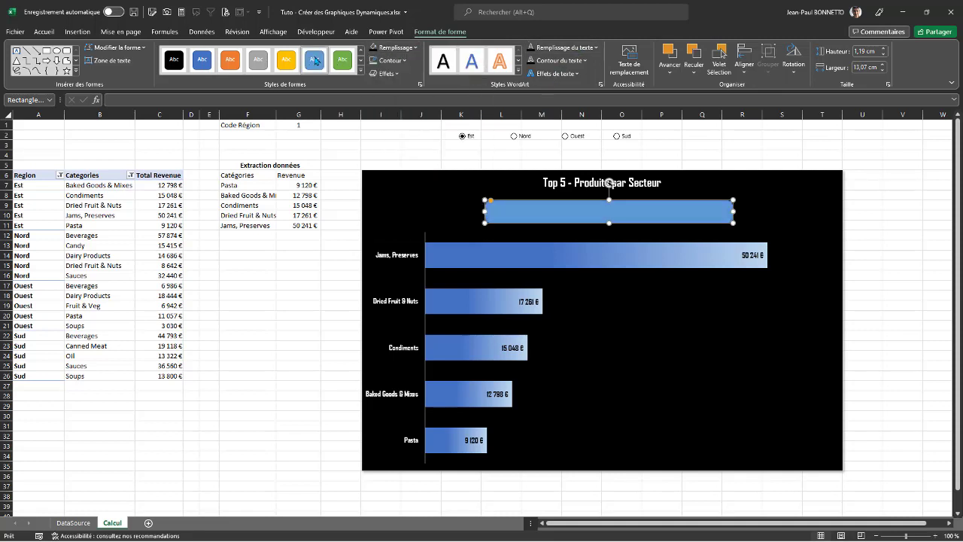
- Bring the region option group to the front over the rounded rectangle, and narrow the rectangle to about 11.67 cm
right_click(641, 135)
left_click(591, 149)
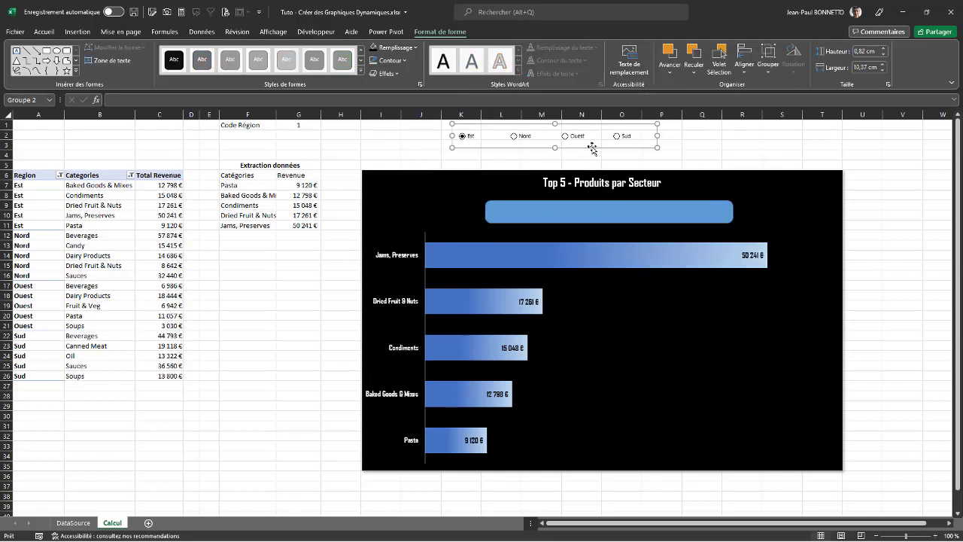
left_click_drag(591, 149, 627, 153)
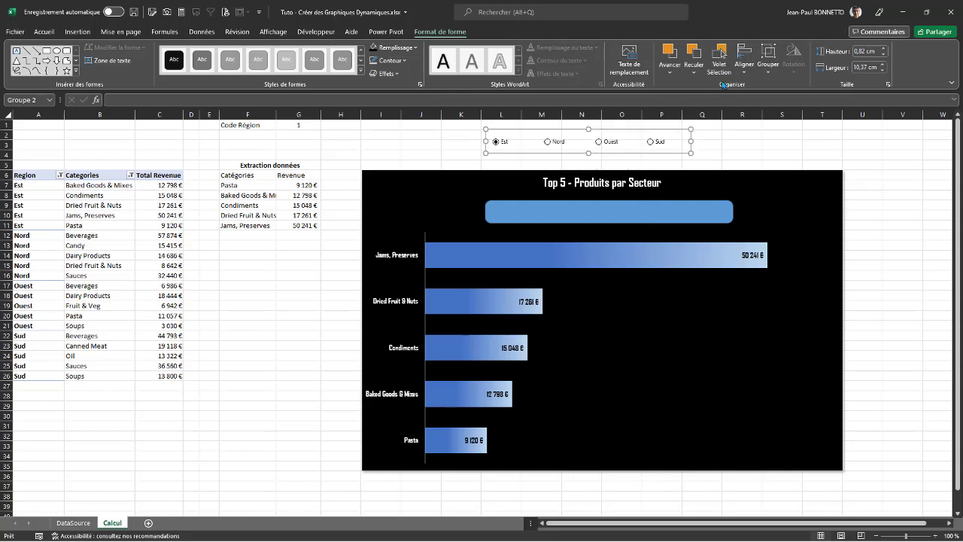
left_click(672, 72)
left_click(699, 99)
left_click_drag(649, 155, 670, 223)
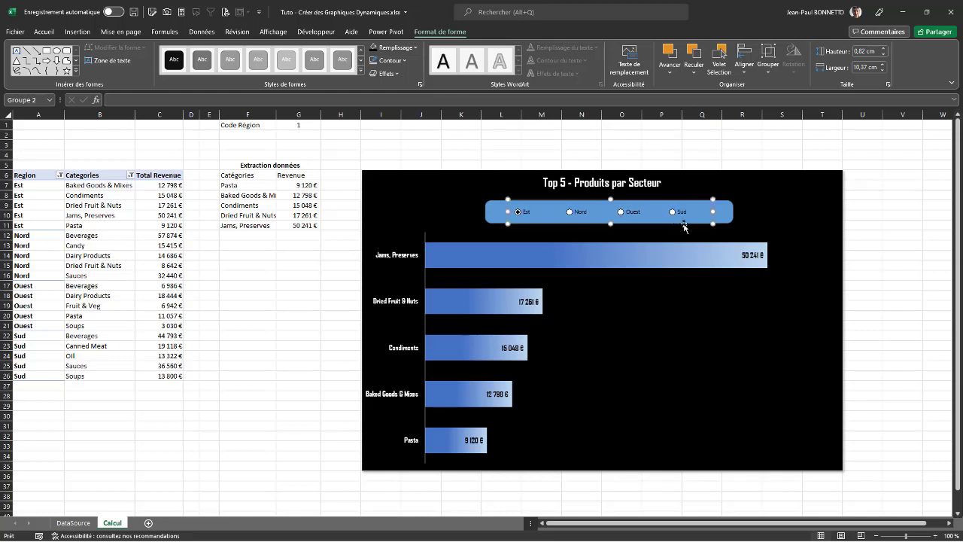
left_click(727, 215)
left_click_drag(727, 214, 682, 219)
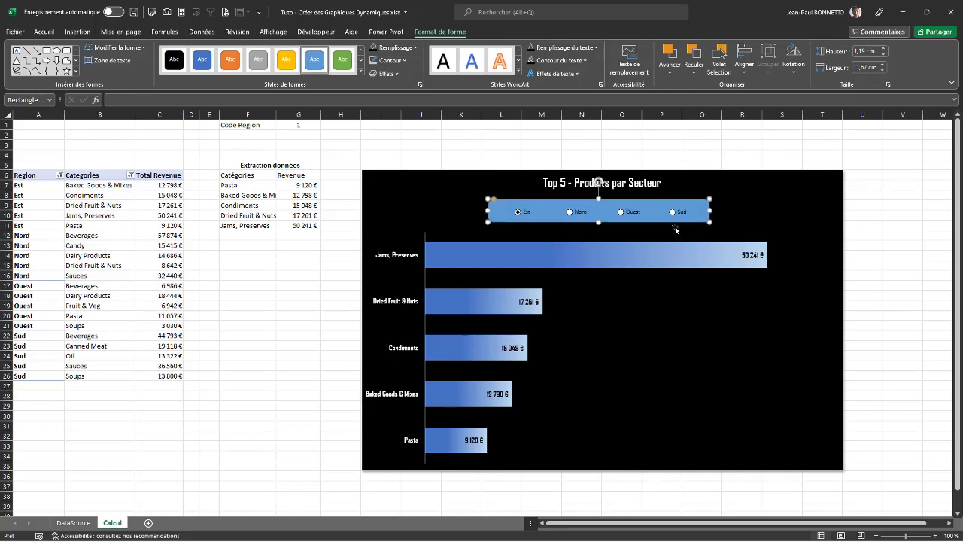
- Align the option group and the rounded rectangle by their horizontal centres and vertical middles, and group them
left_click(636, 216, "ctrl")
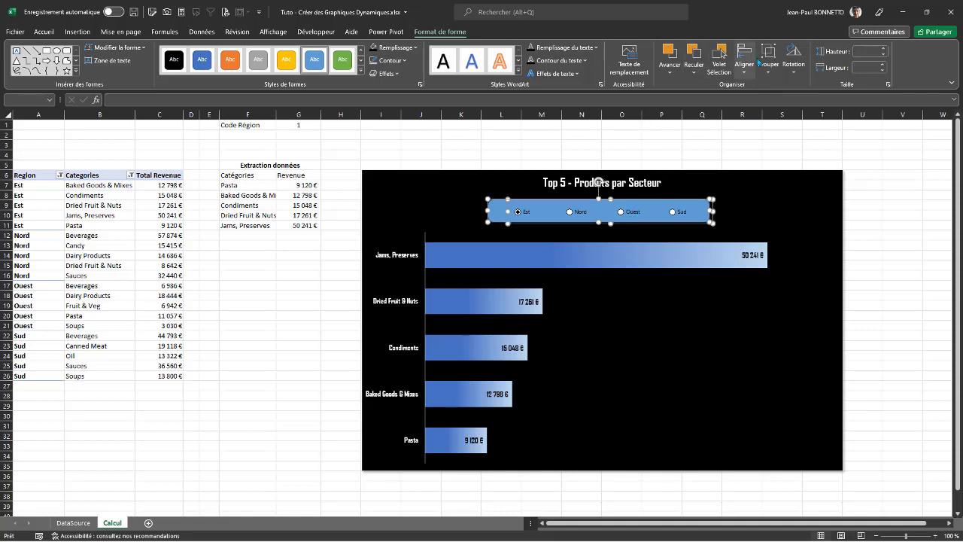
left_click(743, 66)
left_click(761, 102)
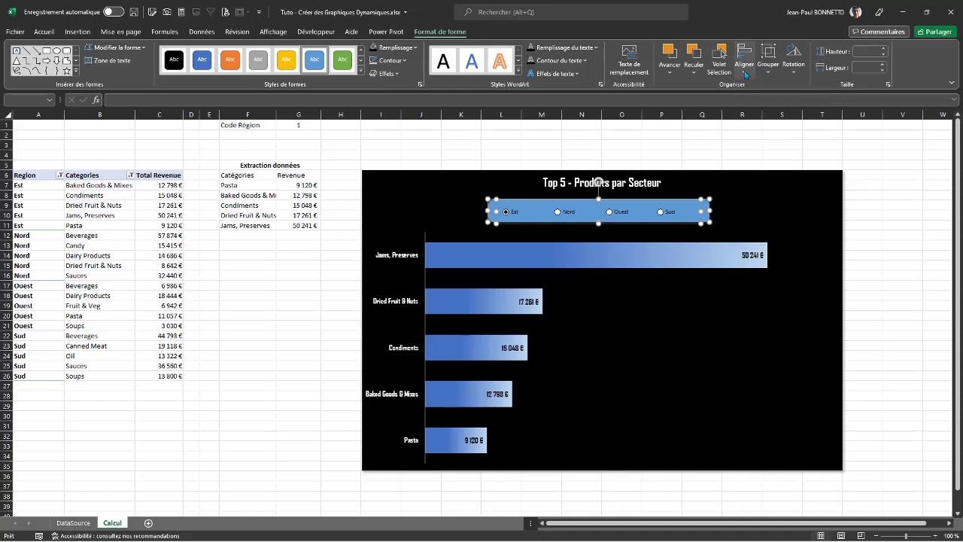
left_click(744, 66)
left_click(775, 145)
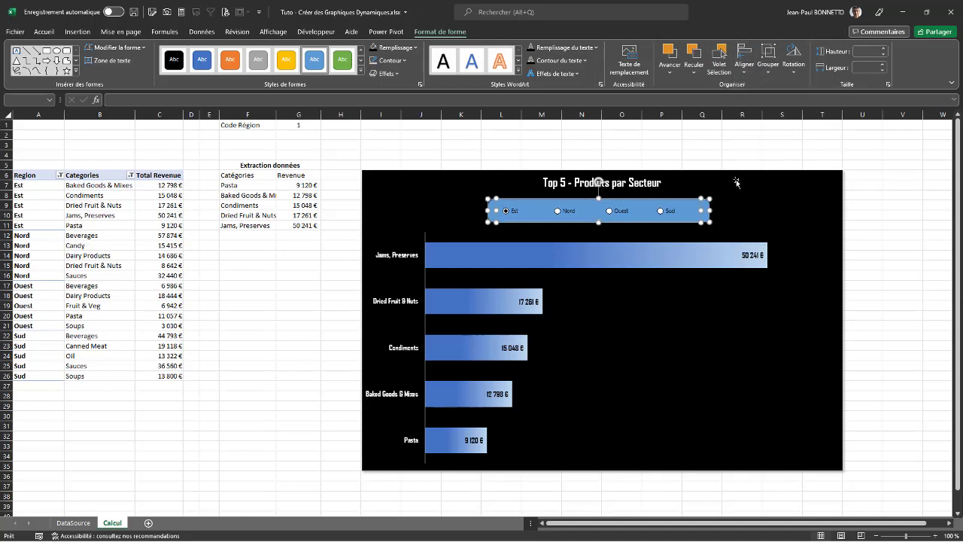
left_click(768, 66)
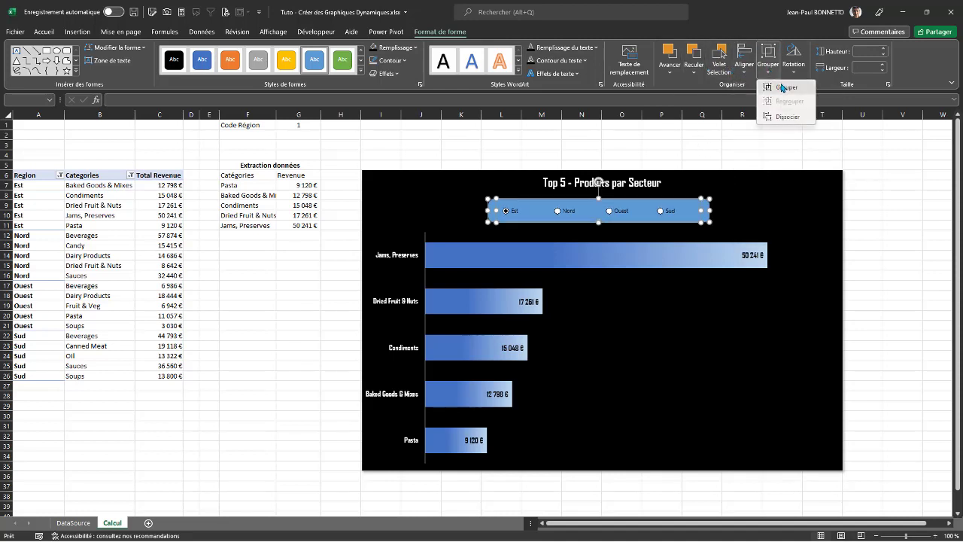
left_click(781, 91)
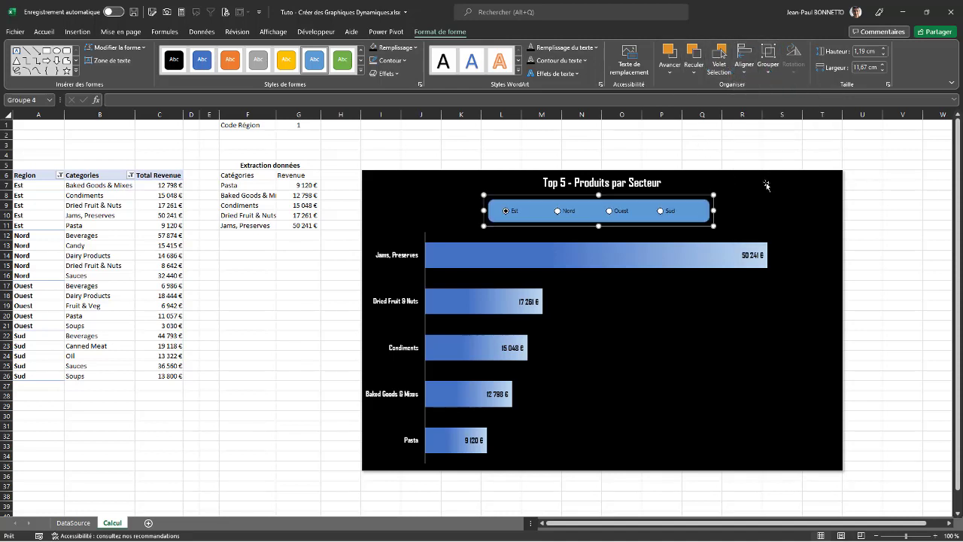
- Test the region selector by switching between Ouest, Nord, Sud and Est, ending on Nord
left_click(610, 212)
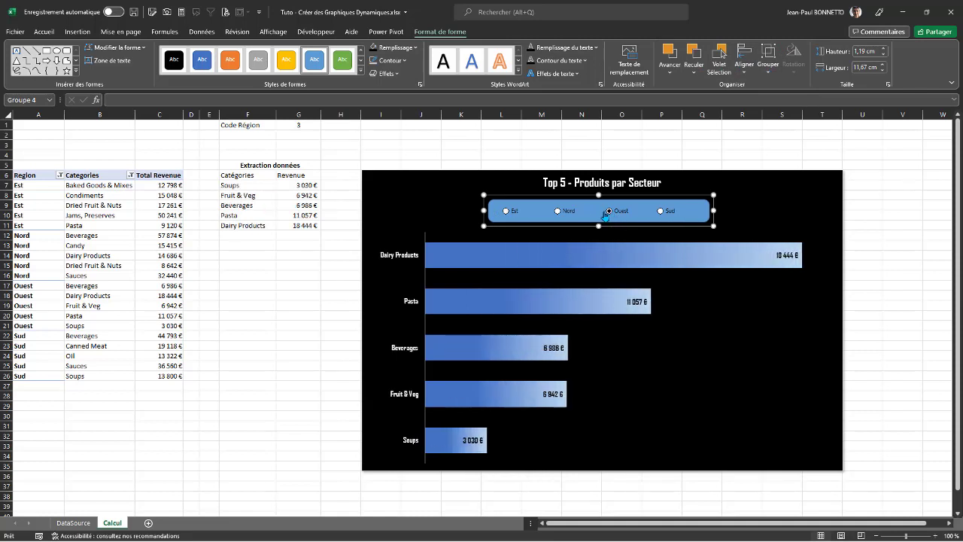
left_click(558, 212)
left_click(660, 213)
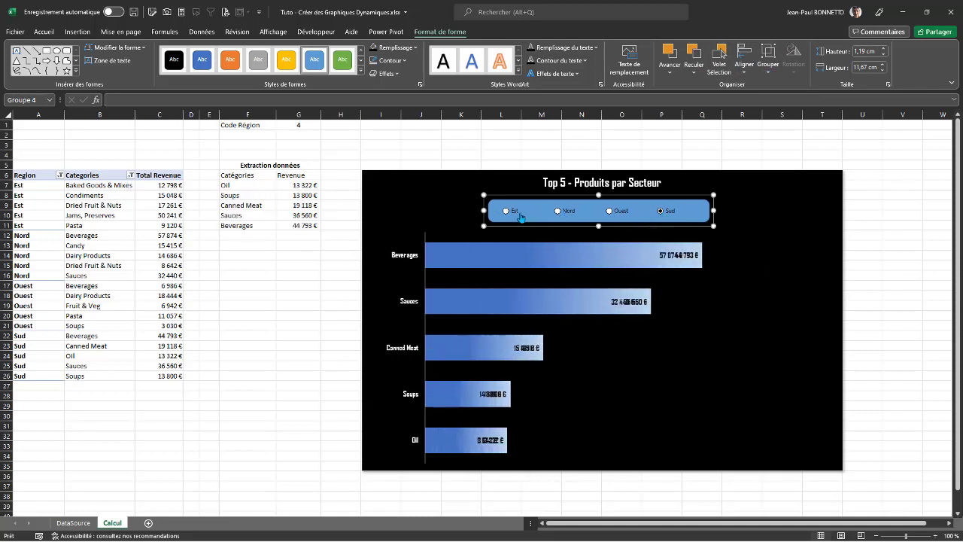
left_click(505, 211)
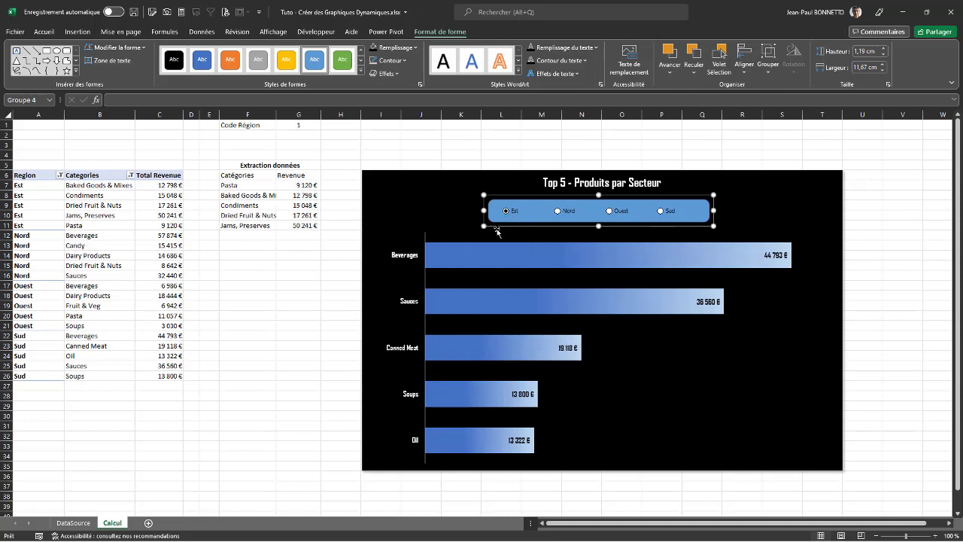
left_click(610, 211)
left_click(557, 211)
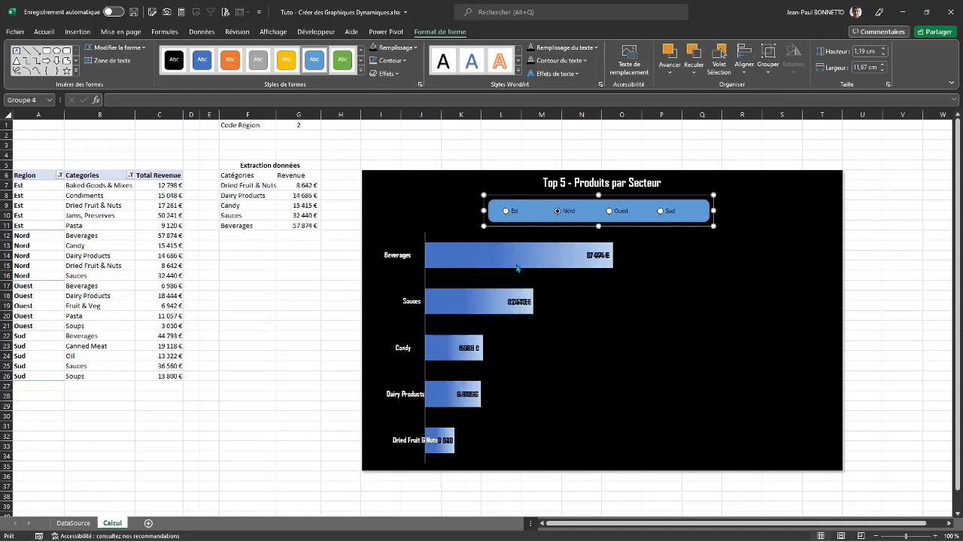
- Group the chart with the region selector and move the whole group slightly up
left_click(783, 185, "ctrl")
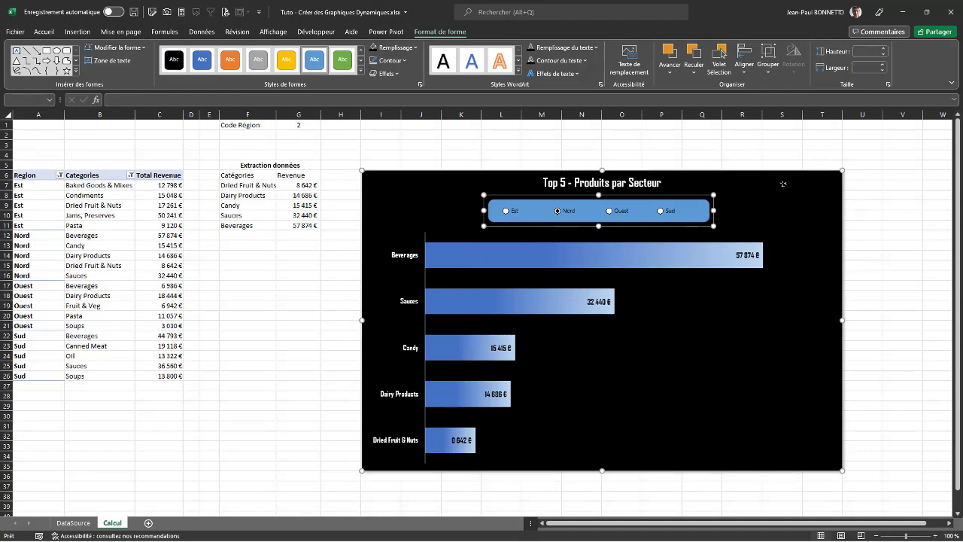
left_click(768, 60)
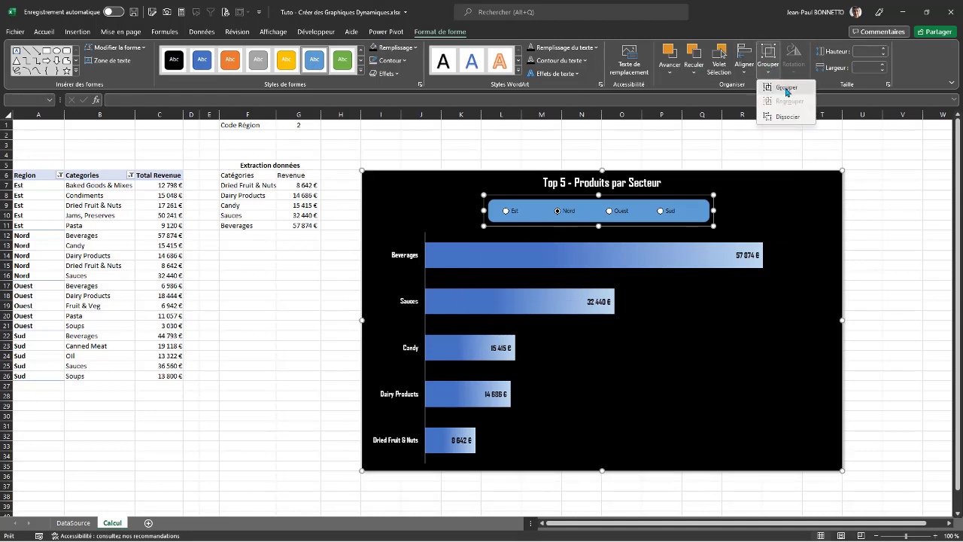
left_click(775, 84)
mouse_move(786, 166)
left_mouse_down()
mouse_move(773, 186)
mouse_move(755, 179)
mouse_move(782, 136)
mouse_move(780, 149)
left_mouse_up()
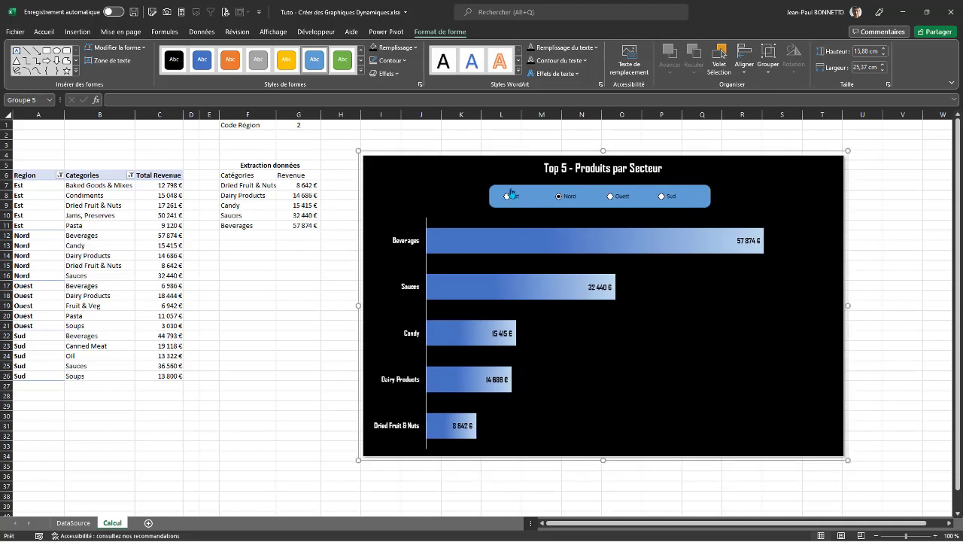
- Search the icon library for "aliment" and insert the filled female chef icon
left_click(79, 33)
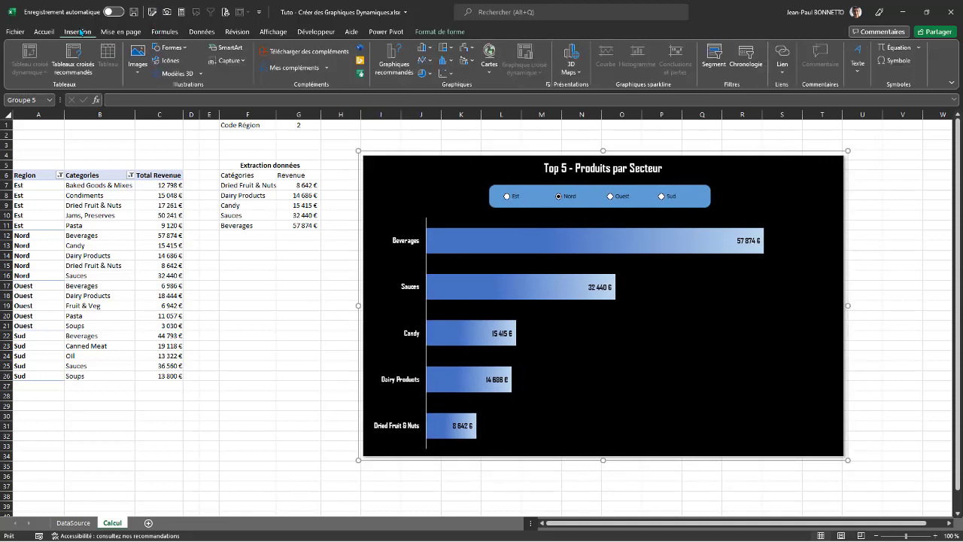
left_click(169, 60)
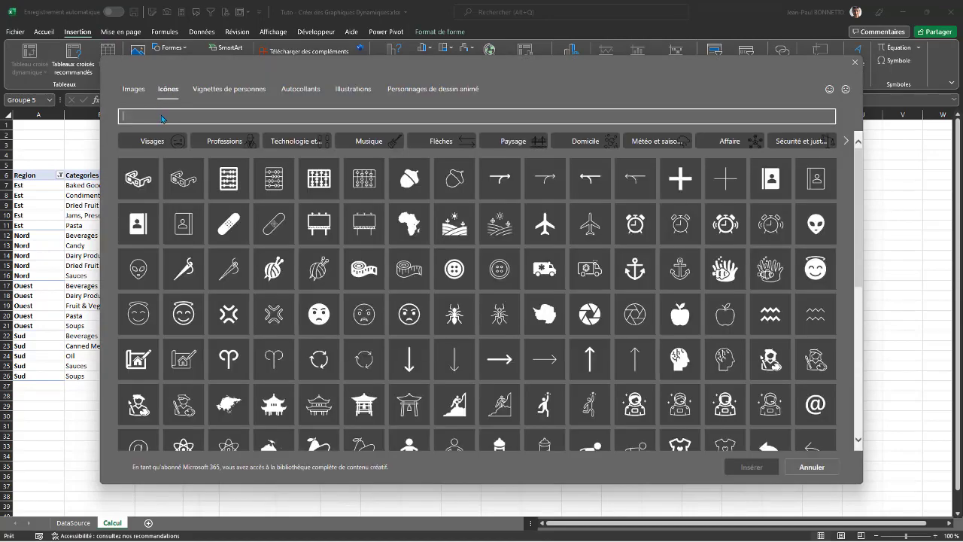
mouse_move(573, 65)
left_mouse_down()
mouse_move(555, 195)
mouse_move(588, 312)
mouse_move(574, 71)
left_mouse_up()
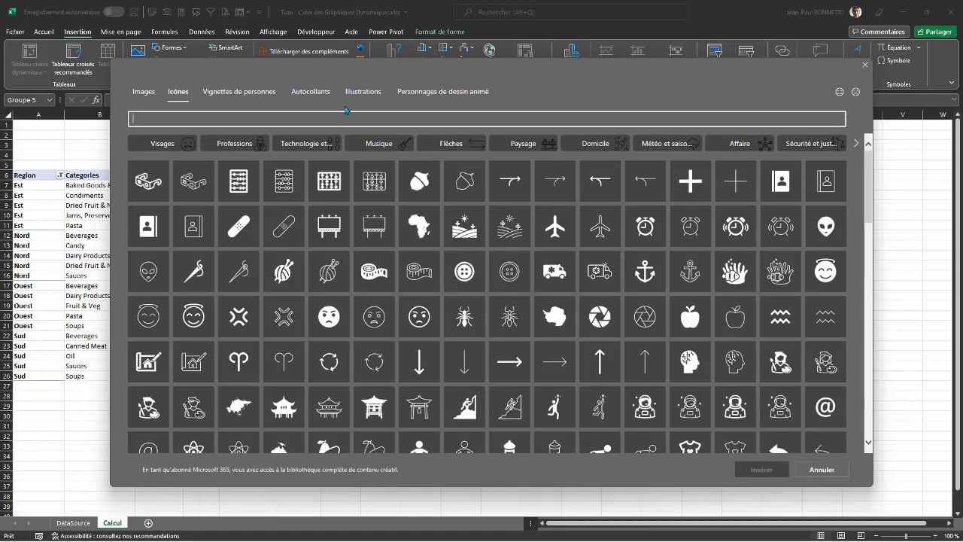
type("all")
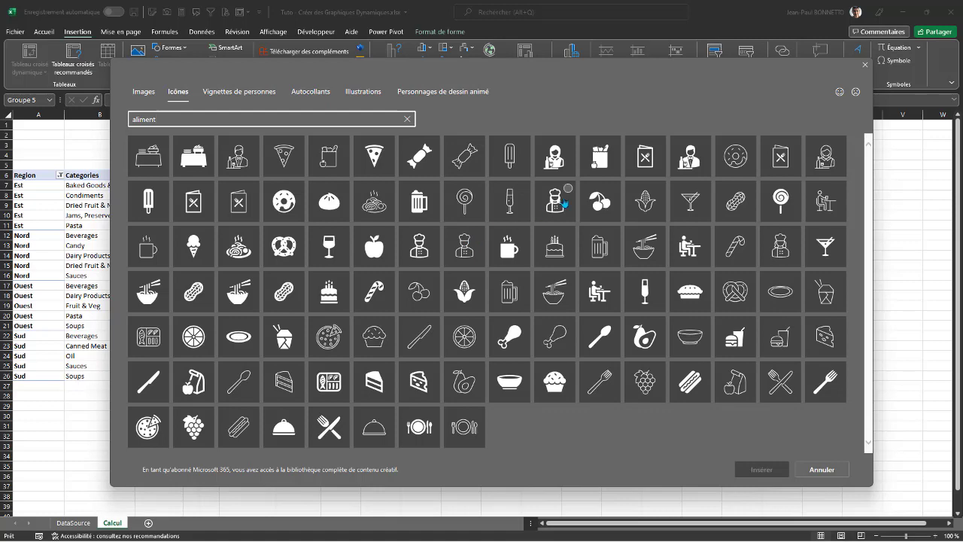
left_click(555, 201)
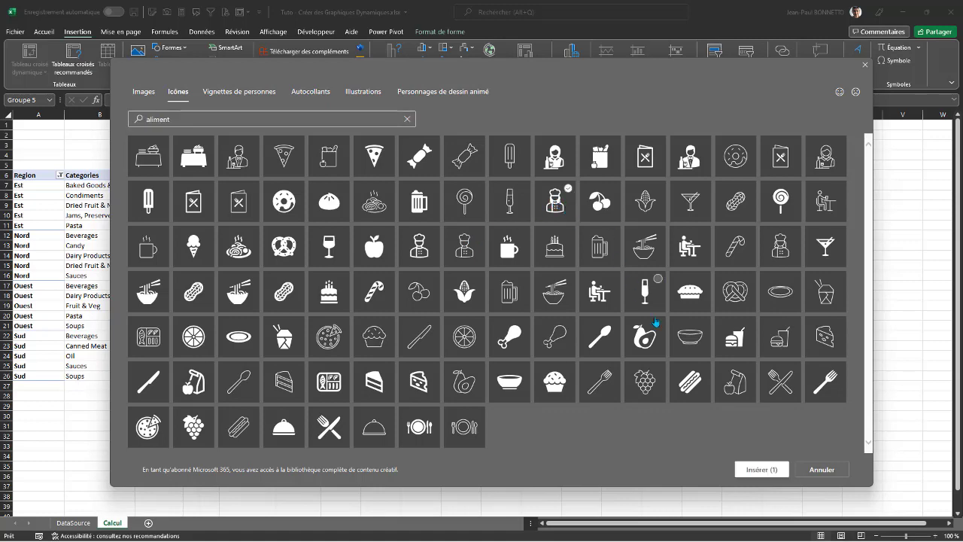
left_click(756, 469)
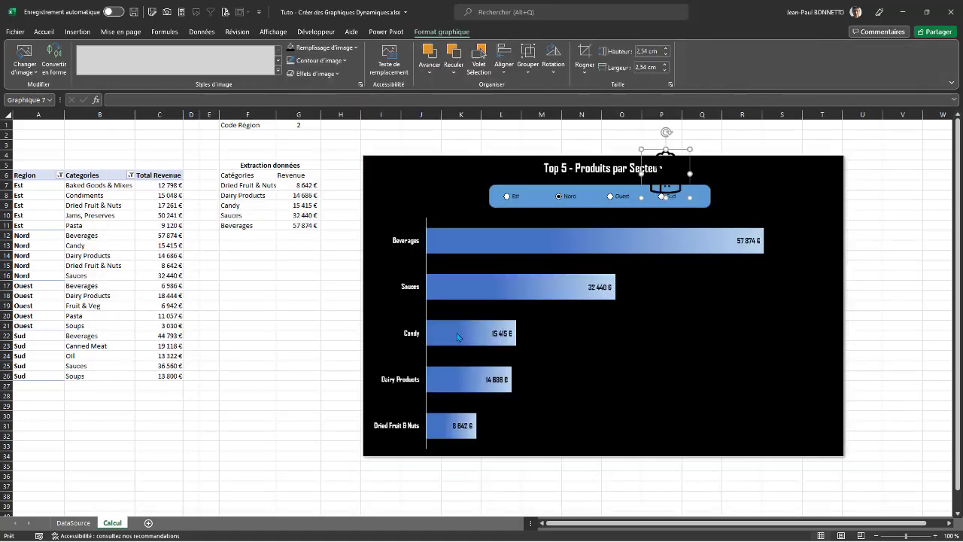
- Fill the chef icon white, shrink it to 1.48 cm and place it above the chart's category labels
left_click_drag(656, 180, 263, 297)
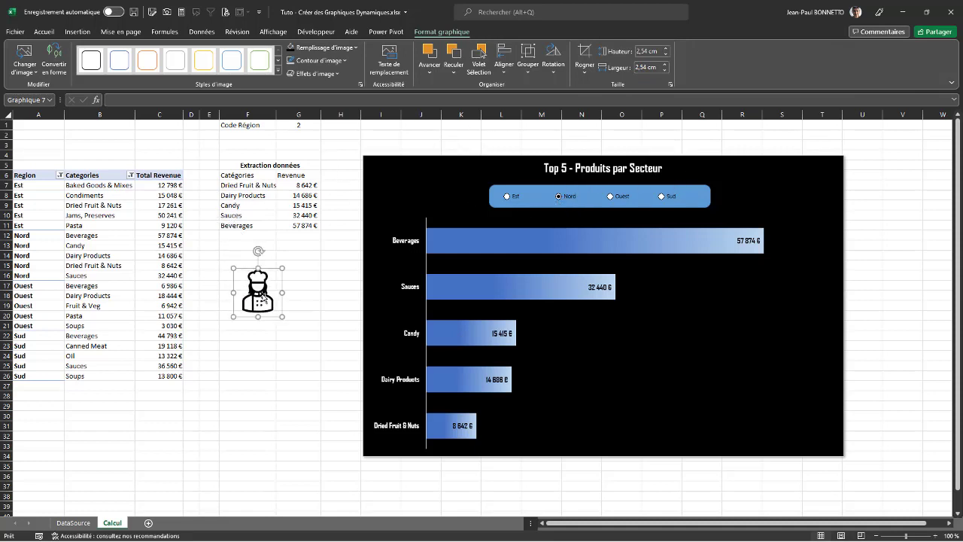
left_click(357, 48)
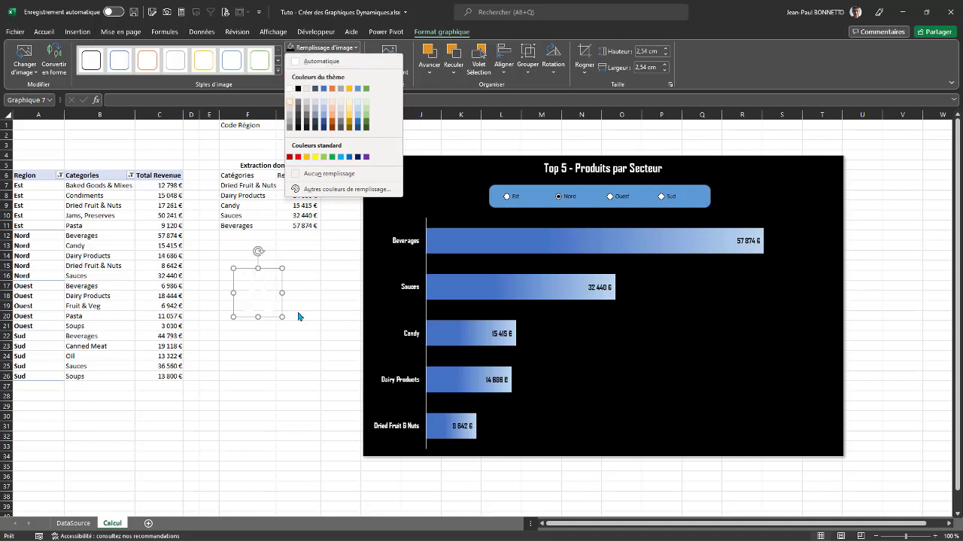
left_click(289, 89)
left_click_drag(278, 316, 404, 215)
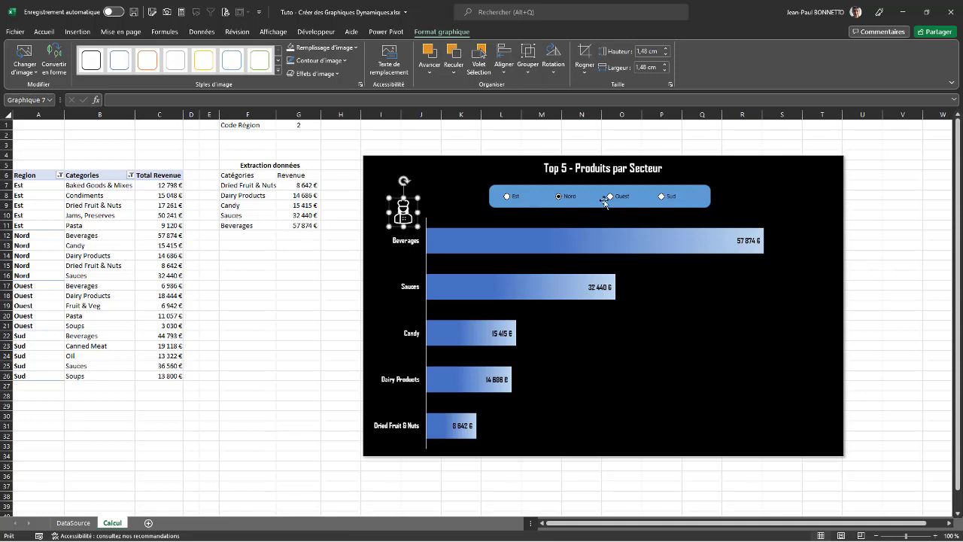
- Search the icon library for "carte" and insert the filled folded map icon with a location pin
left_click(77, 32)
left_click(167, 60)
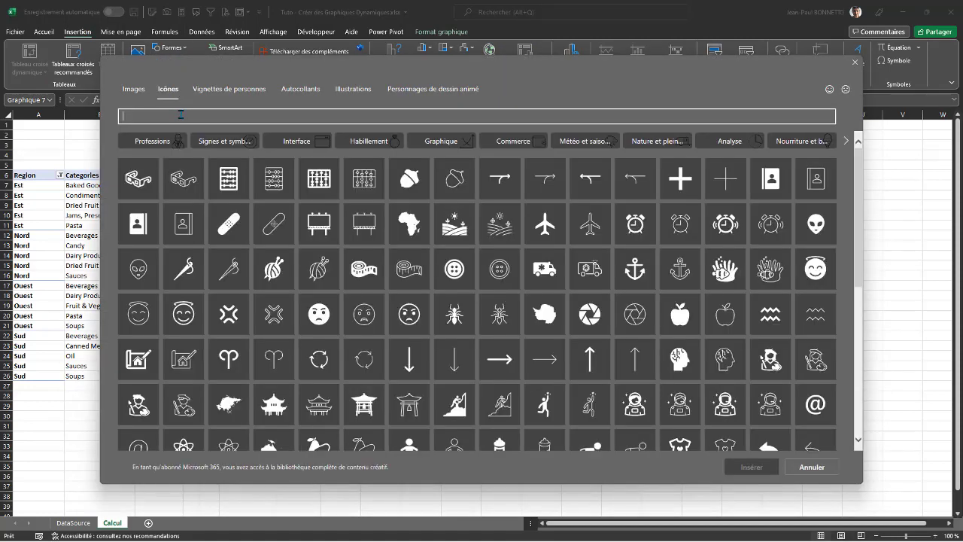
type("carte")
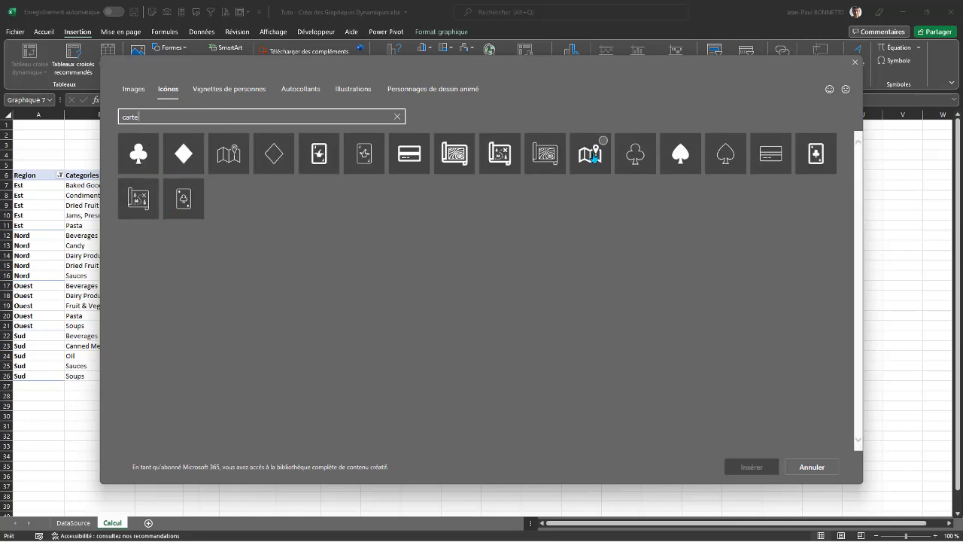
left_click(595, 155)
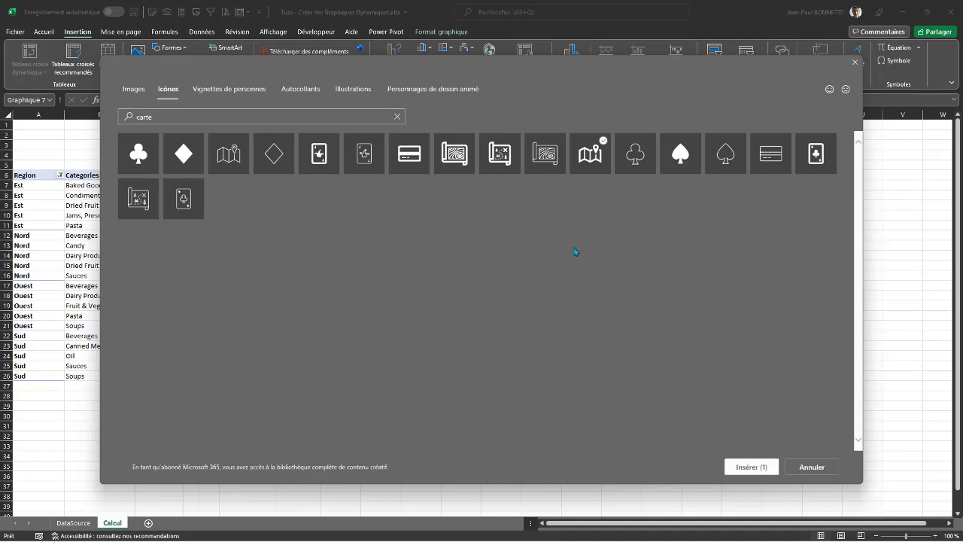
left_click(752, 465)
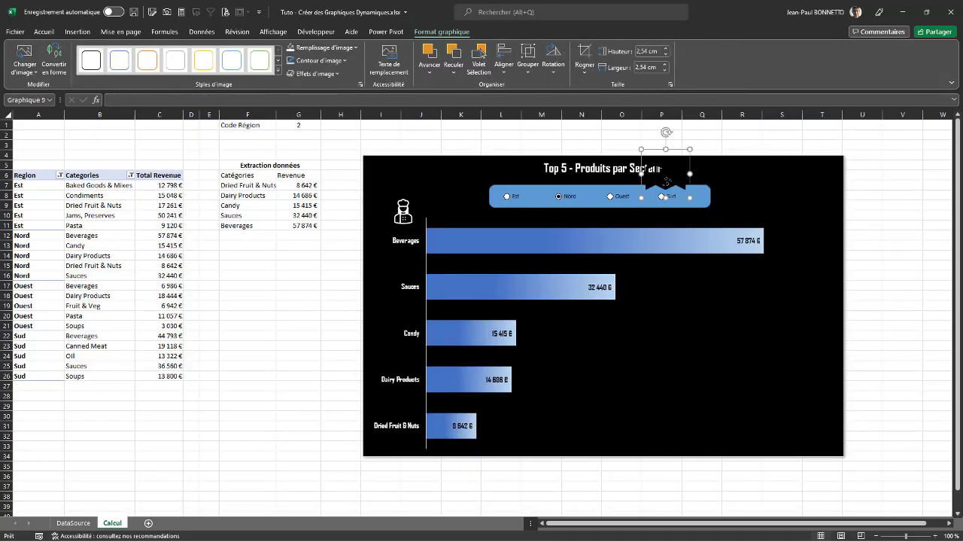
- Fill the map icon white, size it to 1.48 cm beside the Sud option, and fine-tune both icons' positions
left_click_drag(667, 180, 737, 200)
left_click(289, 50)
left_click_drag(400, 210, 408, 205)
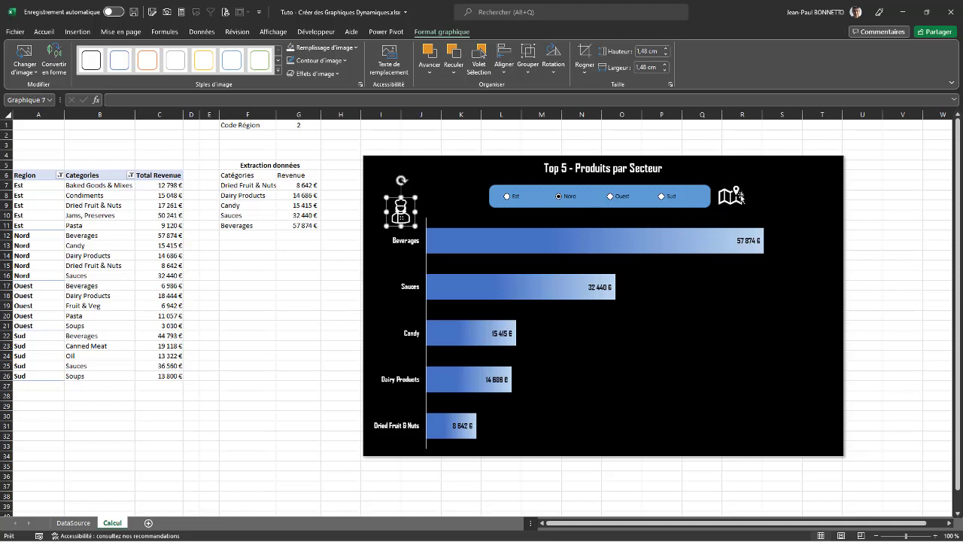
left_click(737, 197)
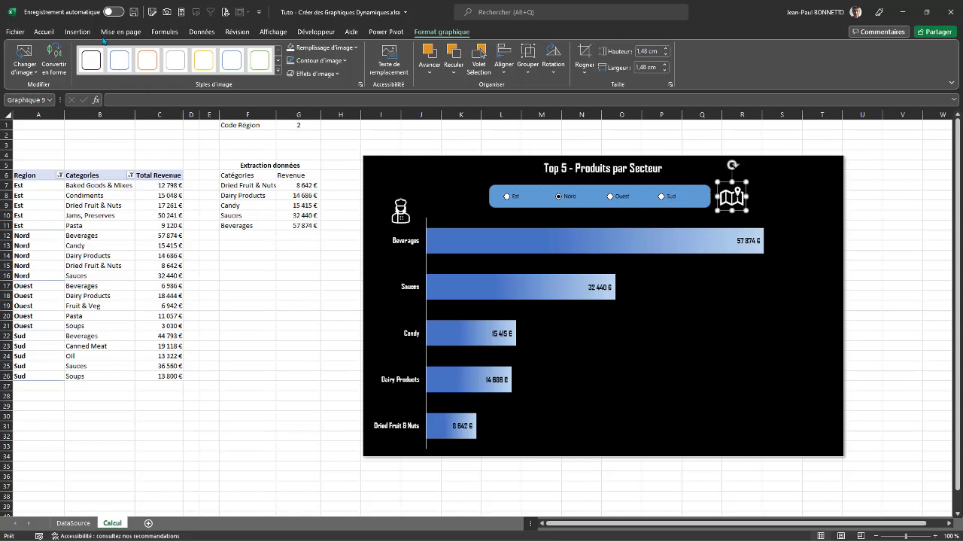
- Insert the outlined winners' podium icon found with "podium", and place it in white at 1.11 cm just before the chart title
left_click(77, 32)
left_click(167, 60)
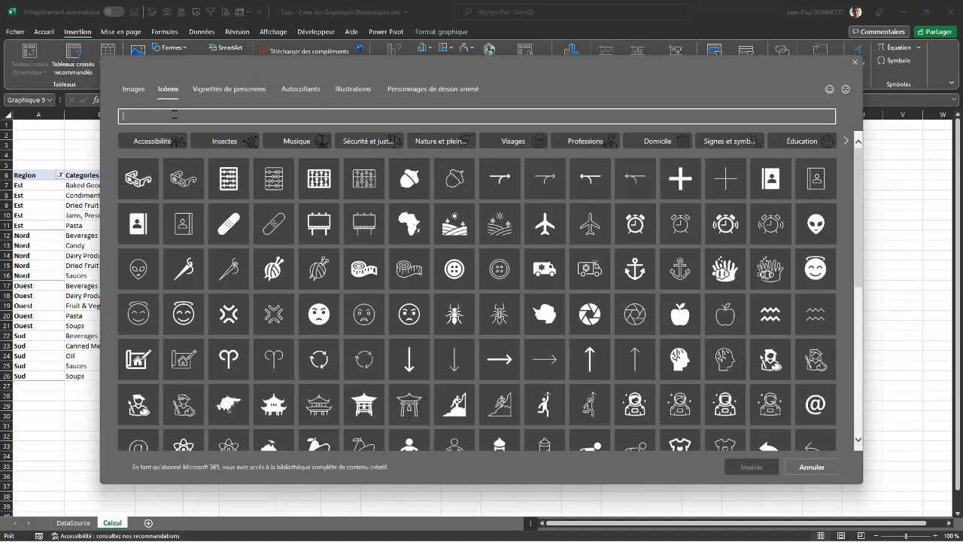
type("podi")
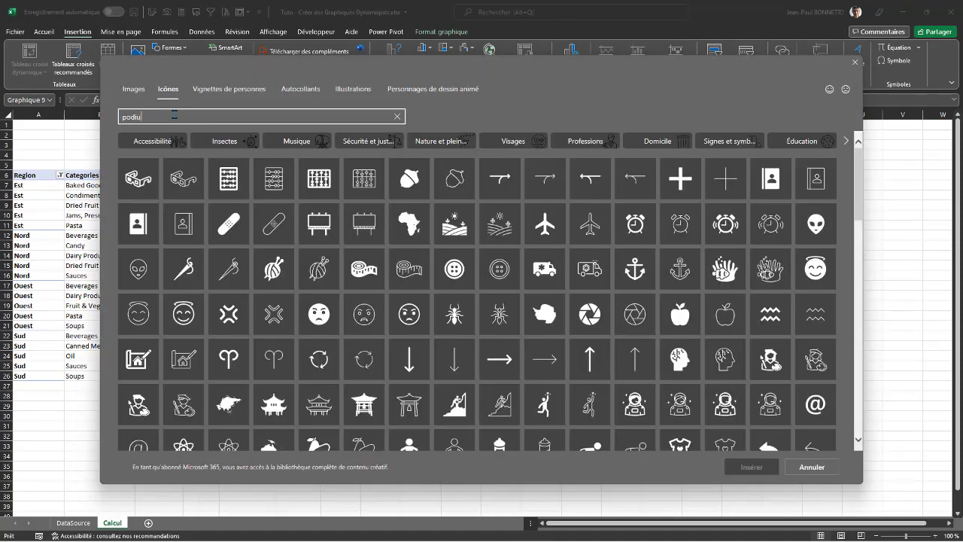
type("u")
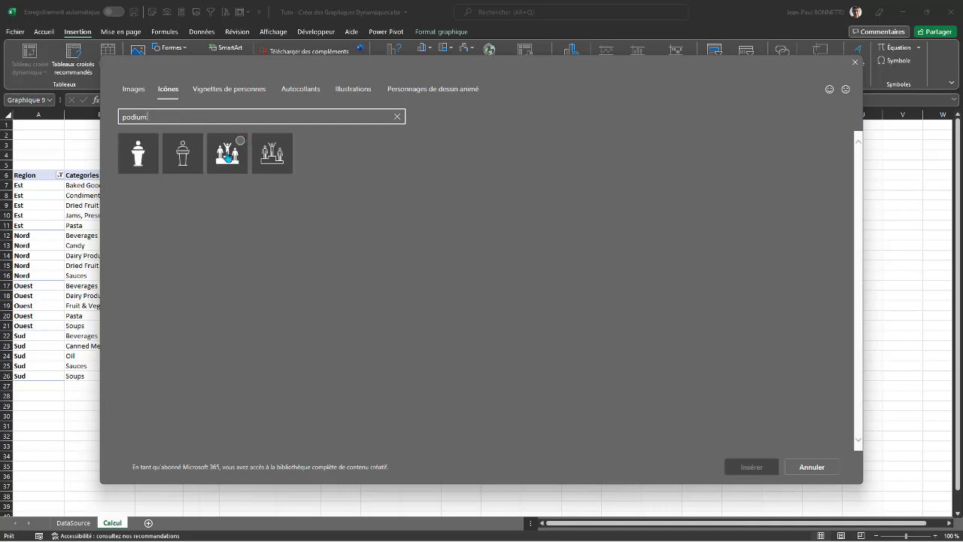
left_click(226, 159)
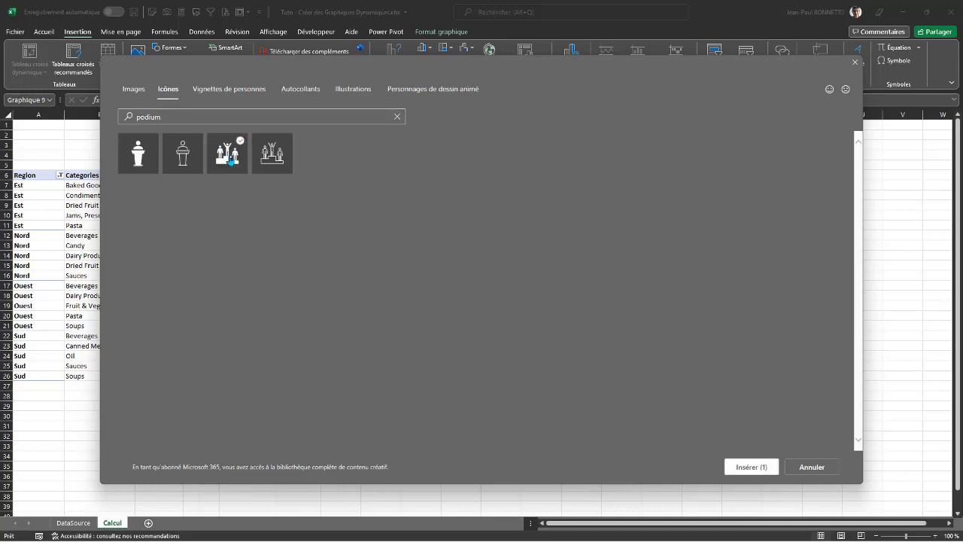
left_click(272, 154)
left_click(239, 140)
left_click(752, 466)
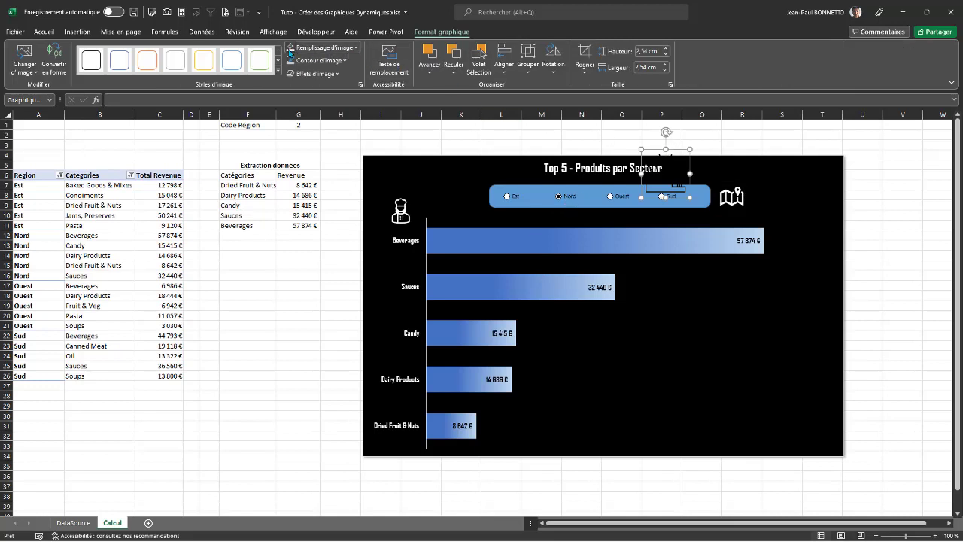
left_click_drag(674, 185, 538, 172)
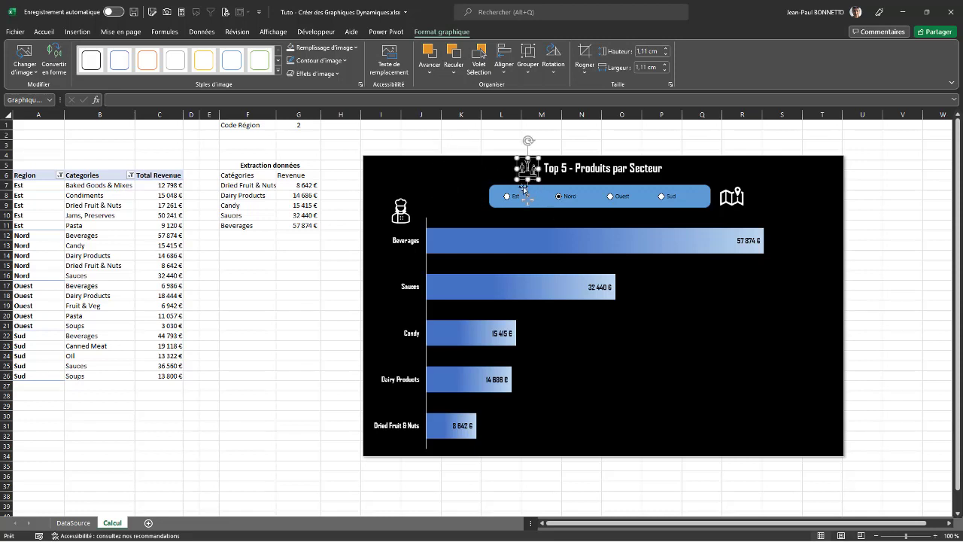
- Group the podium, chef and map icons together
left_click(402, 216, "ctrl")
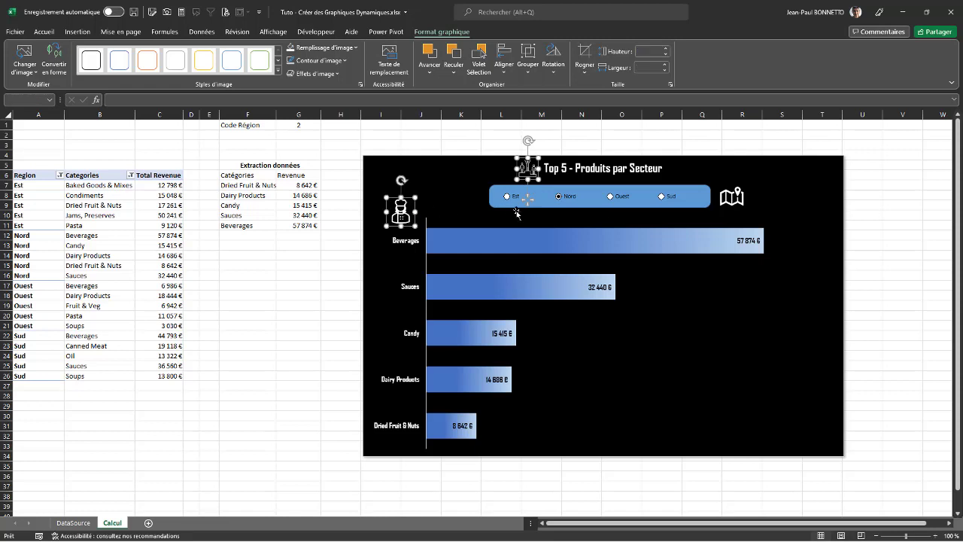
left_click(732, 199, "ctrl")
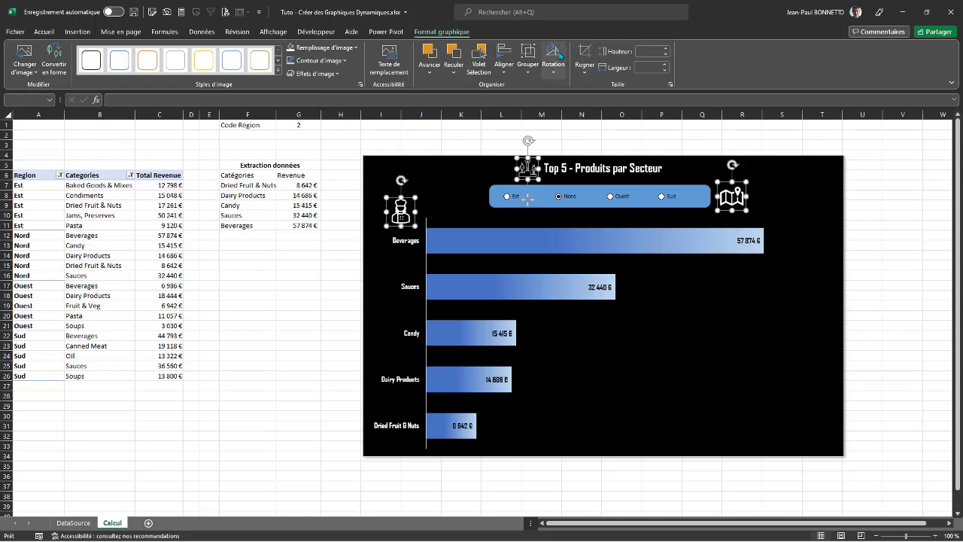
left_click(528, 64)
left_click(537, 86)
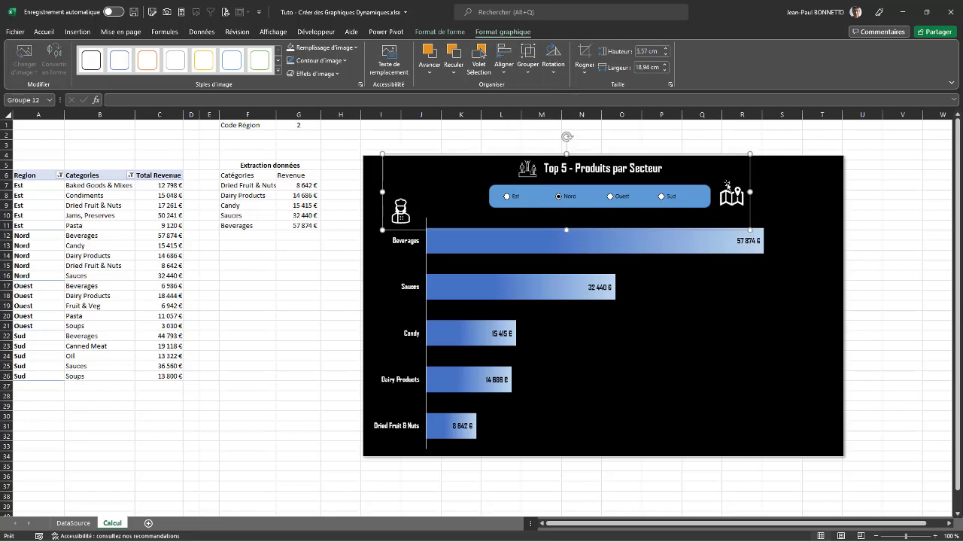
- Group the icon group with the chart and move the combined object slightly up and to the left
left_click(792, 196, "ctrl")
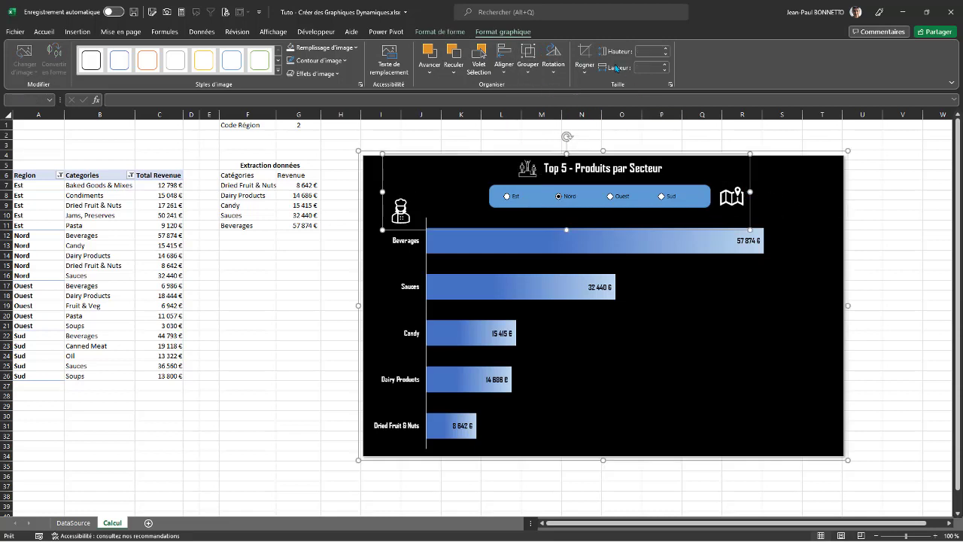
left_click(528, 64)
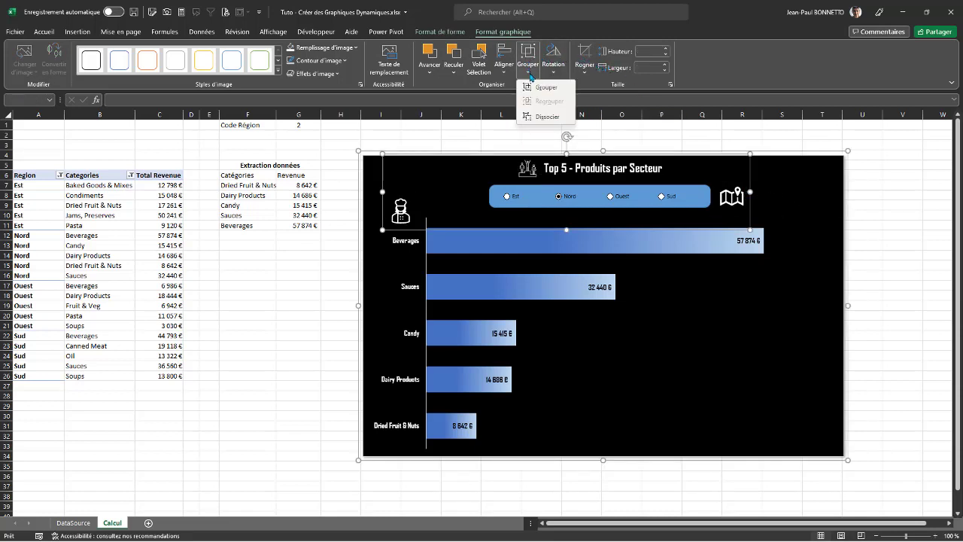
left_click(544, 88)
mouse_move(805, 154)
left_mouse_down()
mouse_move(775, 125)
mouse_move(800, 147)
left_mouse_up()
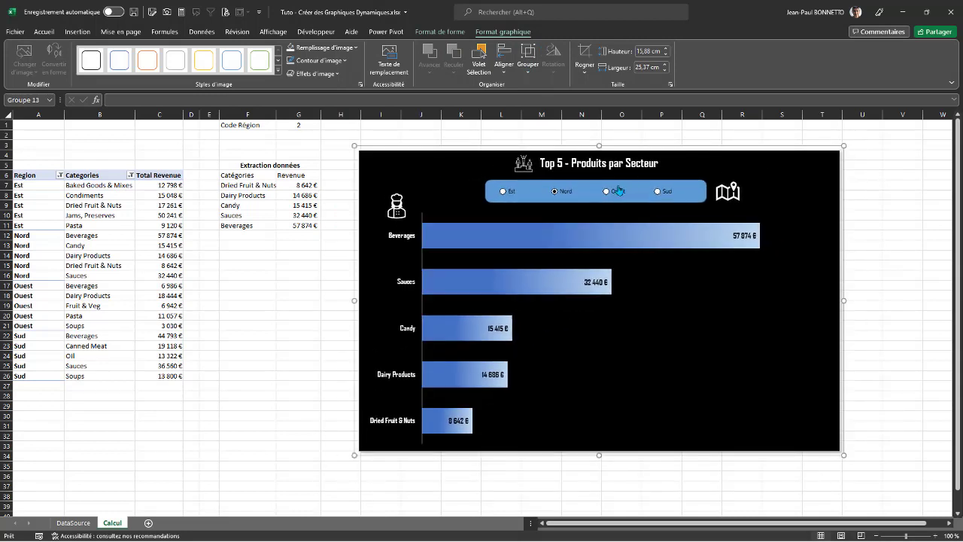
- Test the grouped chart's region selector with Ouest, Sud and Est, ending on Est
left_click(625, 194)
left_click(658, 192)
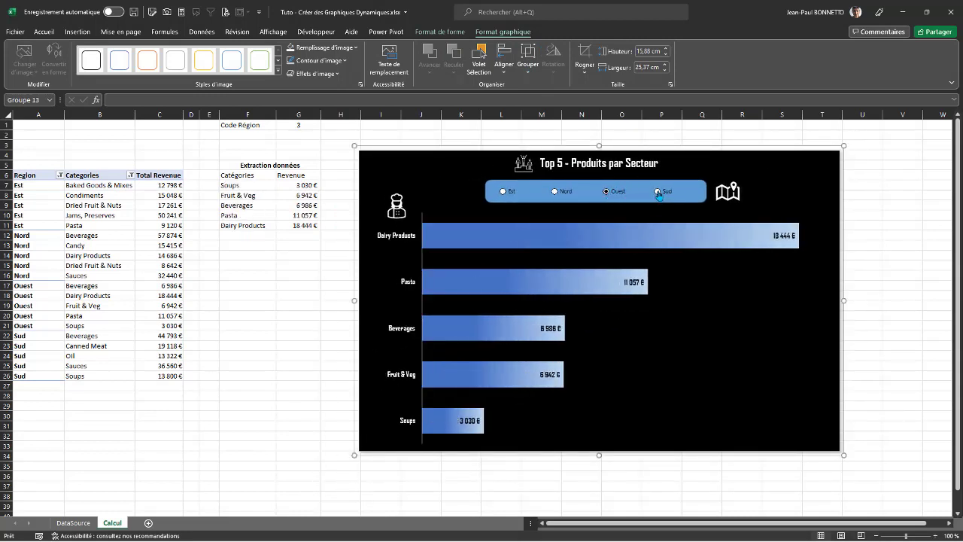
left_click(503, 194)
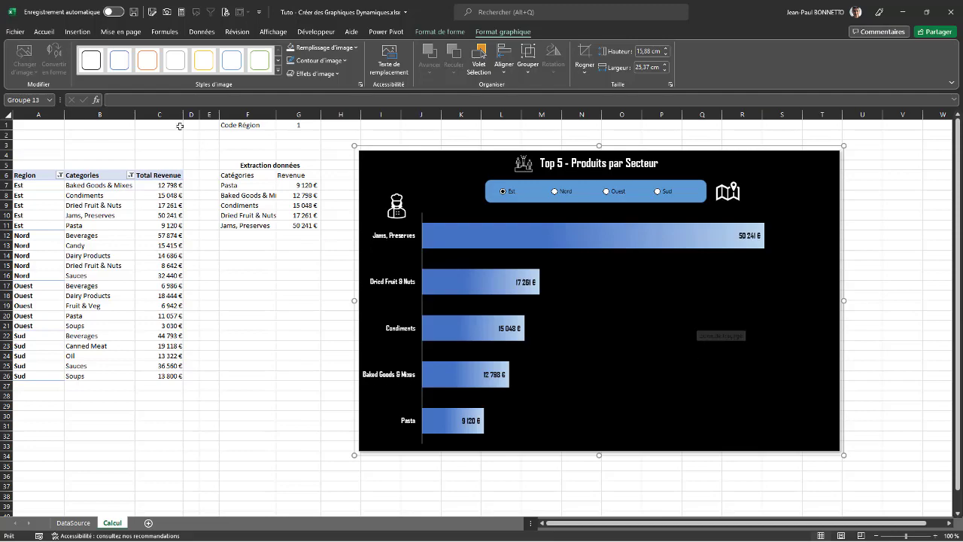
- Enter the label "Total Secteur" in cell F2, under Code Région
left_click(248, 134)
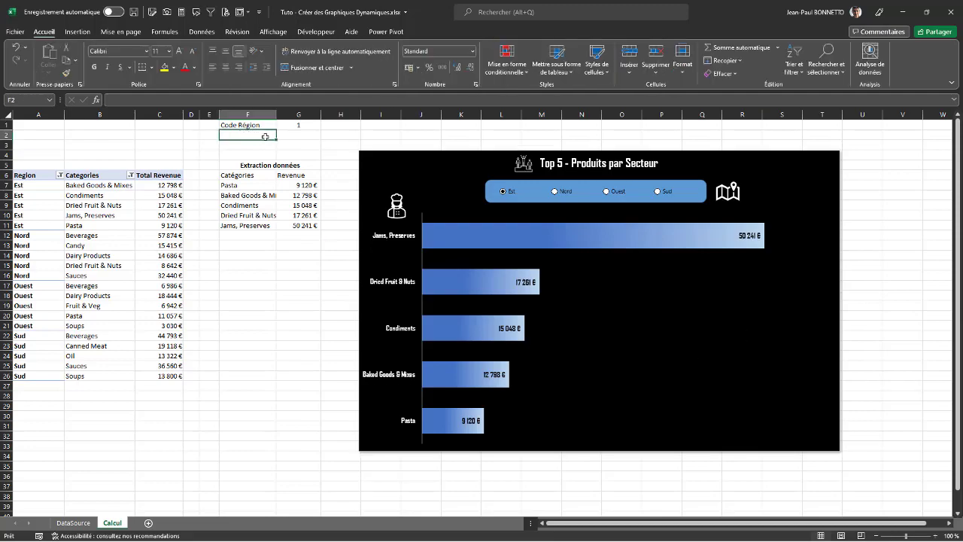
type("Total ")
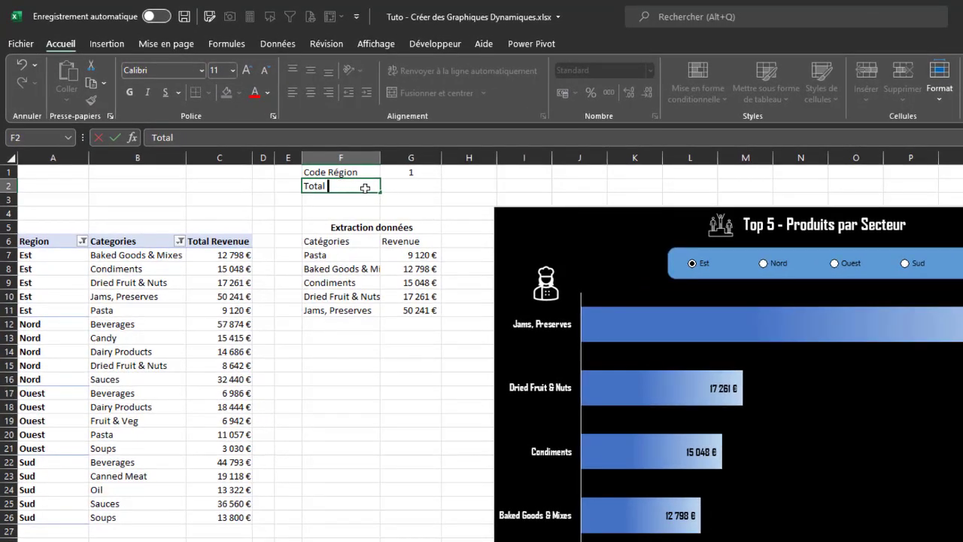
type("RéSecteur")
key("Tab")
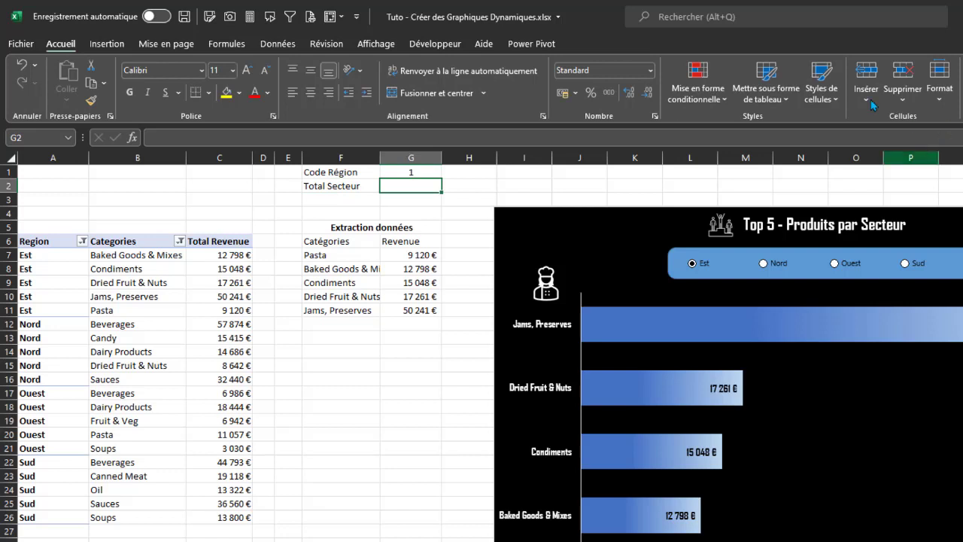
- Sum the extracted revenues in cell G2 with SOMME over the absolute range G7:G11
type("=SOMME(")
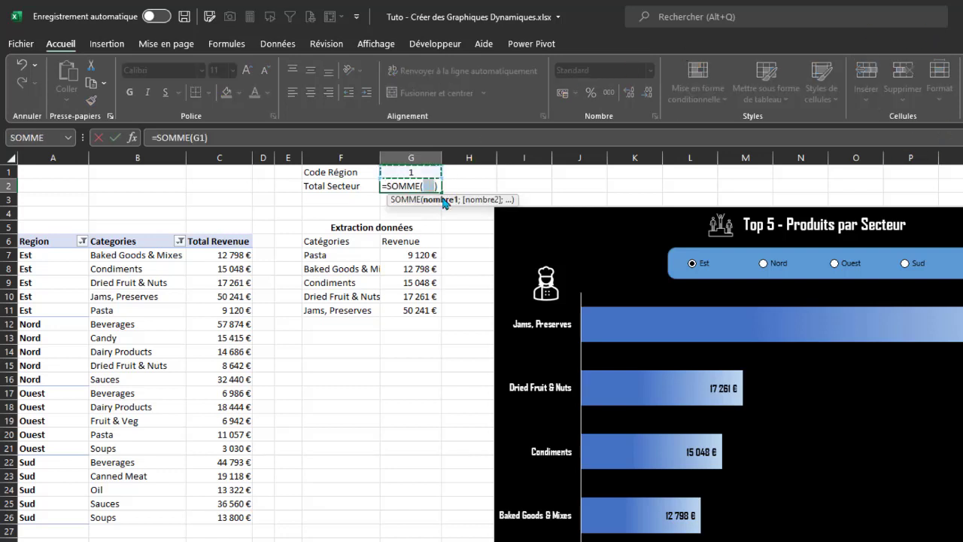
left_click_drag(417, 254, 430, 308)
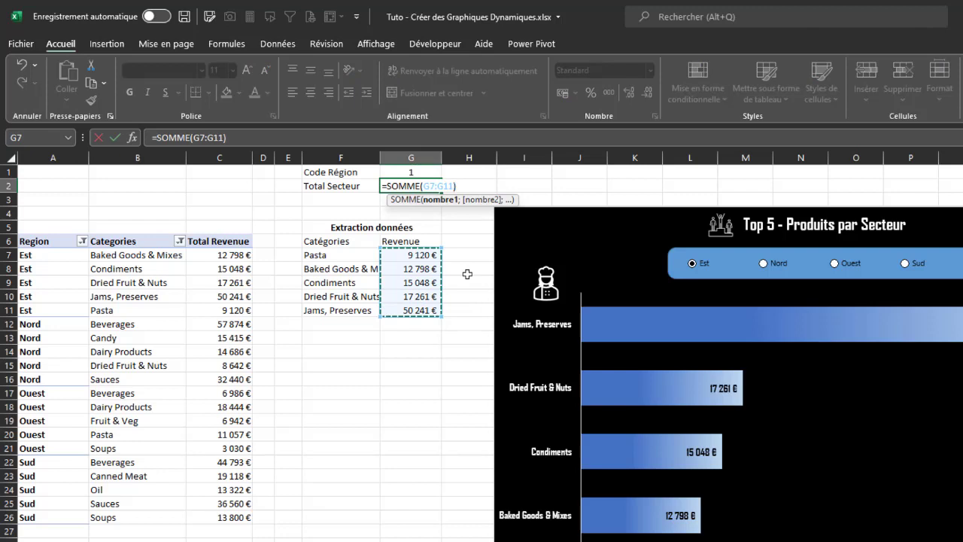
key("F4")
key("Return")
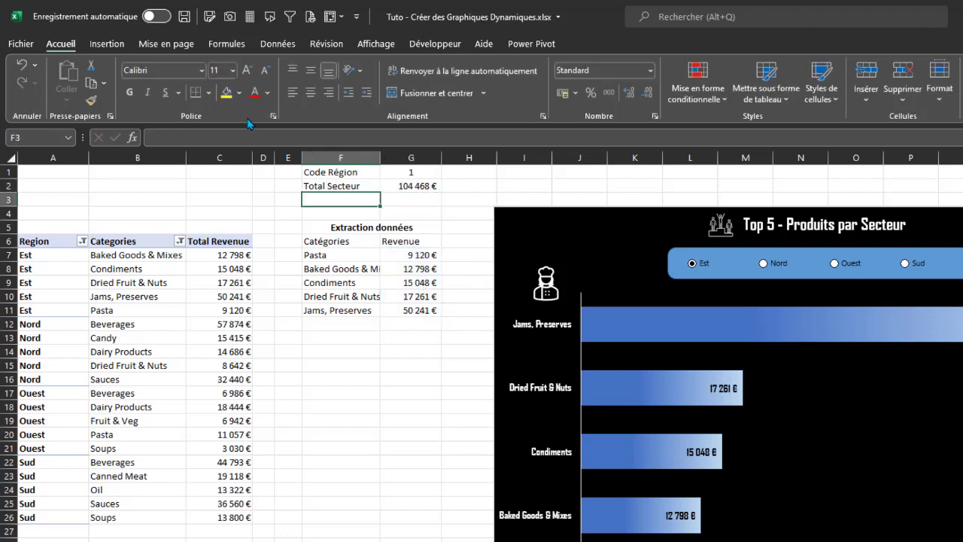
- Draw a text box about 4.74 cm wide and 1.54 cm high in the chart's empty lower-right area
left_click(110, 46)
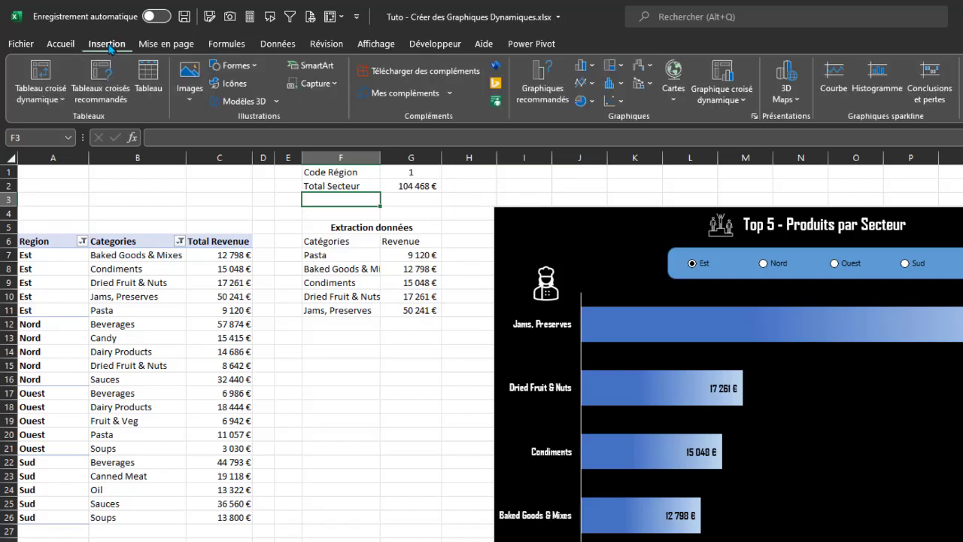
left_click(236, 65)
key("Escape")
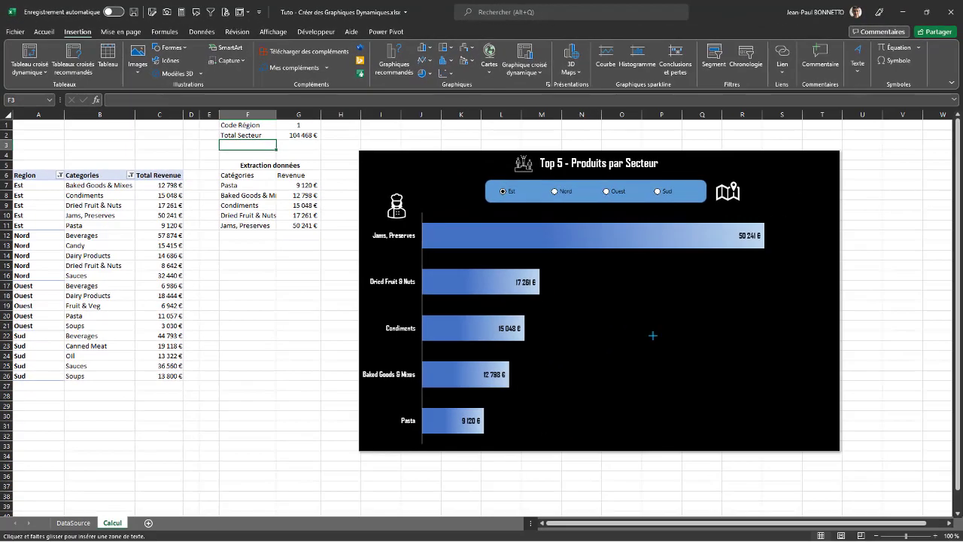
mouse_move(650, 330)
left_mouse_down()
mouse_move(740, 359)
mouse_move(718, 371)
left_mouse_up()
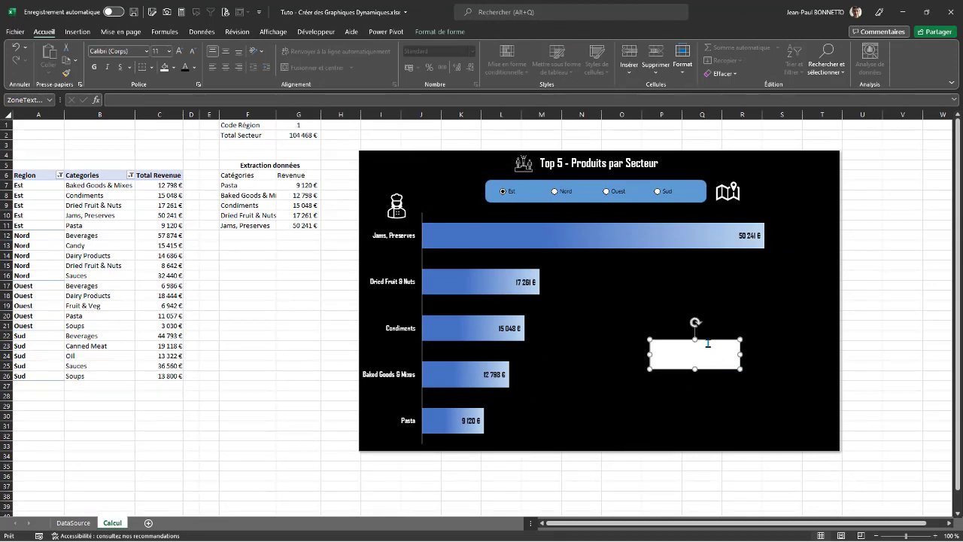
- Link the new text box to the sector total with the formula =$G$2
left_click(129, 96)
type("=")
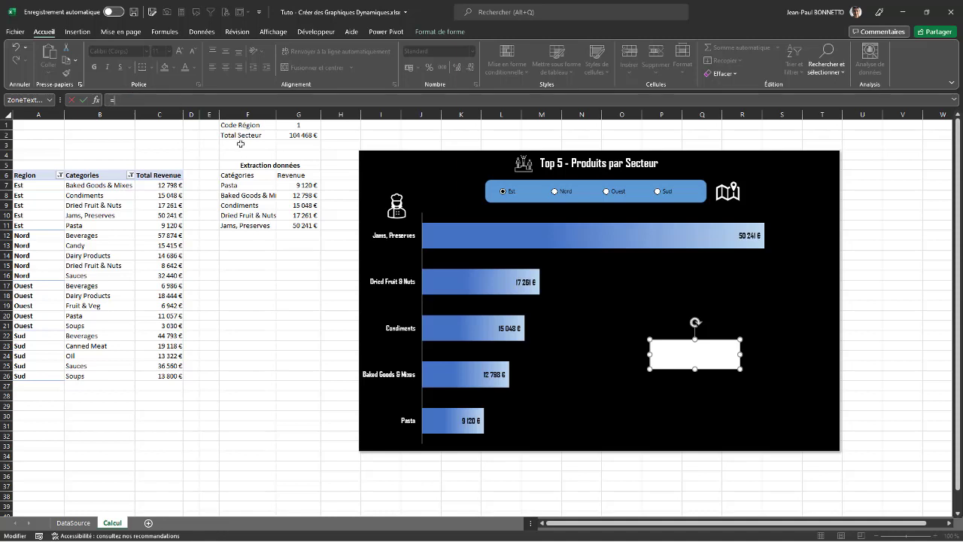
left_click(303, 135)
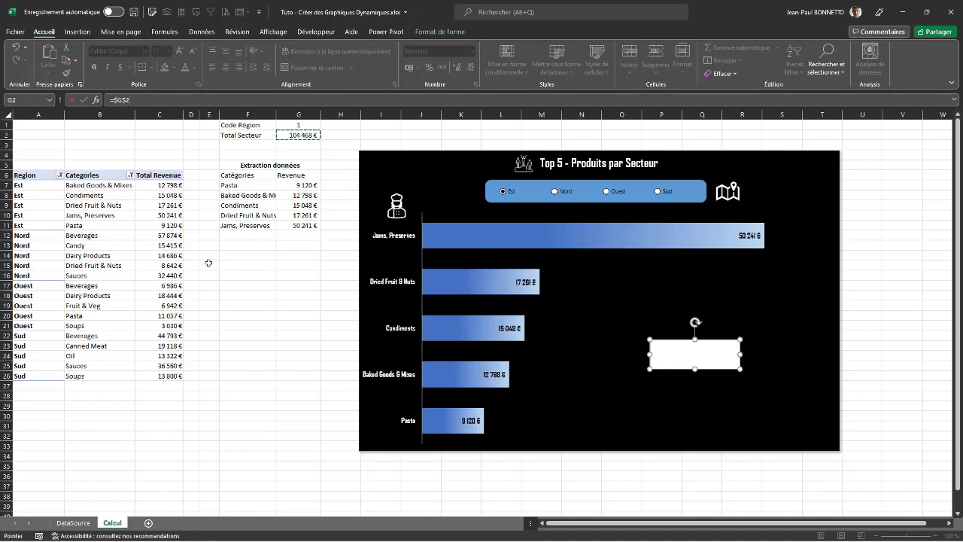
key("Return")
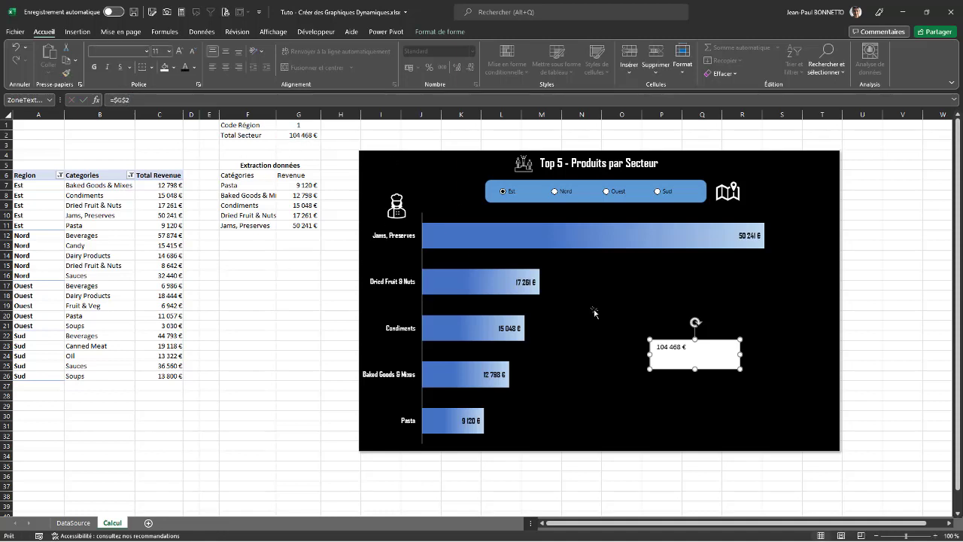
- Move the linked text box slightly down and to the right, and centre its text vertically and horizontally
left_click_drag(724, 362, 762, 389)
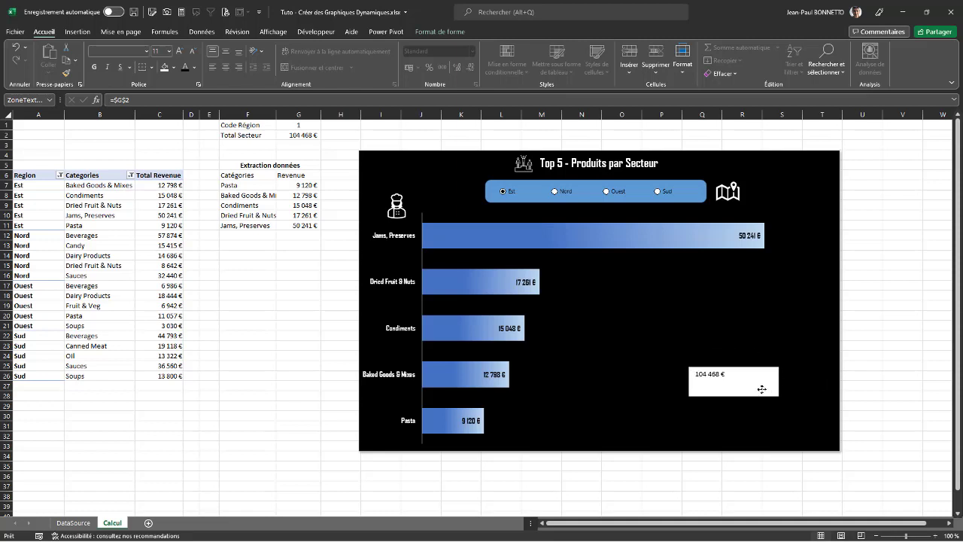
left_click(226, 52)
left_click(226, 68)
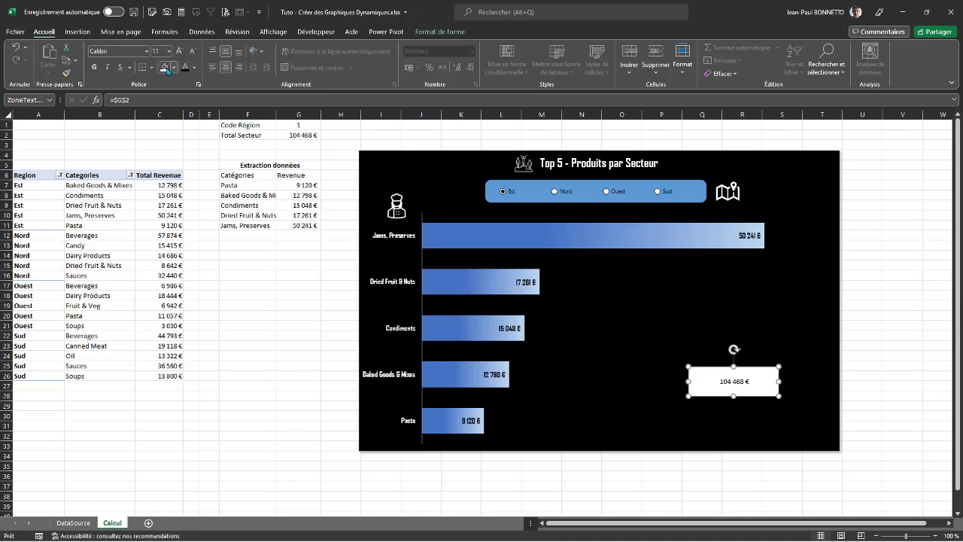
- Format the text box's total as bold Agency FB, size 18, in white
left_click(94, 67)
left_click(146, 52)
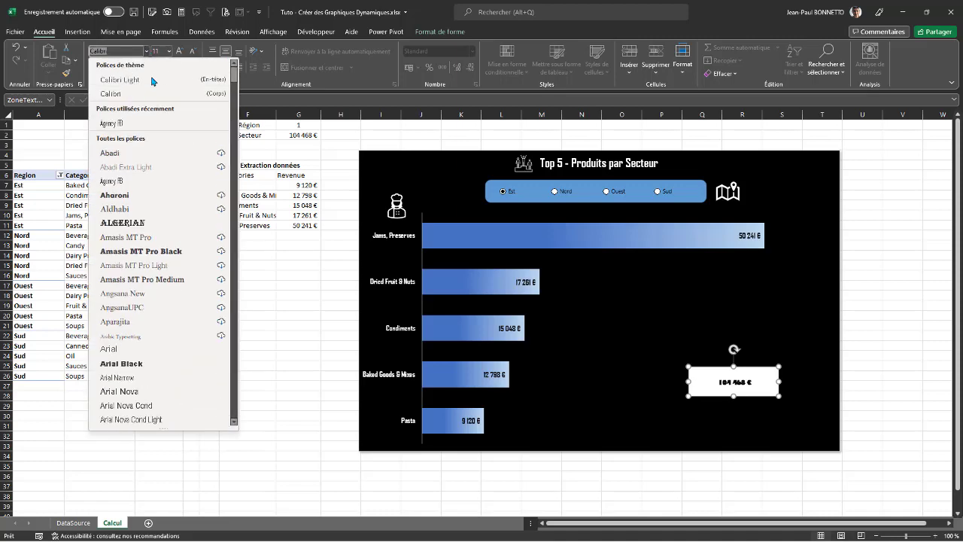
left_click(120, 122)
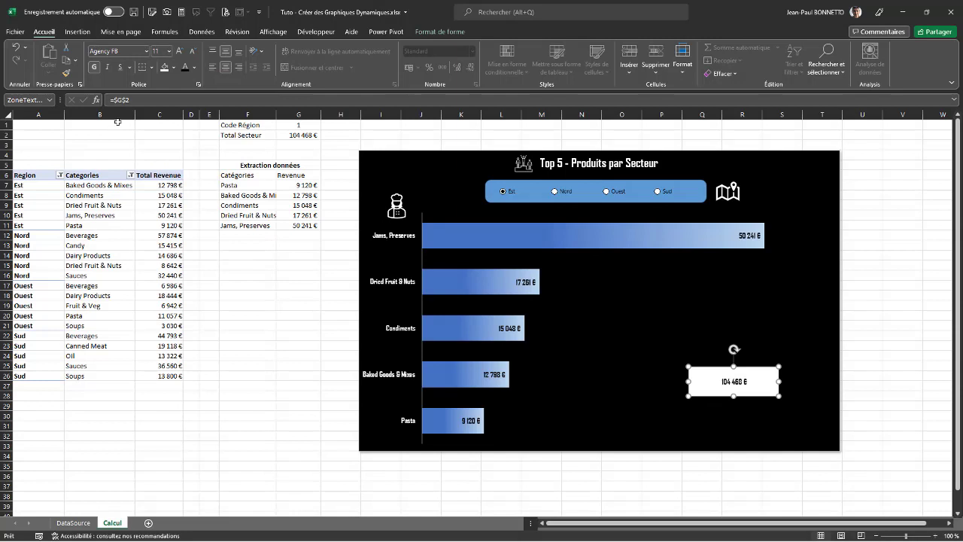
left_click(179, 50)
left_click(179, 50)
left_click(179, 50)
left_click(179, 50)
left_click(194, 67)
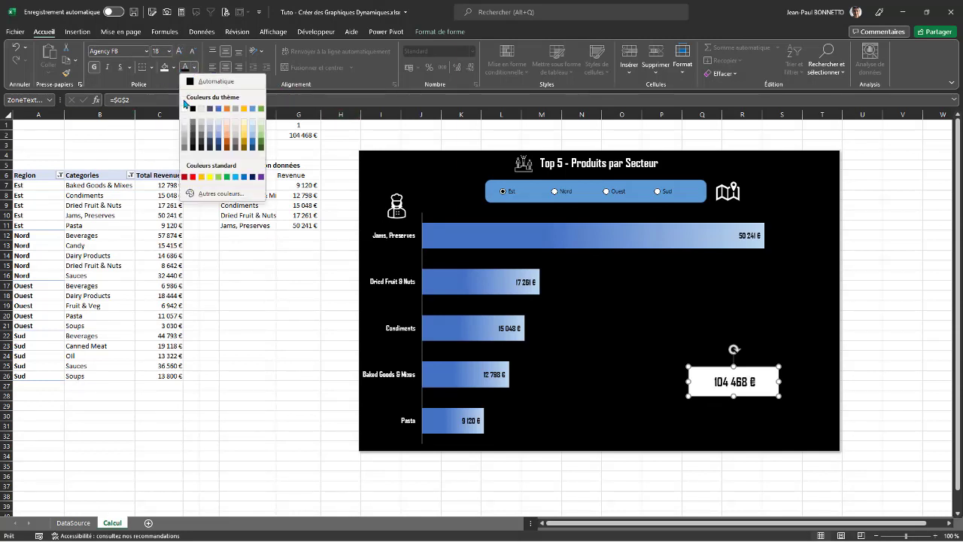
left_click(184, 110)
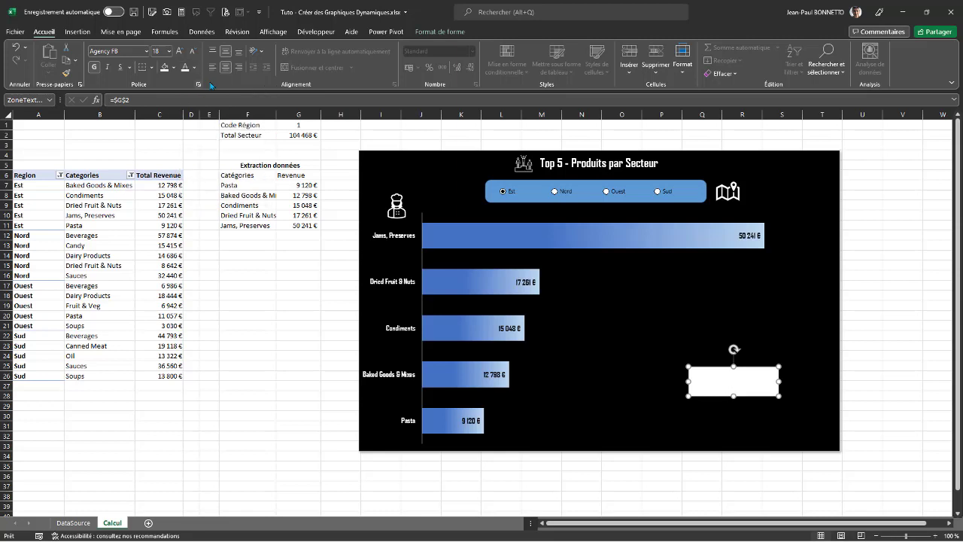
- Remove the outline and the fill from the sector total text box
left_click(447, 33)
left_click(404, 63)
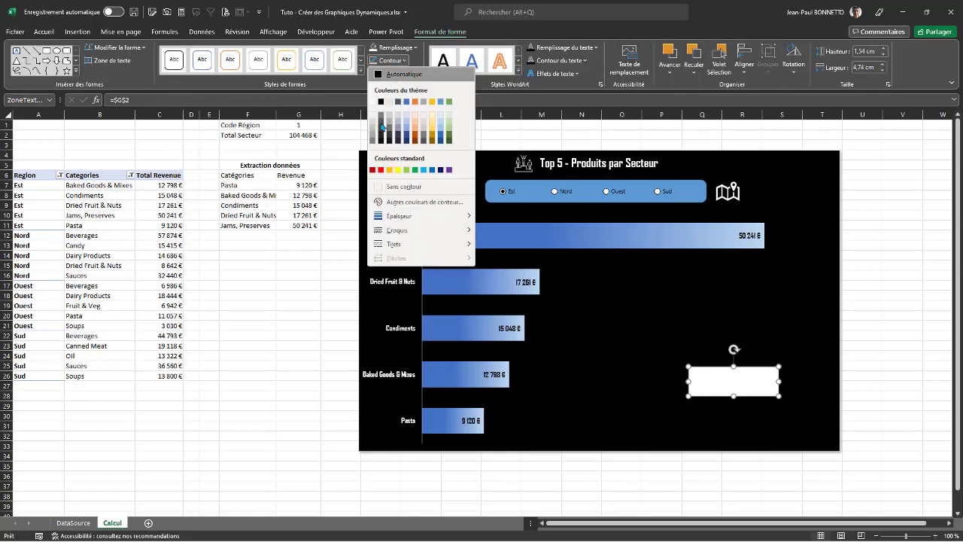
left_click(399, 186)
left_click(414, 48)
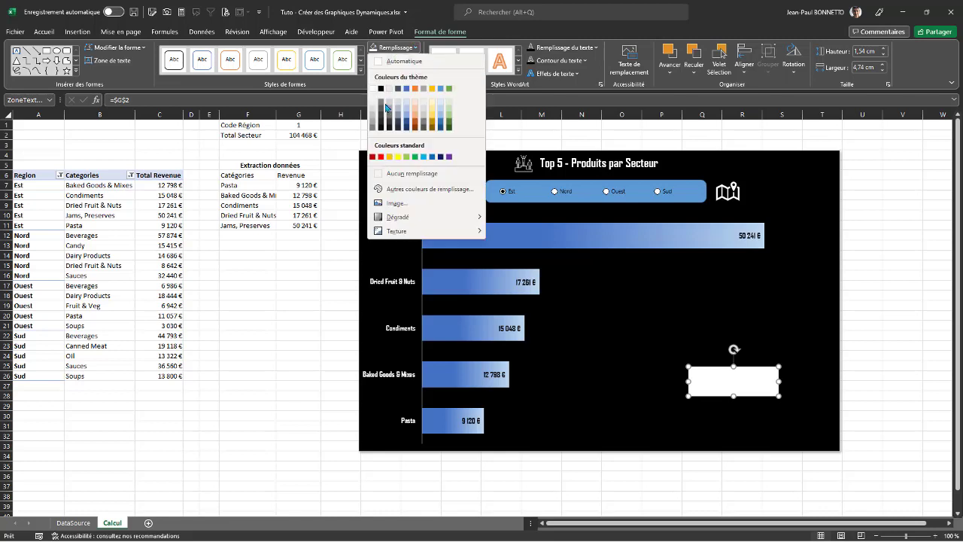
left_click(401, 176)
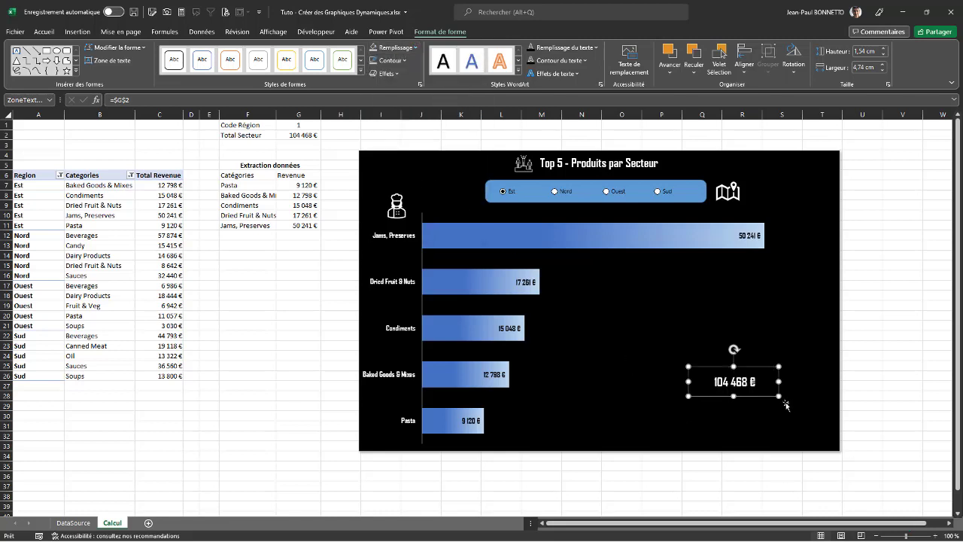
- Move the sector total text box toward the chart's lower-right corner and place a duplicate directly below it
left_click_drag(766, 396, 793, 418)
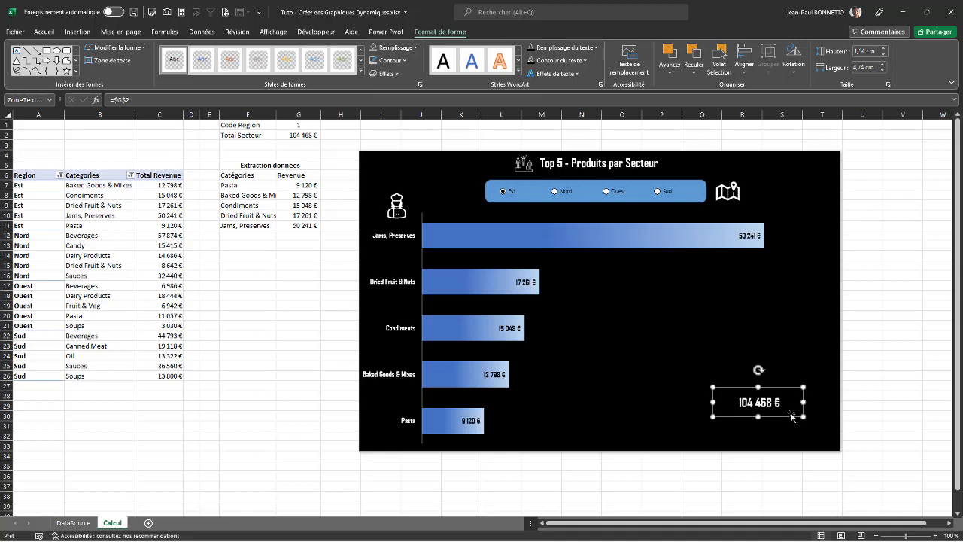
left_click_drag(791, 415, 782, 442)
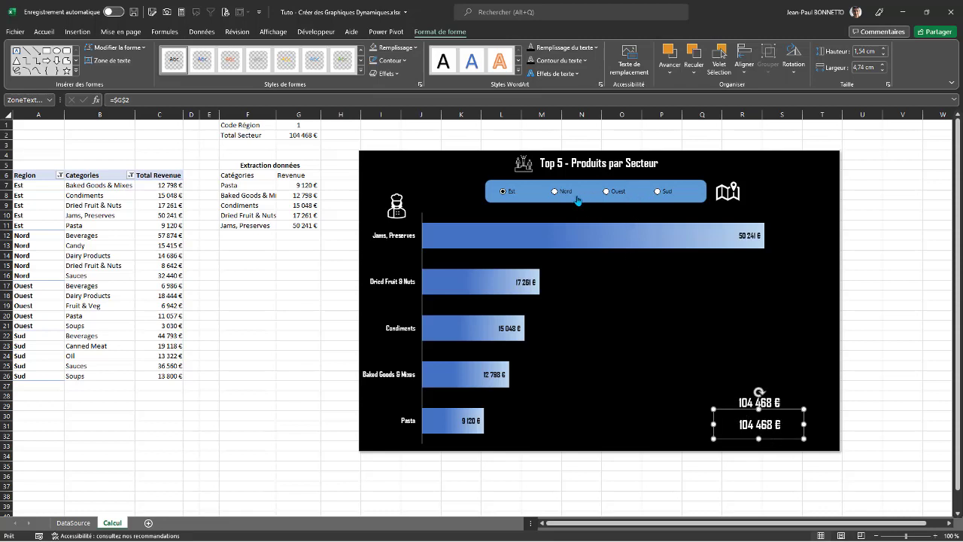
- Test the linked text boxes by switching the region selector to Nord and Ouest
left_click(555, 192)
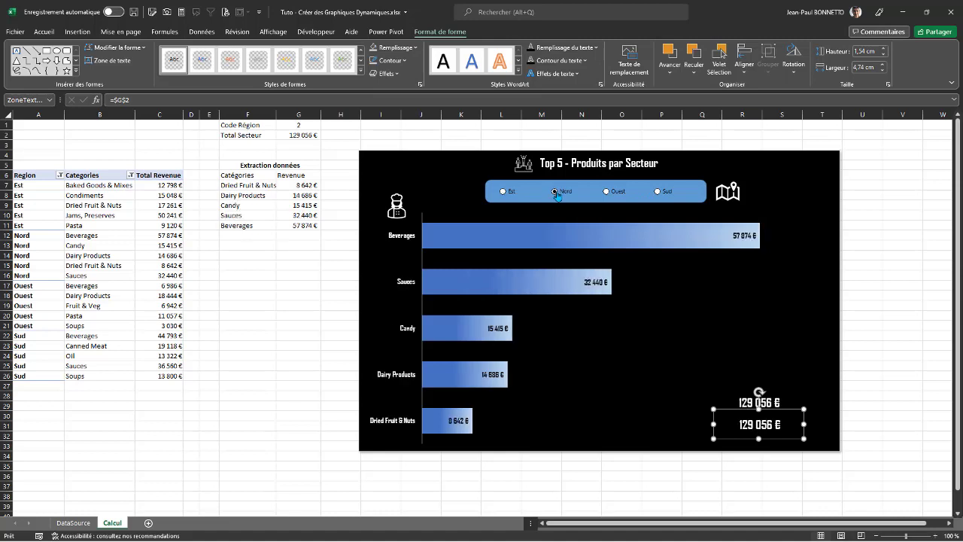
left_click(646, 197)
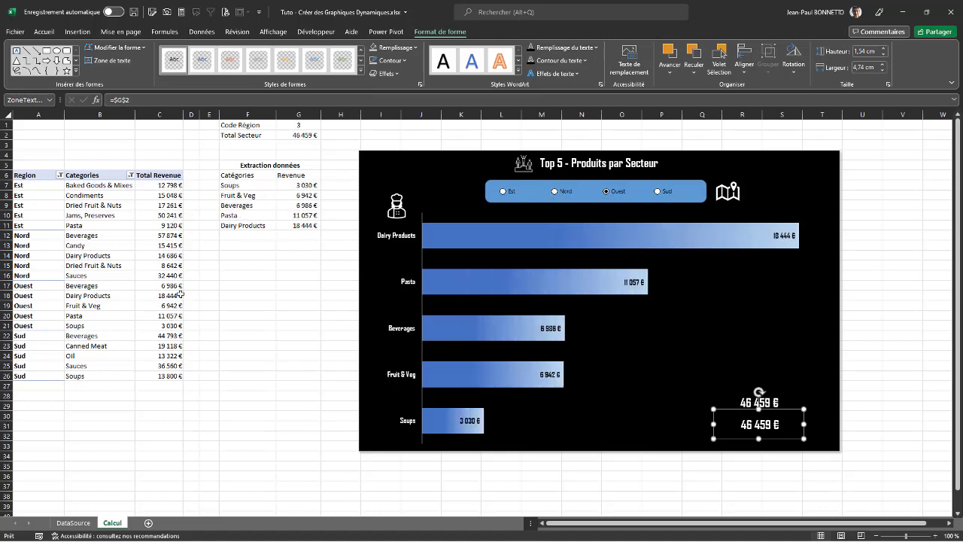
- Enter the label "Revenue Global" in cell F3, under Total Secteur
left_click(246, 142)
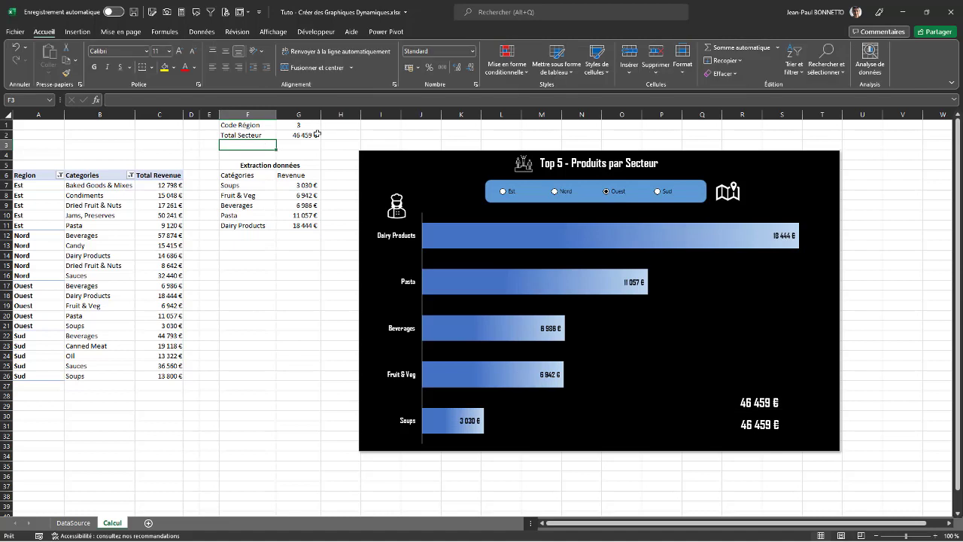
type("Revenue")
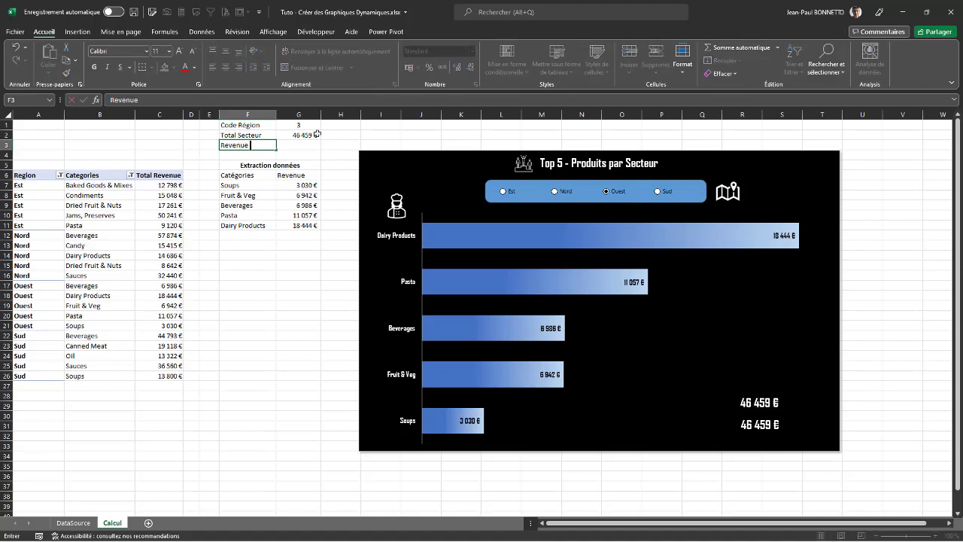
type("Global")
key("Tab")
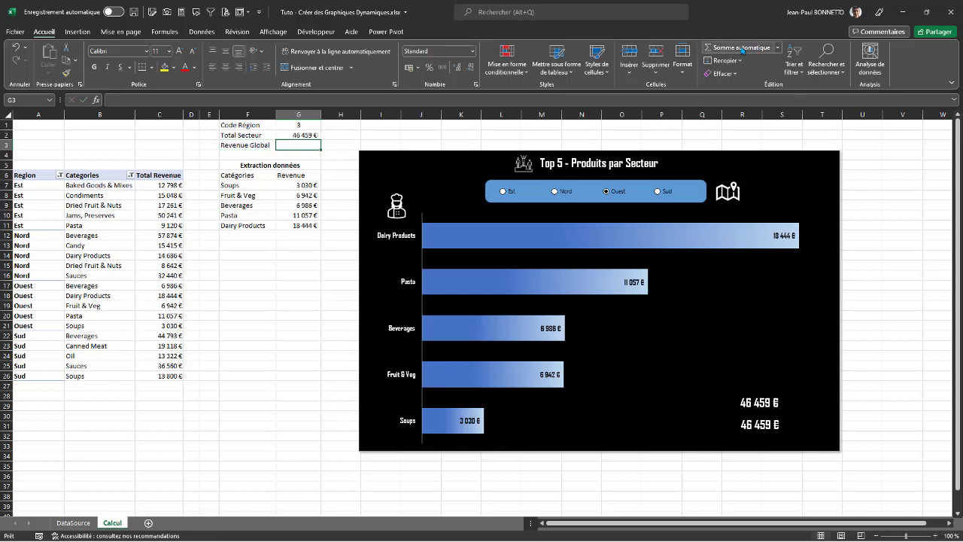
- Sum the Total Revenue column in cell G3 with SOMME over the absolute range C7:C26
left_click(741, 47)
left_click_drag(170, 184, 169, 379)
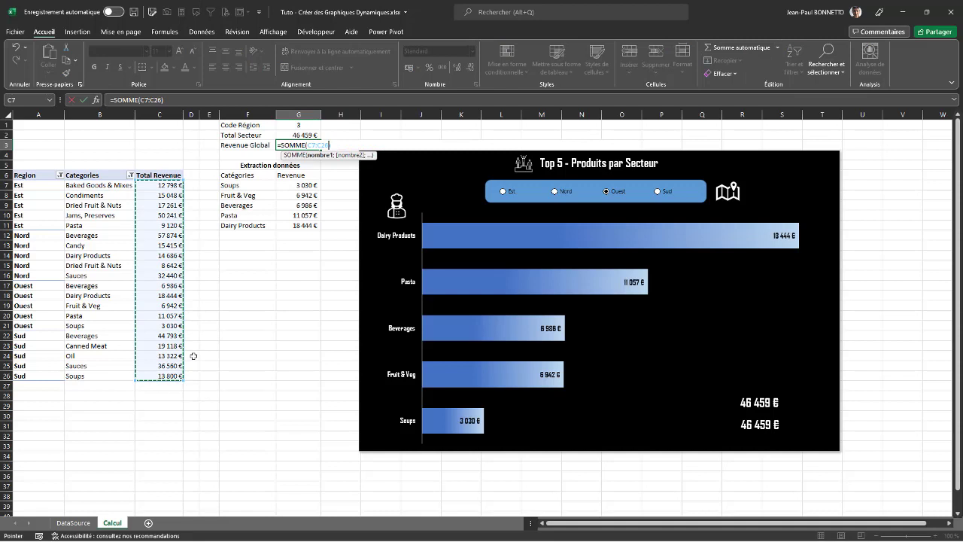
key("F4")
key("Return")
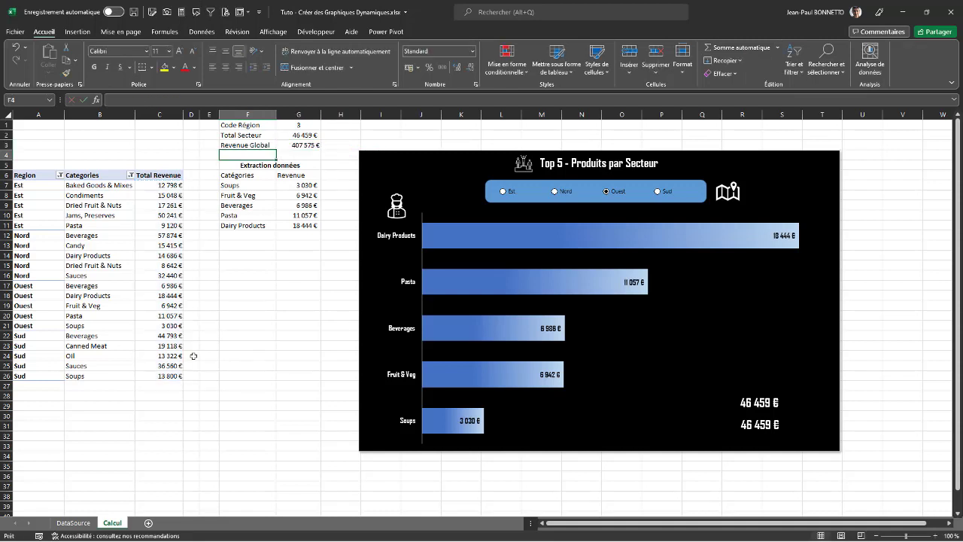
left_click(298, 146)
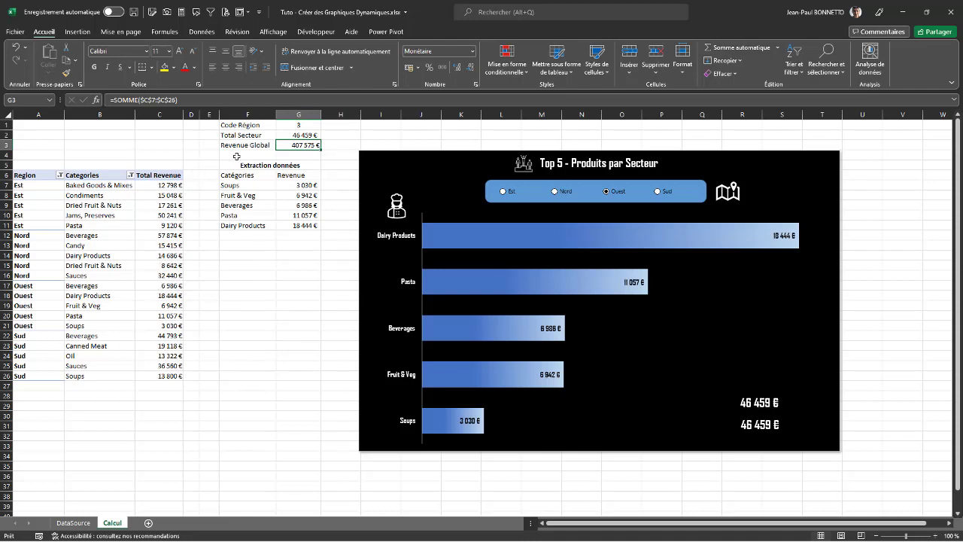
- Enter the label "Ratio" in cell F4, under Revenue Global
left_click(264, 153)
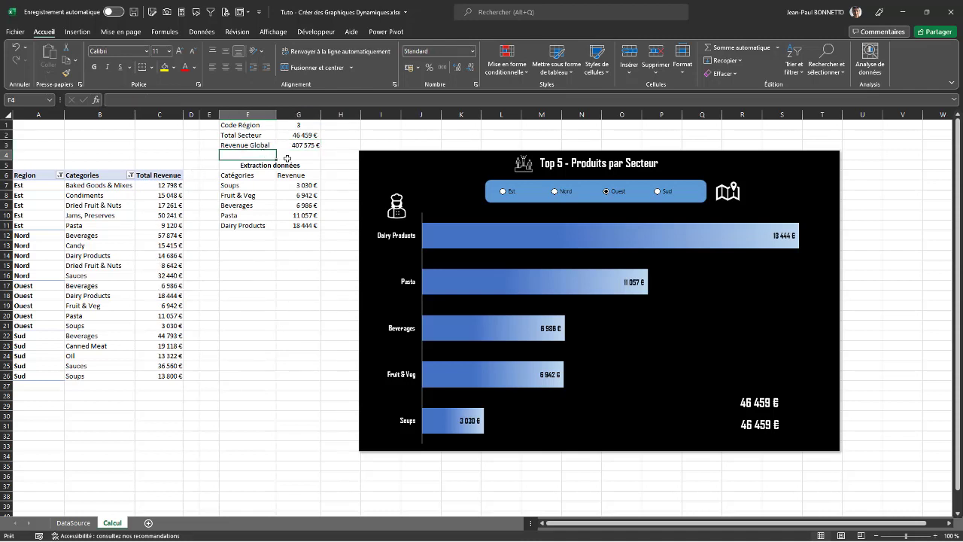
type("Ratio")
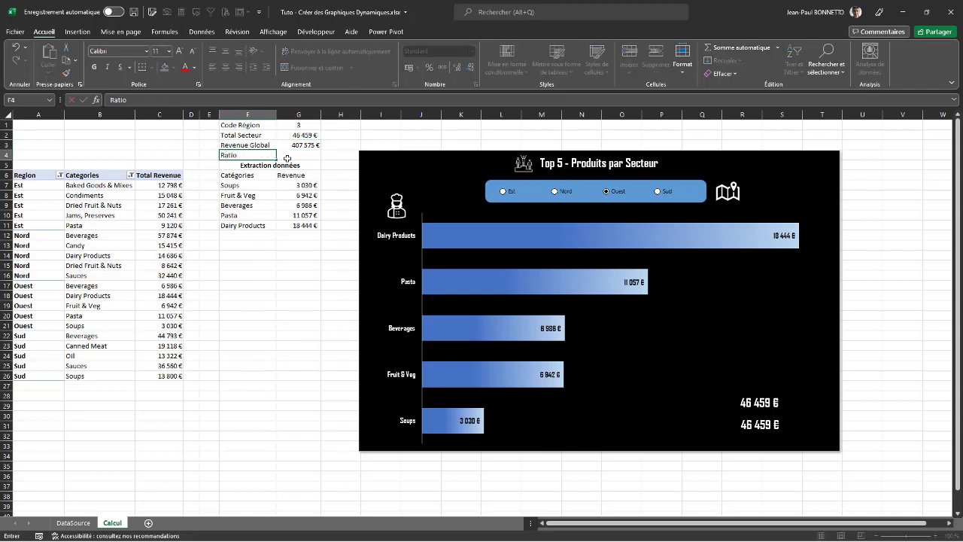
left_click(287, 155)
- Calculate the sector's share in cell G4 with =G2/G3 and format it as a percentage
type("=")
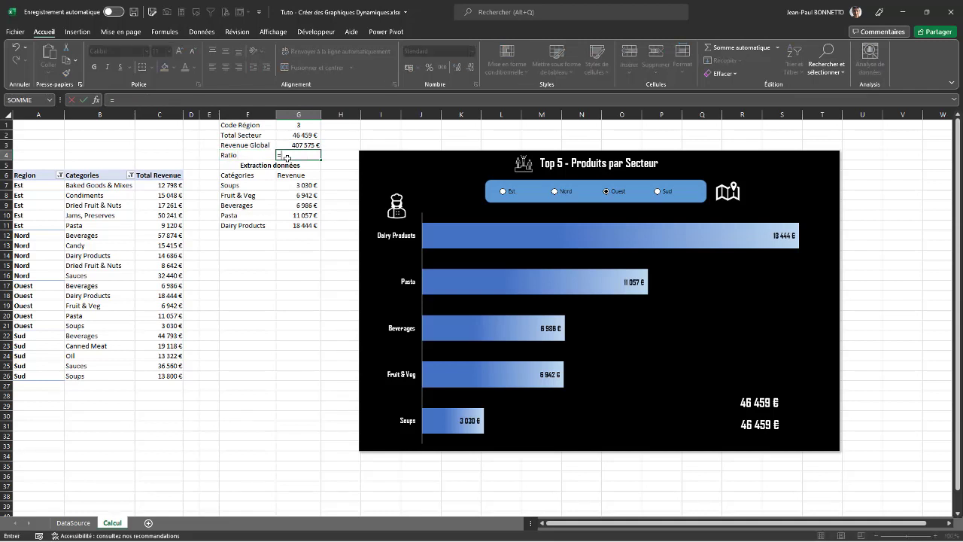
left_click(307, 134)
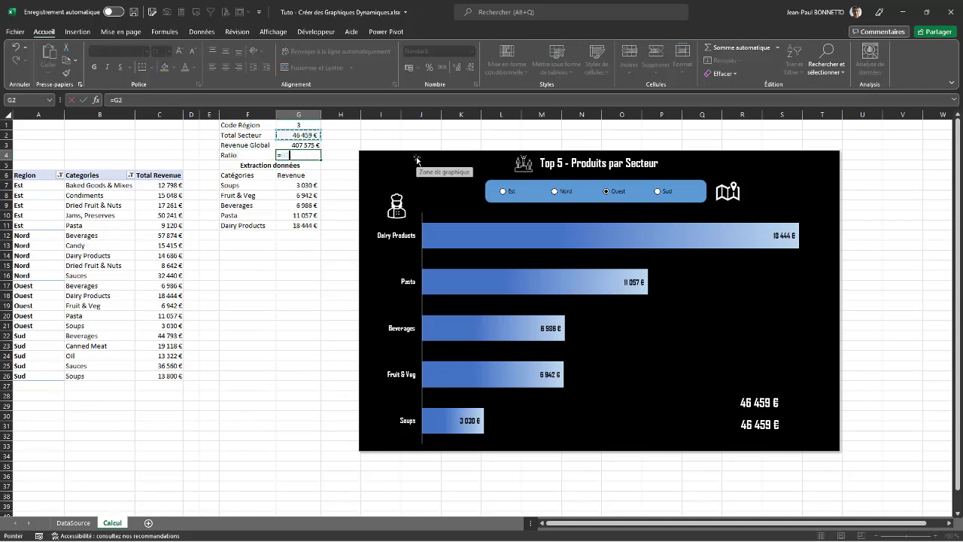
type("/")
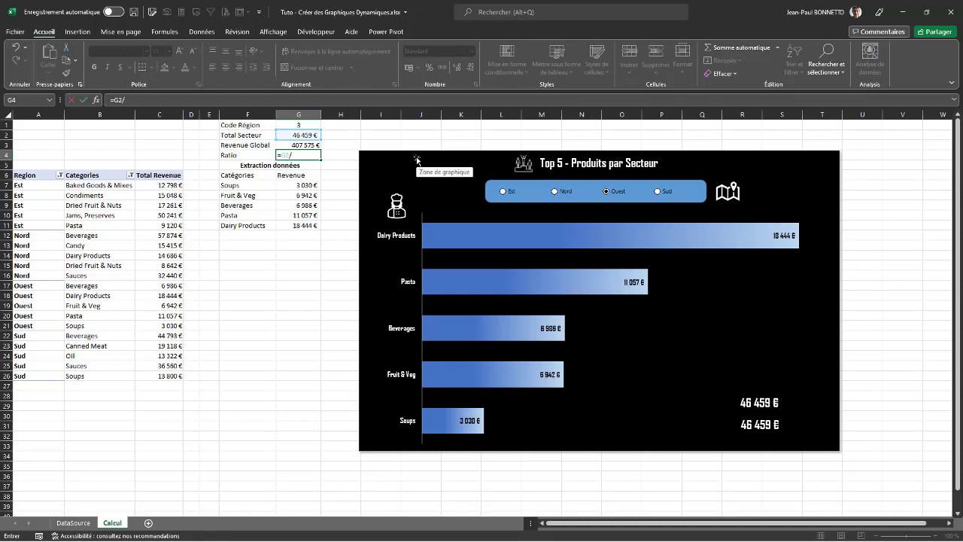
left_click(301, 145)
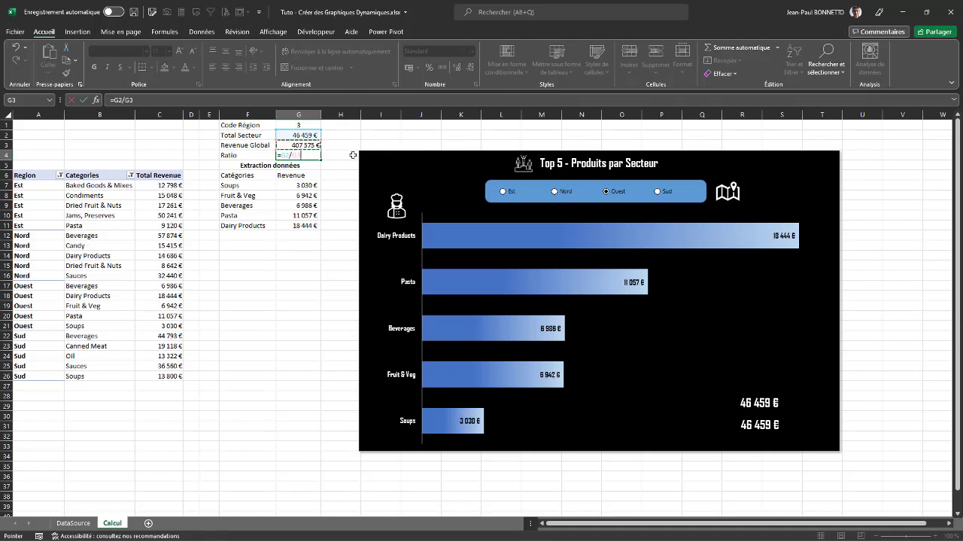
key("Return")
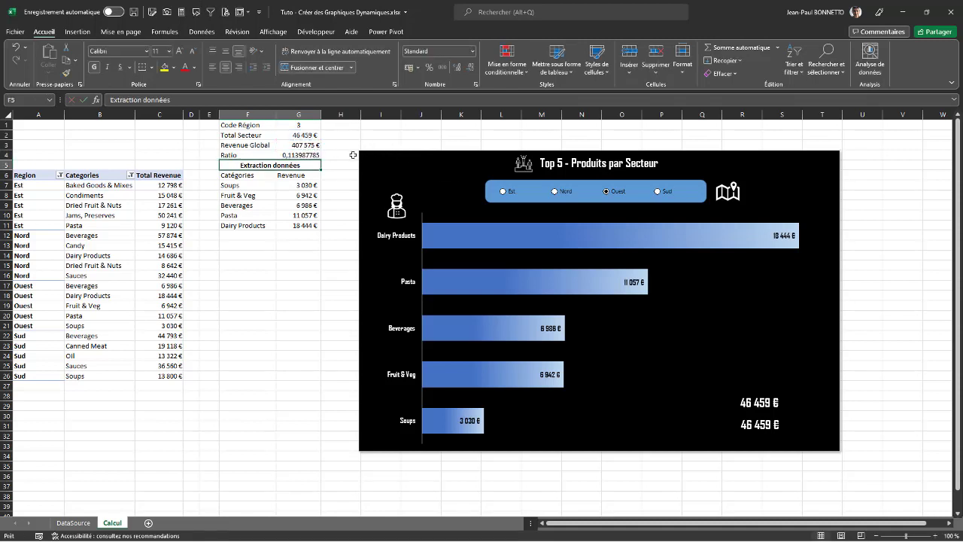
left_click(308, 155)
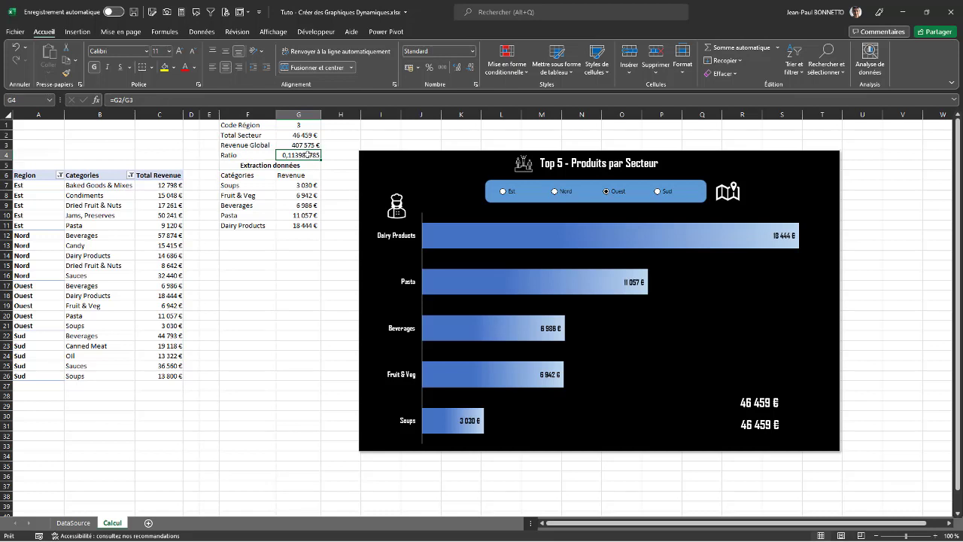
left_click(428, 67)
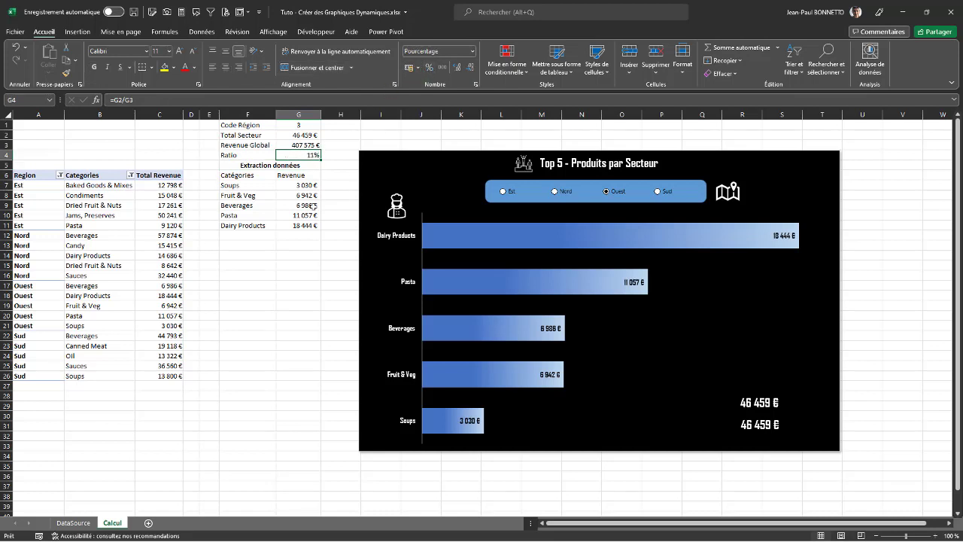
- Link the lower 46 459 € text box on the chart to the Ratio value in cell G4
left_click(757, 425)
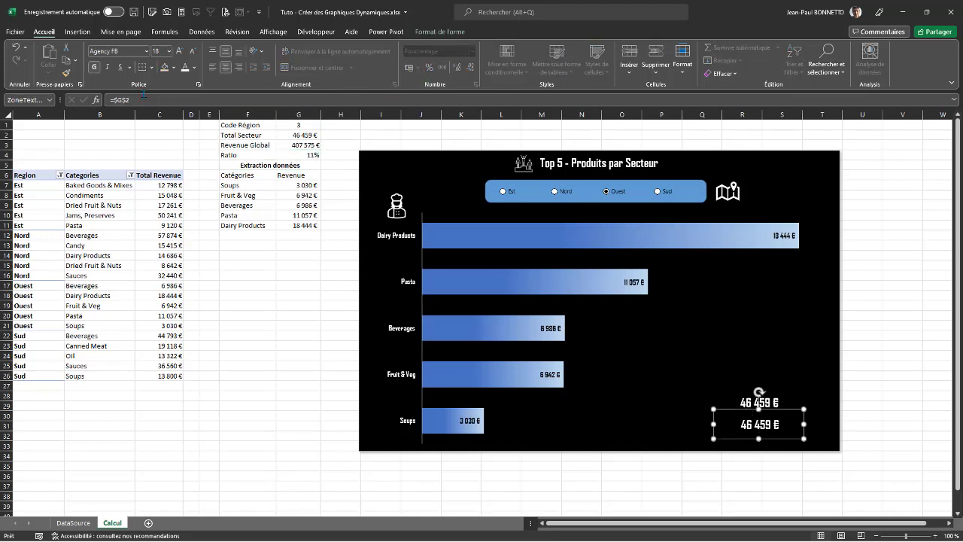
left_click_drag(143, 99, 110, 99)
type("=")
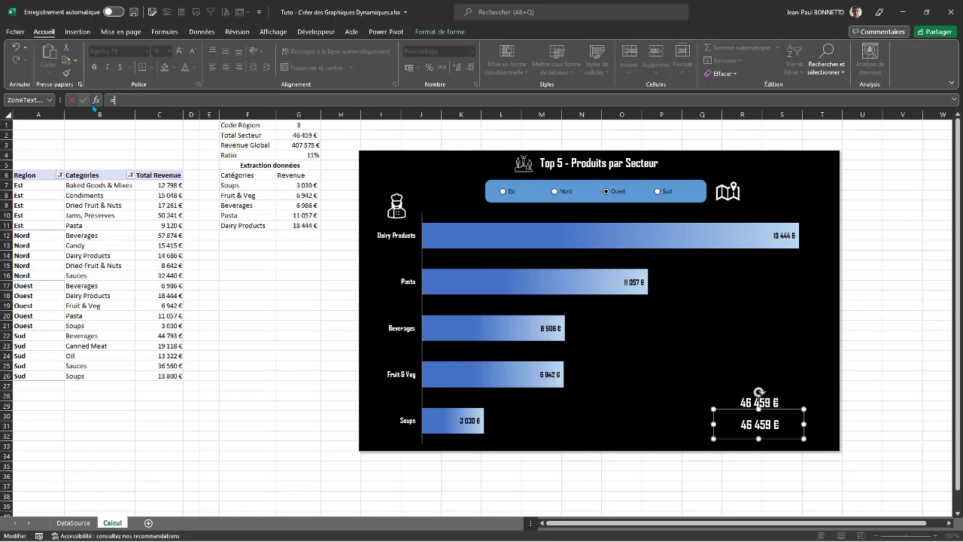
left_click(305, 155)
key("Return")
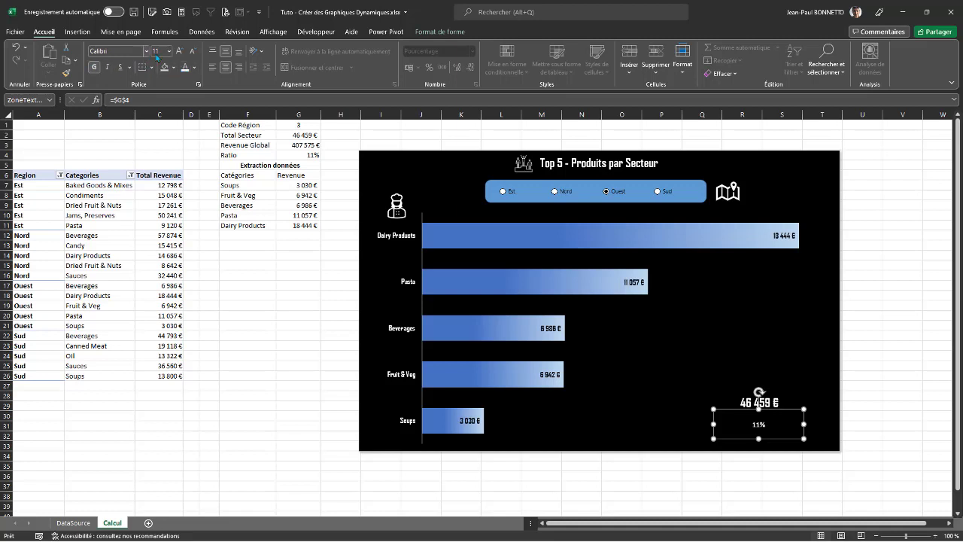
- Enlarge the ratio text box's font to 48 points
left_click(179, 52)
left_click(179, 52)
left_click(179, 52)
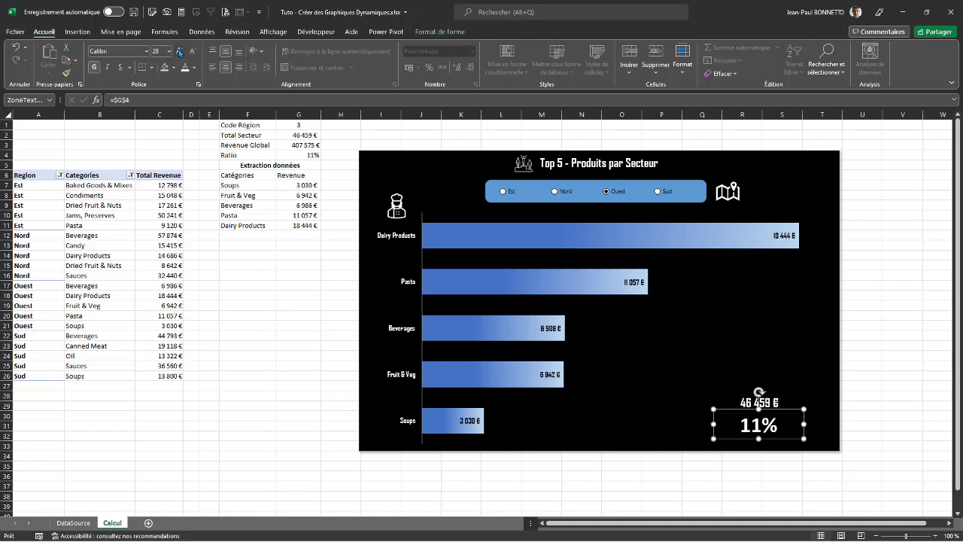
left_click(179, 51)
left_click(179, 52)
left_click(179, 52)
left_click(179, 51)
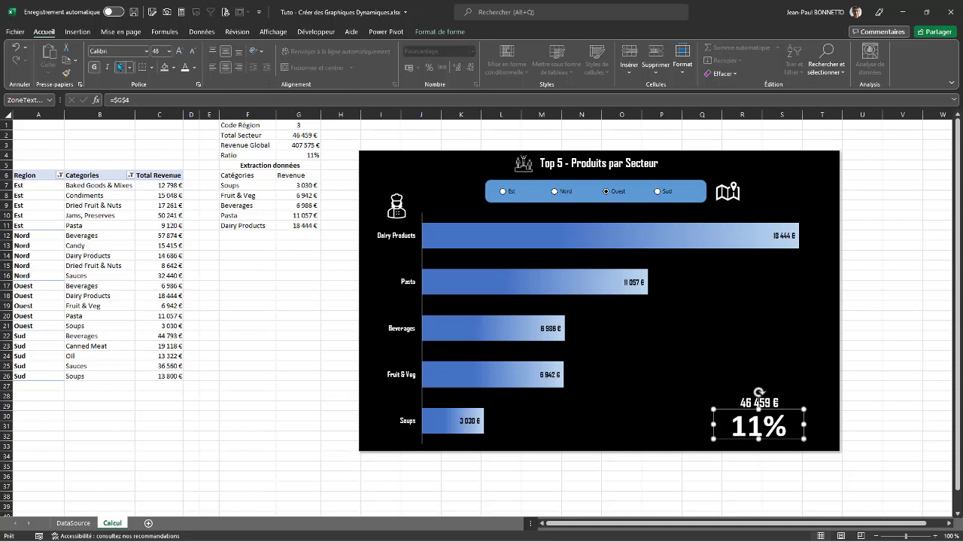
- Format the ratio text in Arial Black at 36 points and extend its text box to a height of 1.85 cm
left_click(146, 50)
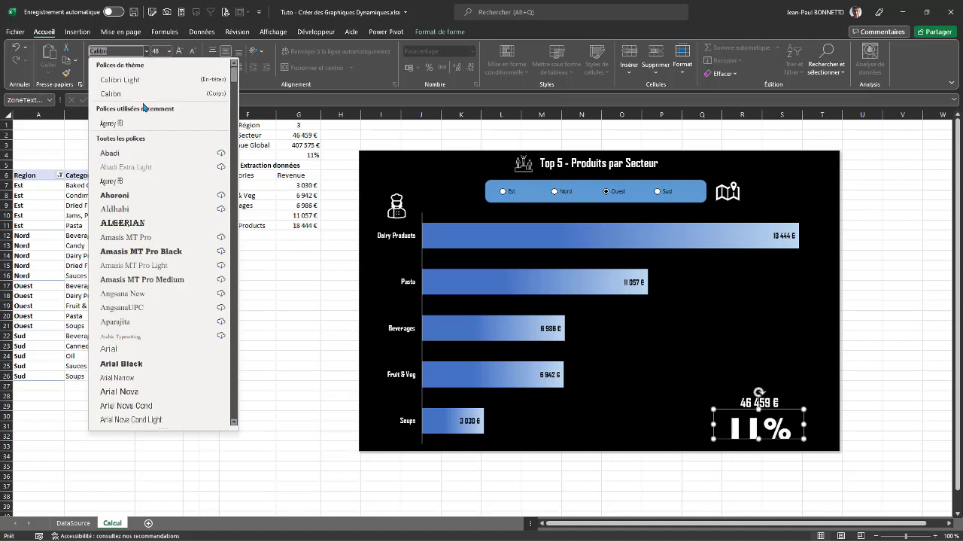
left_click(126, 364)
left_click_drag(758, 439, 758, 444)
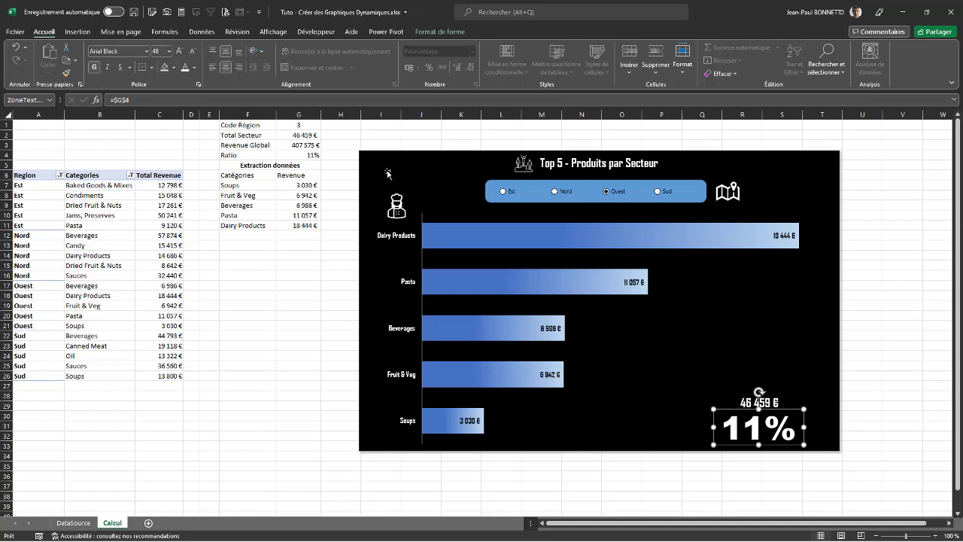
left_click(193, 51)
left_click(193, 50)
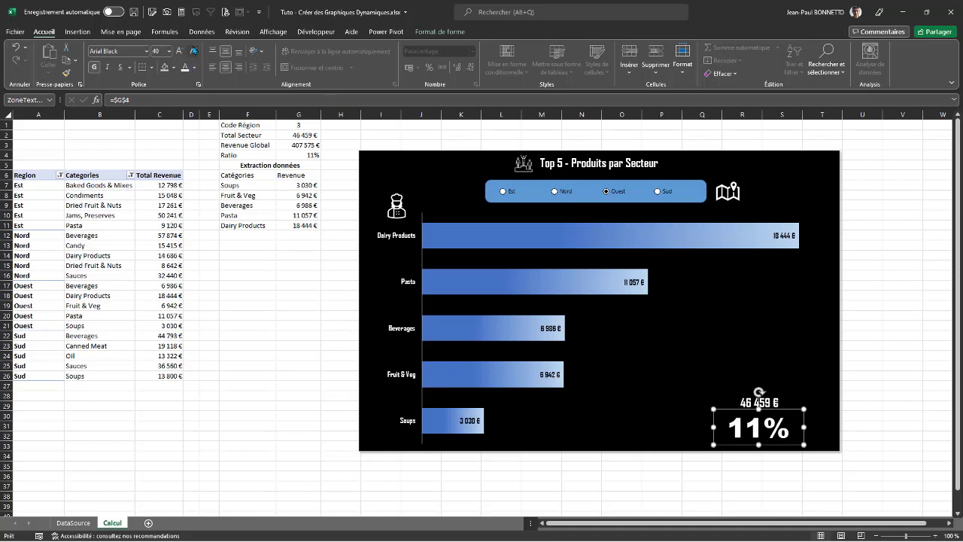
left_click(193, 50)
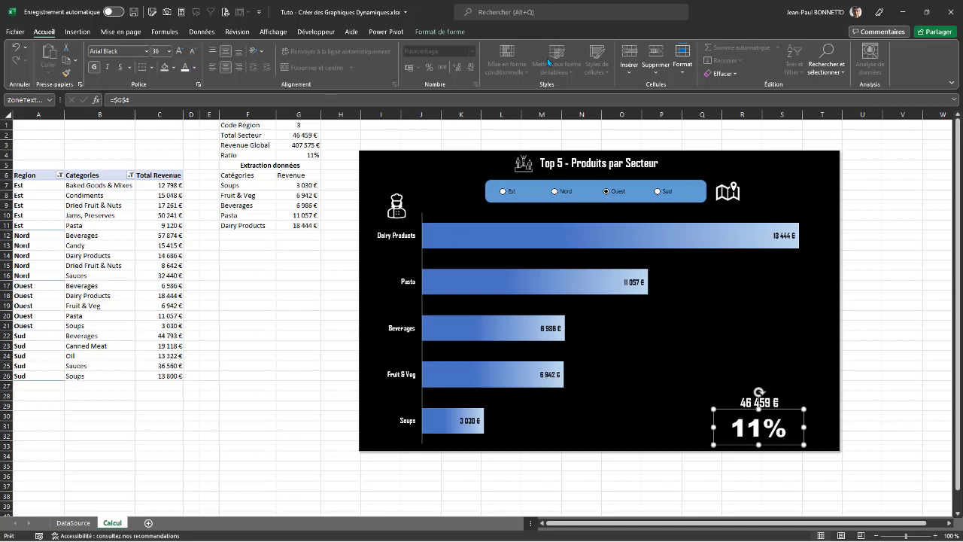
- Give the ratio text a solid light blue theme fill with 31% transparency
left_click(442, 34)
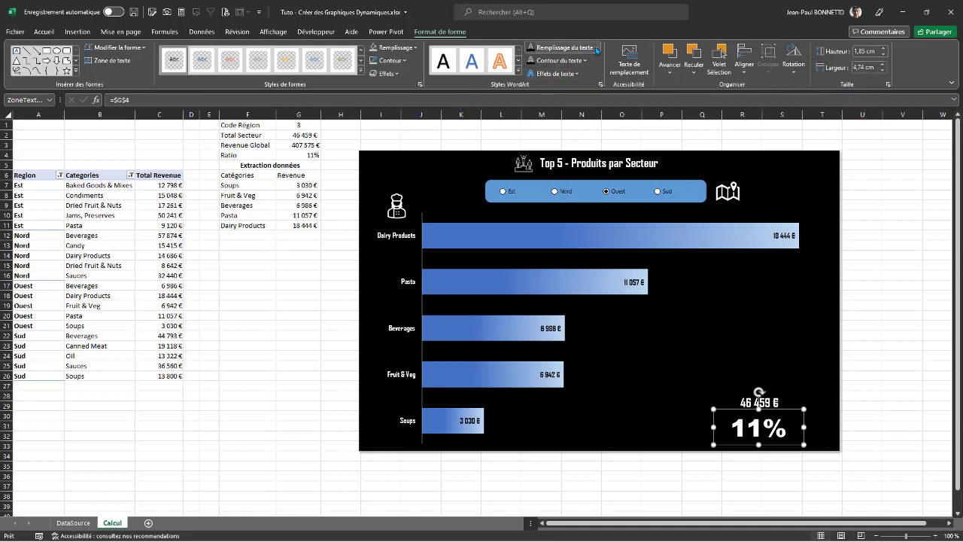
right_click(758, 424)
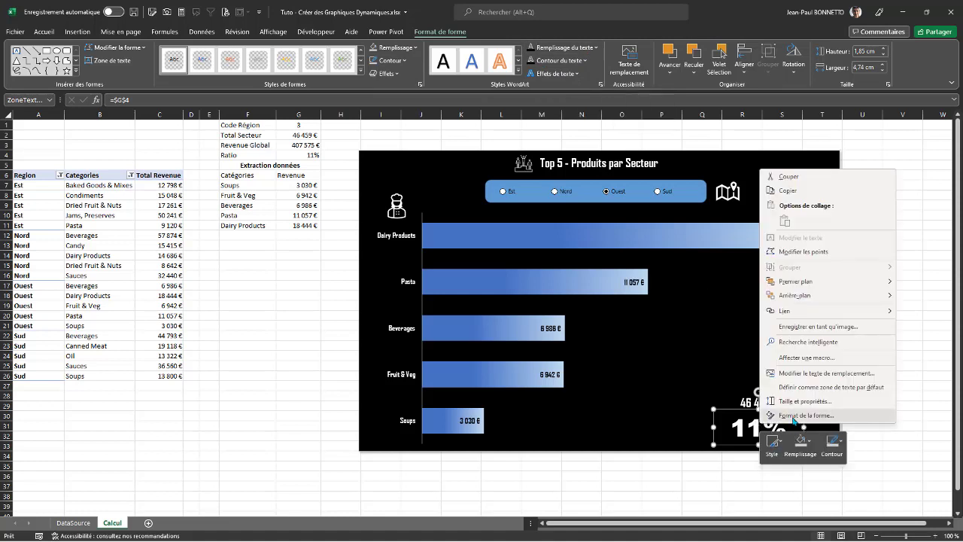
left_click(793, 415)
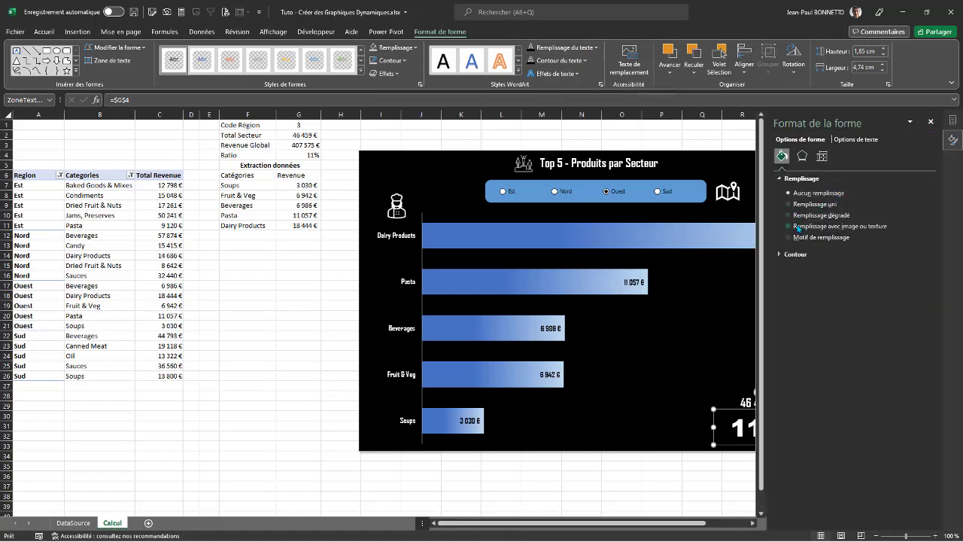
left_click(853, 140)
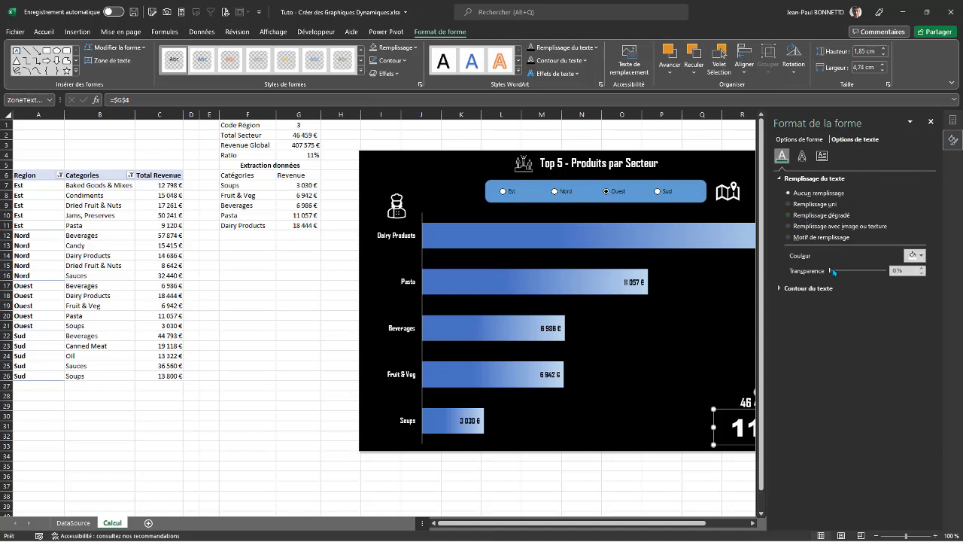
left_click_drag(830, 272, 849, 275)
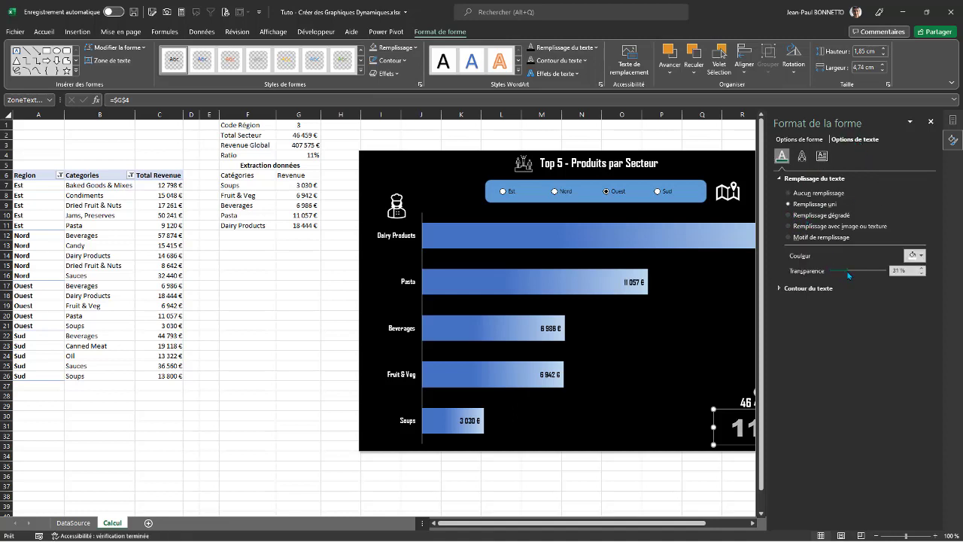
left_click(920, 256)
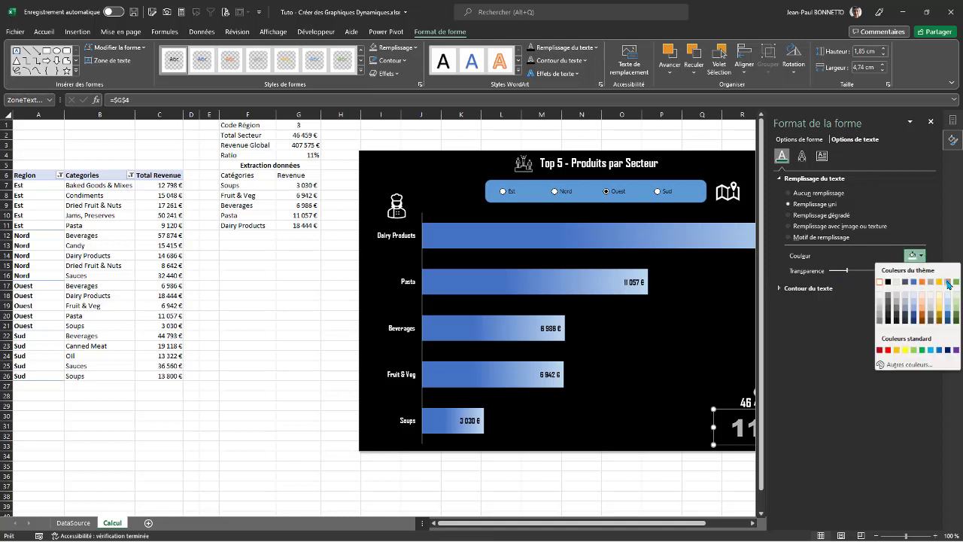
left_click(946, 282)
- Set the ratio text fill's transparency to 28%, try the darker blue theme colour, and reapply the light blue one
left_click_drag(653, 529, 751, 525)
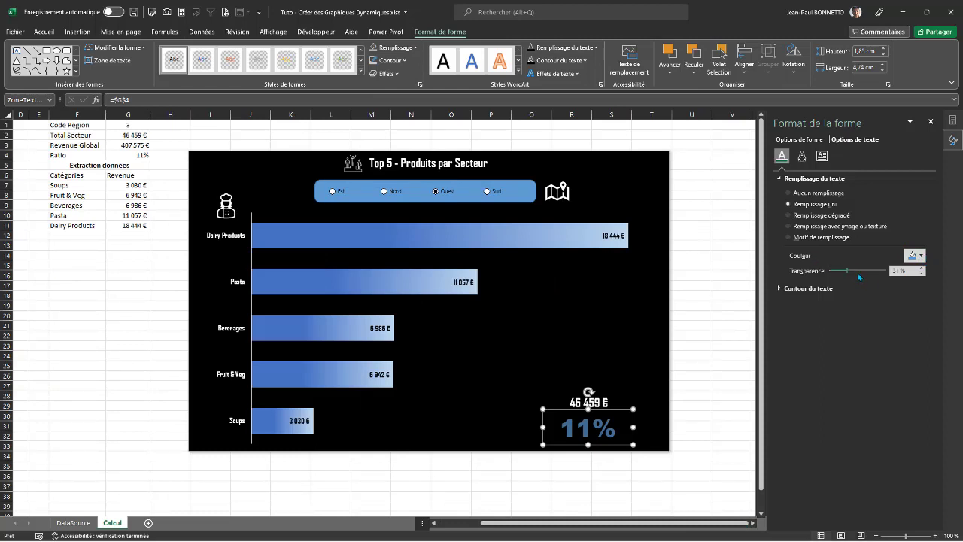
left_click_drag(849, 272, 849, 277)
left_click(917, 256)
left_click(916, 285)
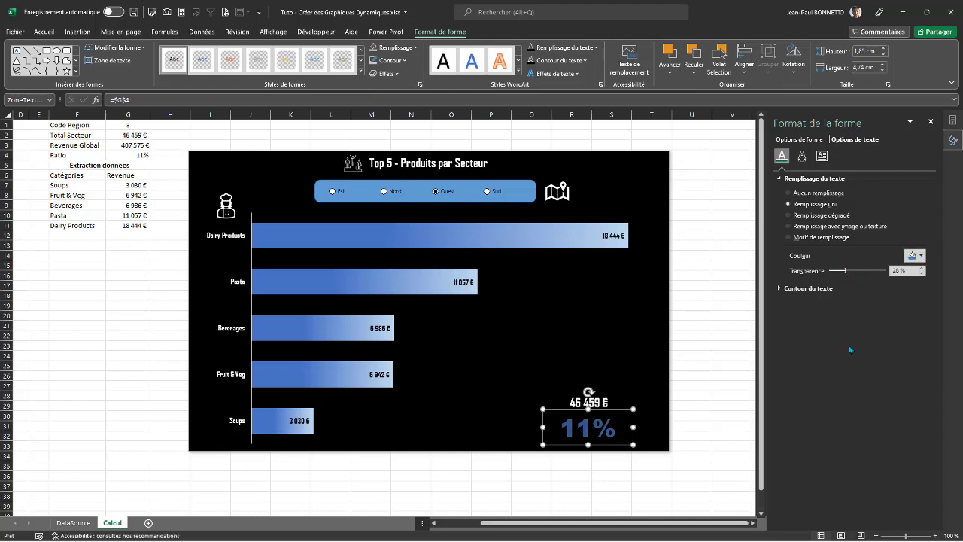
left_click(921, 255)
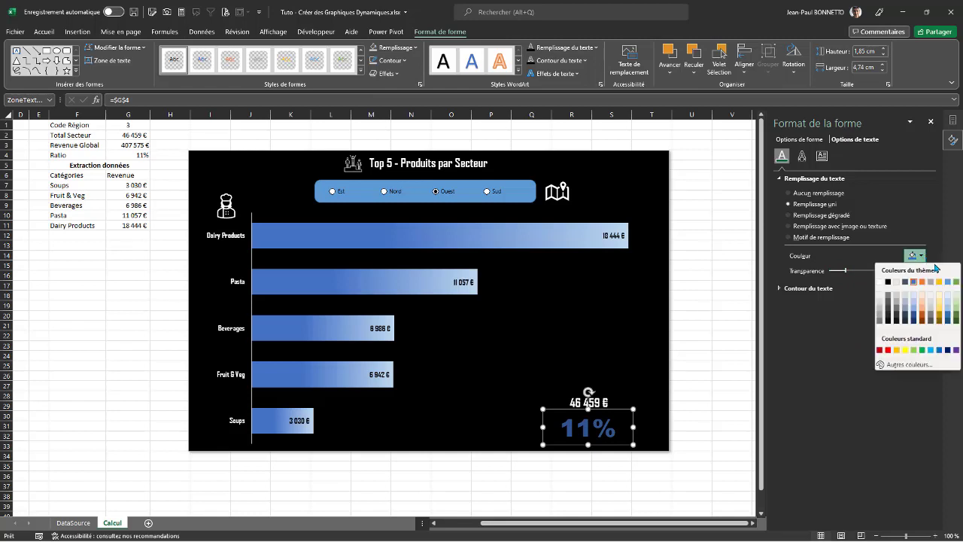
left_click(945, 280)
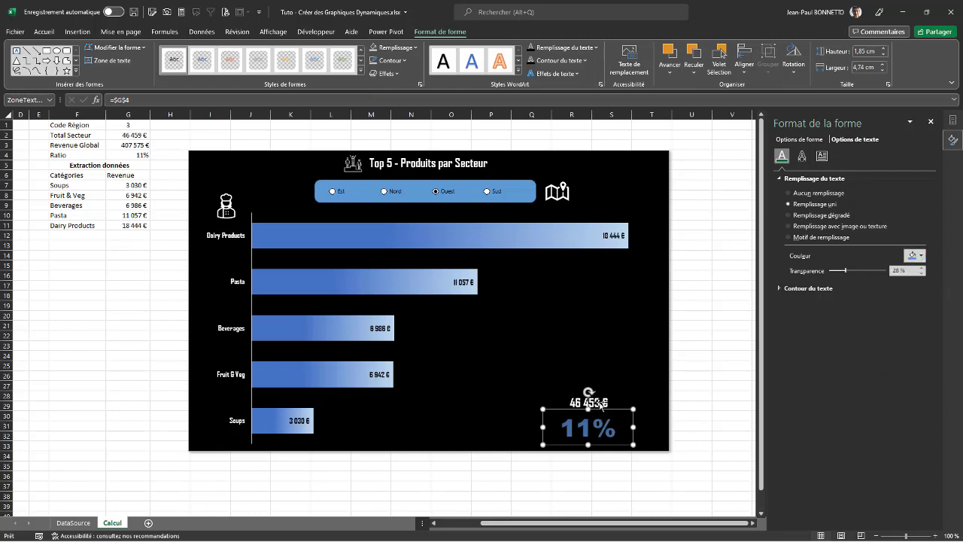
- Give the sector total text a solid light blue theme fill and nudge its box slightly closer to the percentage
left_click(599, 404)
left_click(921, 256)
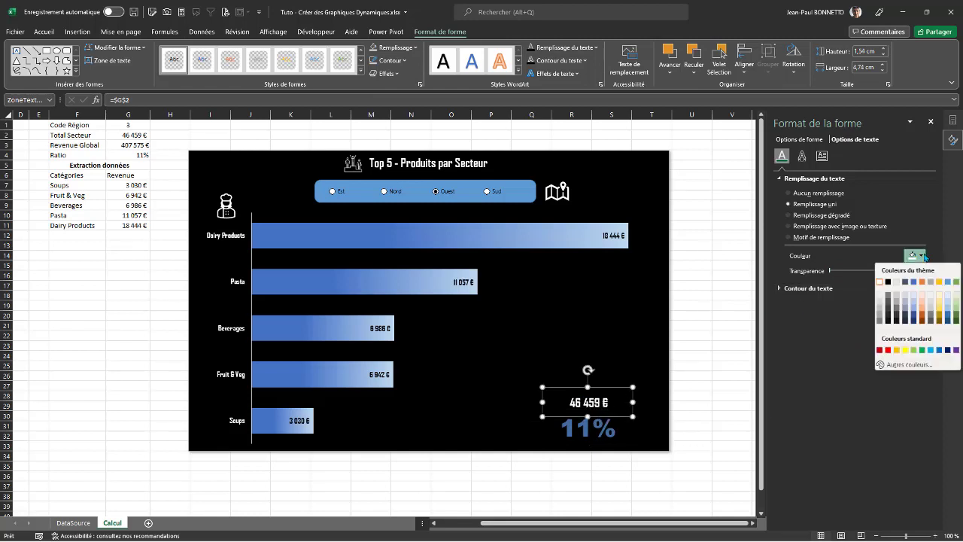
left_click(913, 282)
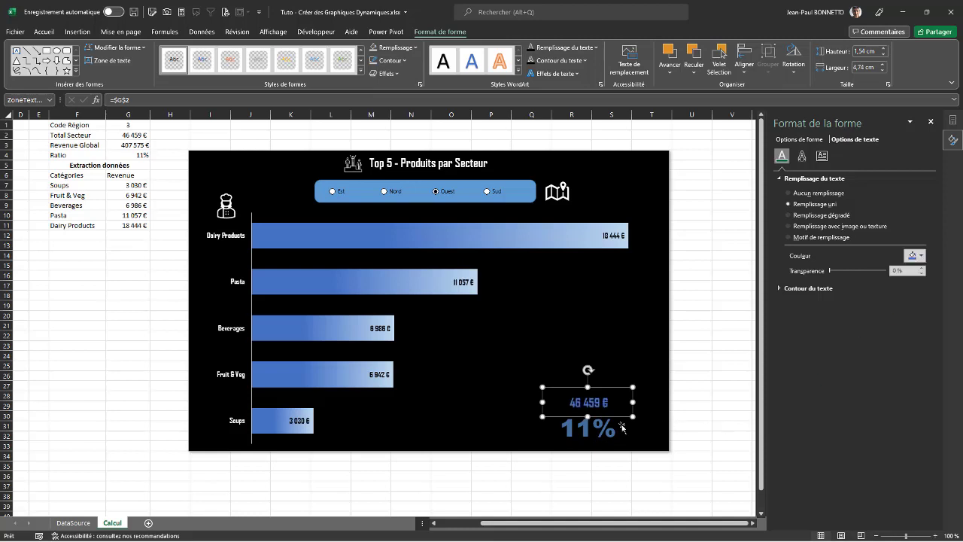
left_click_drag(621, 418, 620, 420)
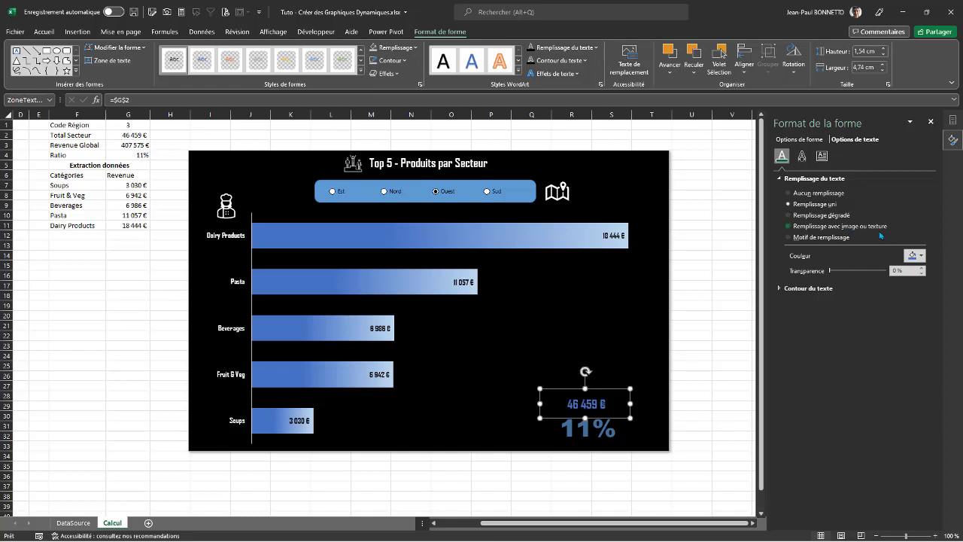
left_click(920, 255)
left_click(953, 288)
left_click(931, 121)
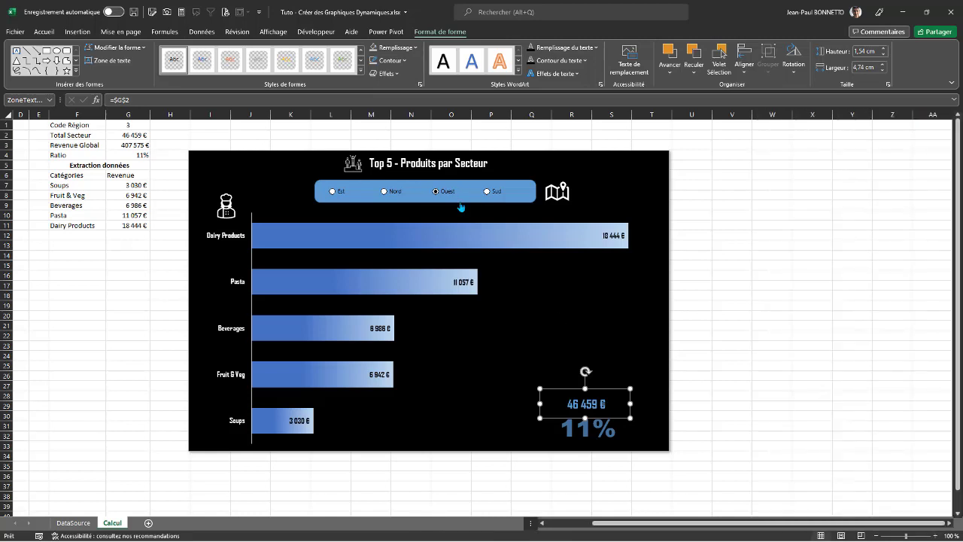
- Duplicate the sector total text box, place the copy just above the original, and remove the copy's cell link
key("ctrl+d")
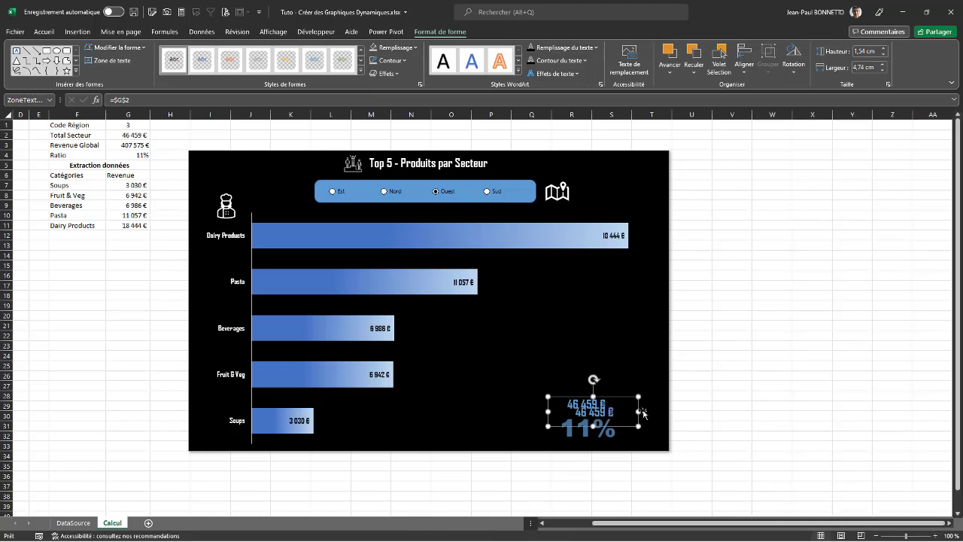
left_click_drag(622, 402, 615, 370)
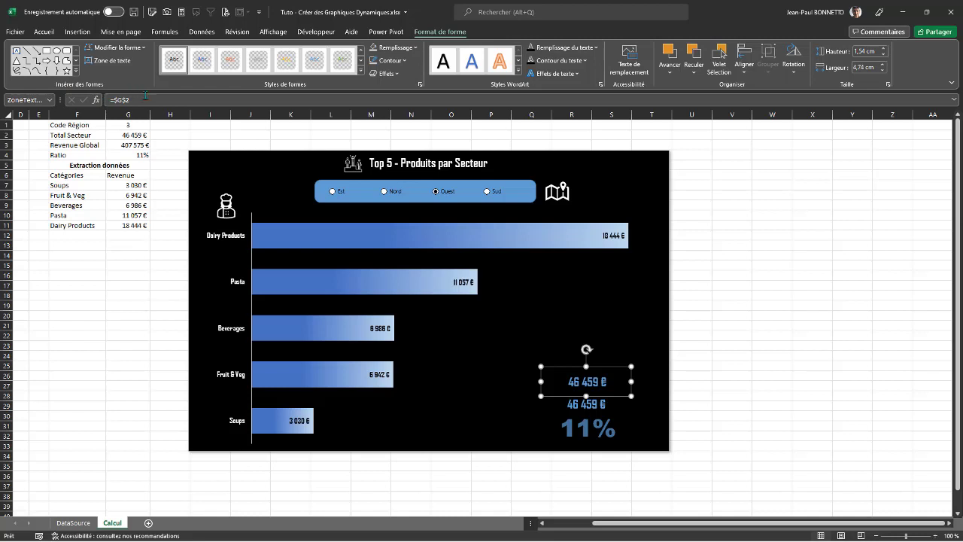
left_click_drag(146, 96, 109, 99)
key("BackSpace")
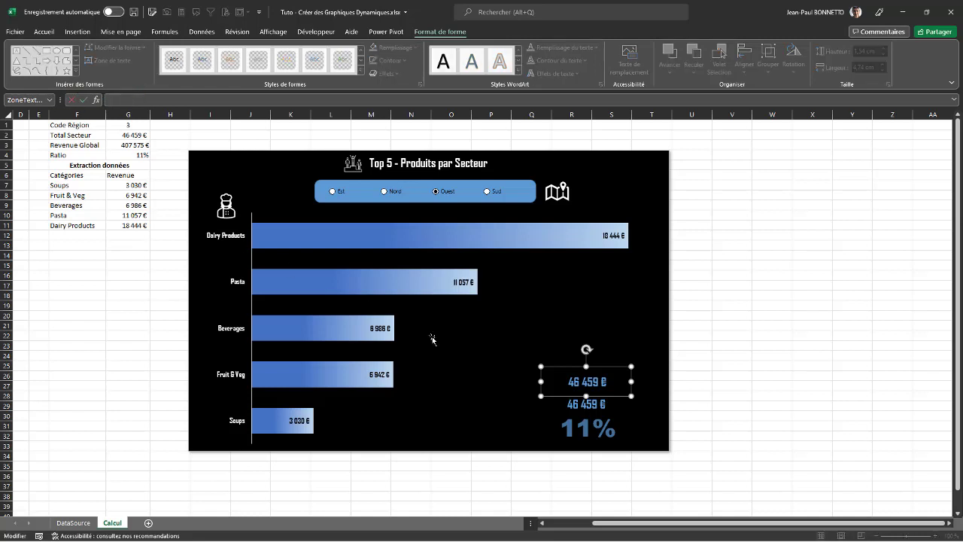
- Replace the copied text box's content with "Revenue" and move it slightly closer to the sector total
left_click(573, 369)
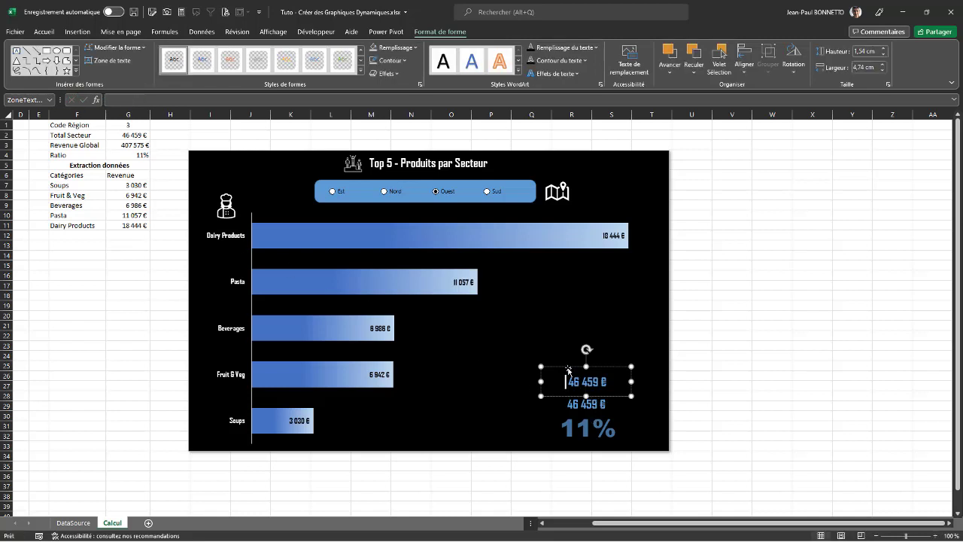
left_click_drag(566, 382, 638, 385)
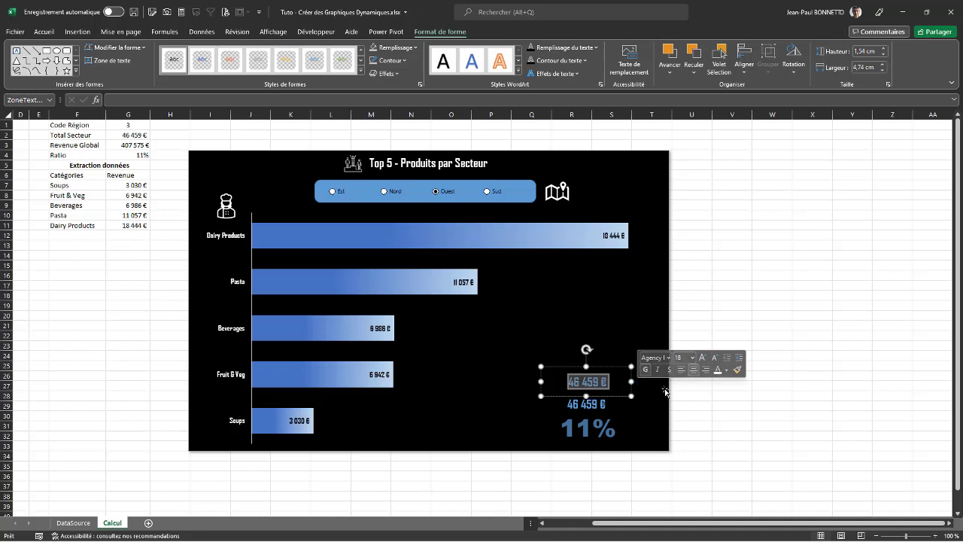
type("Revenue")
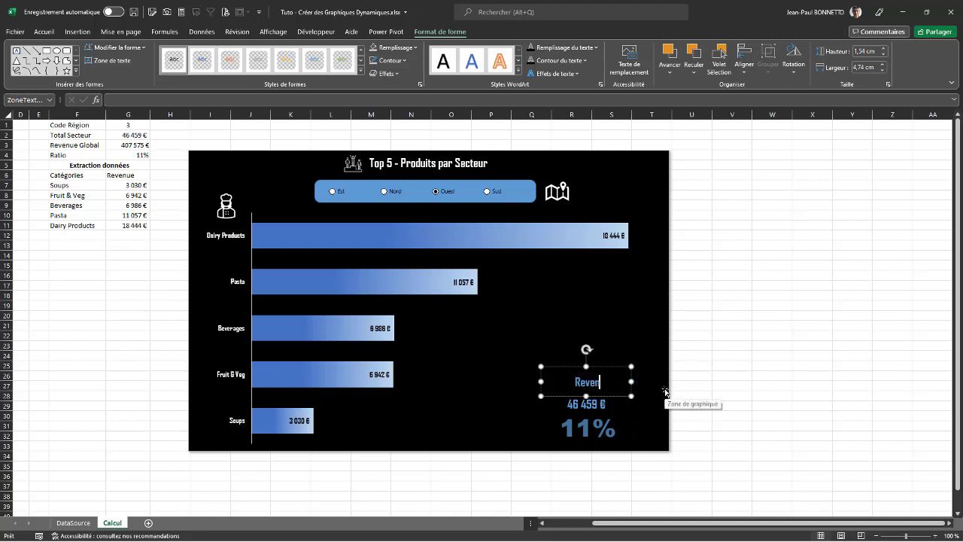
left_click(618, 398)
left_click(616, 397)
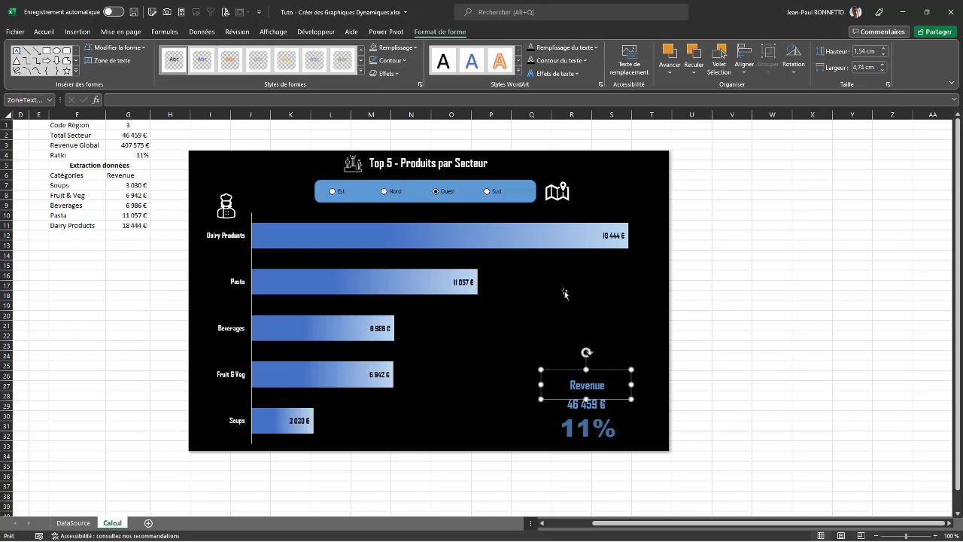
- Make the Revenue label's text white and shift the chart's lower text boxes slightly to the right
left_click(45, 31)
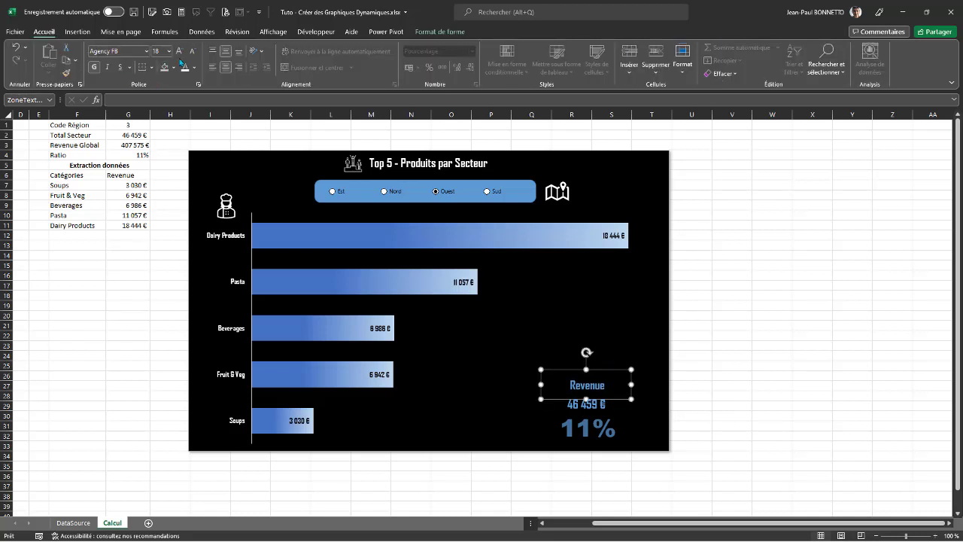
left_click(185, 68)
left_click_drag(628, 399, 622, 446)
- Align the Revenue label, sector total and ratio text boxes on a common horizontal centre
left_click(617, 444)
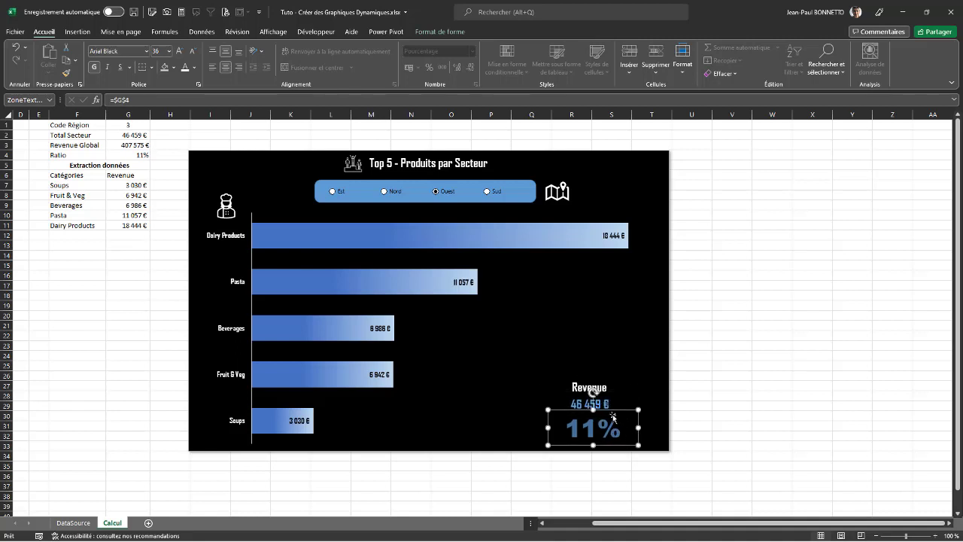
left_click(604, 390, "shift")
left_click(602, 388, "shift")
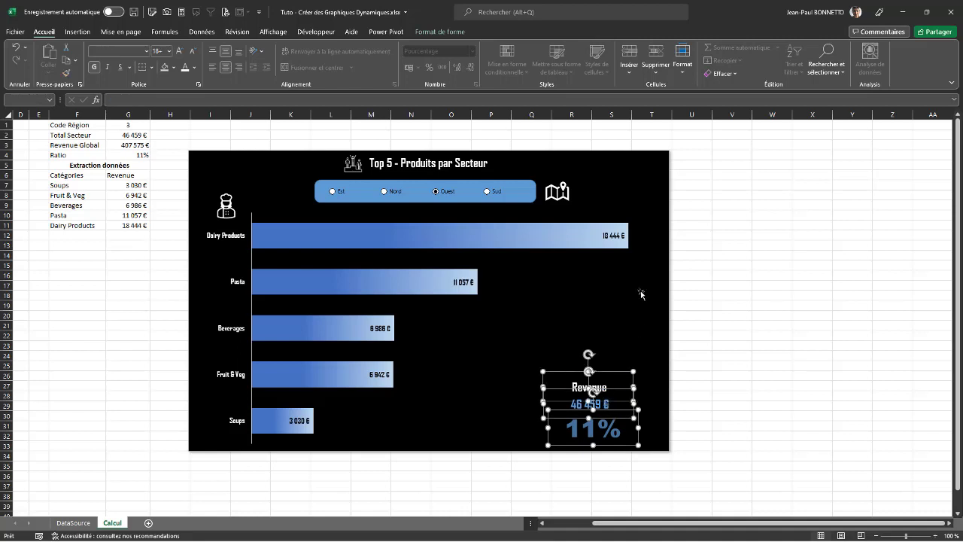
left_click(440, 31)
left_click(745, 68)
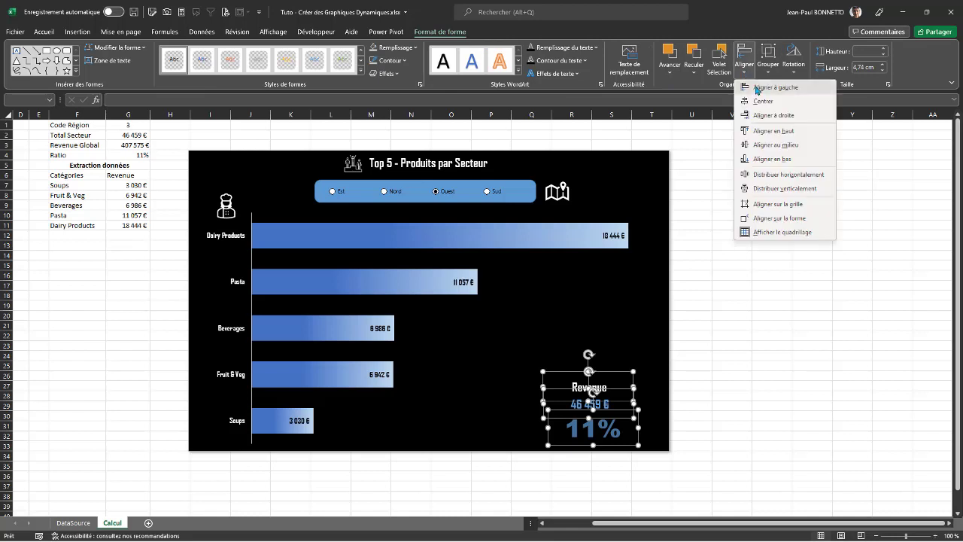
left_click(763, 102)
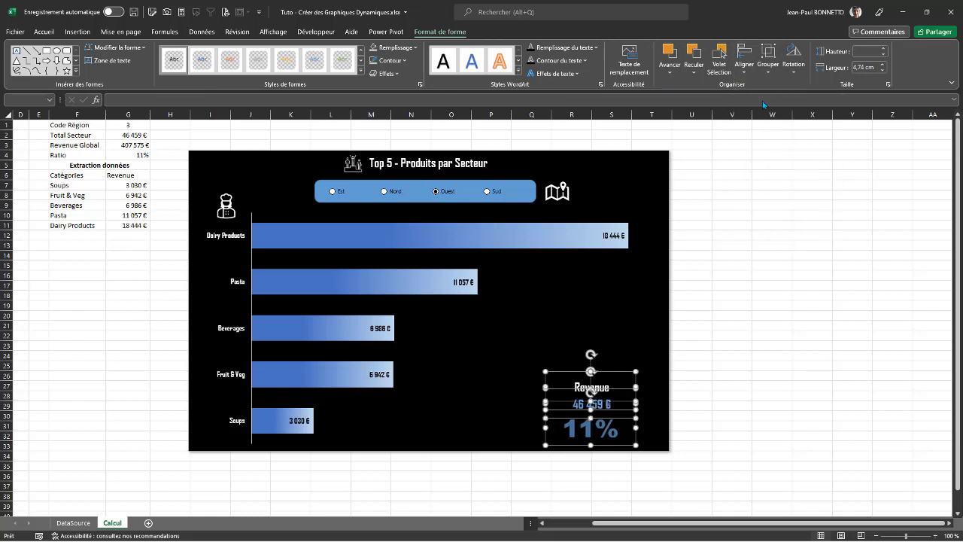
- Group the Revenue label, sector total and ratio text boxes, and nudge the group slightly right and up in the chart
left_click(769, 68)
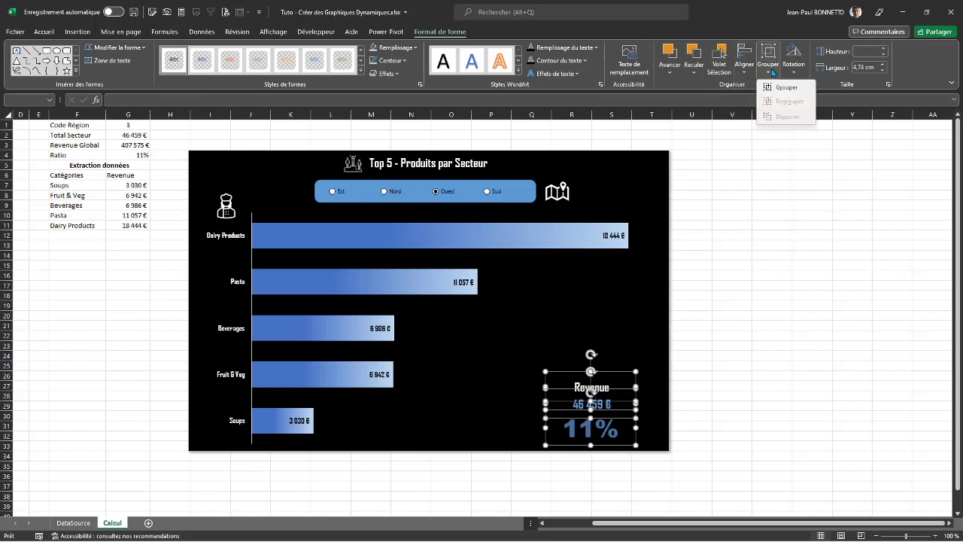
left_click(784, 88)
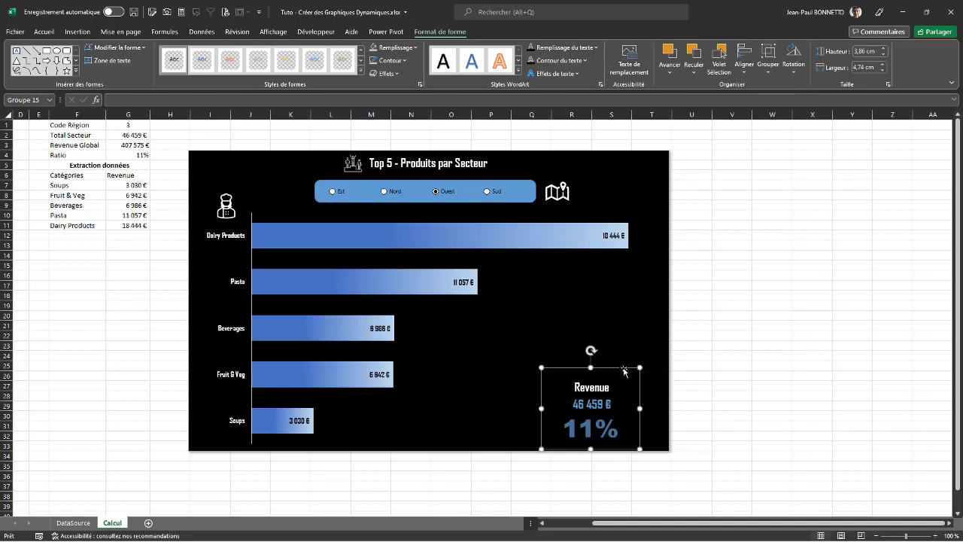
left_click_drag(627, 366, 636, 365)
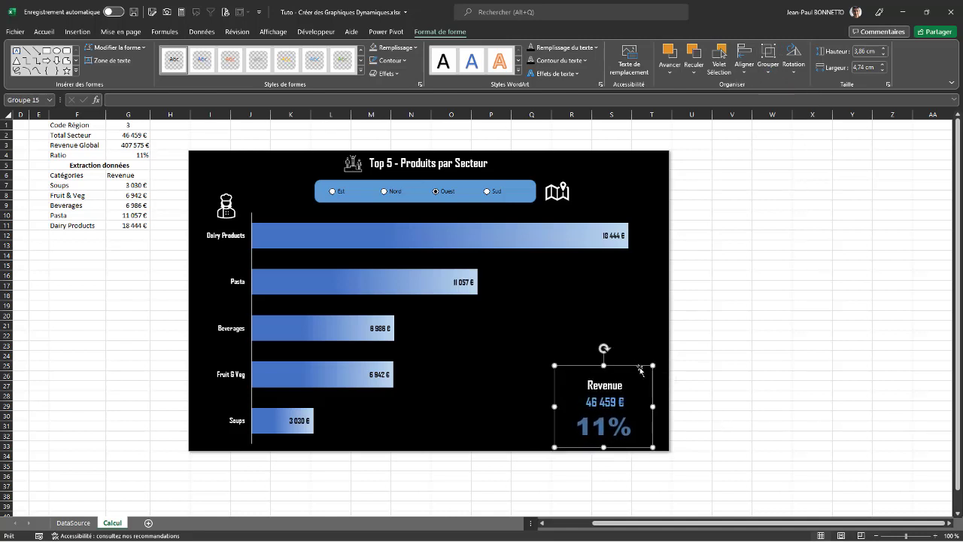
- Group the chart together with the revenue text box group as one object
left_click(634, 178)
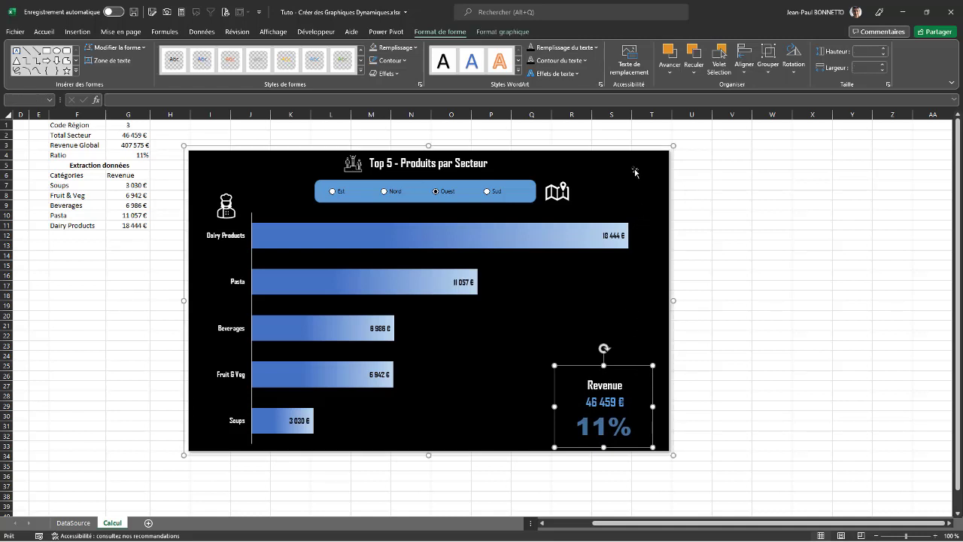
left_click(768, 64)
left_click(777, 87)
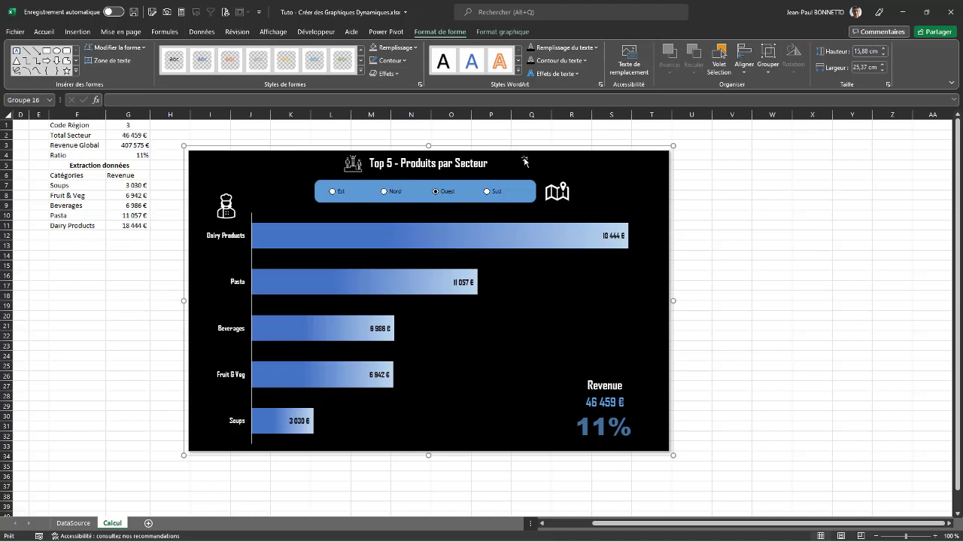
- Narrow column H and reposition the grouped chart just beside the calculation data, near the upper rows of the sheet
mouse_move(580, 144)
left_mouse_down()
mouse_move(632, 197)
mouse_move(579, 100)
mouse_move(539, 140)
mouse_move(566, 133)
left_mouse_up()
left_click_drag(189, 117, 168, 133)
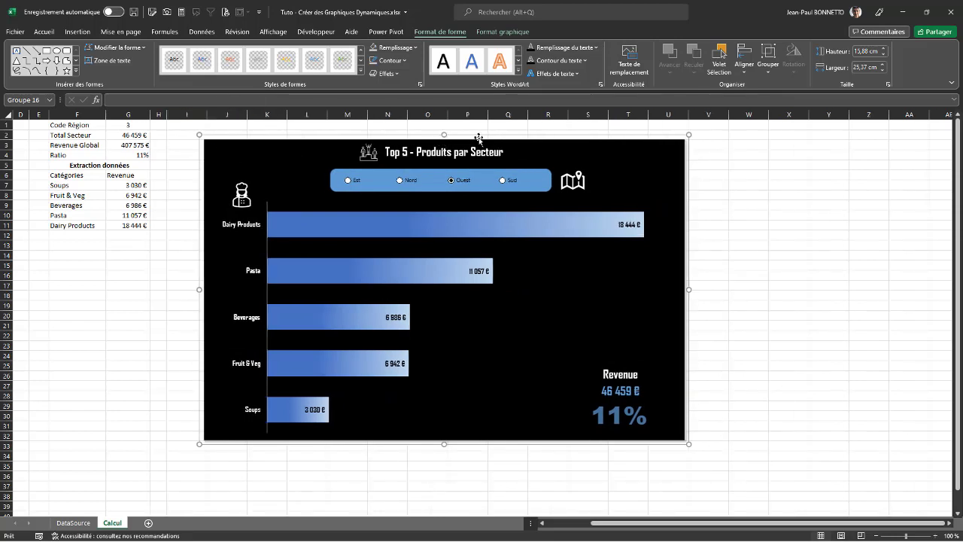
left_click_drag(482, 138, 486, 141)
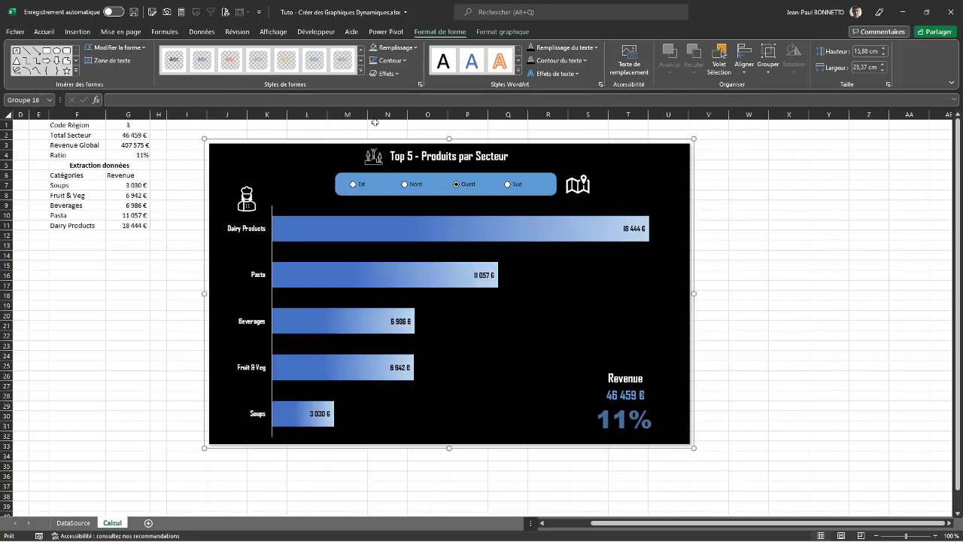
- Hide the gridlines of the Calcul sheet and deselect the chart group
left_click(272, 31)
left_click(306, 68)
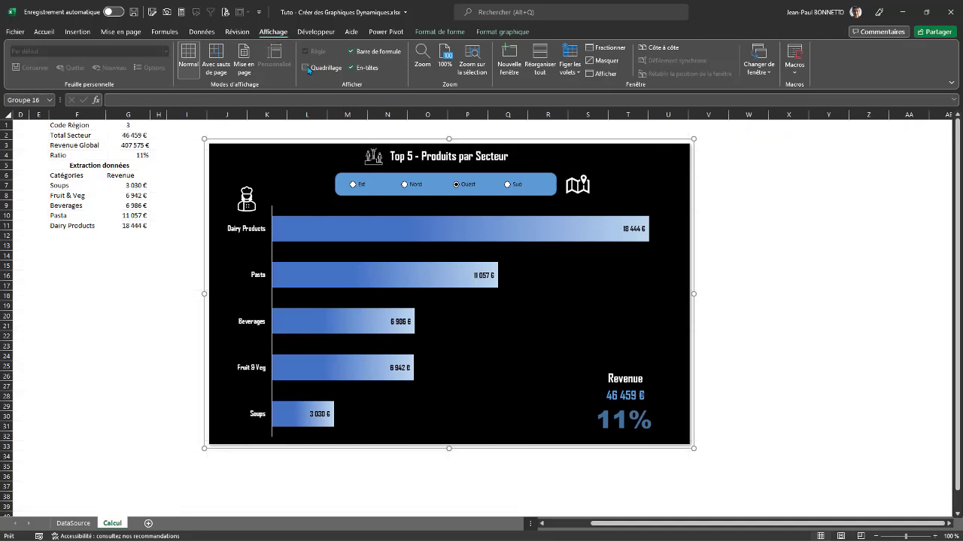
left_click(772, 165)
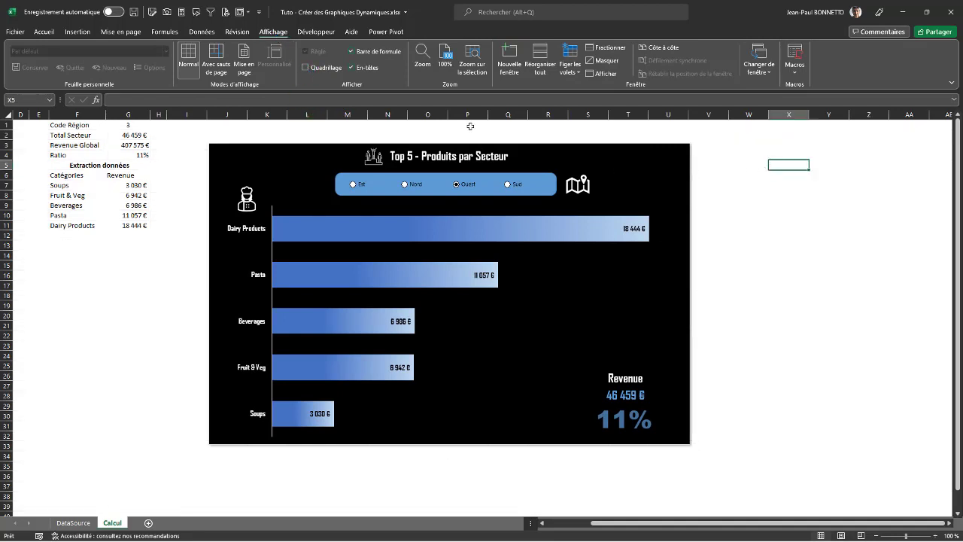
- Switch the chart's region selector between regions to check the dynamic update, ending on Ouest
left_click(405, 184)
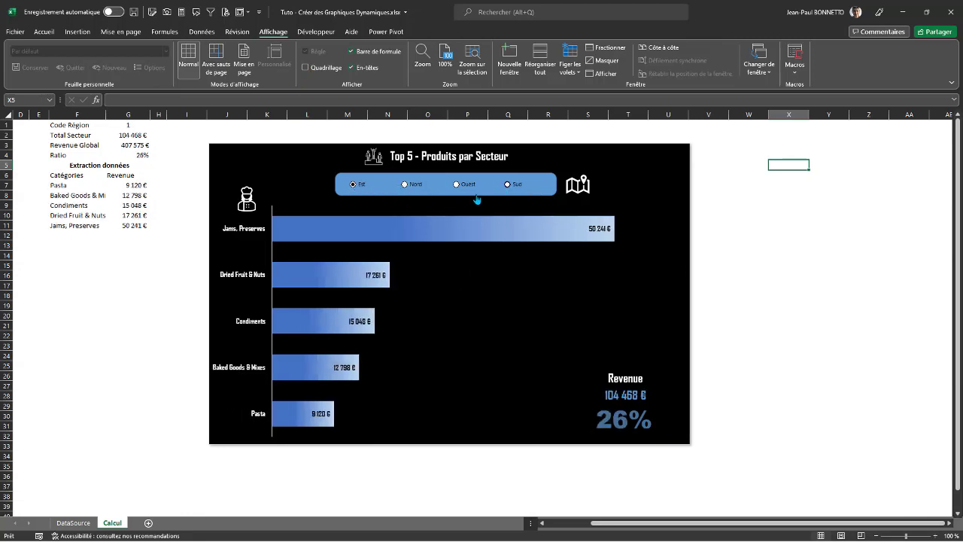
left_click(508, 185)
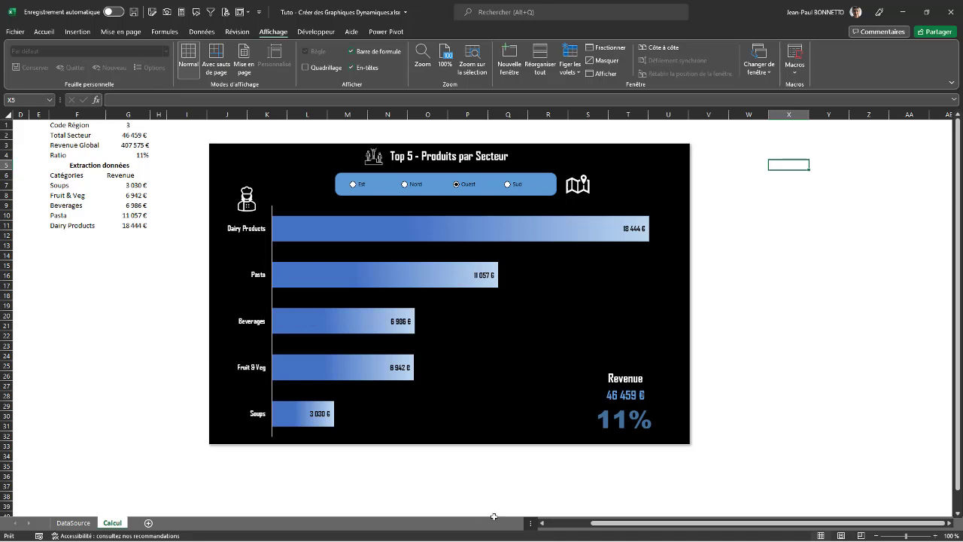
- Hide columns A through H containing the pivot table and calculation data
left_click_drag(654, 524, 654, 524)
left_click_drag(611, 531, 591, 531)
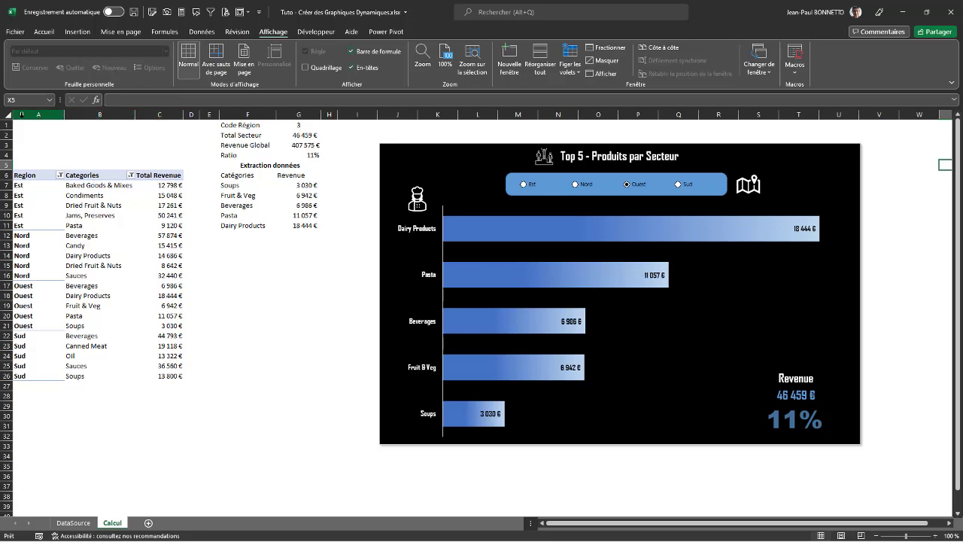
left_click_drag(21, 115, 327, 115)
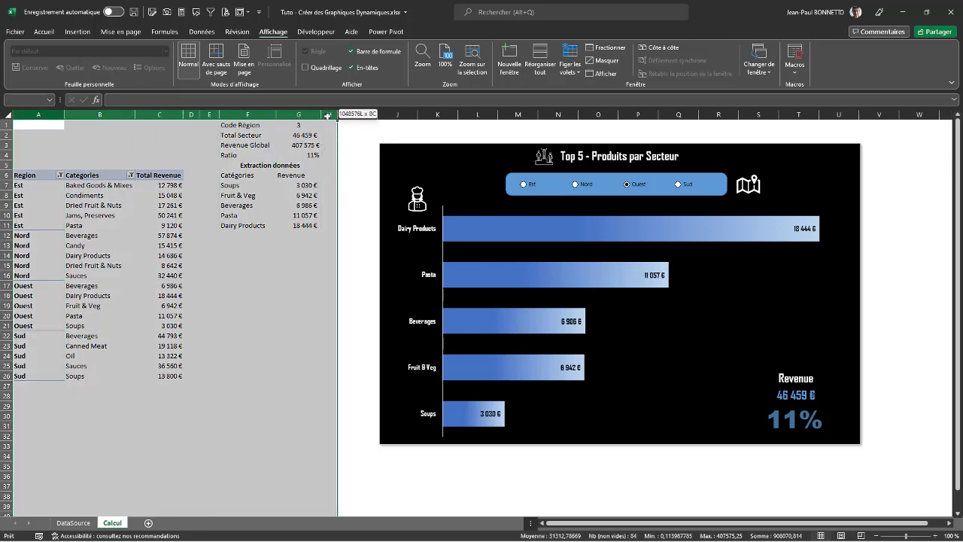
right_click(327, 115)
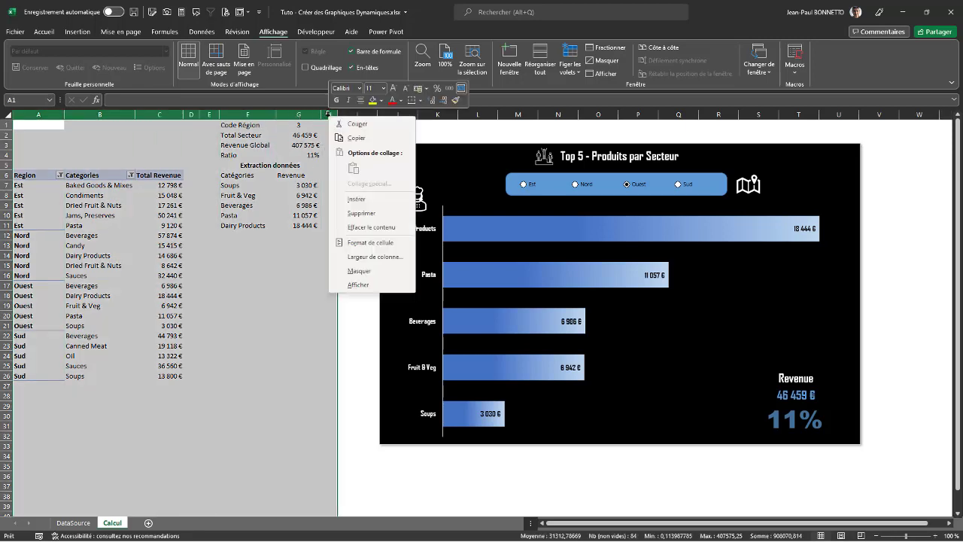
left_click(358, 271)
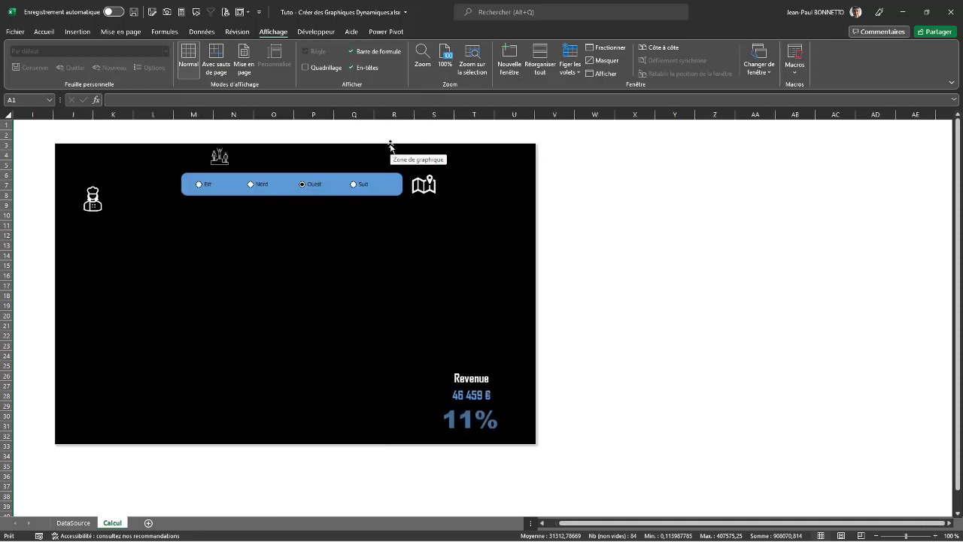
- Look through the chart's design commands, chart area formatting and alternative text options for the setting that handles hidden cells
left_click(264, 263)
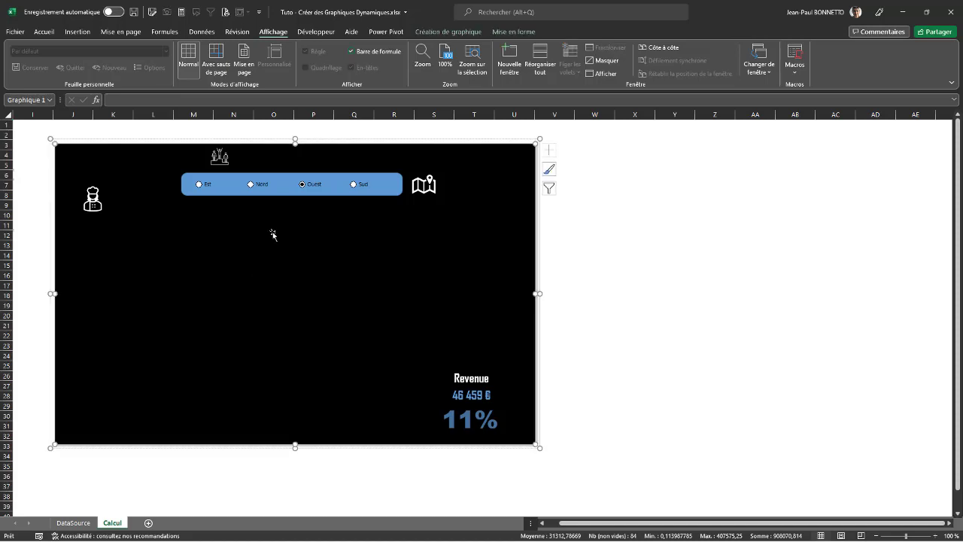
left_click(469, 34)
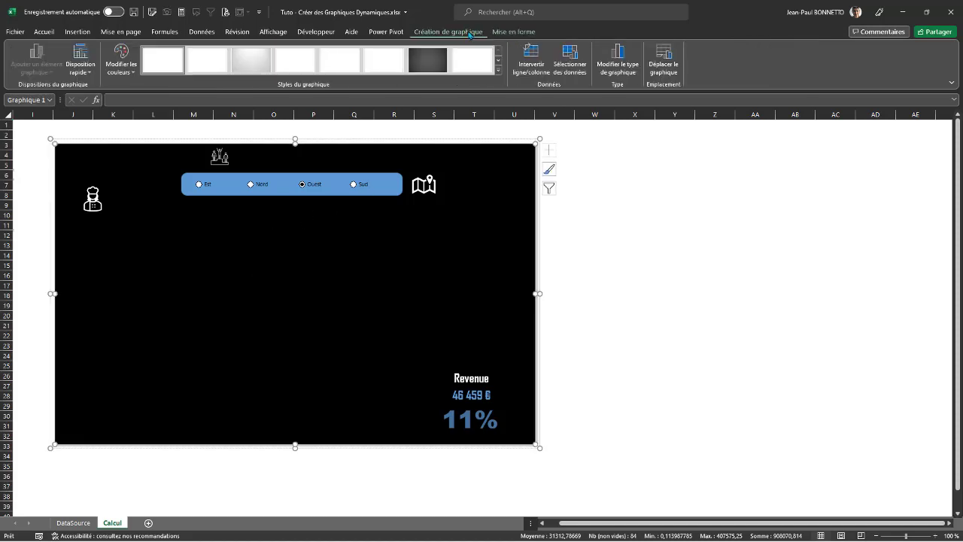
left_click(291, 245)
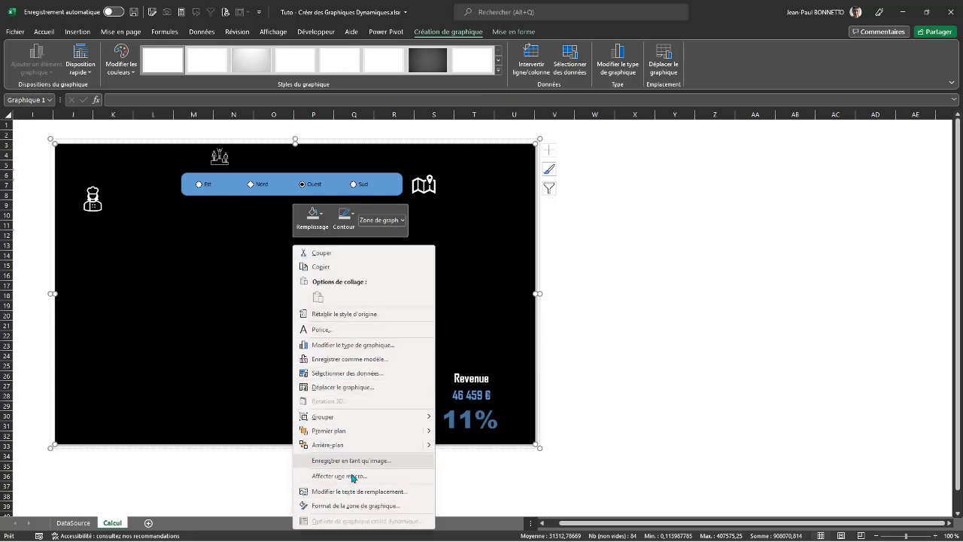
left_click(234, 241)
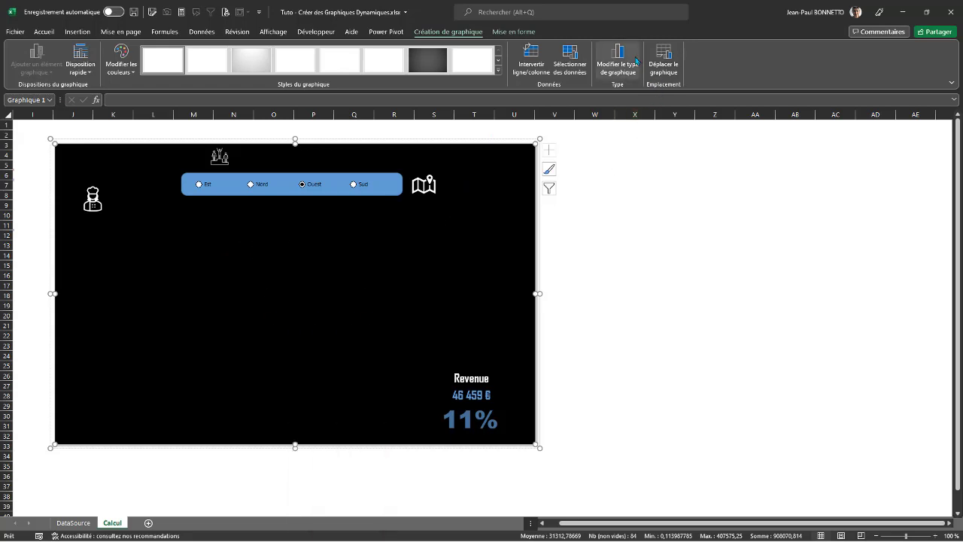
right_click(288, 256)
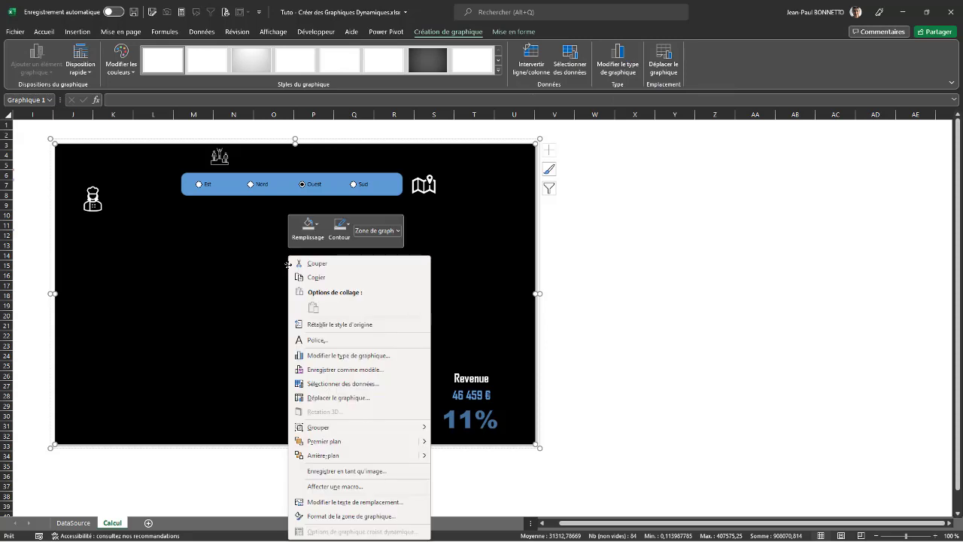
left_click(354, 516)
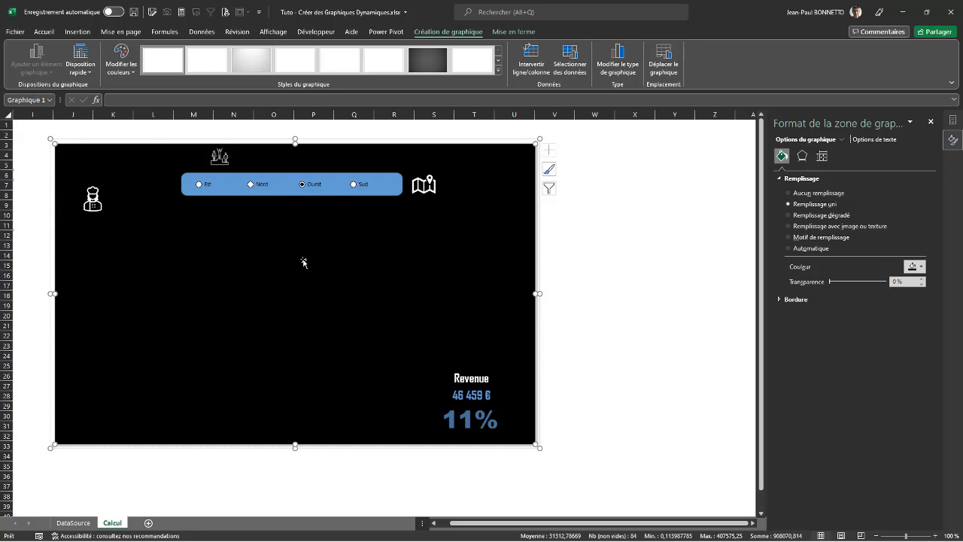
right_click(204, 266)
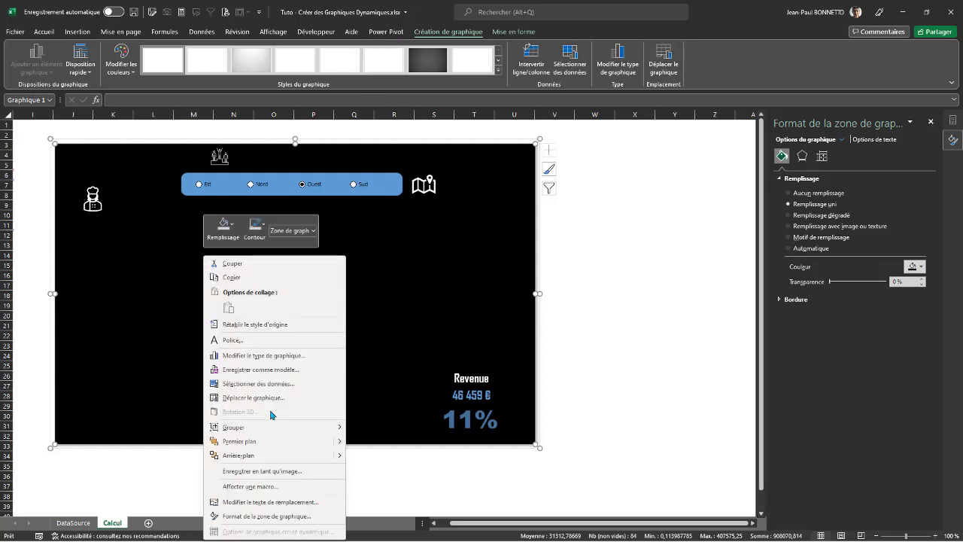
left_click(280, 502)
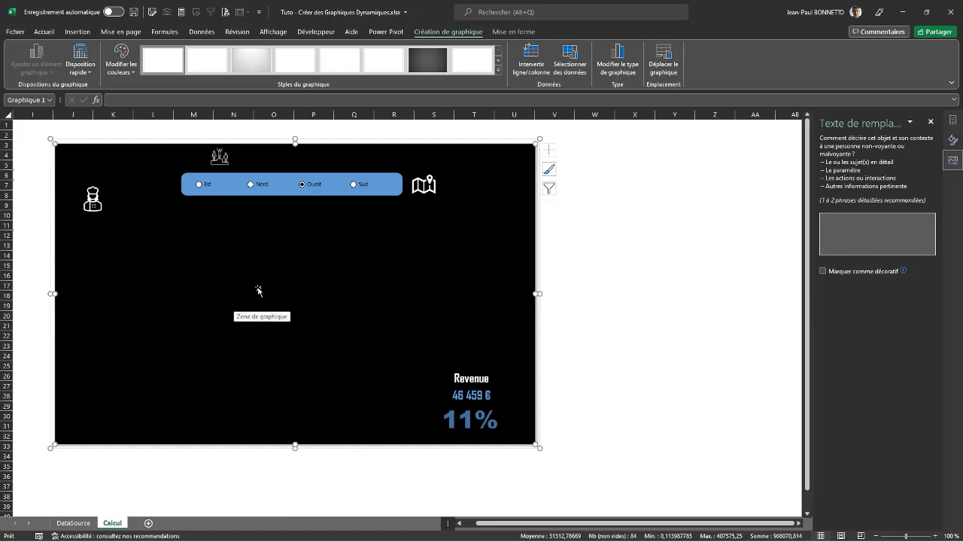
left_click(931, 121)
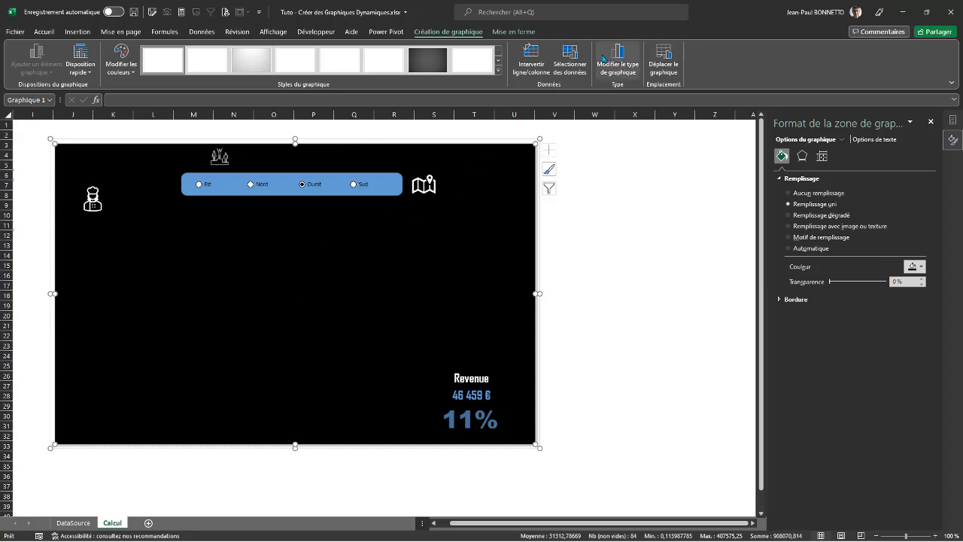
- In the chart's data source settings for hidden and empty cells, enable displaying data from hidden rows and columns
right_click(218, 297)
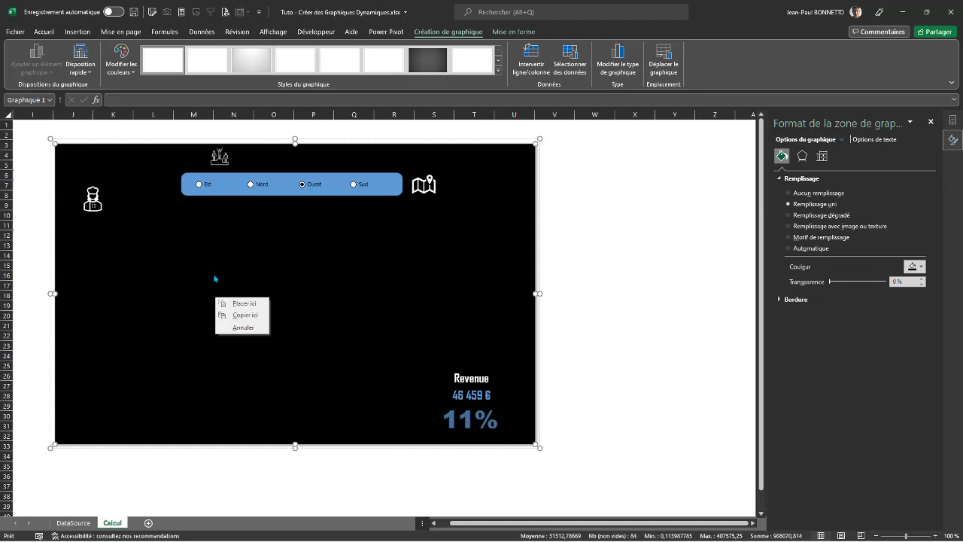
right_click(225, 284)
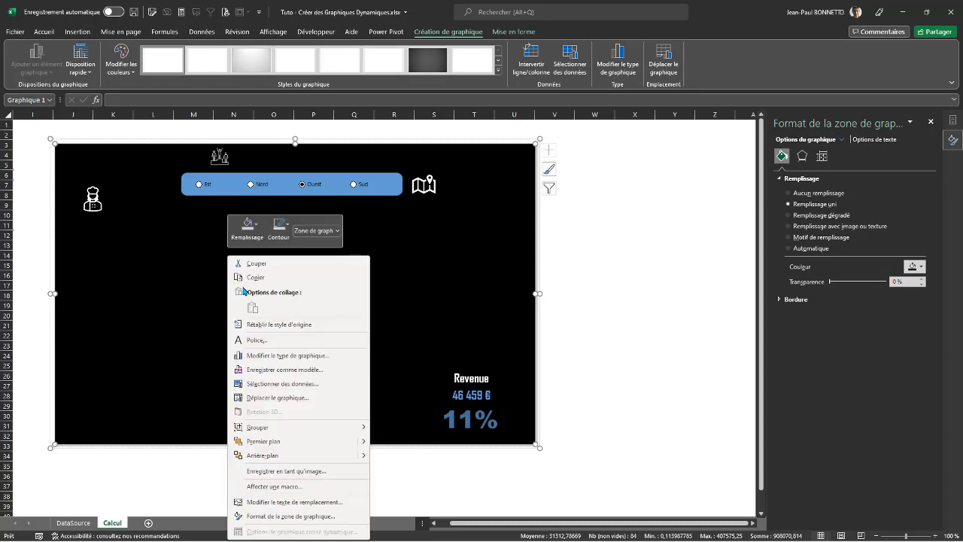
left_click(292, 385)
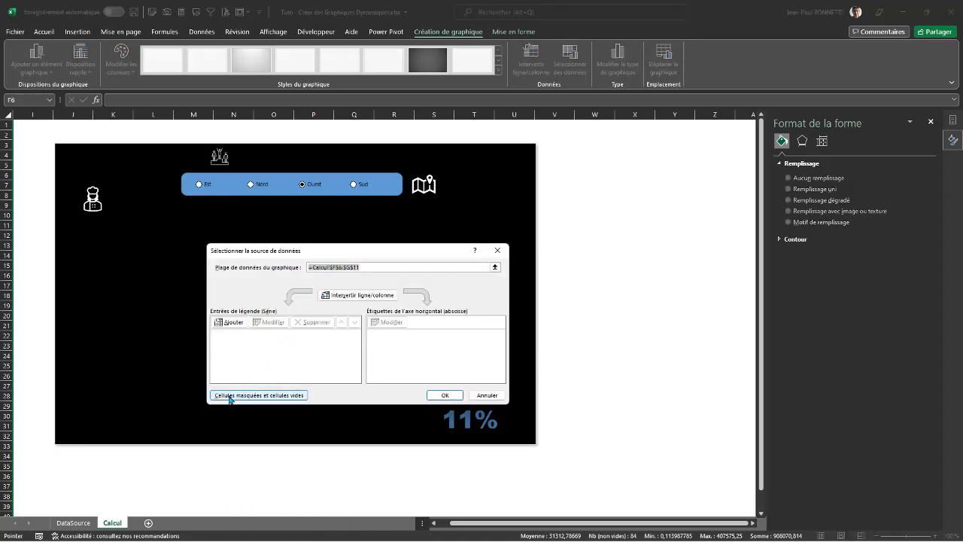
left_click(261, 397)
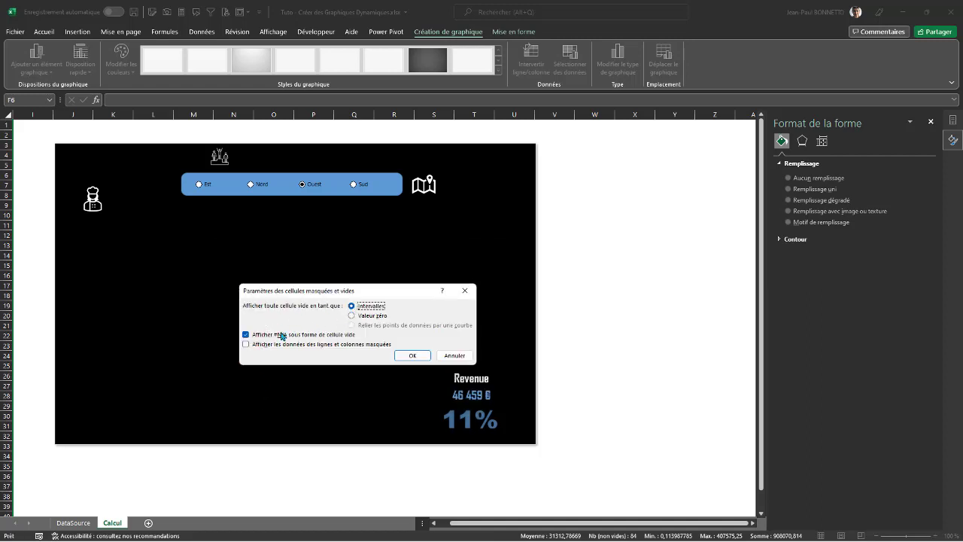
left_click(246, 345)
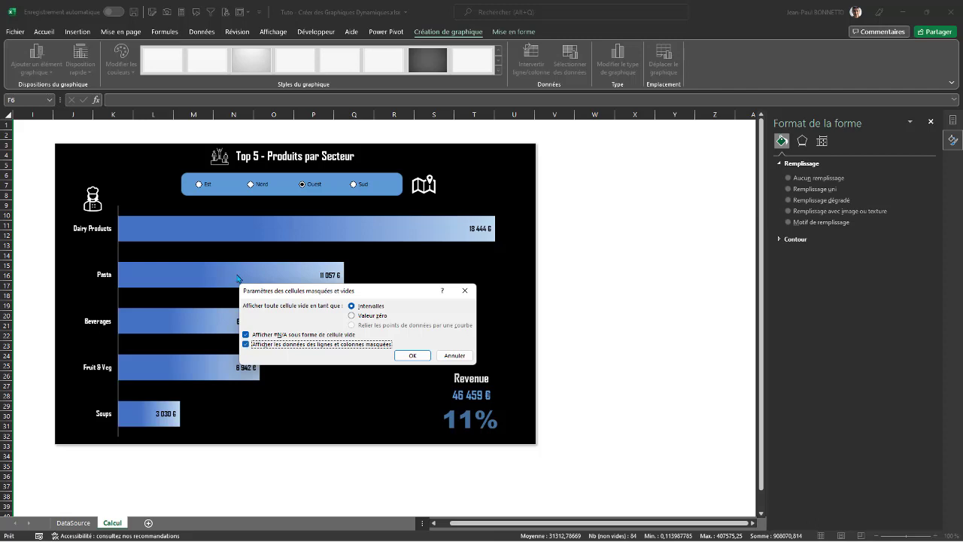
left_click(412, 355)
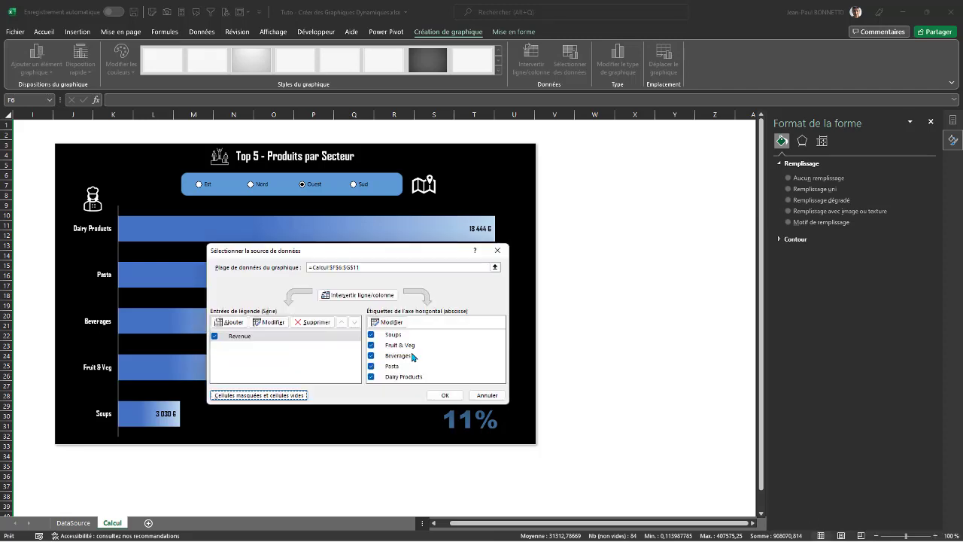
left_click(445, 395)
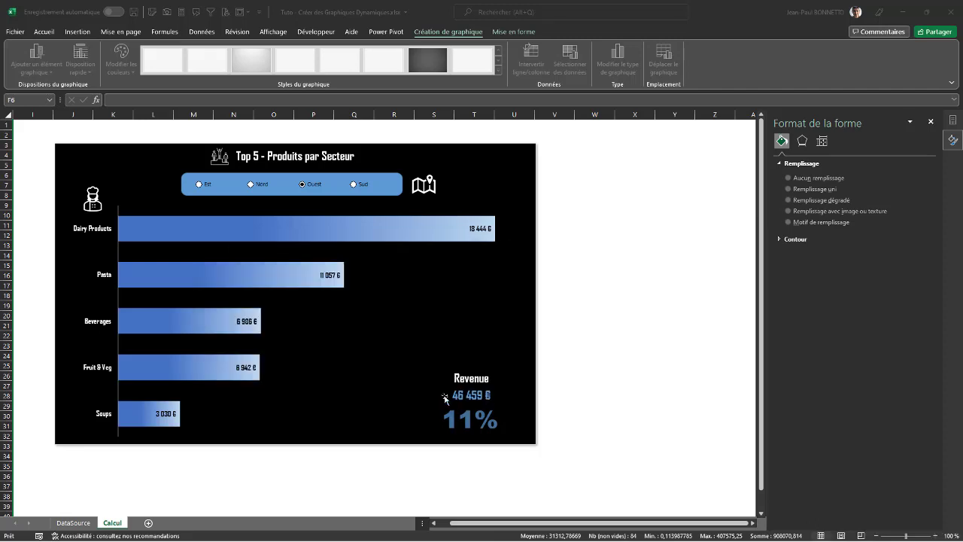
- Close the formatting pane and deselect the chart by selecting an empty cell beside it
left_click(930, 122)
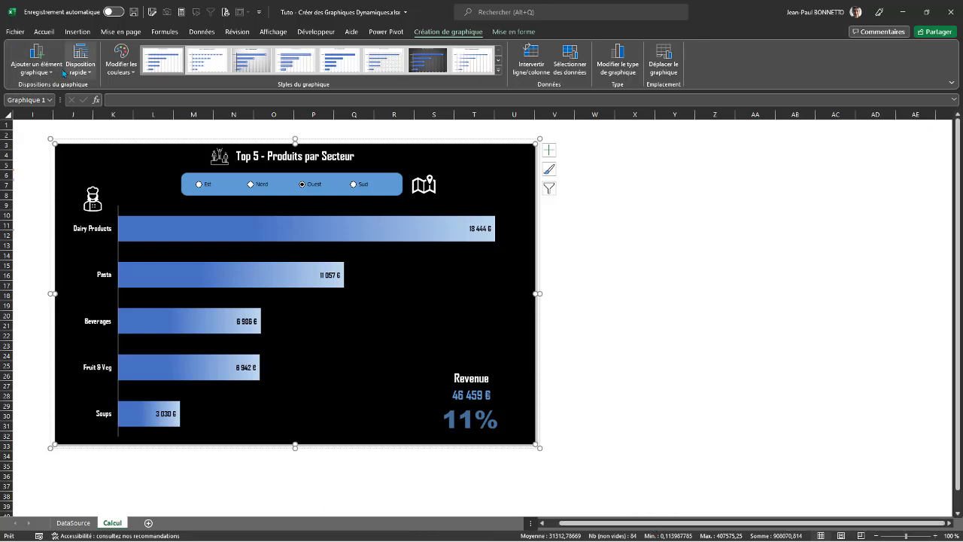
left_click(501, 140)
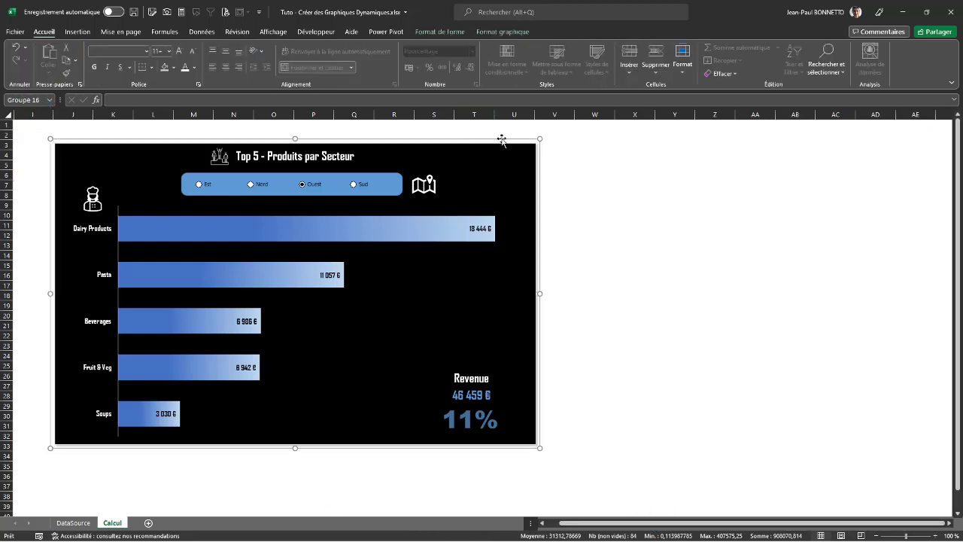
left_click(699, 145)
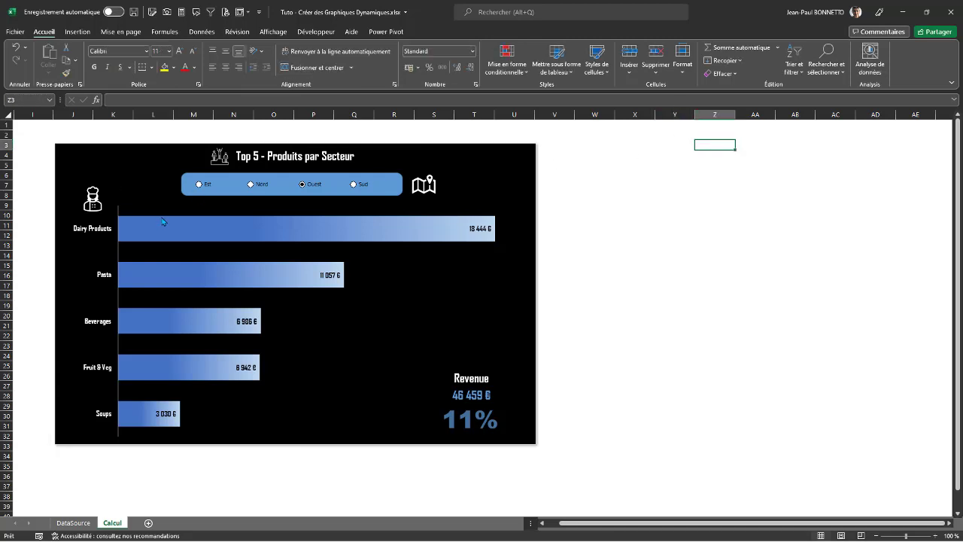
mouse_move(244, 243)
left_click(695, 246)
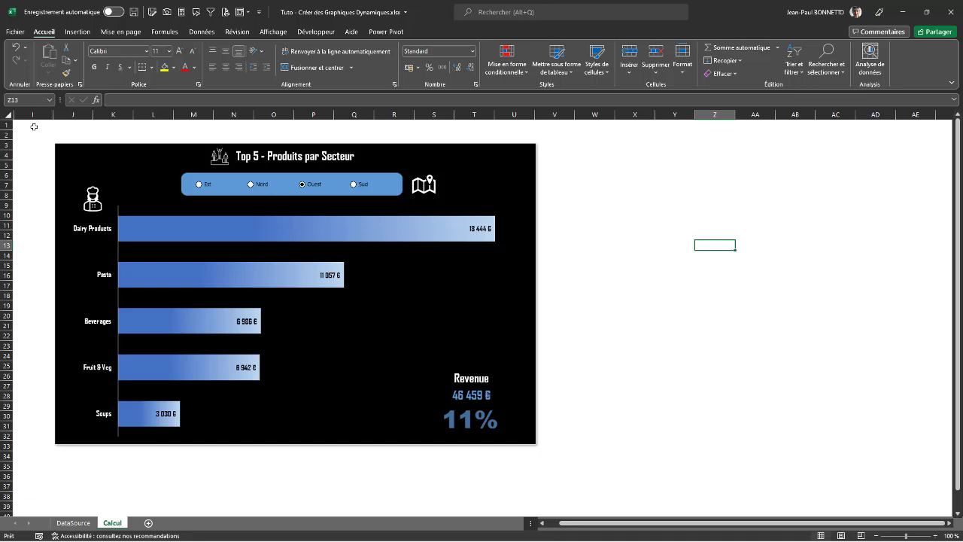
- Move the grouped Top 5 chart about four columns to the right so it starts at column N, and deselect it
left_click(30, 123)
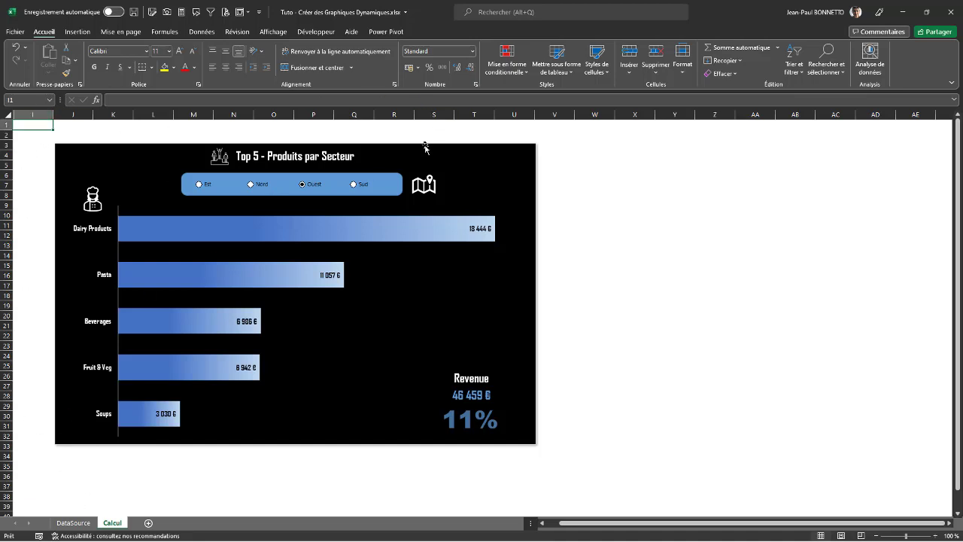
left_click_drag(424, 146, 576, 137)
left_click(172, 198)
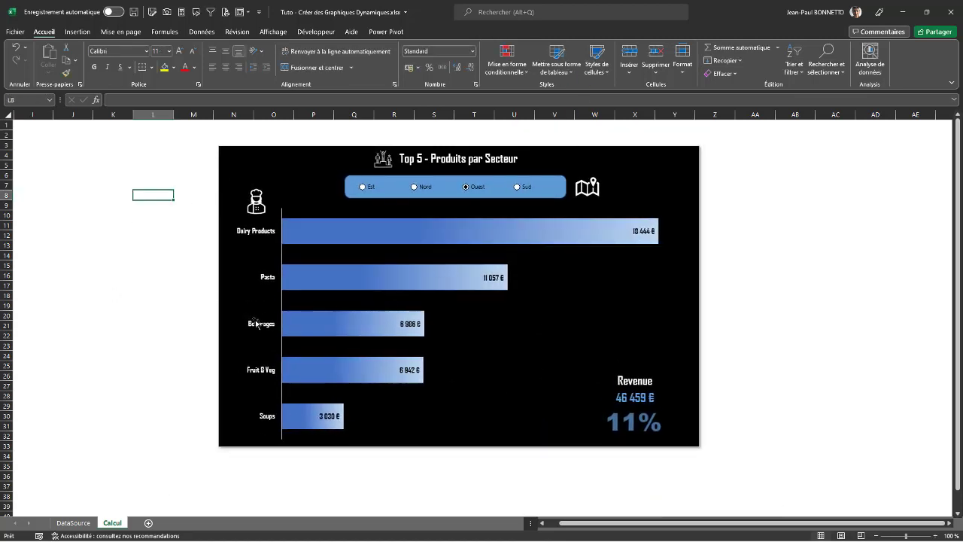
- Test the region selector by switching the chart repeatedly between Est, Nord, Ouest and Sud, ending on Sud
left_click(518, 188)
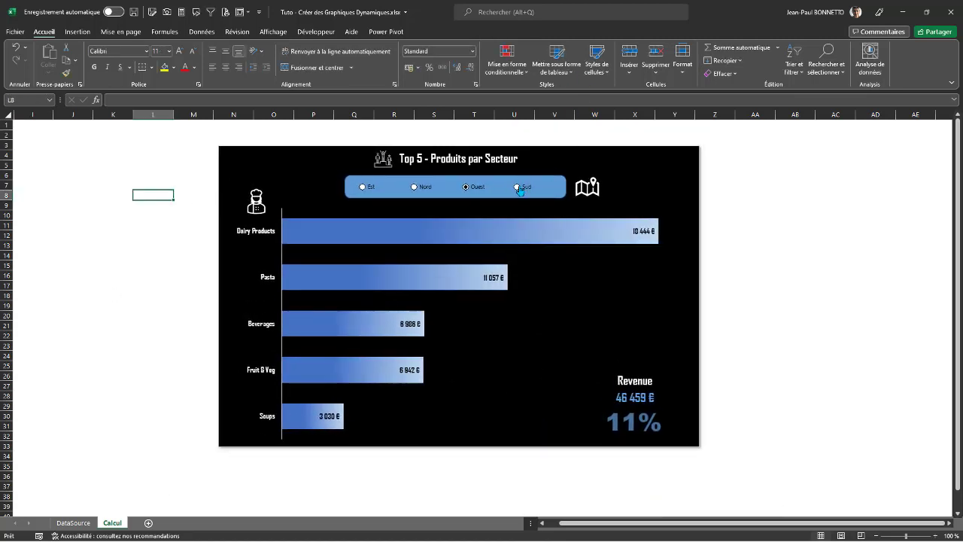
left_click(415, 188)
left_click(363, 187)
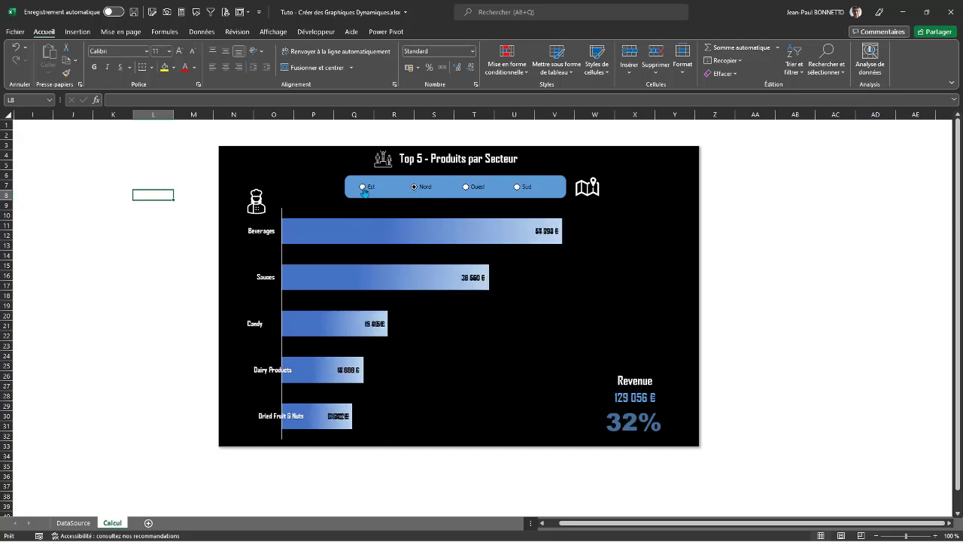
left_click(464, 188)
left_click(517, 188)
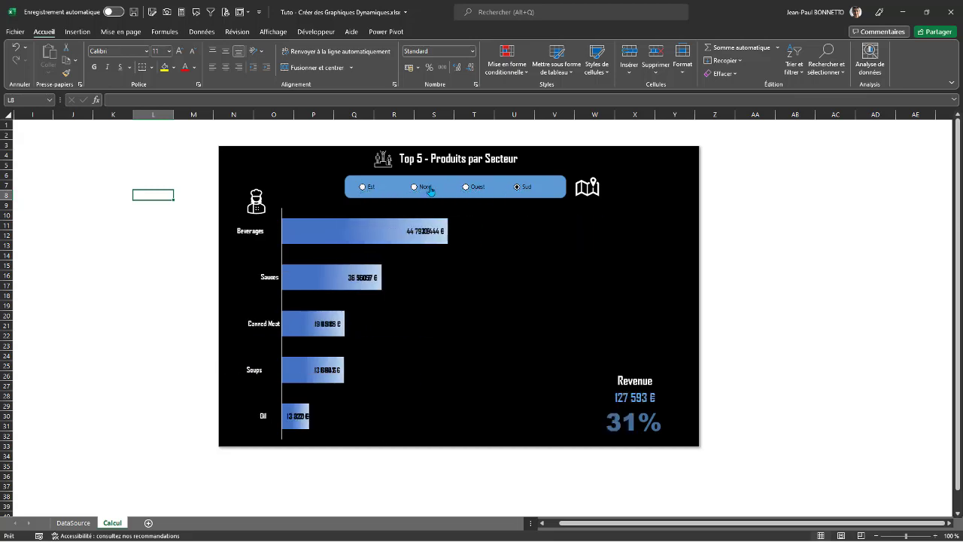
left_click(415, 188)
left_click(465, 187)
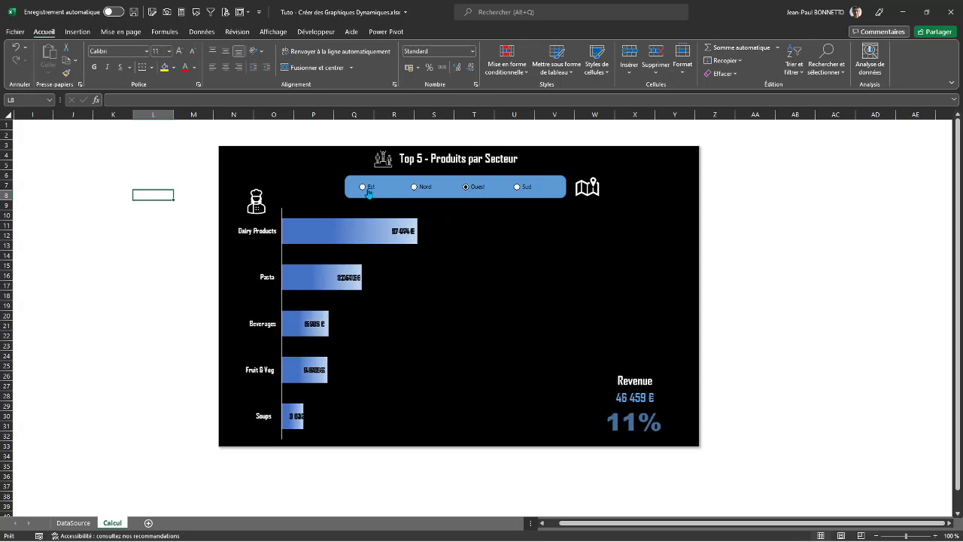
left_click(364, 187)
left_click(414, 188)
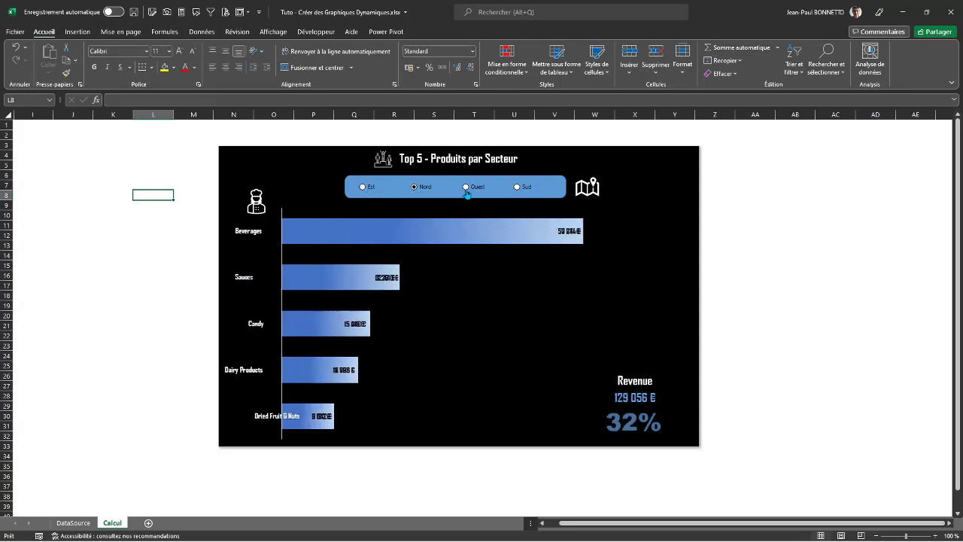
left_click(465, 188)
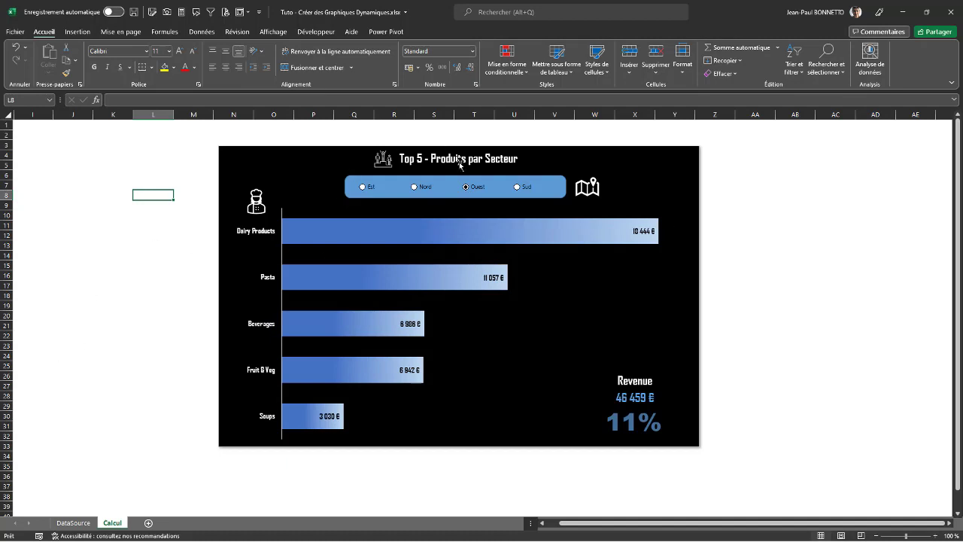
left_click(517, 188)
left_click(466, 188)
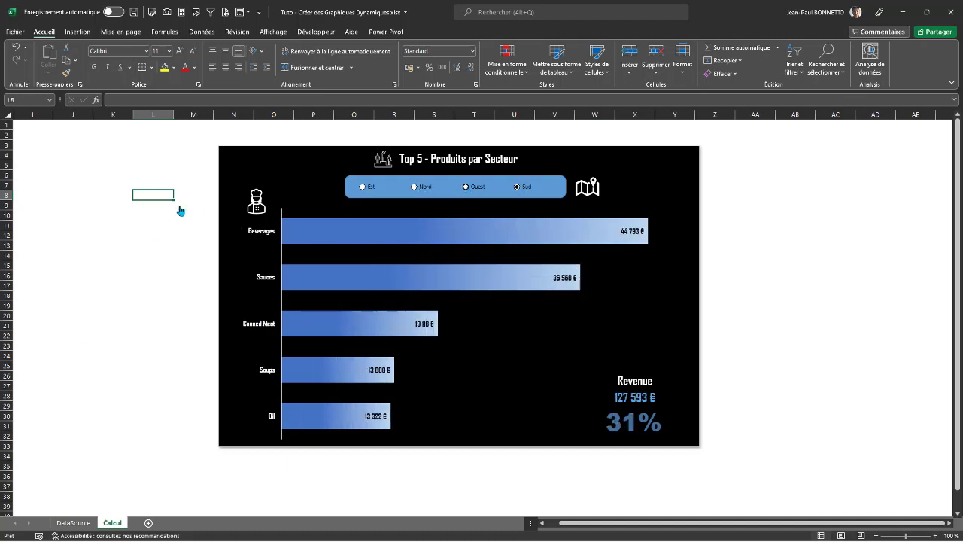